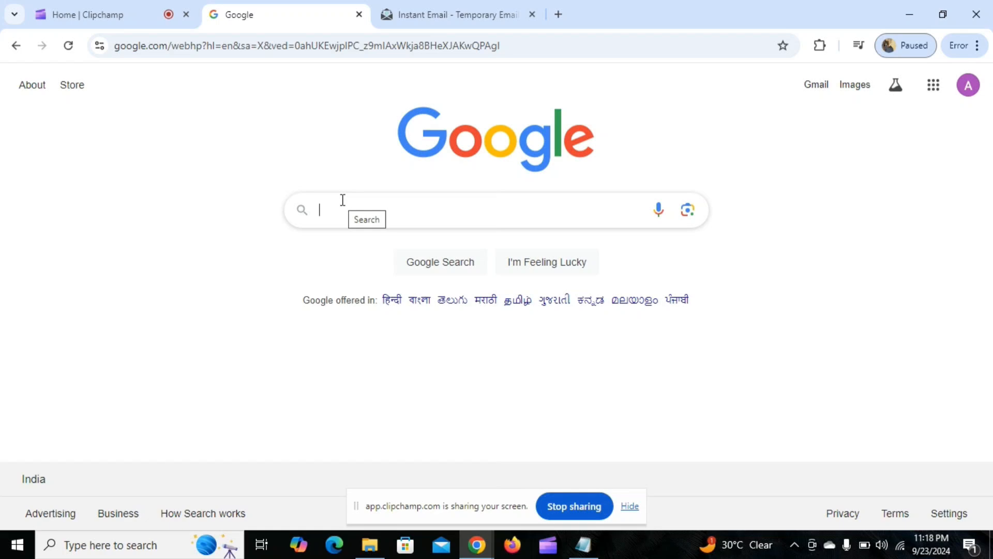
Search Google for "ircc" and open the Immigration, Refugees and Citizenship Canada website.
type("ircc")
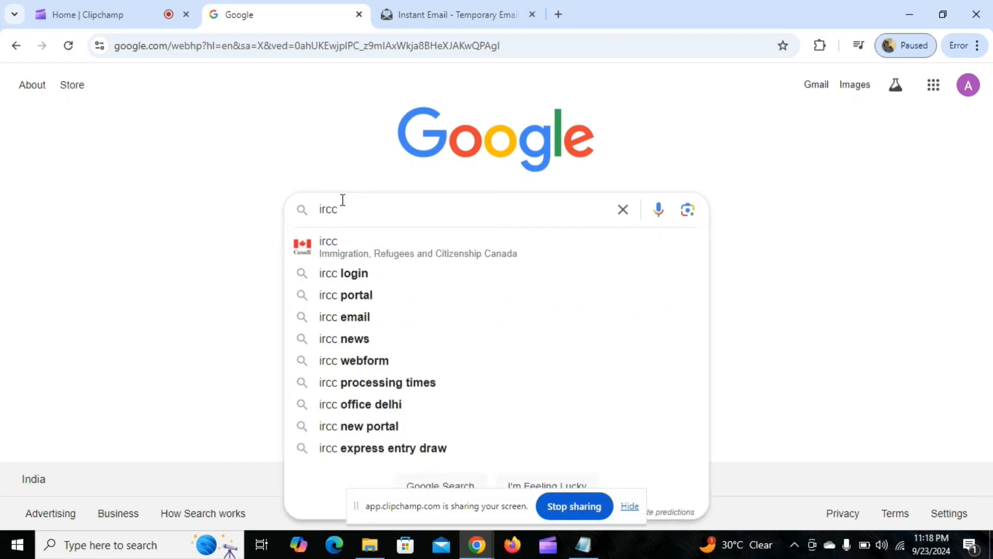
key("Return")
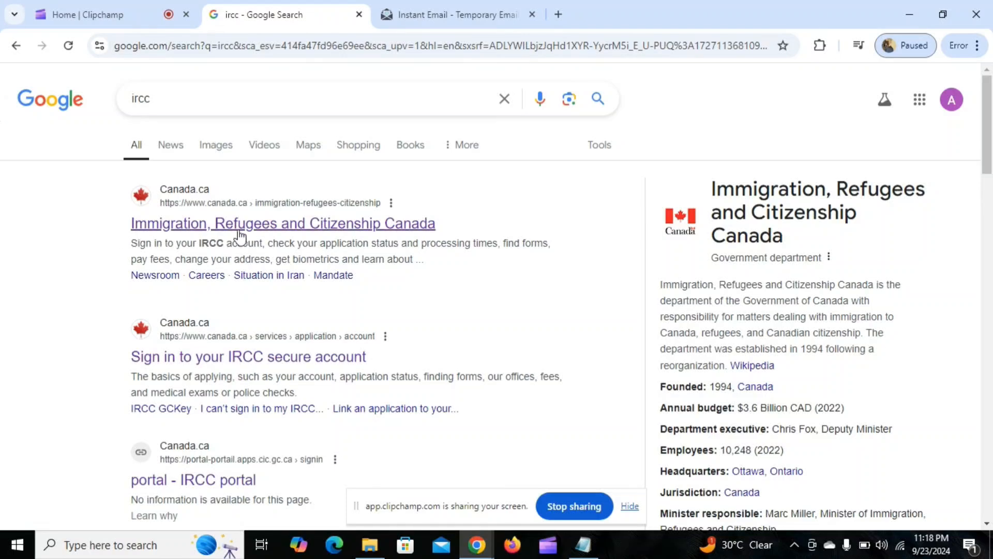
left_click(264, 225)
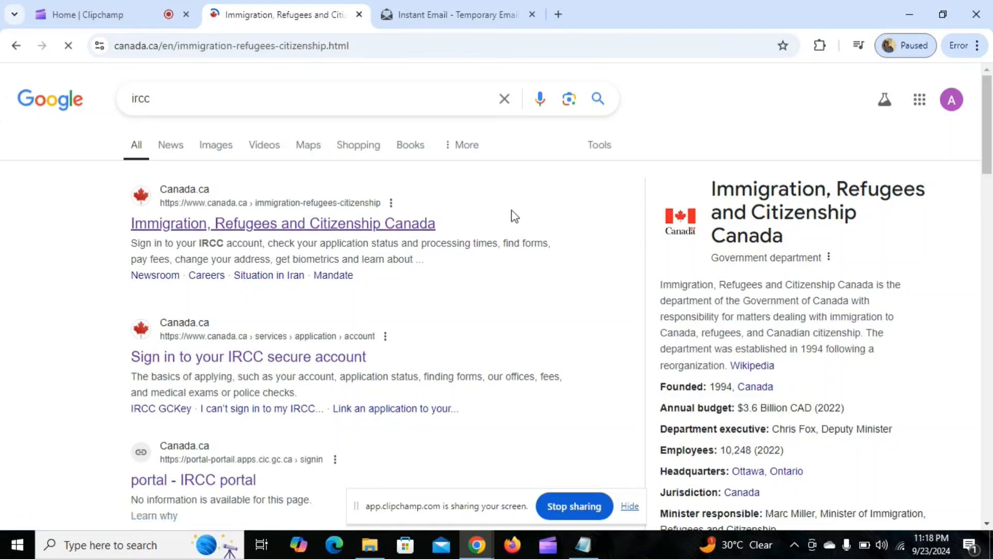
Go to the Visit section of the immigration site and open the "Apply for a visitor visa" page.
scroll(584, 227, "down", 8)
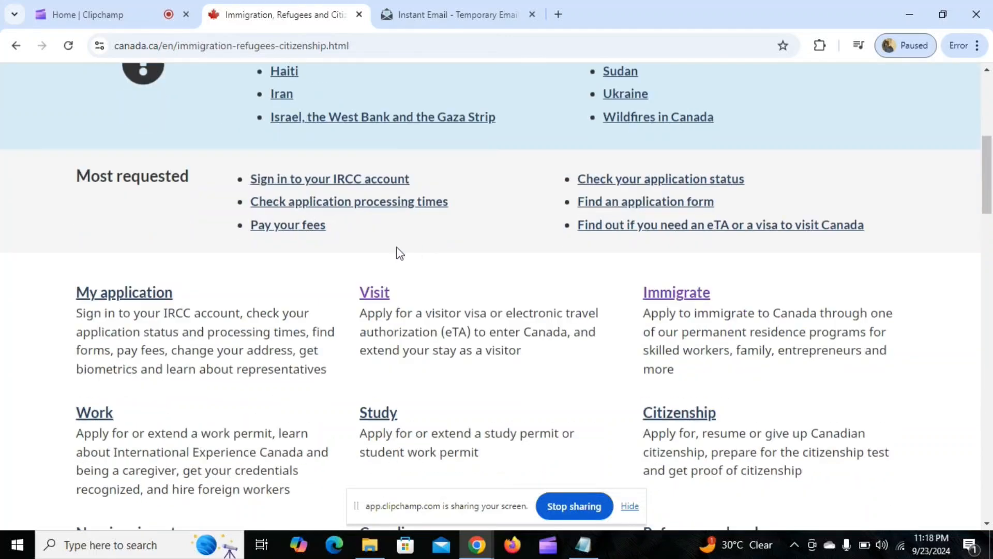
scroll(590, 217, "down", 1)
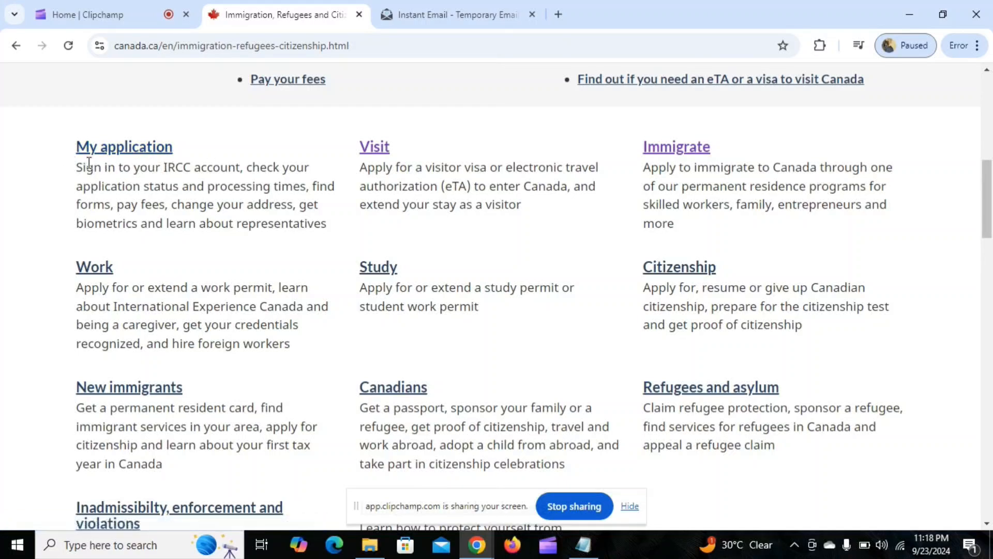
left_click(383, 145)
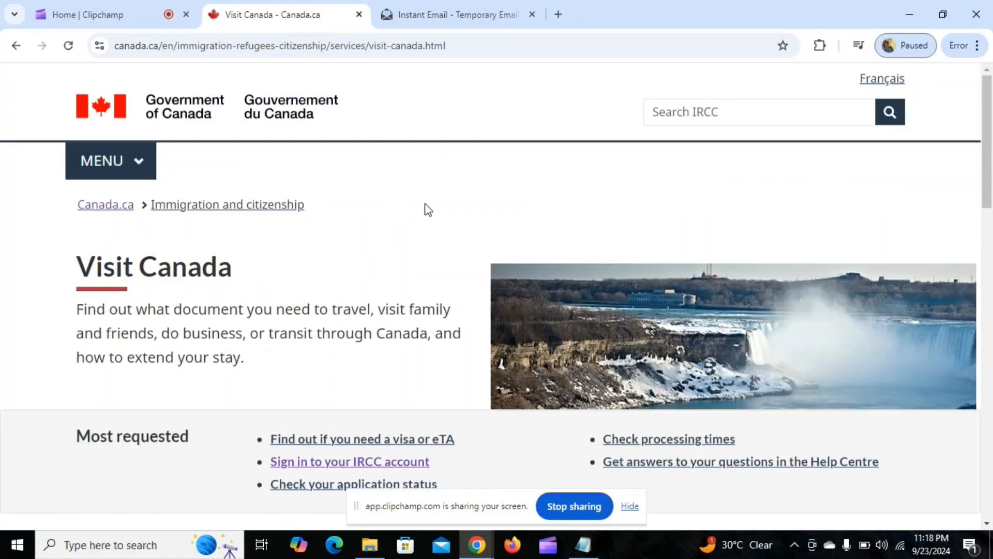
scroll(430, 248, "down", 4)
scroll(249, 256, "down", 4)
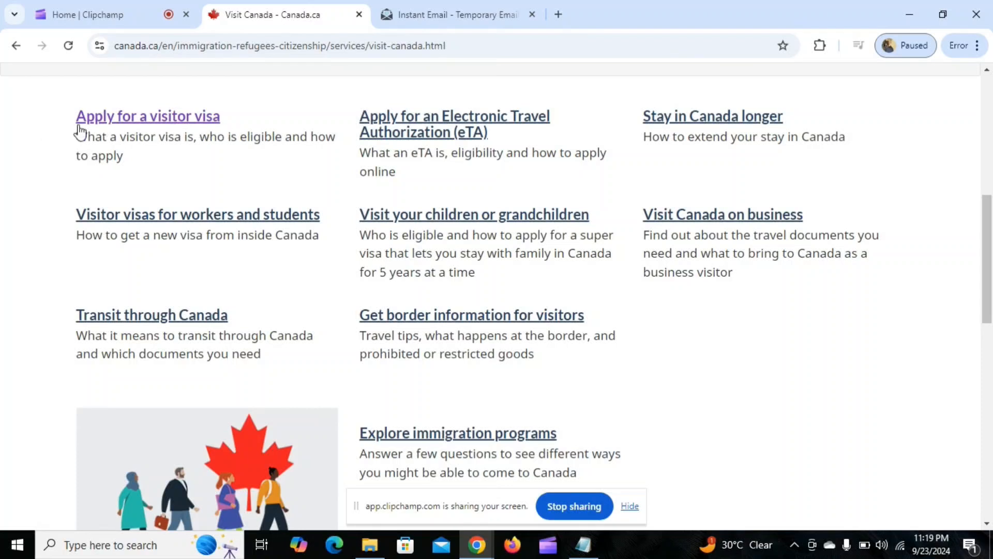
left_click(109, 118)
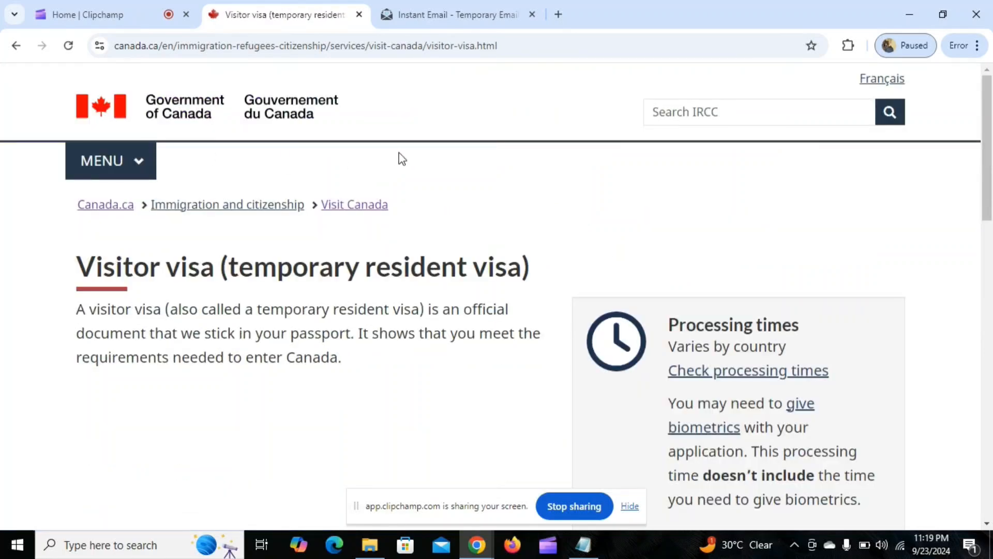
Highlight the visitor visa fees information and open the "How to apply" section.
scroll(552, 207, "down", 4)
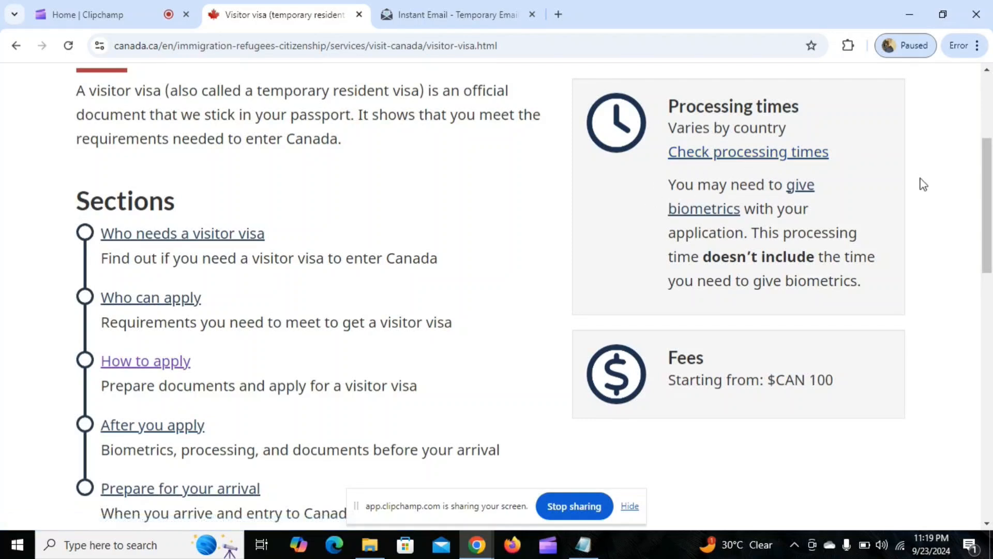
left_click_drag(670, 356, 864, 393)
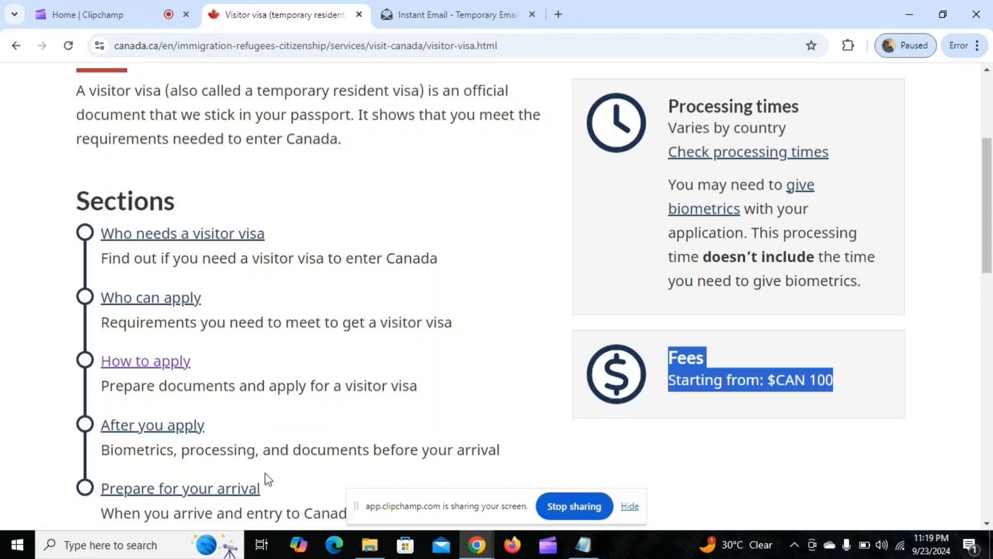
scroll(315, 336, "down", 2)
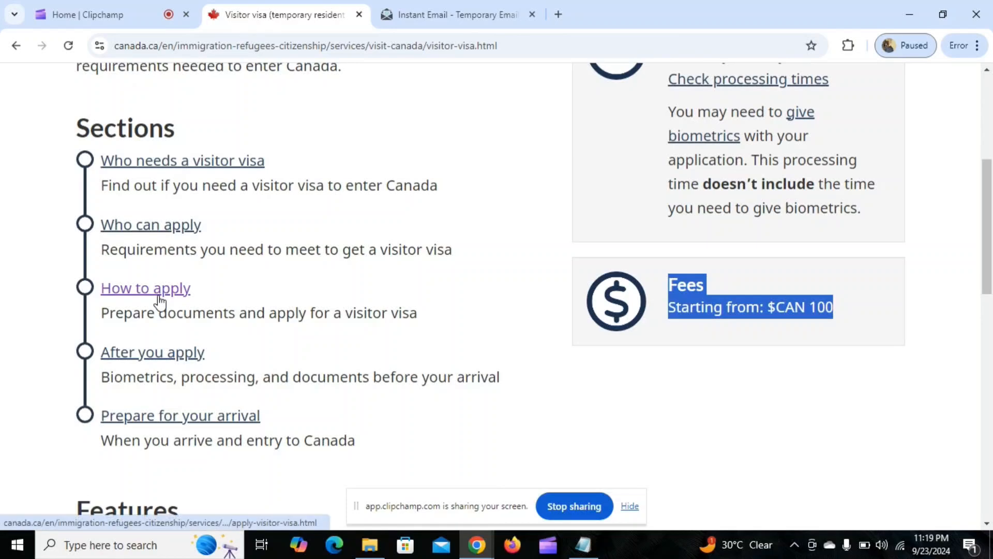
left_click(158, 300)
Select "To visit as a tourist" as the reason for the visitor visa, hide the screen-sharing notice, and continue.
scroll(405, 256, "down", 6)
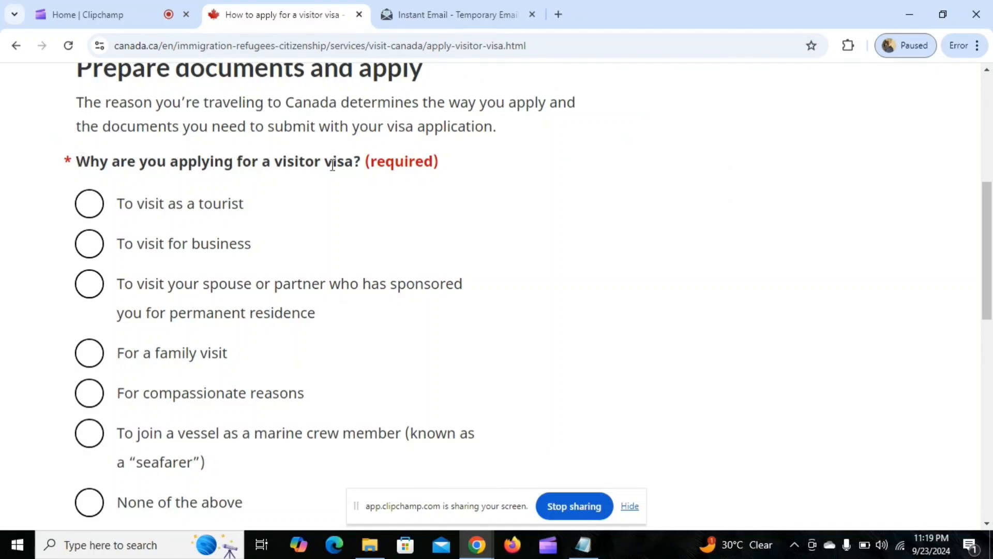
left_click(90, 208)
scroll(350, 223, "down", 1)
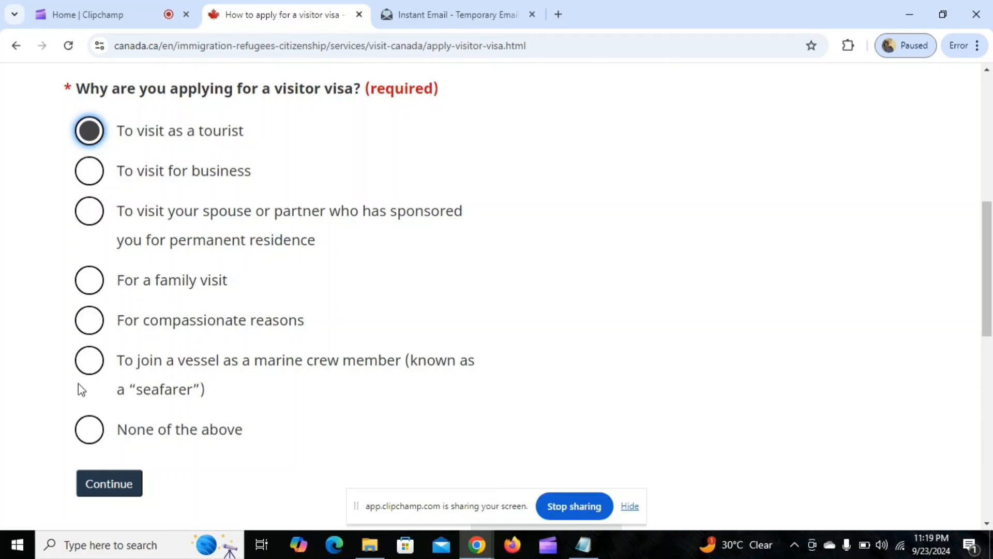
left_click(630, 507)
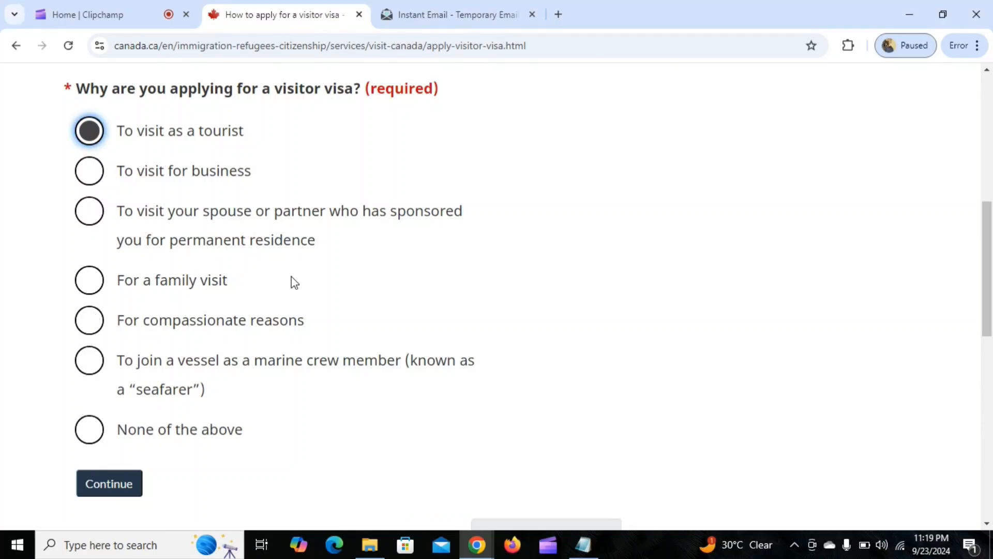
scroll(156, 295, "down", 1)
scroll(157, 295, "down", 1)
left_click(91, 420)
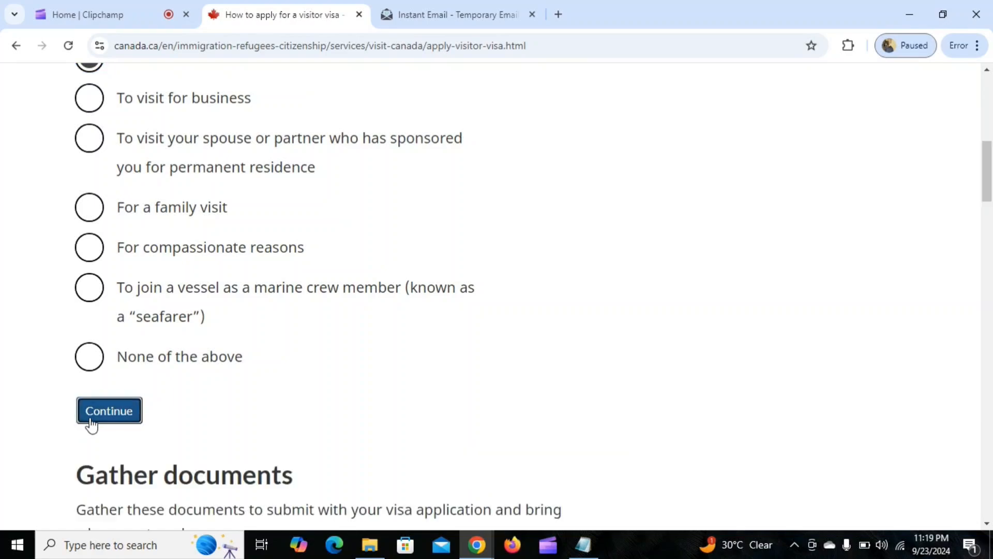
Proceed past the document and biometrics instructions to the IRCC Portal page and open the invite code registration form.
scroll(487, 351, "down", 8)
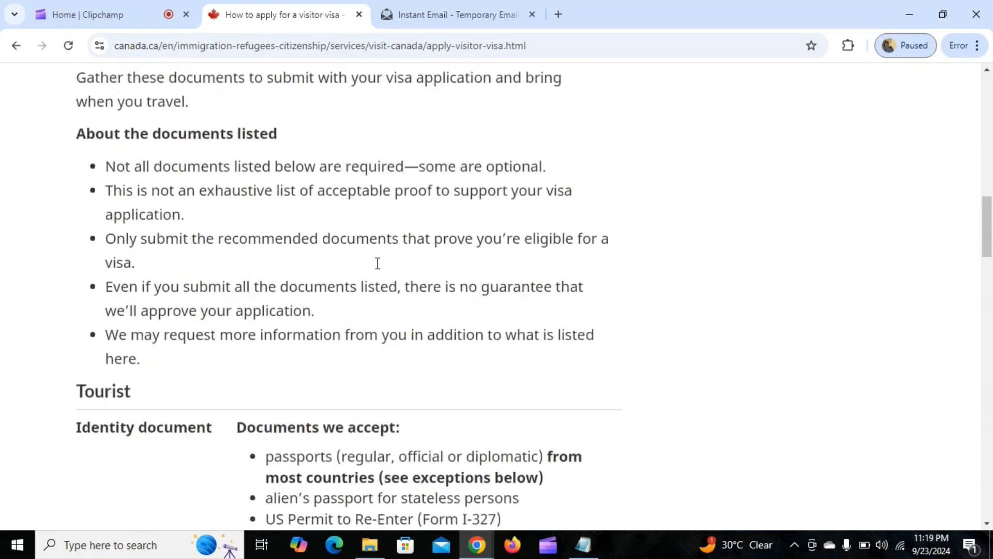
scroll(299, 277, "down", 7)
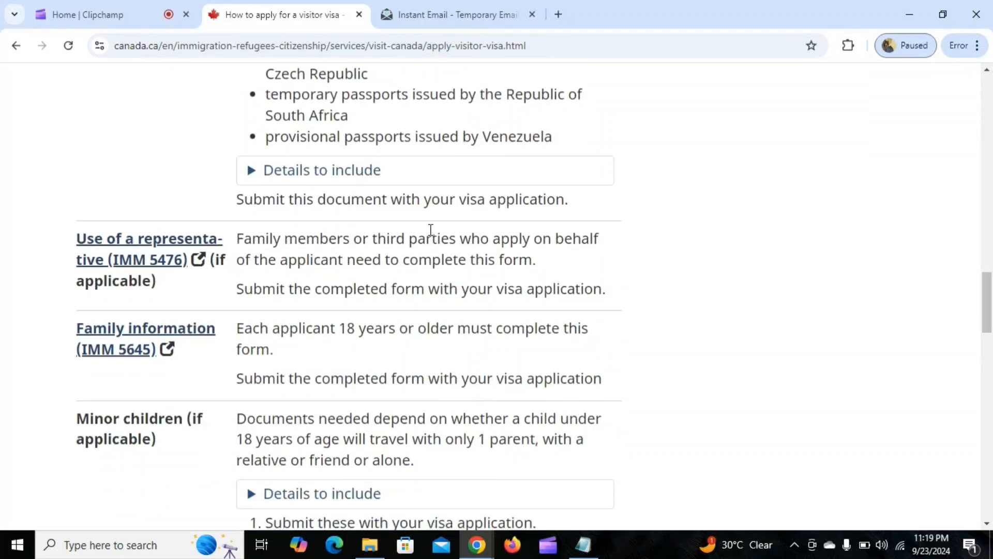
scroll(384, 244, "down", 9)
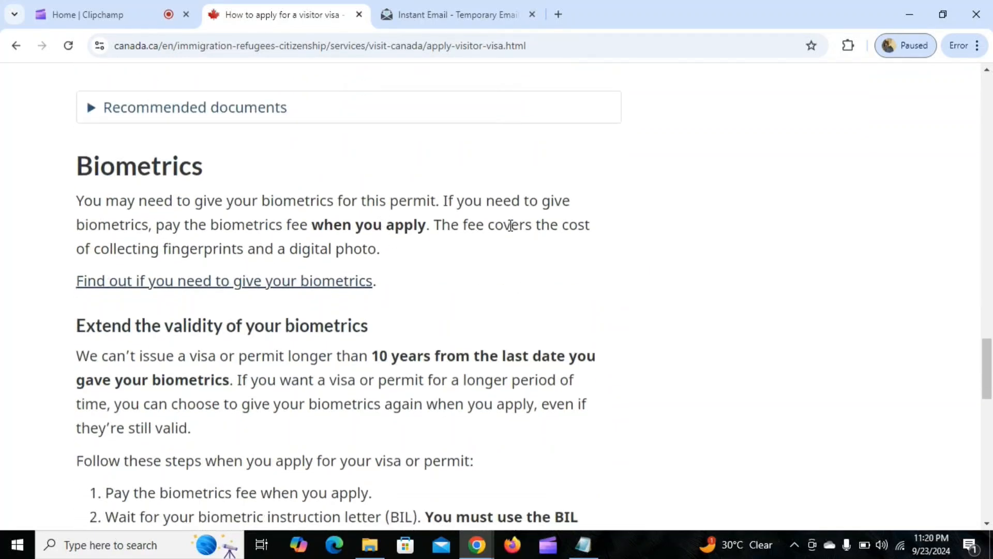
scroll(474, 235, "down", 2)
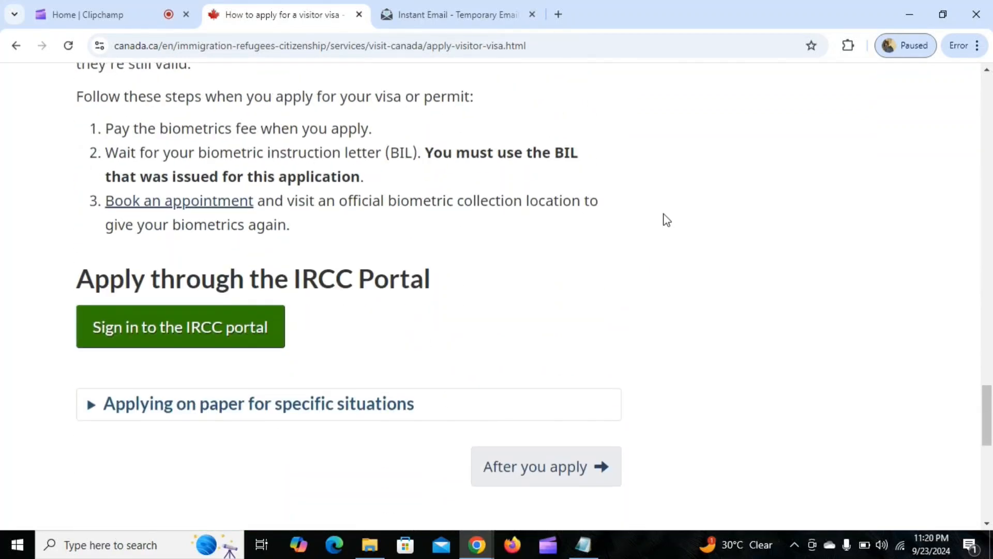
left_click(170, 328)
scroll(330, 266, "down", 5)
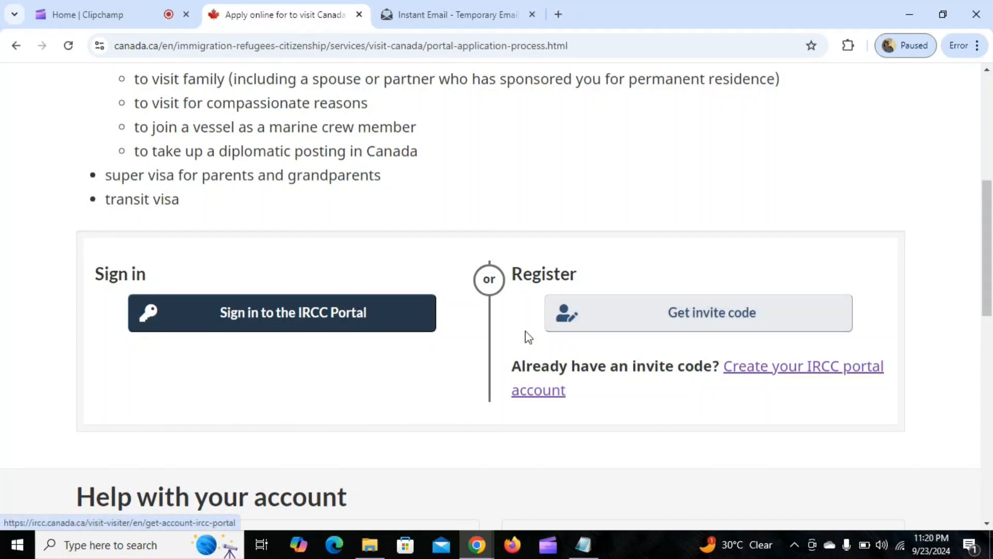
left_click(712, 315)
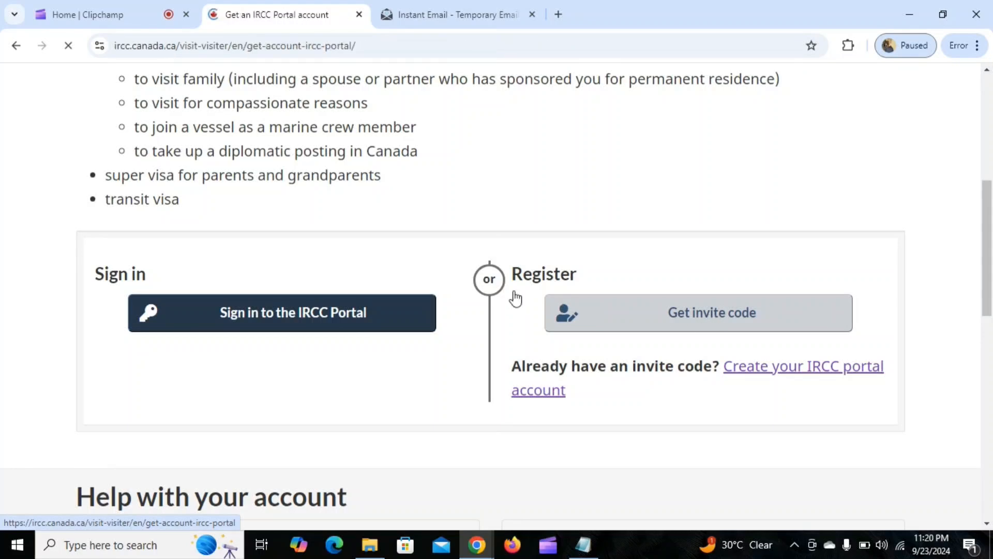
Copy the temporary mailbox address from the Instant Email page and paste it as the email address for the IRCC Portal account.
scroll(405, 270, "down", 5)
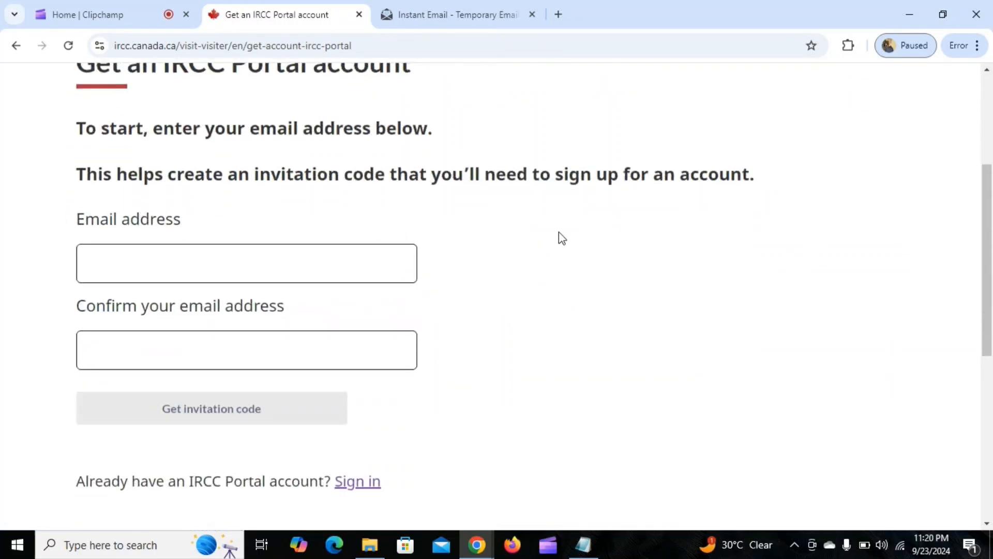
left_click(255, 194)
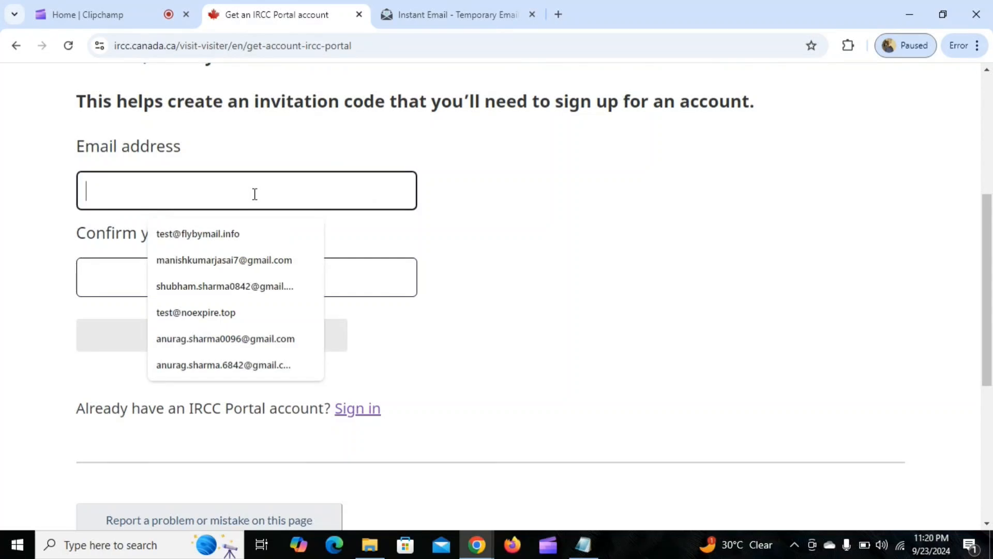
left_click(465, 15)
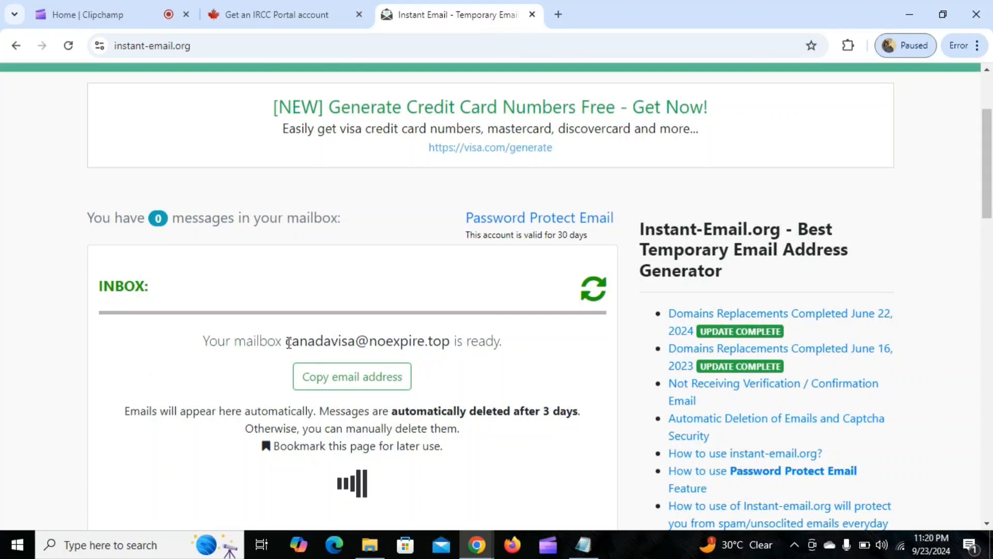
left_click_drag(287, 344, 449, 356)
key("ctrl+c")
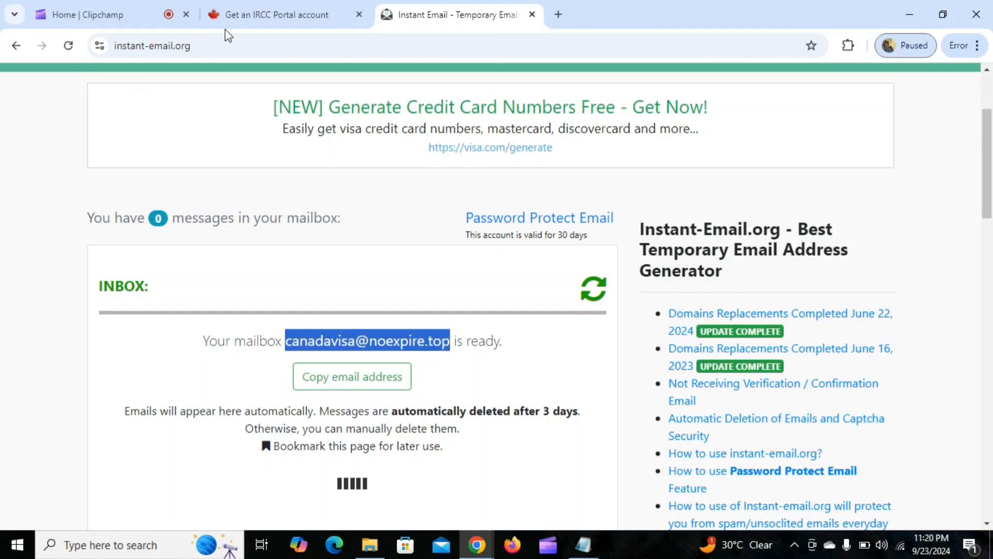
left_click(265, 9)
left_click(241, 189)
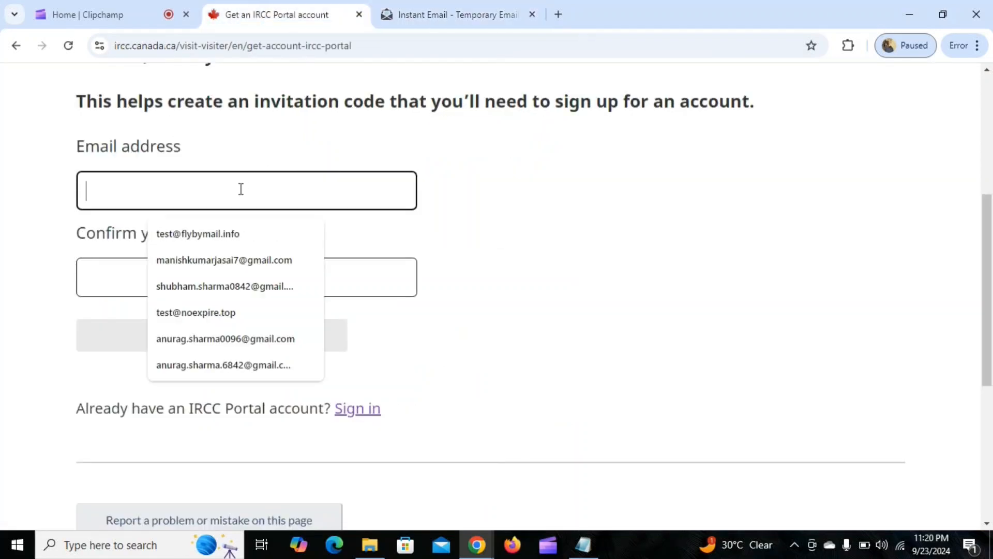
key("ctrl+v")
Re-enter the same email address as confirmation and request the invitation code.
left_click(245, 282)
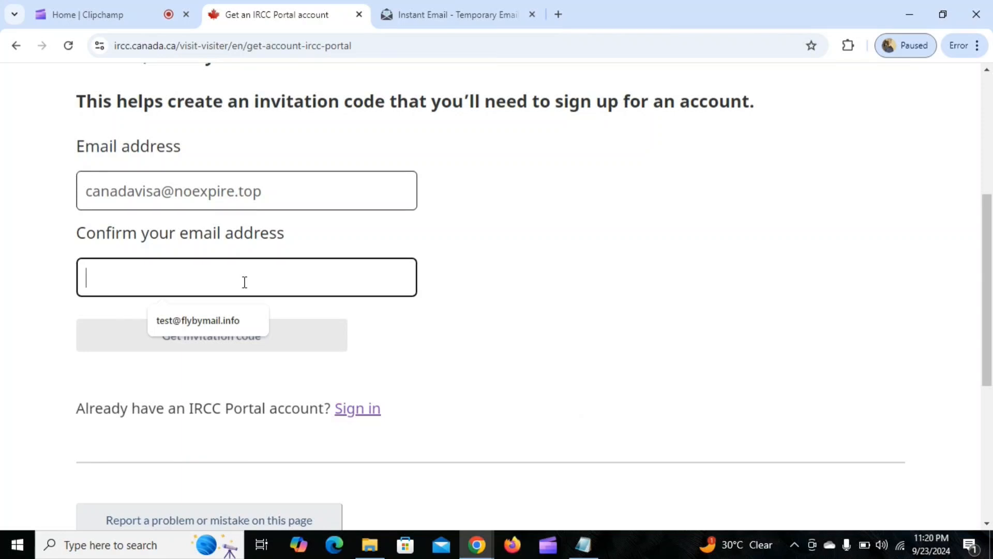
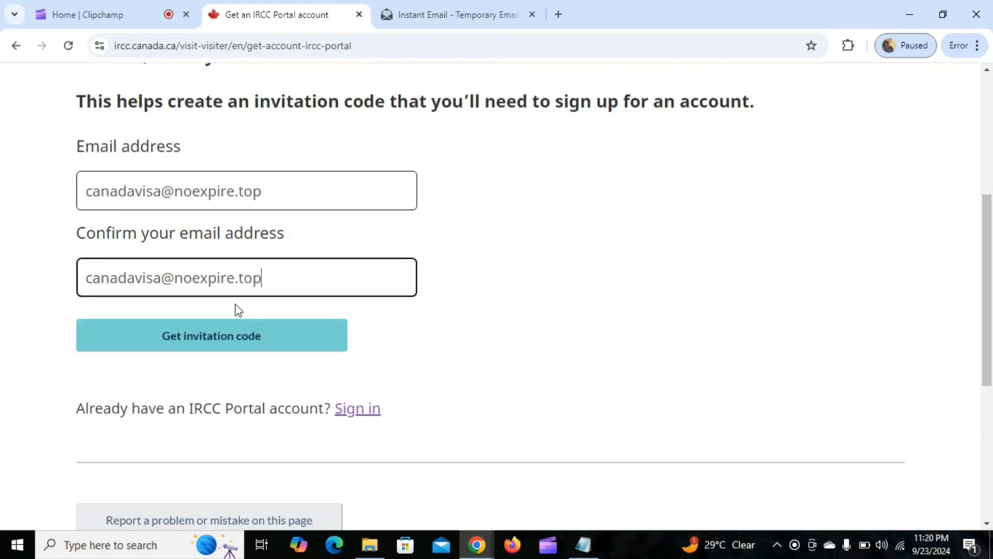
left_click(235, 335)
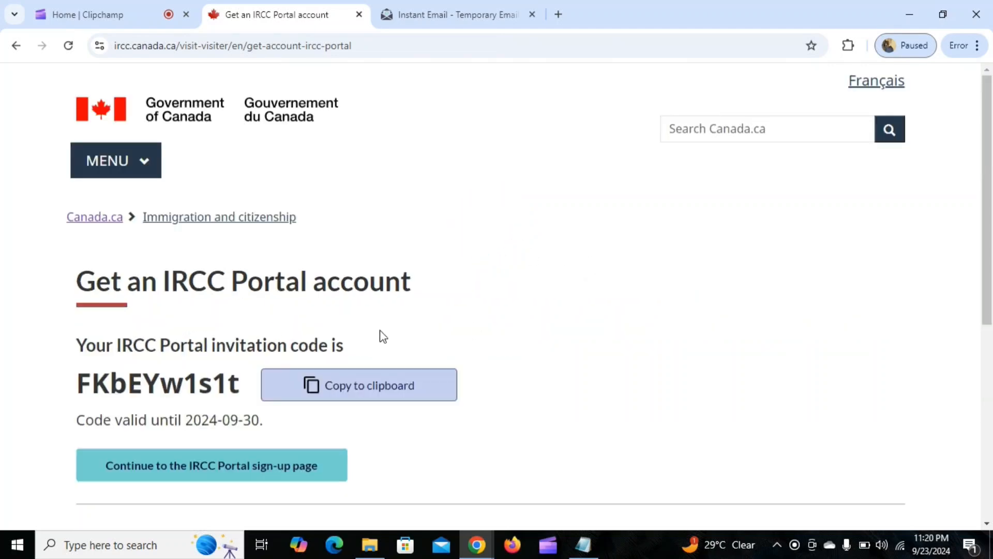
Copy the IRCC Portal invitation code to the clipboard and continue to the portal sign-up page.
left_click(323, 392)
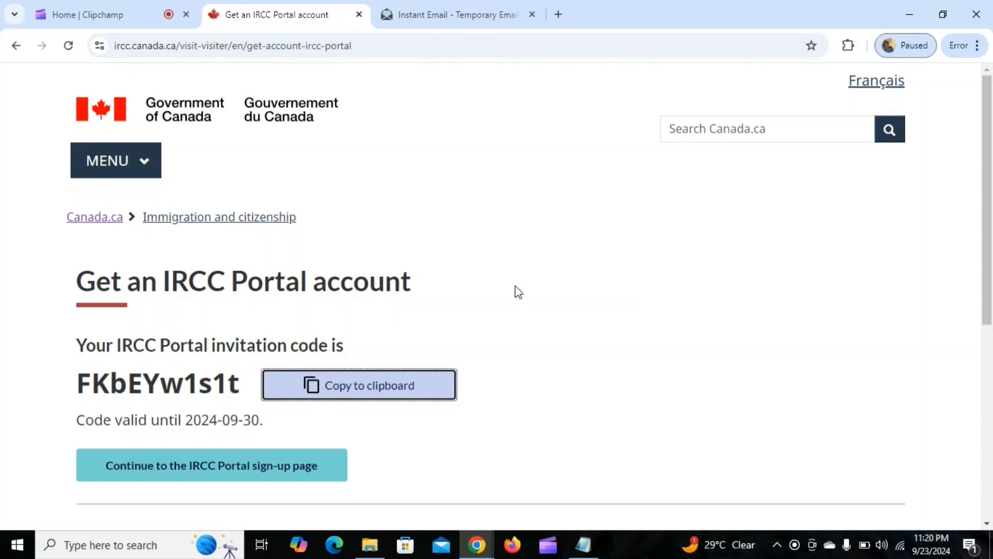
scroll(468, 300, "down", 2)
scroll(478, 271, "down", 1)
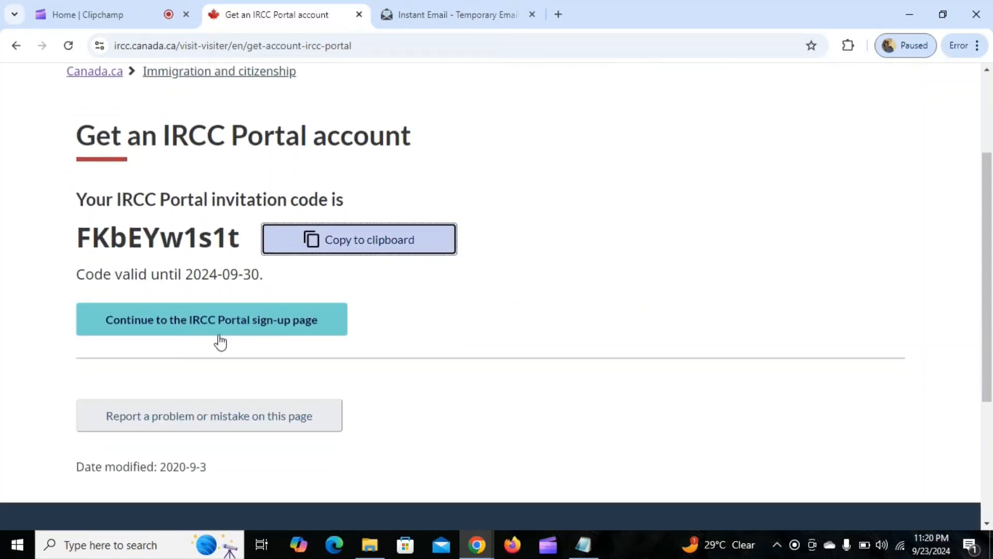
left_click(182, 329)
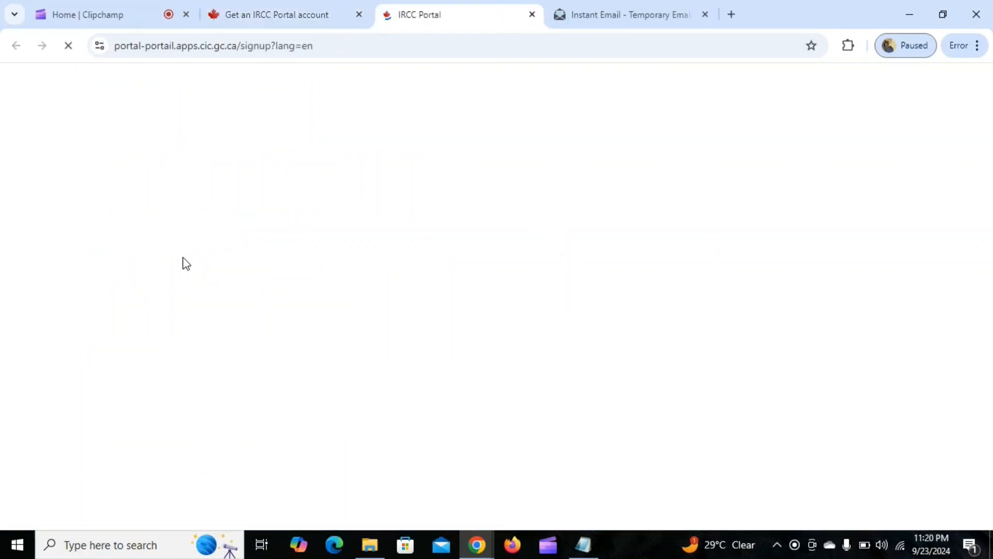
Paste the copied invitation code as the invite code on the sign-up form.
scroll(540, 212, "down", 3)
left_click(206, 156)
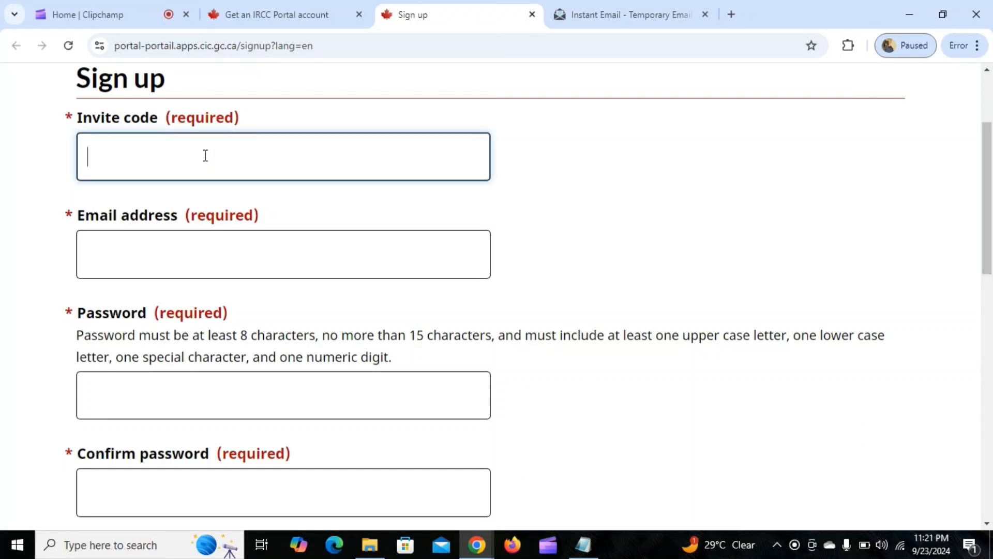
key("ctrl+v")
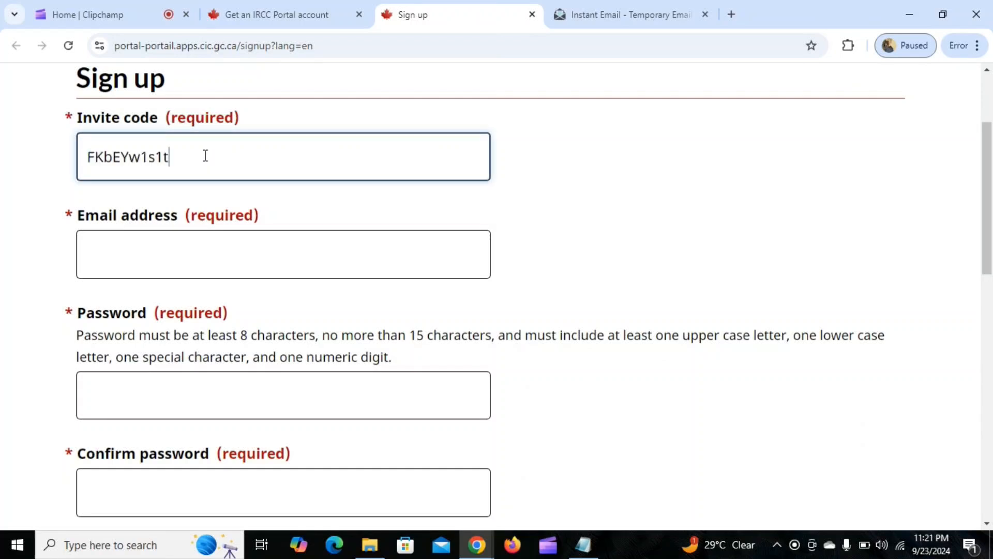
Copy the temporary mailbox address from the Instant Email page and paste it as the sign-up email address.
left_click(266, 255)
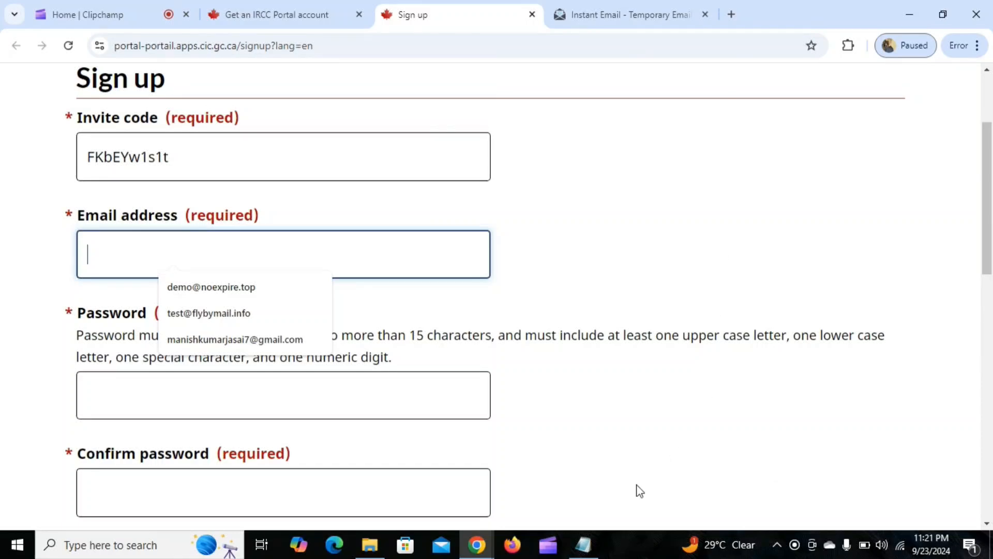
left_click(637, 12)
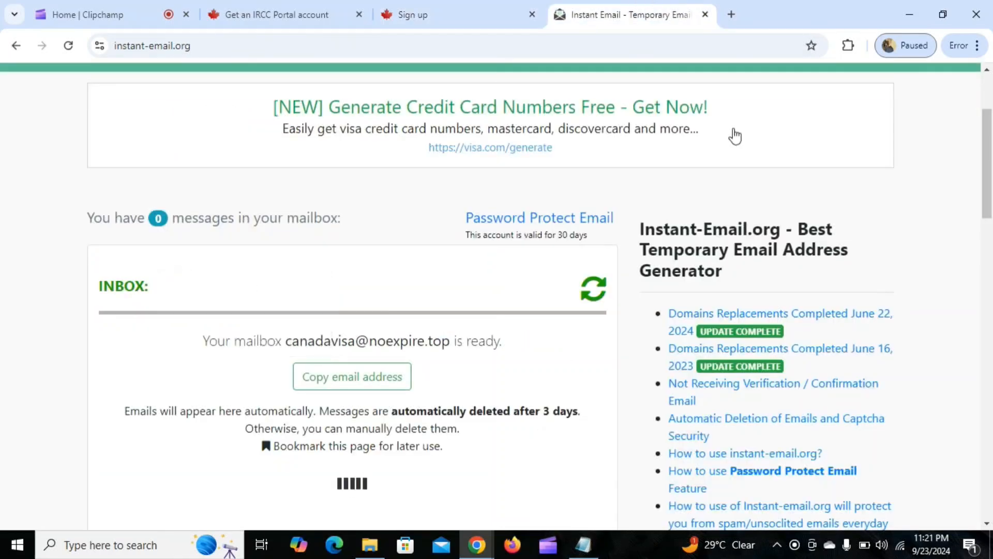
left_click_drag(285, 342, 450, 340)
key("ctrl+c")
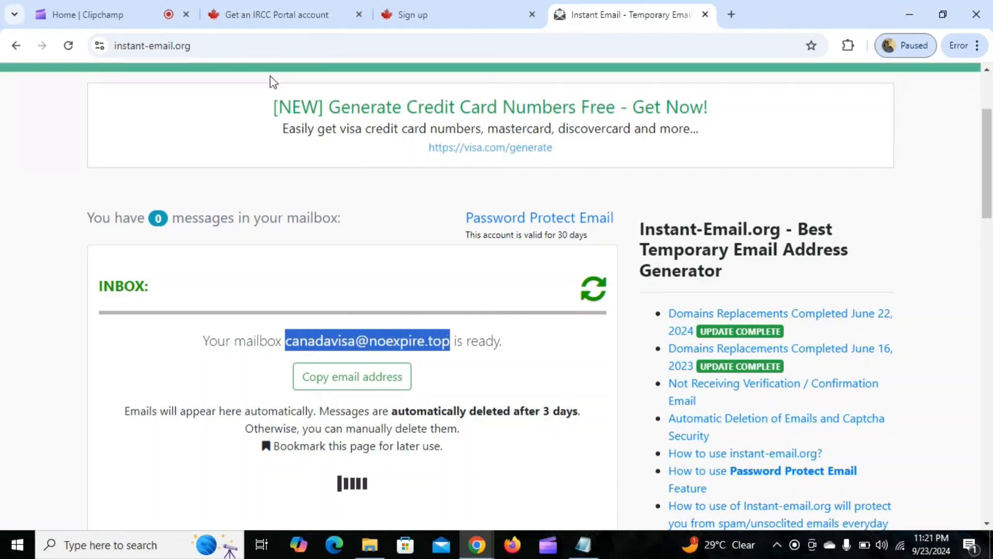
left_click(309, 7)
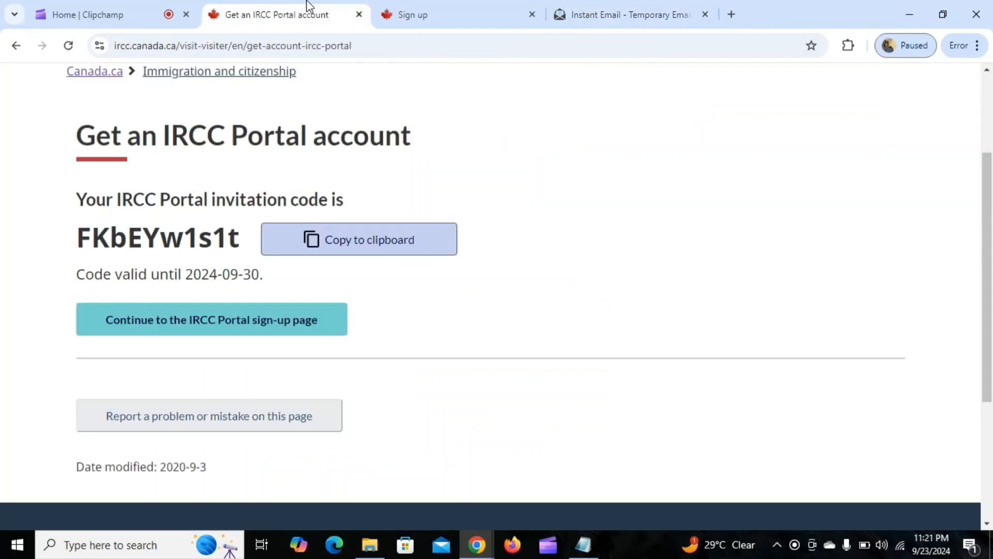
left_click(432, 19)
key("ctrl+v")
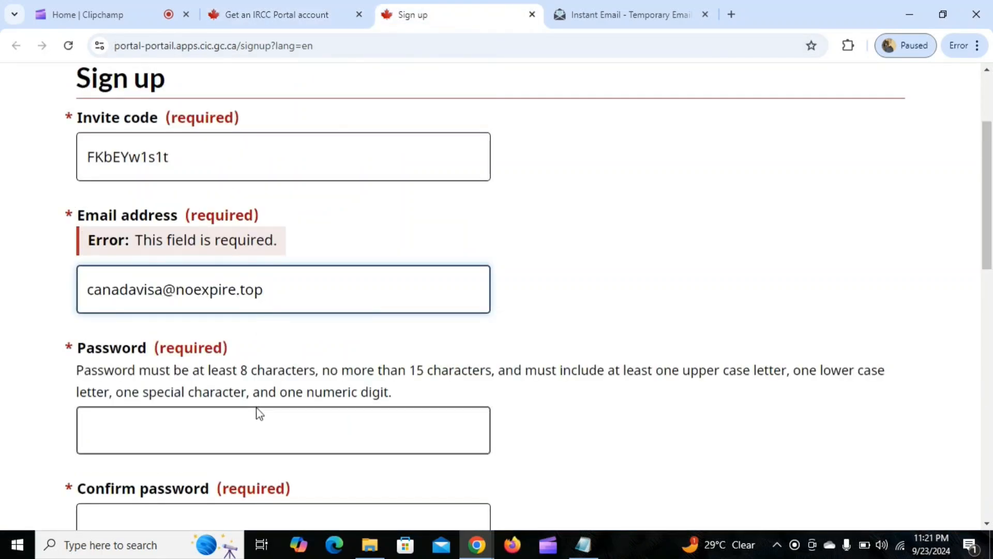
Enter the account password and repeat it in the Confirm password field.
left_click(247, 433)
scroll(554, 239, "down", 1)
scroll(572, 232, "down", 1)
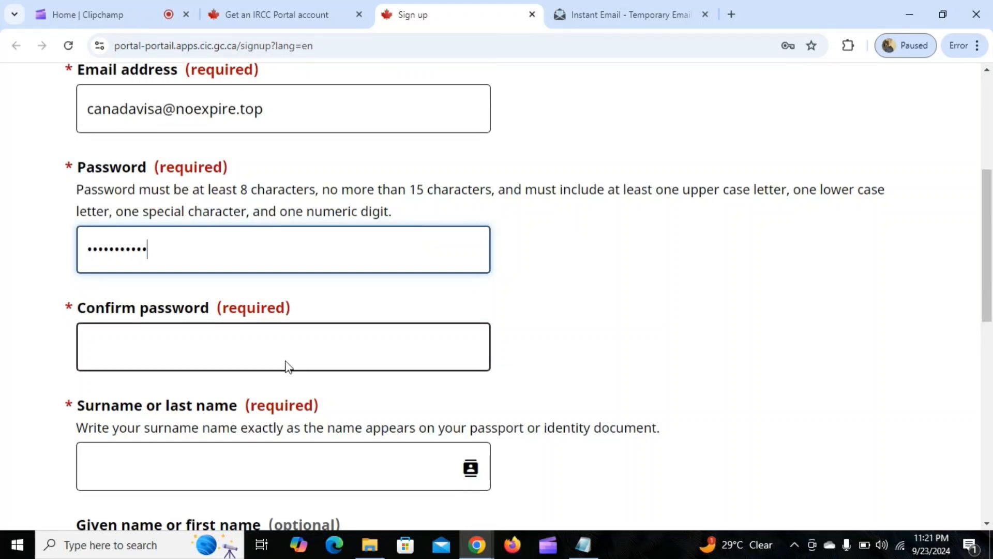
left_click(289, 343)
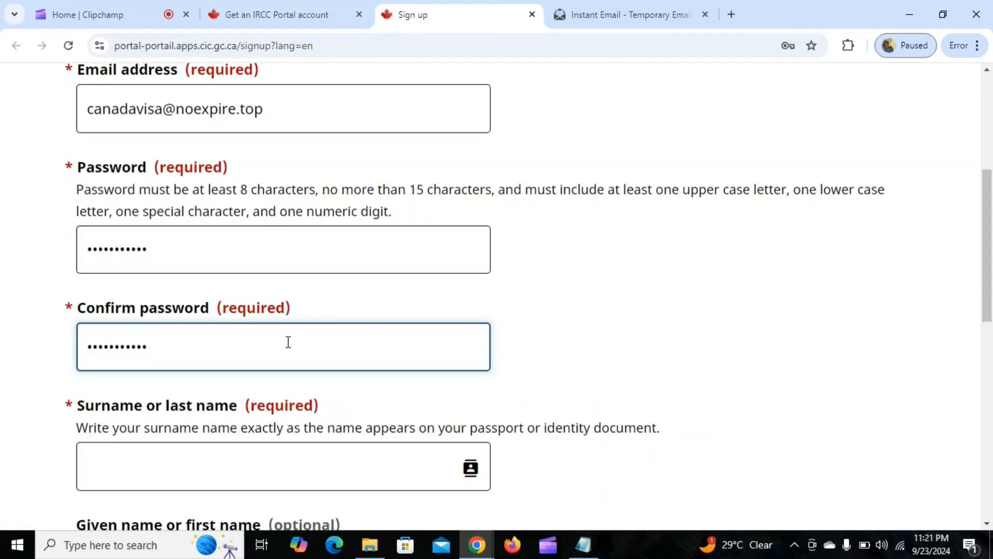
Fill in the applicant's surname and given name on the sign-up form.
scroll(288, 341, "down", 1)
left_click(271, 392)
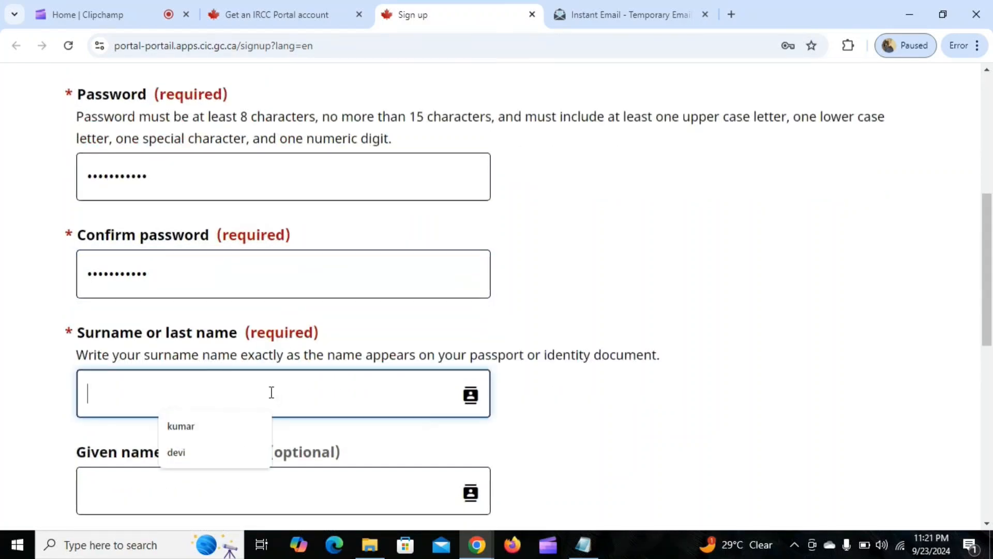
left_click(181, 428)
scroll(267, 365, "down", 3)
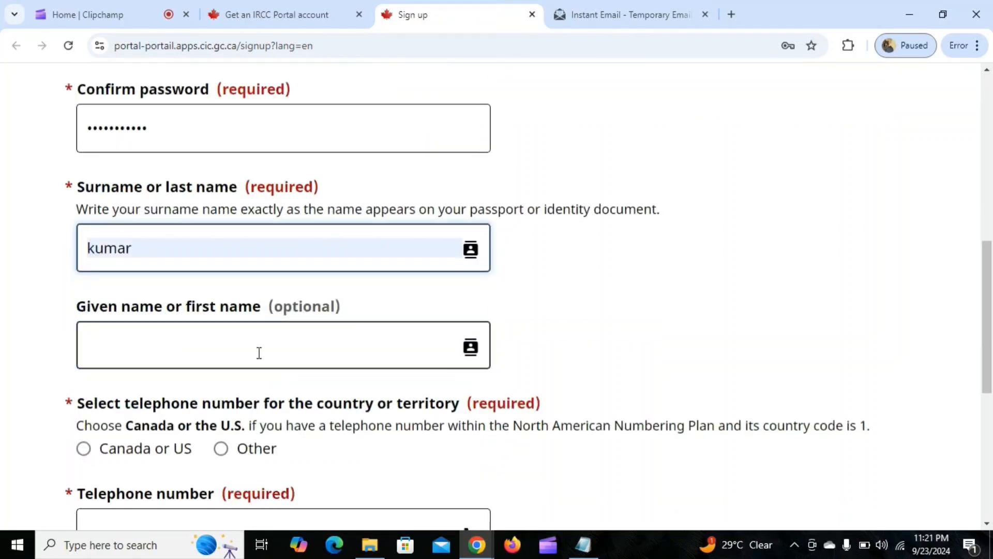
left_click(221, 336)
type("manish")
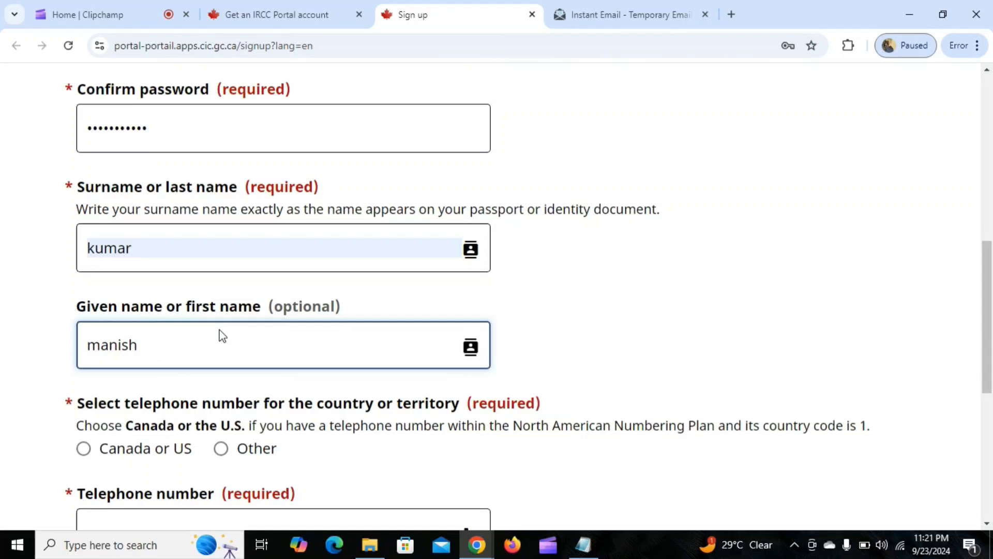
Set the telephone country to Other with dial code 91, enter the telephone number, and submit the sign-up form.
scroll(222, 334, "down", 3)
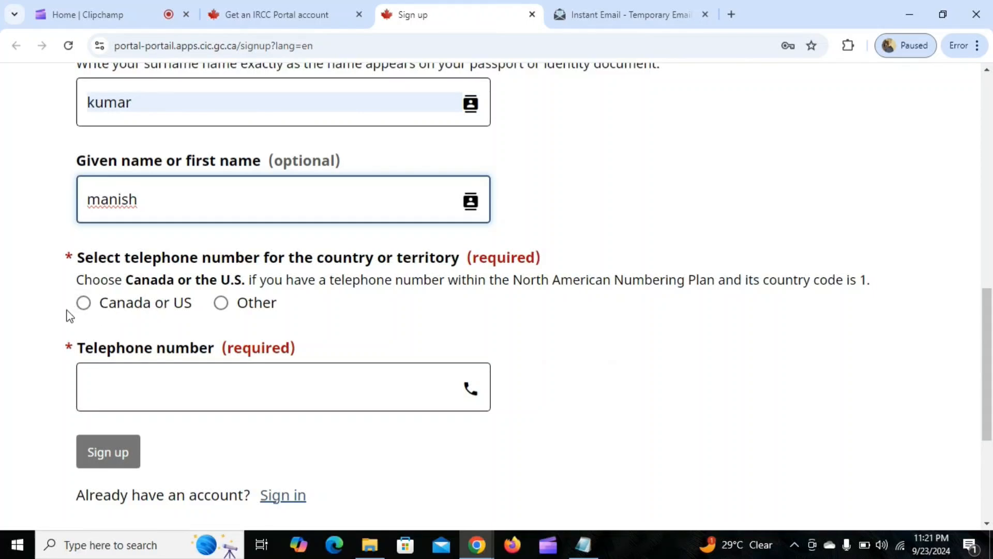
left_click(222, 305)
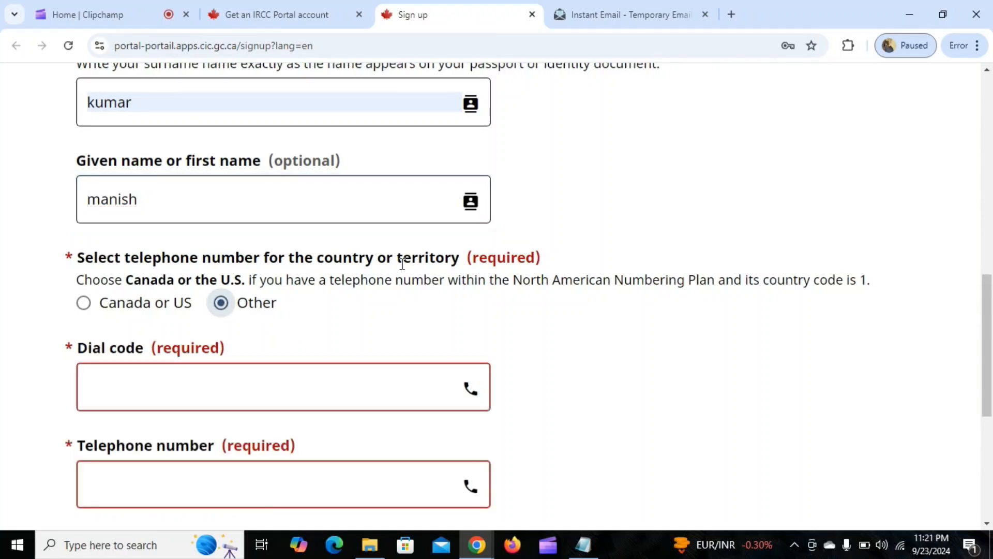
scroll(561, 228, "down", 3)
left_click(138, 239)
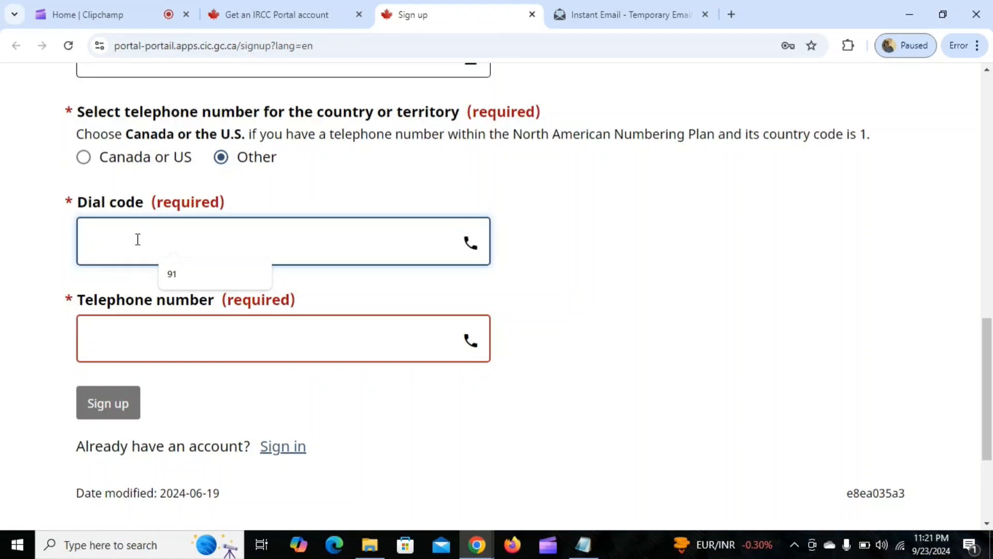
left_click(190, 273)
left_click(177, 332)
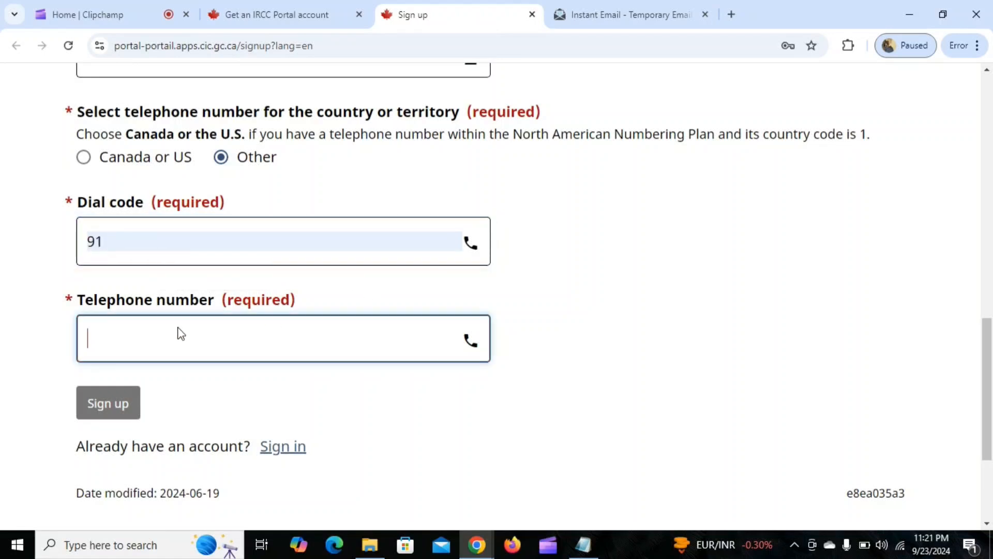
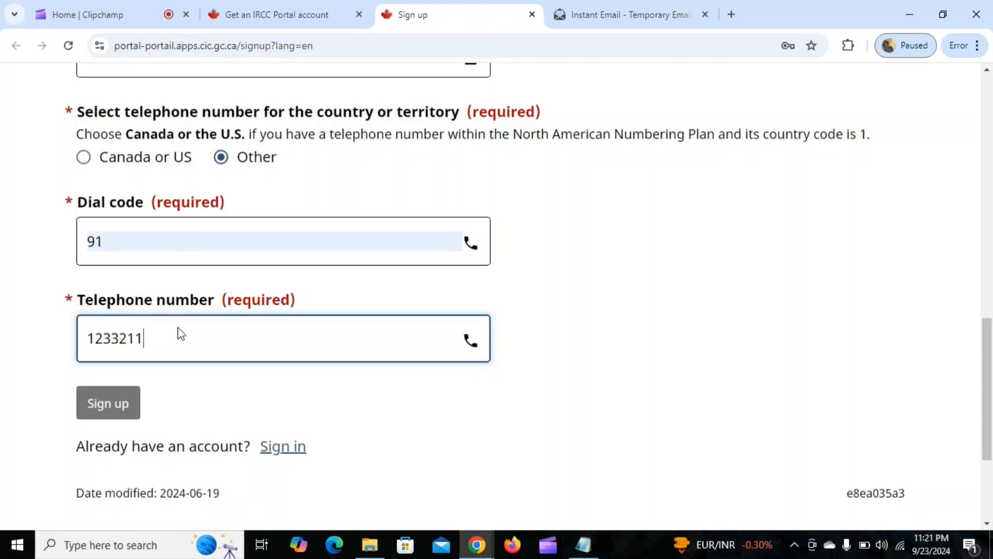
left_click(117, 409)
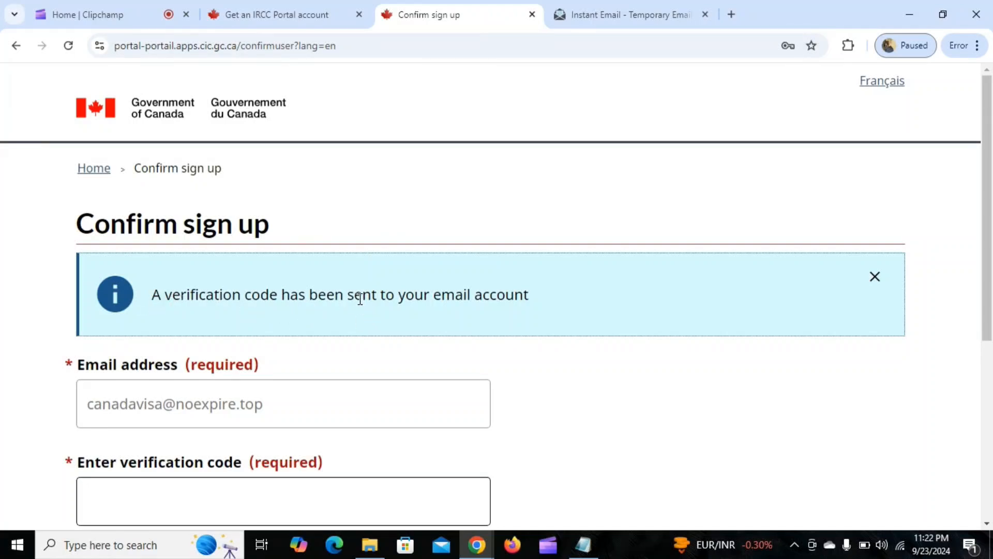
Open the IRCC Portal next-steps message in the Instant Email inbox and copy the verification code from it.
left_click(629, 14)
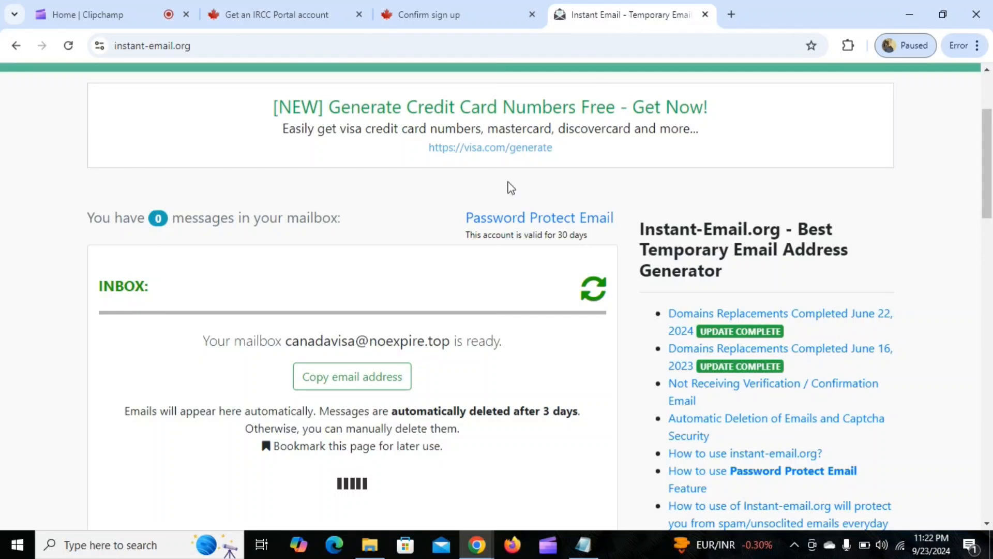
scroll(389, 266, "down", 1)
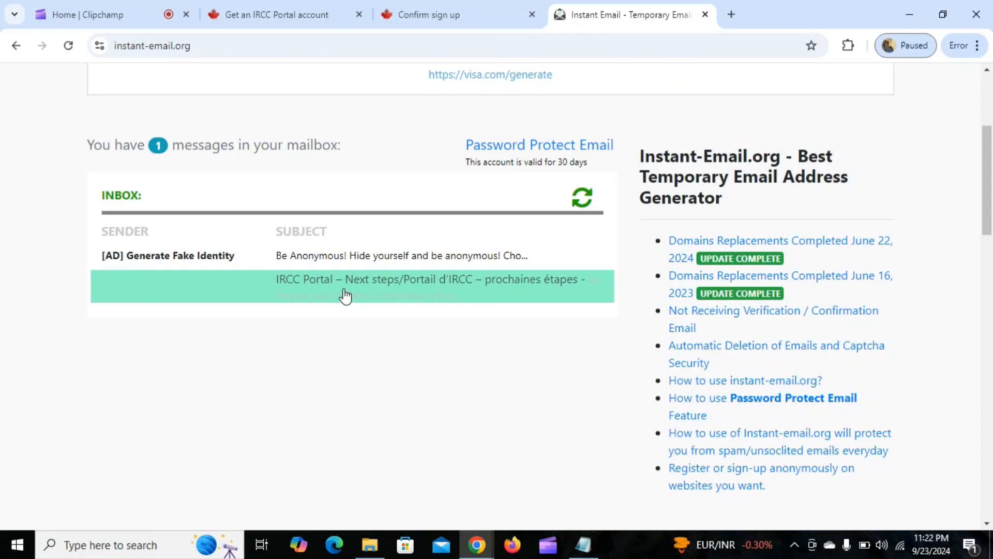
left_click(326, 292)
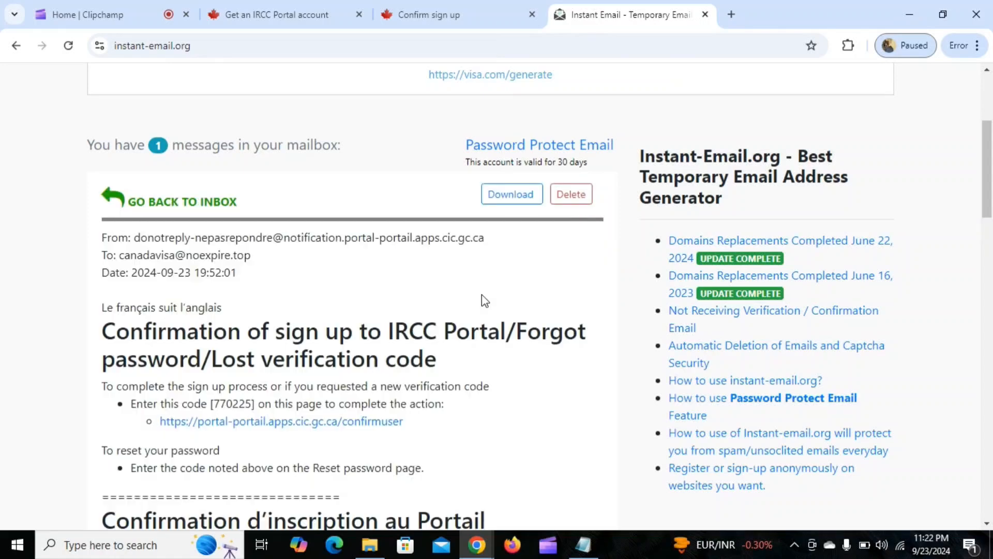
scroll(411, 297, "down", 5)
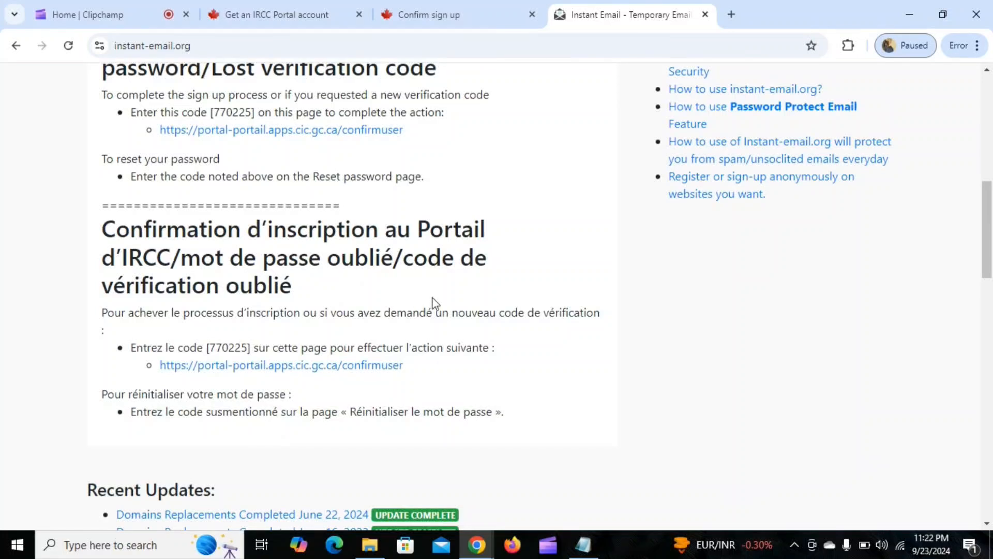
scroll(315, 293, "up", 1)
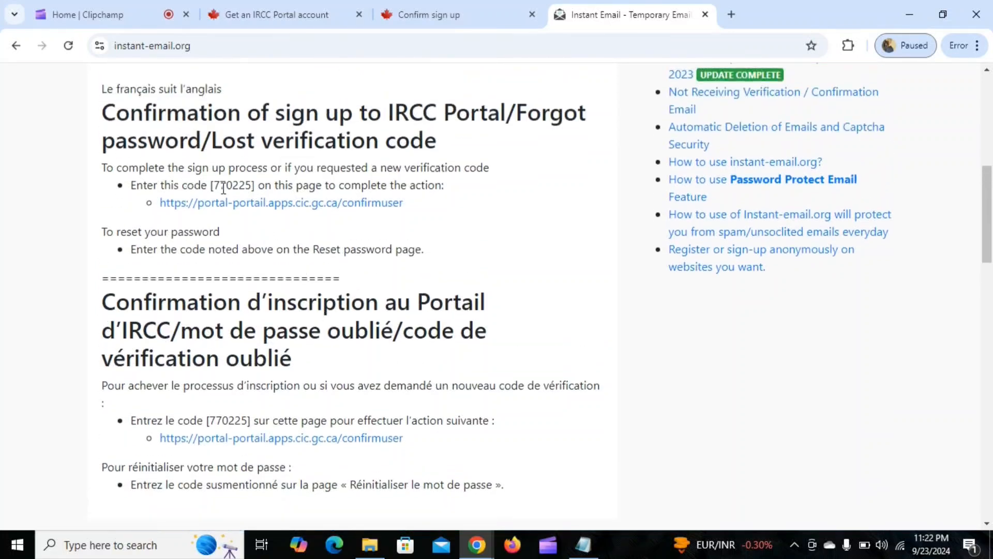
left_click_drag(217, 184, 253, 186)
key("ctrl+c")
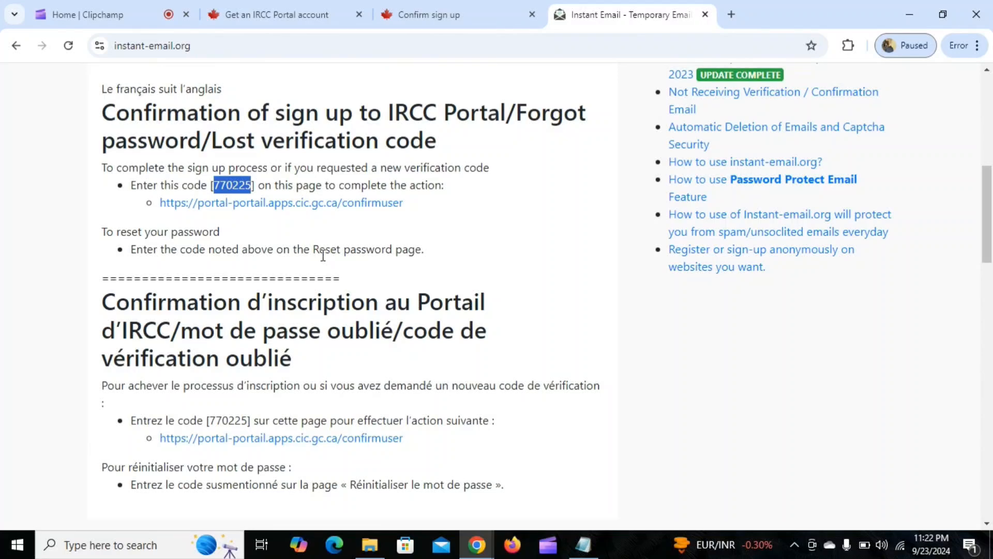
Paste the verification code on the Confirm sign up page and confirm the registration.
left_click(466, 7)
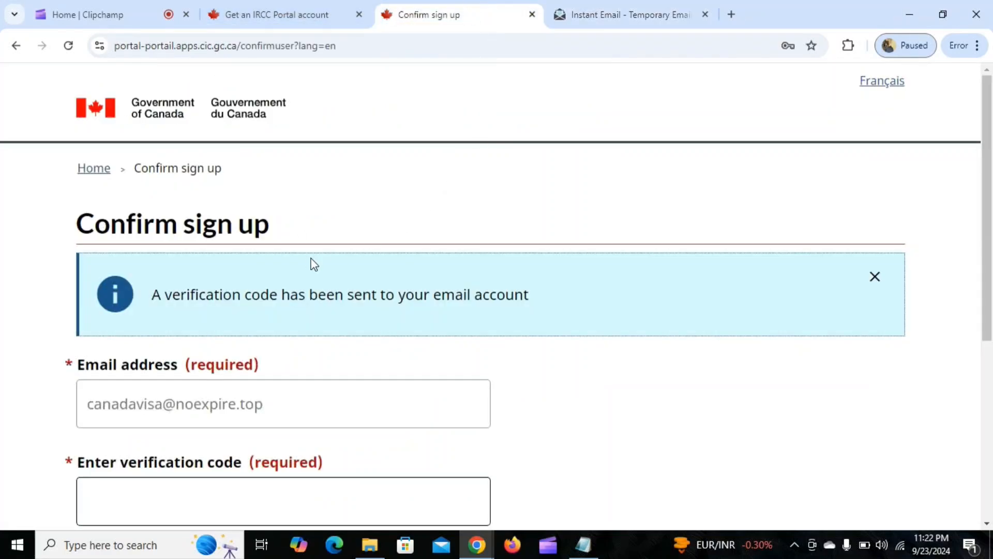
scroll(313, 264, "down", 4)
left_click(240, 282)
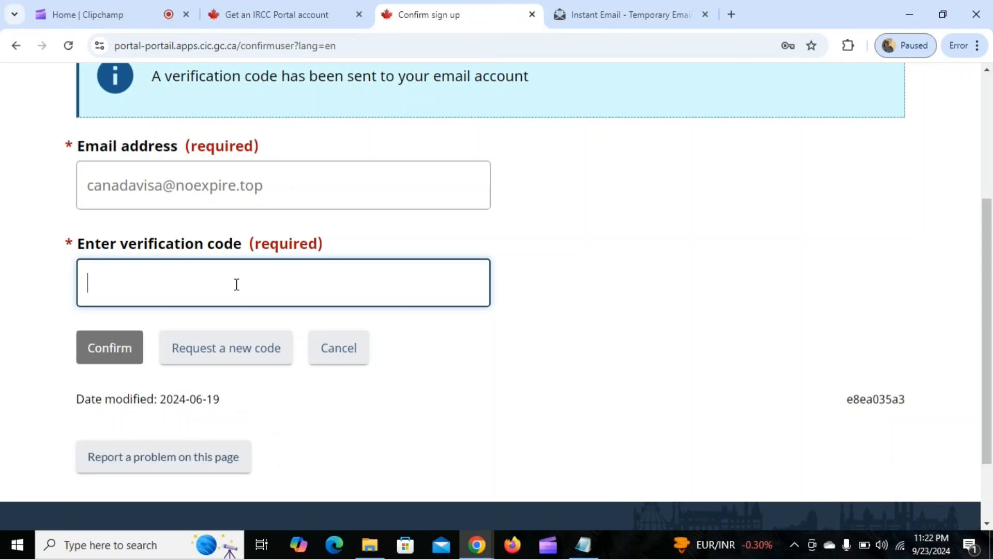
key("ctrl+v")
left_click(124, 346)
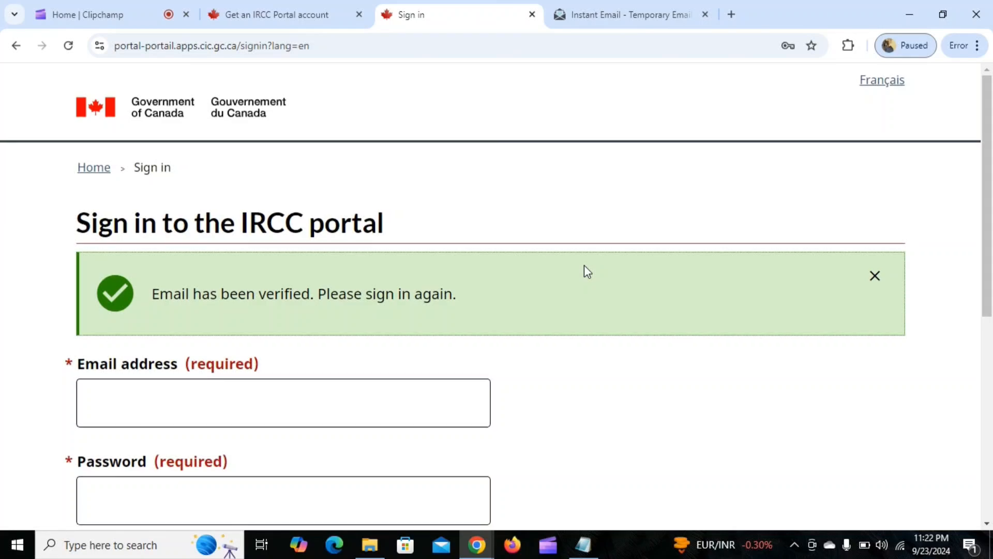
Copy the recipient address from the Instant Email message and paste it as the email address for portal sign-in.
scroll(642, 212, "down", 3)
left_click(184, 262)
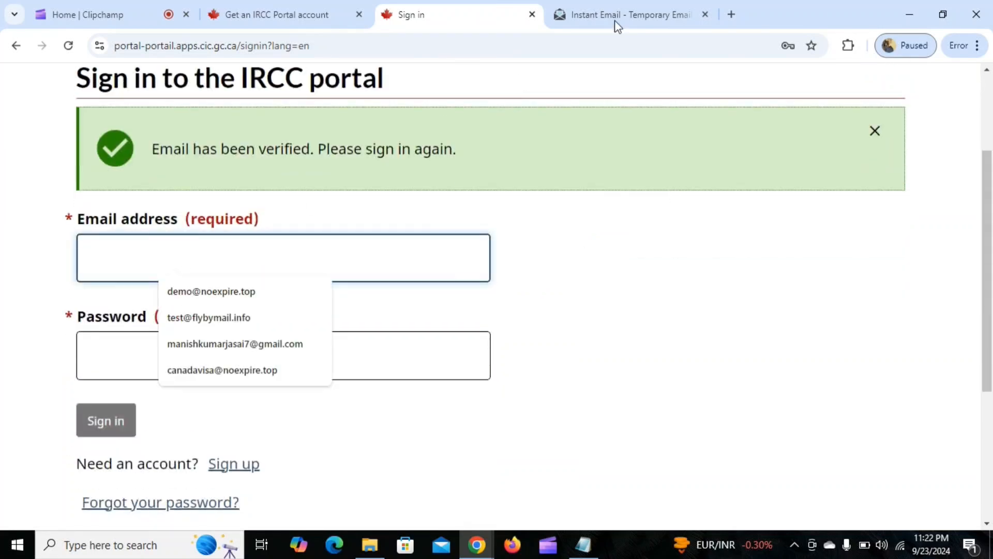
left_click(649, 15)
scroll(233, 172, "up", 3)
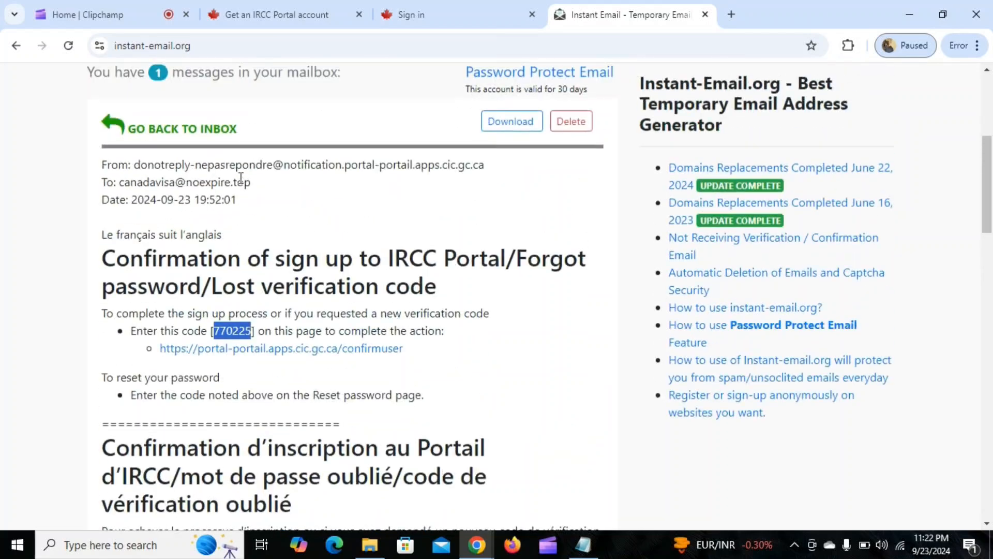
left_click_drag(123, 183, 251, 184)
key("ctrl+c")
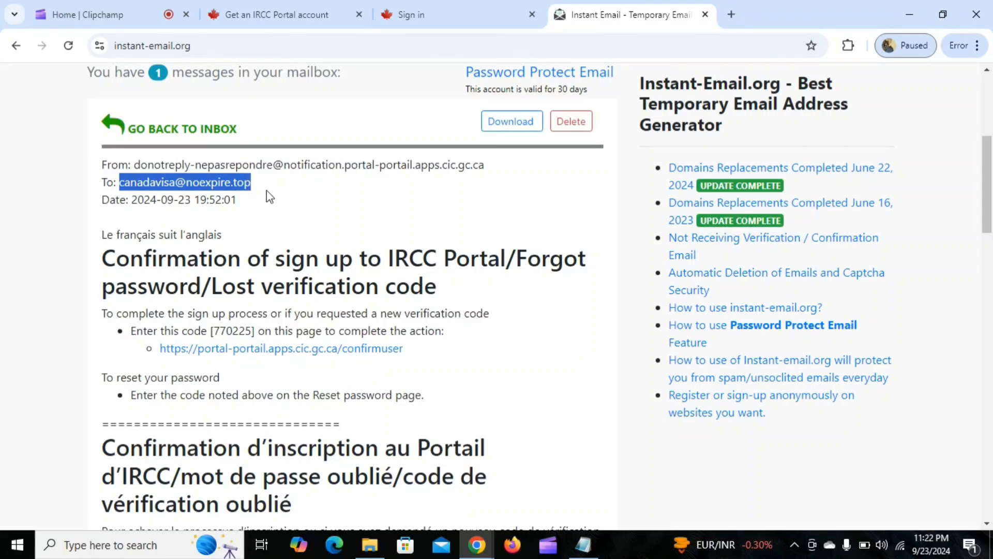
left_click(475, 8)
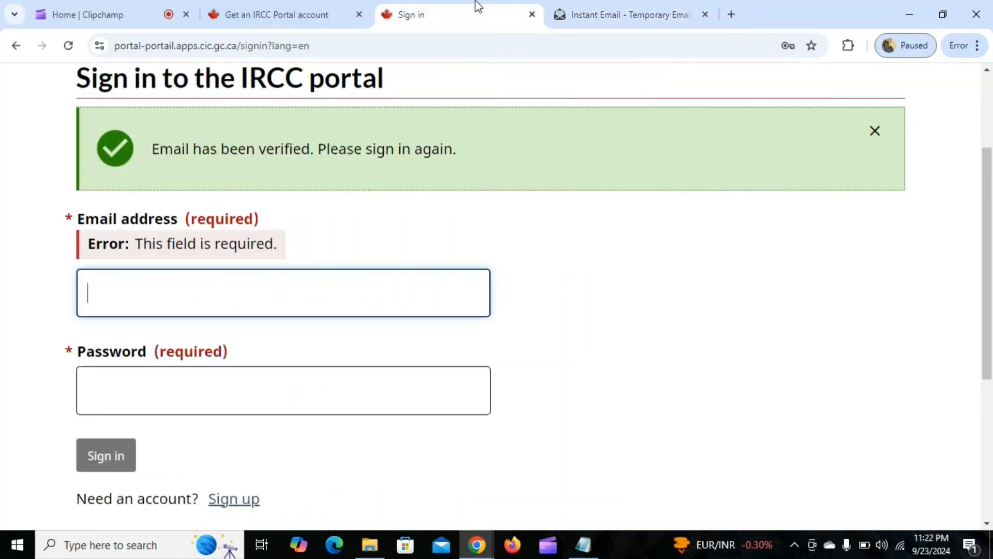
left_click(183, 288)
key("ctrl+v")
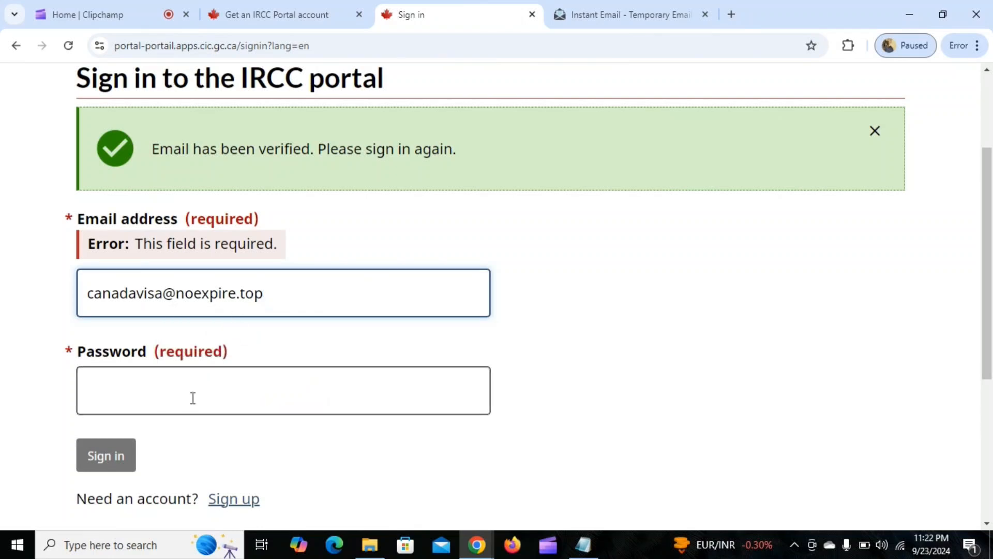
Enter the account password and sign in to the IRCC portal.
left_click(169, 387)
type("***")
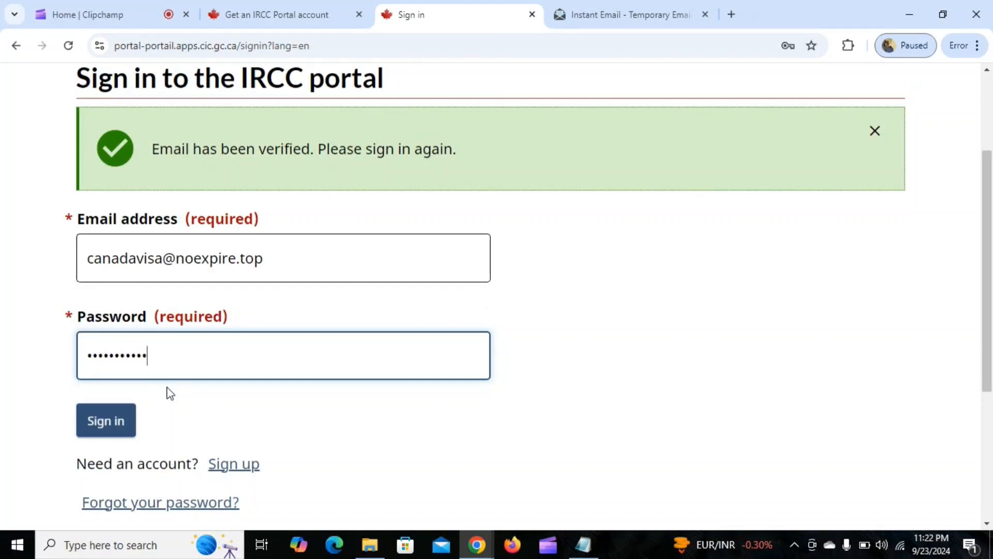
left_click(117, 417)
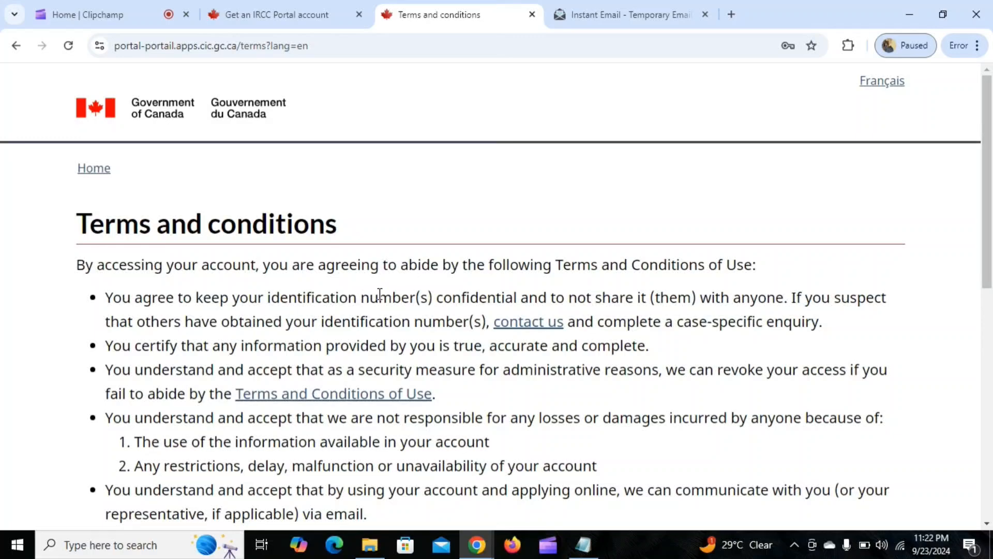
Accept the terms and conditions of the IRCC portal account.
scroll(414, 288, "down", 10)
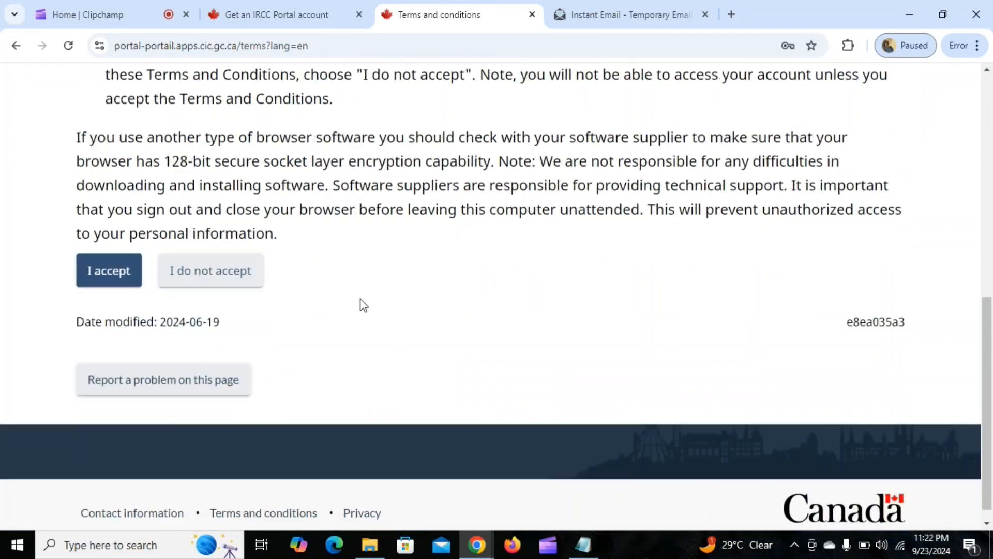
left_click(120, 261)
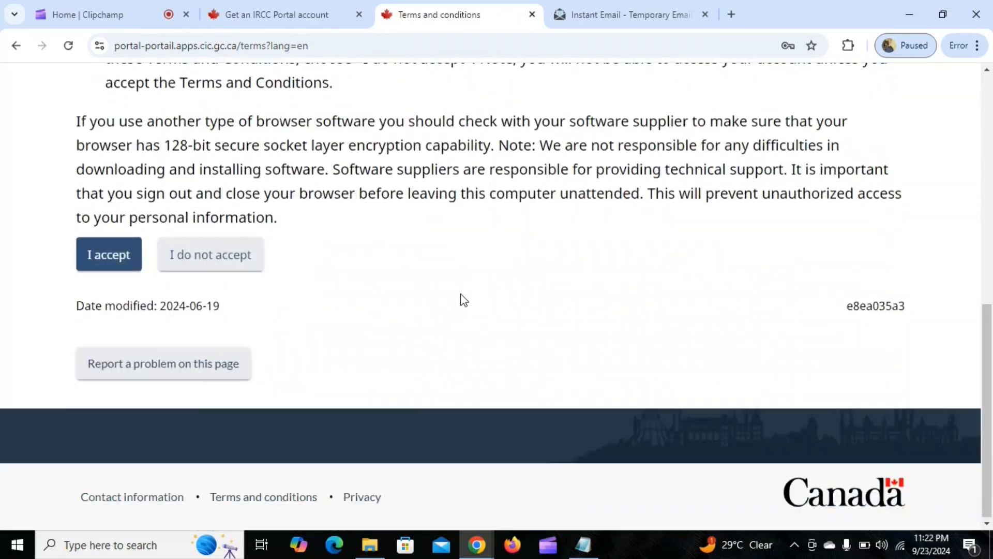
left_click(103, 263)
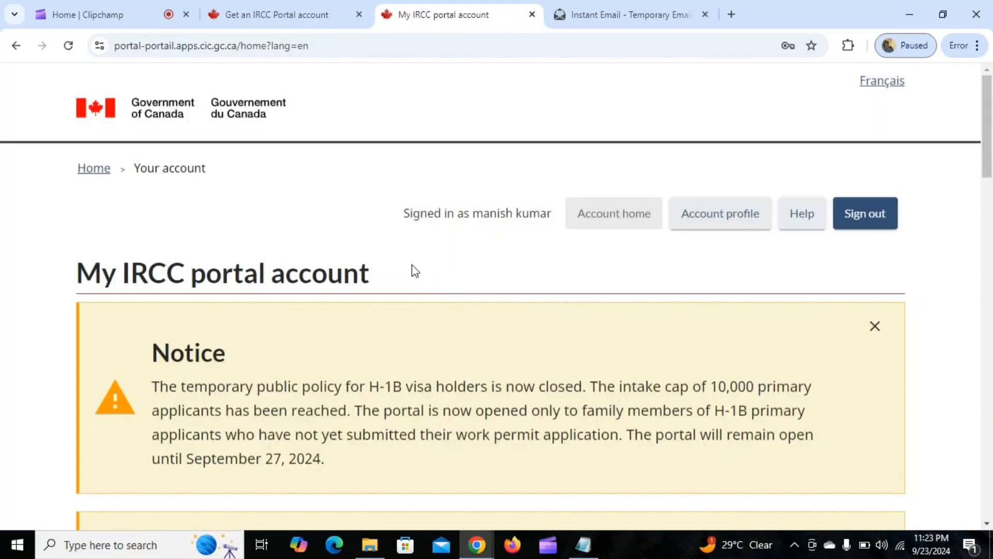
Examine the account home page's notices, application links, and sections for submitted and unsubmitted applications.
scroll(411, 263, "down", 15)
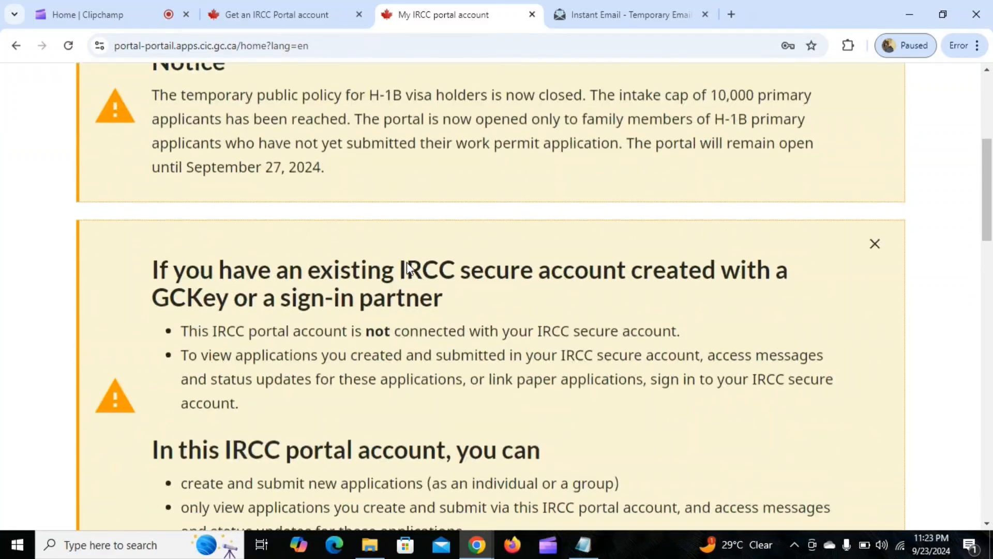
scroll(408, 263, "down", 1)
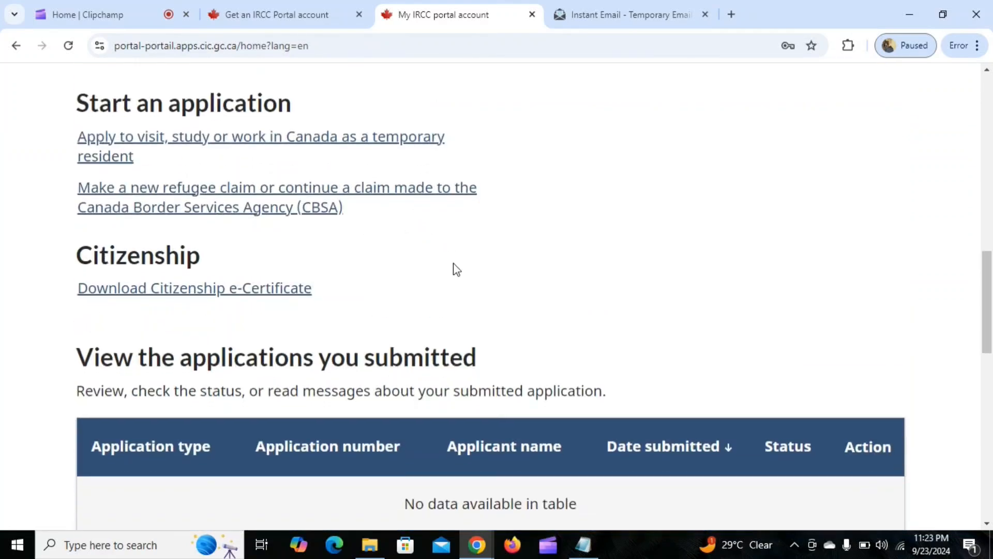
scroll(454, 269, "down", 2)
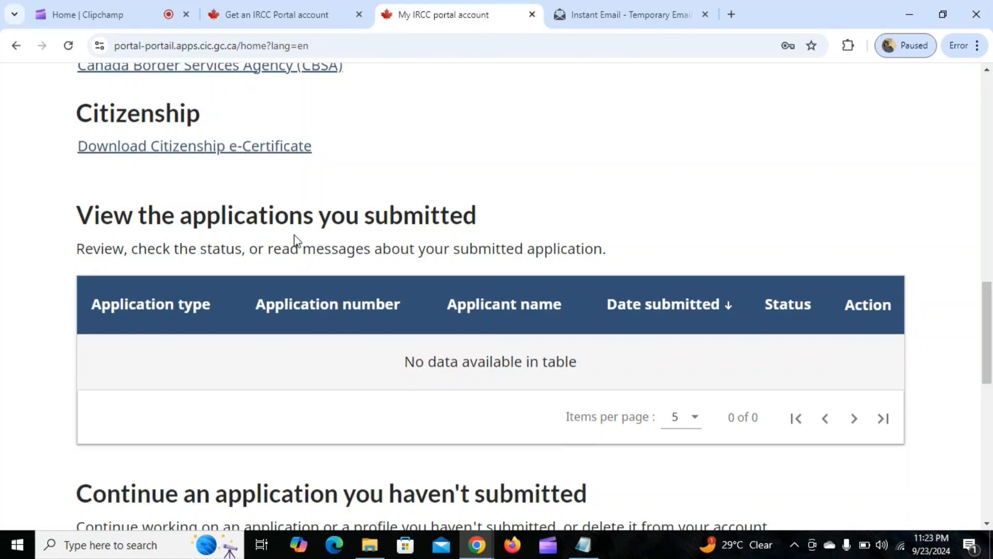
left_click_drag(79, 214, 482, 207)
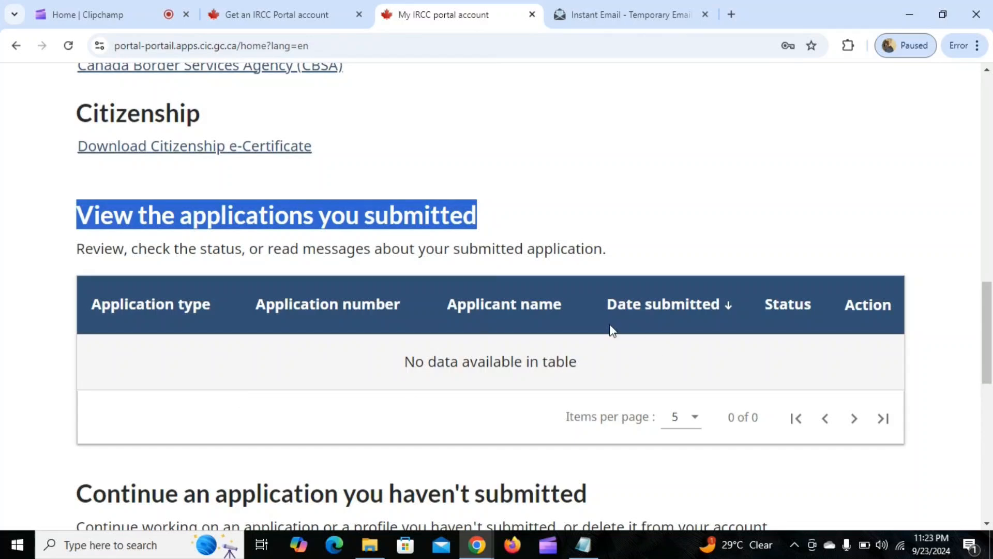
scroll(564, 313, "down", 5)
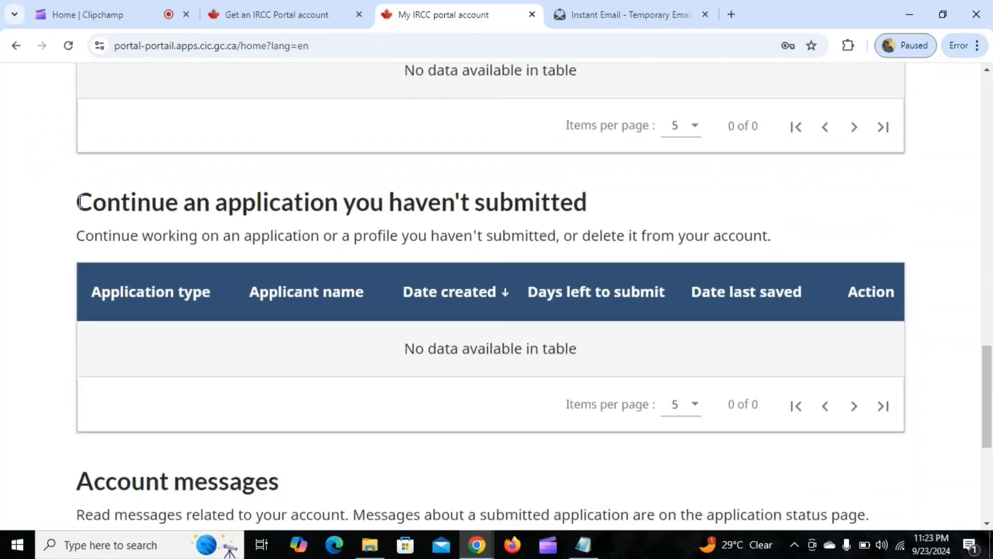
left_click_drag(79, 202, 609, 202)
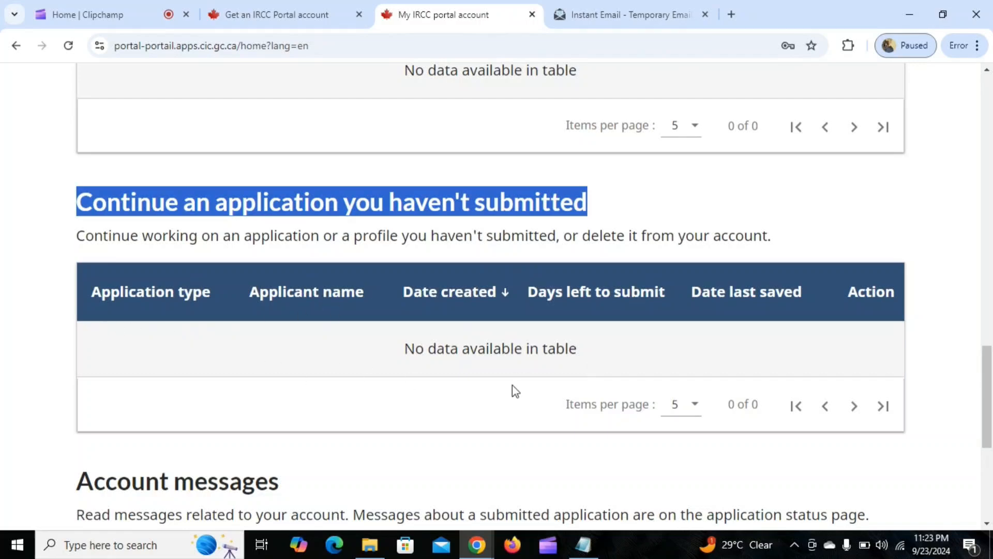
scroll(529, 408, "down", 4)
scroll(439, 325, "up", 10)
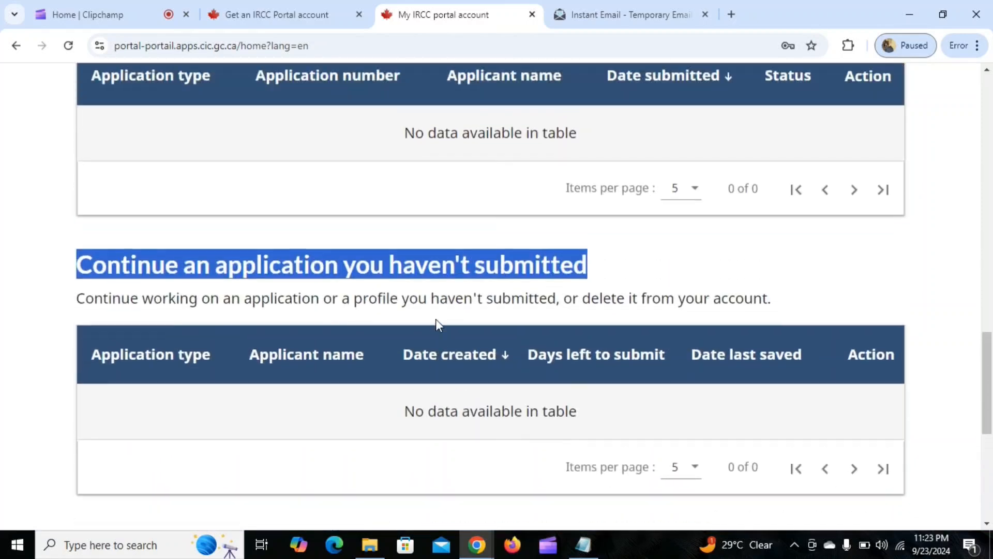
Open the application to visit, study or work in Canada as a temporary resident.
scroll(437, 319, "up", 1)
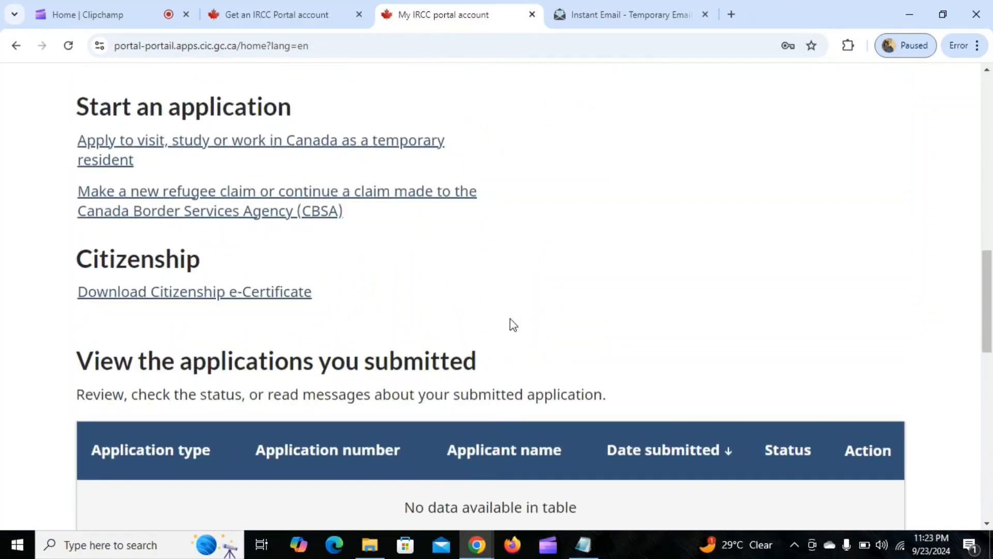
scroll(522, 318, "up", 1)
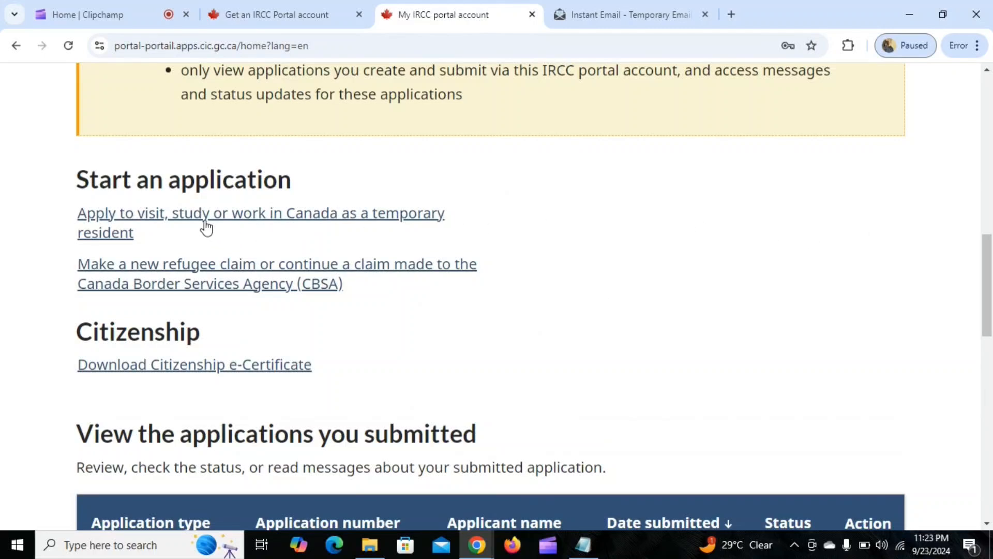
left_click(254, 221)
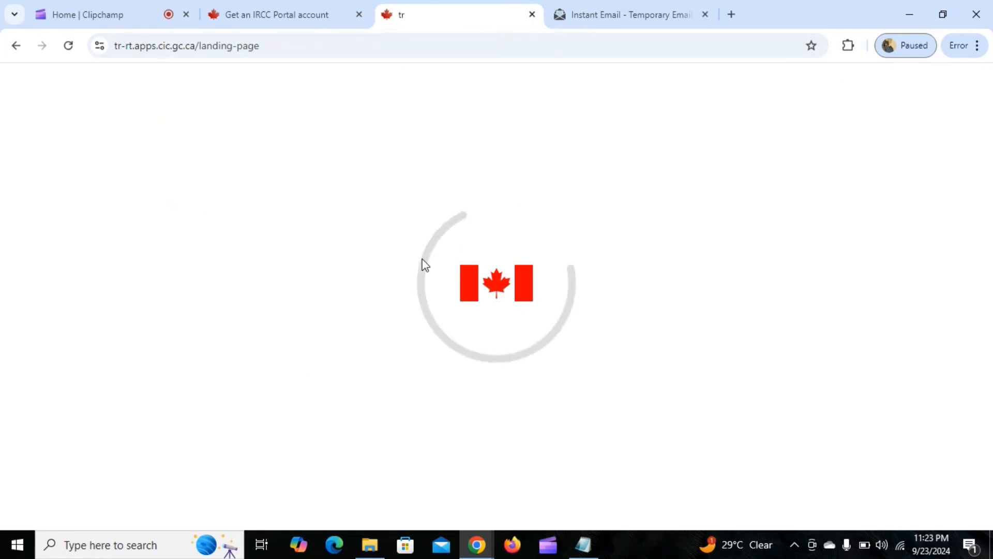
Acknowledge having read and understood the application information, and start the application.
scroll(426, 265, "down", 13)
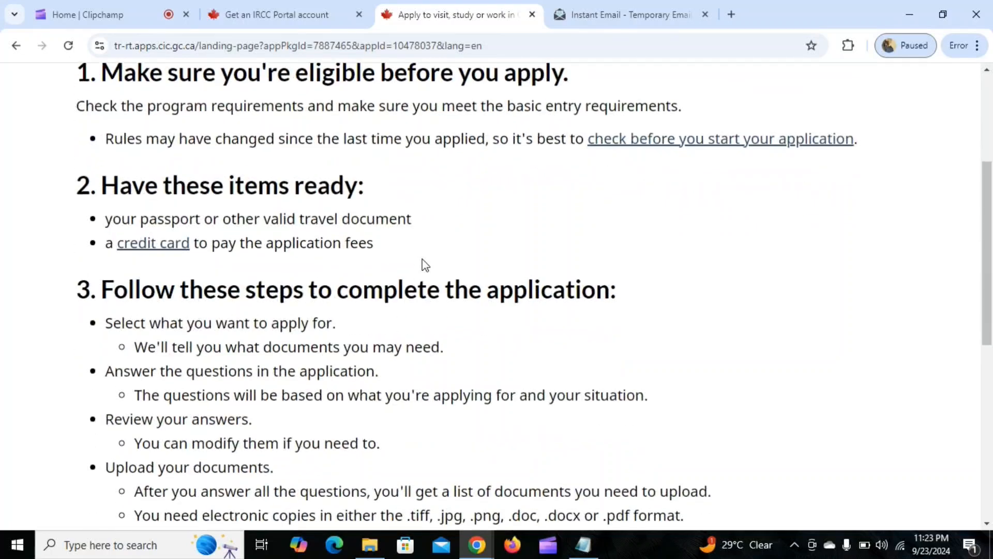
left_click(82, 214)
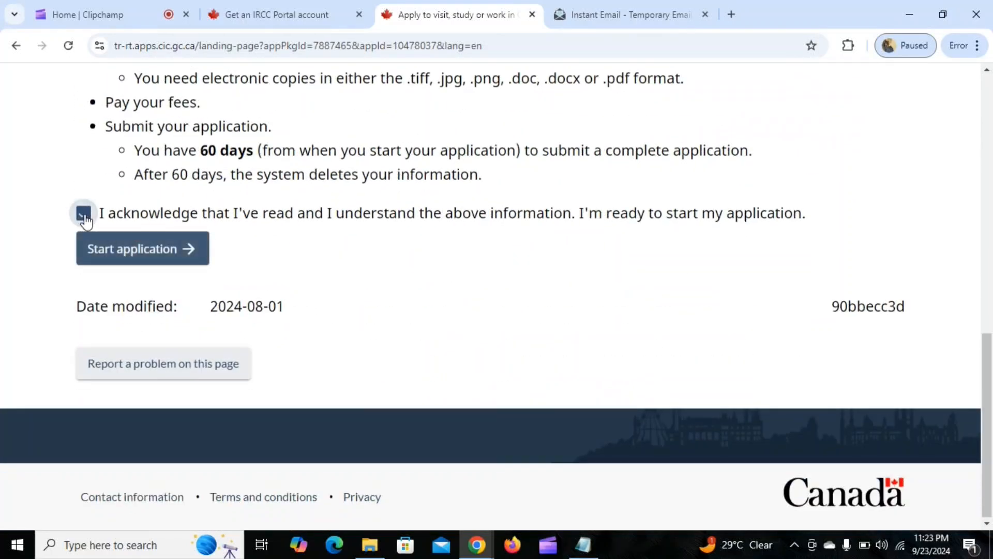
left_click(115, 249)
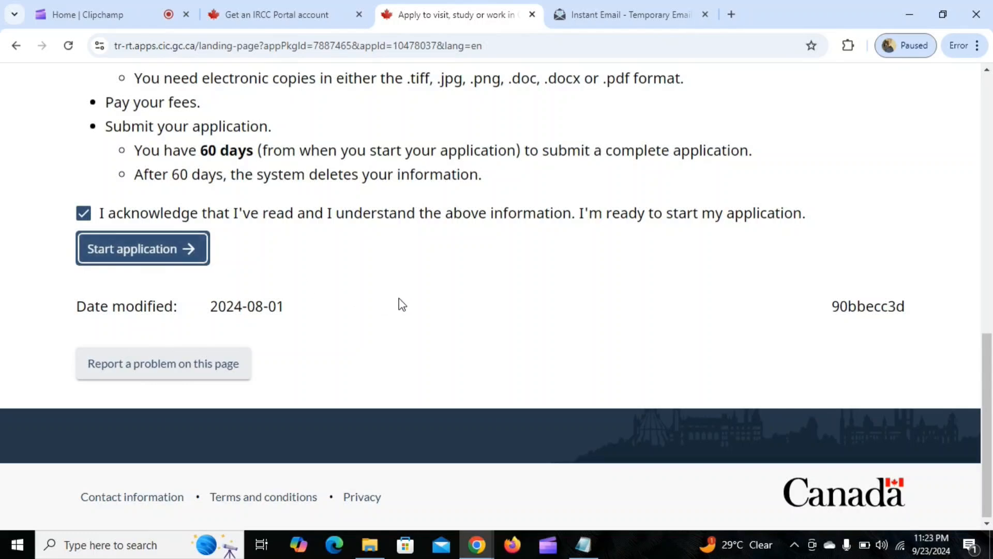
Answer Yes to applying for more than 1 person and examine the group application requirements and fields.
scroll(378, 310, "down", 2)
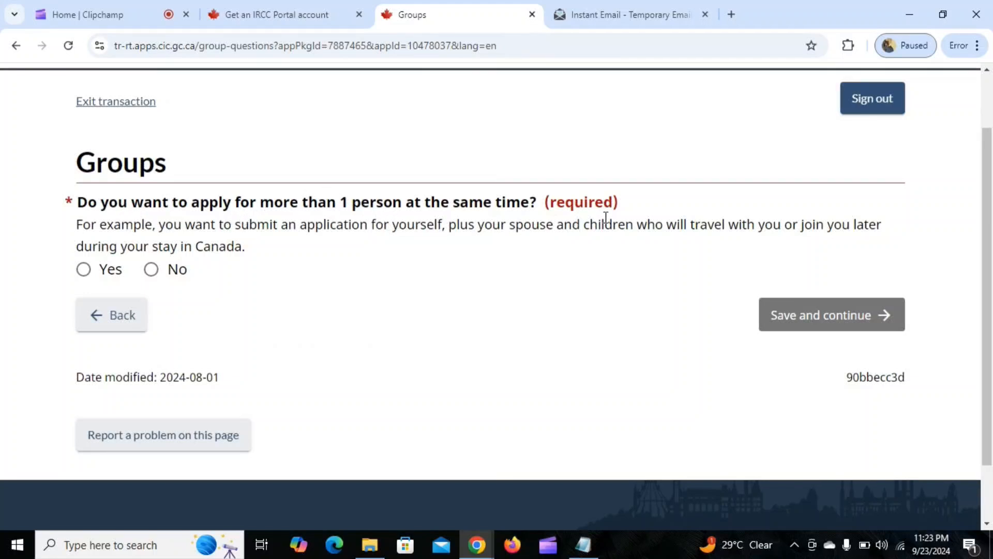
left_click(83, 269)
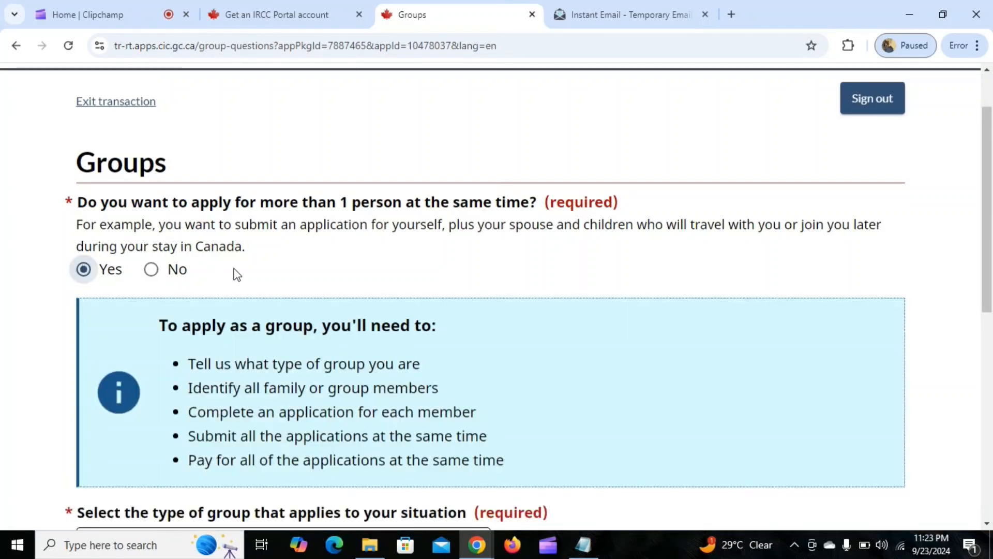
scroll(346, 243, "down", 3)
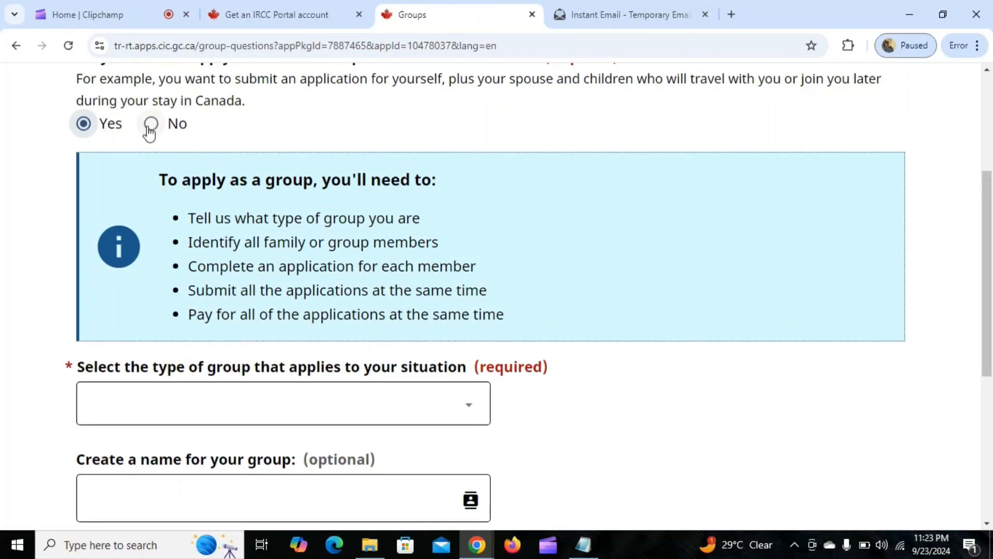
scroll(255, 221, "down", 1)
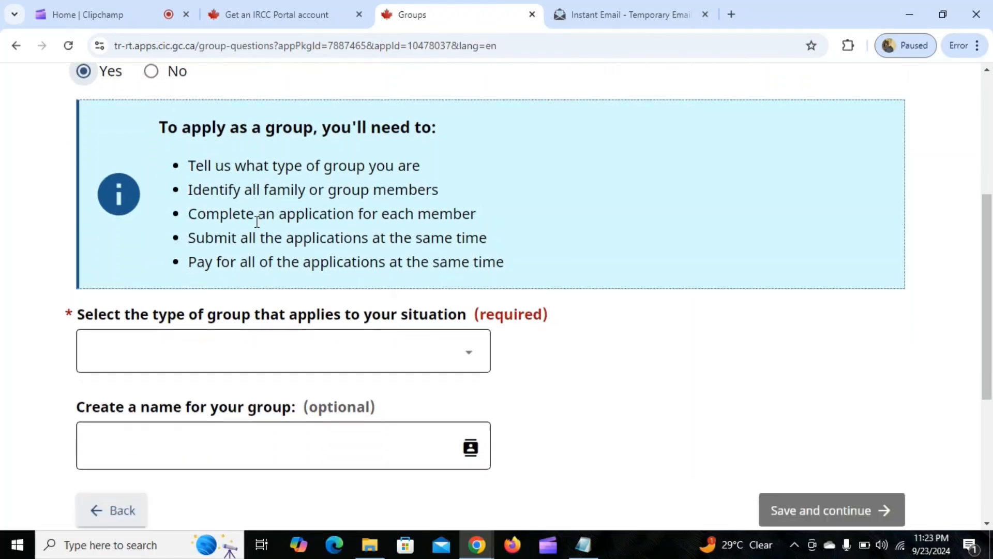
Answer No to applying for more than 1 person at the same time, then save and continue.
scroll(257, 222, "up", 1)
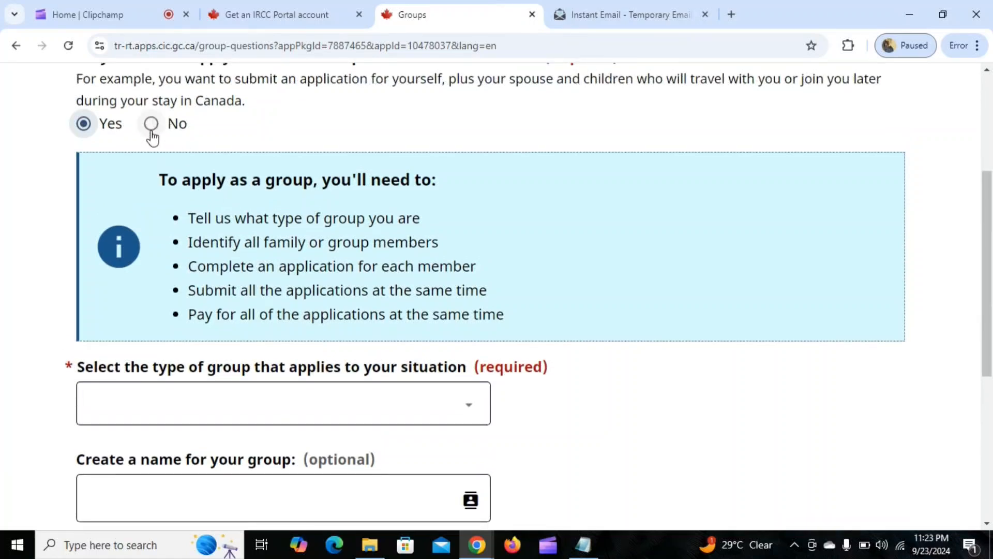
left_click(151, 125)
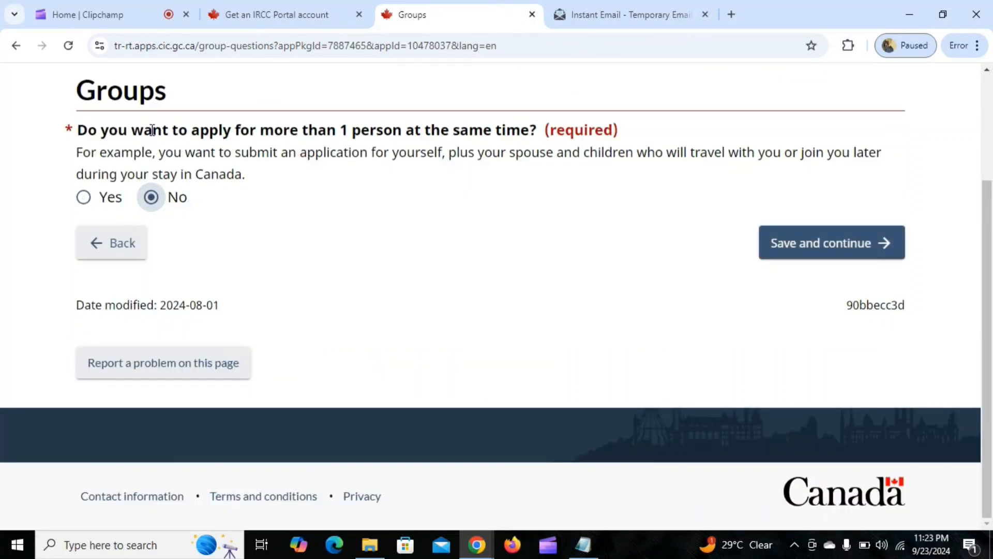
left_click(805, 249)
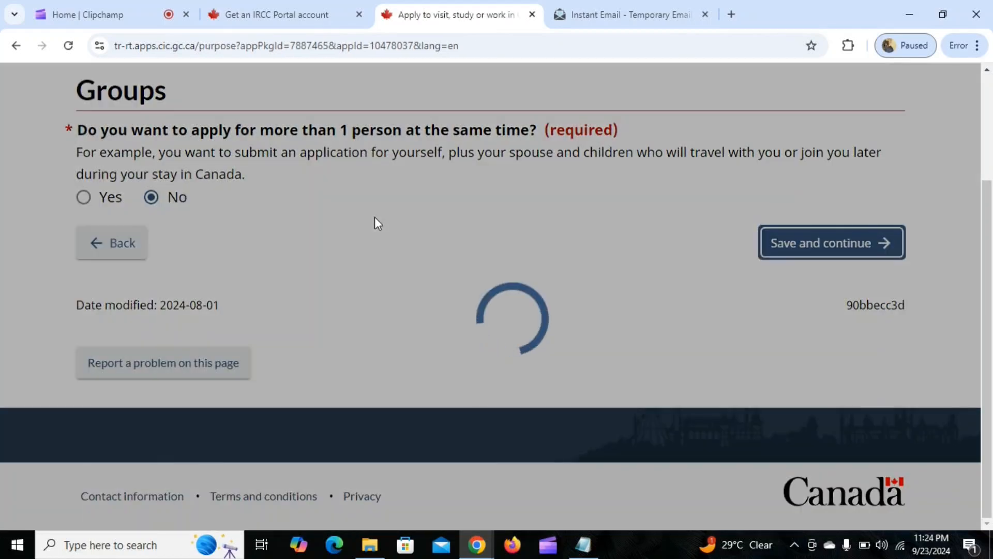
Choose to apply for a visitor visa or super visa, with the reason "To visit Canada as a tourist".
scroll(347, 256, "down", 3)
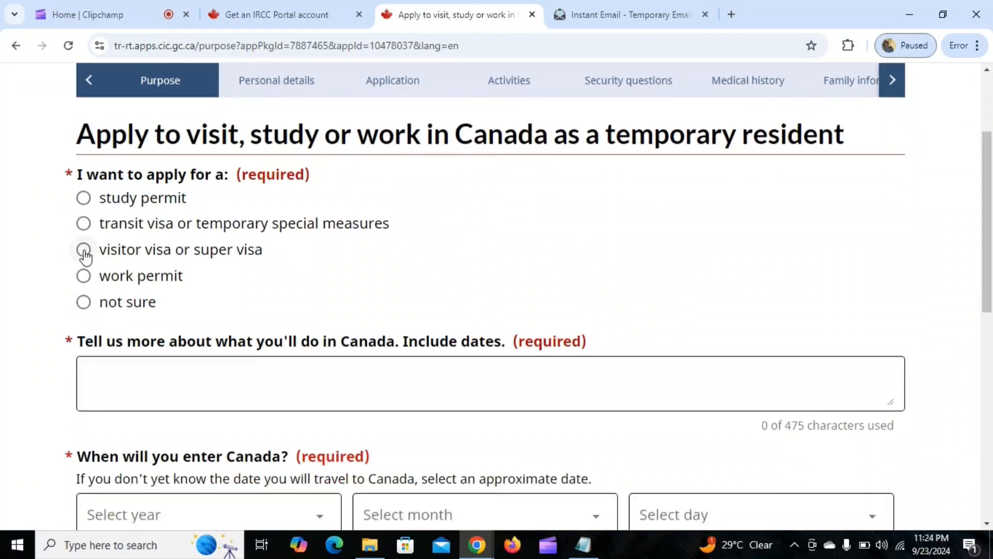
left_click(85, 254)
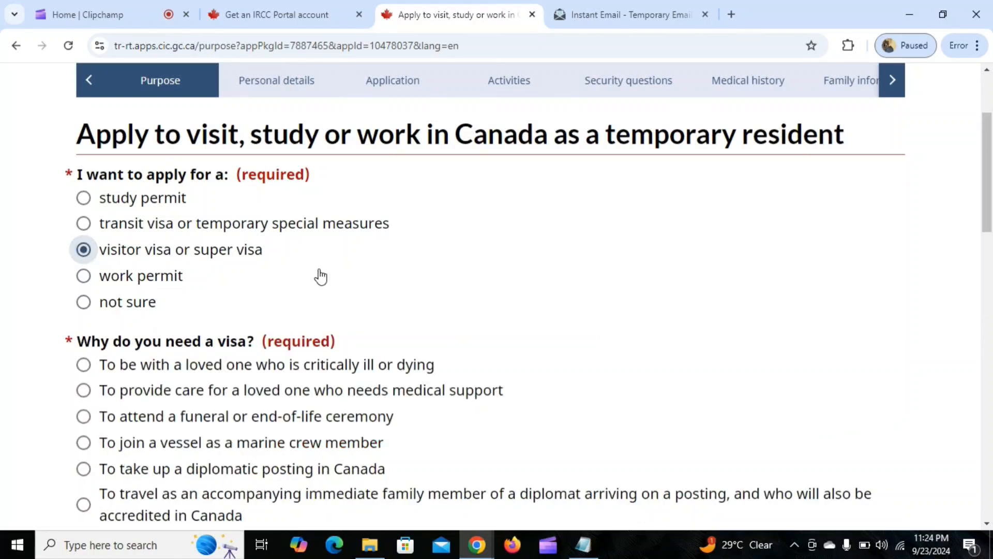
scroll(316, 277, "down", 4)
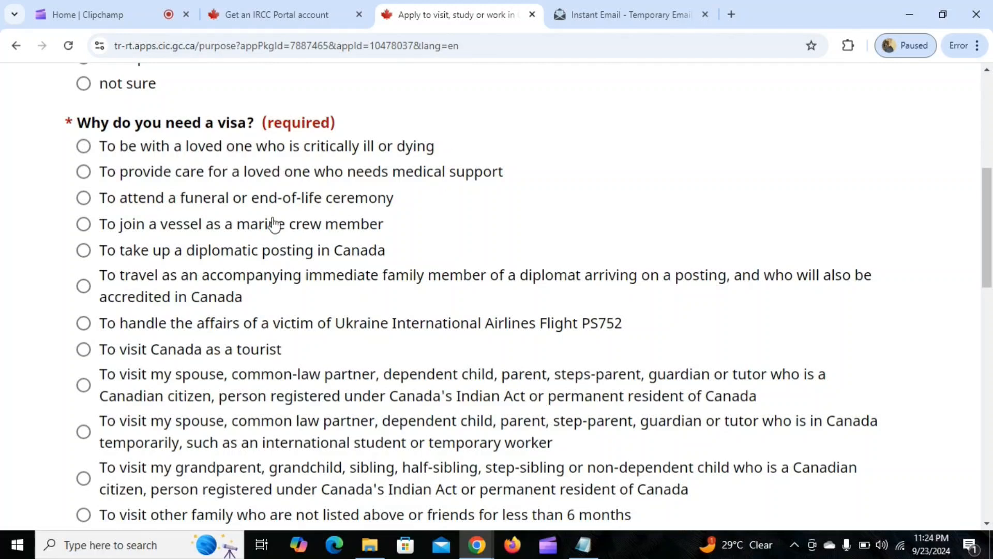
scroll(362, 284, "down", 3)
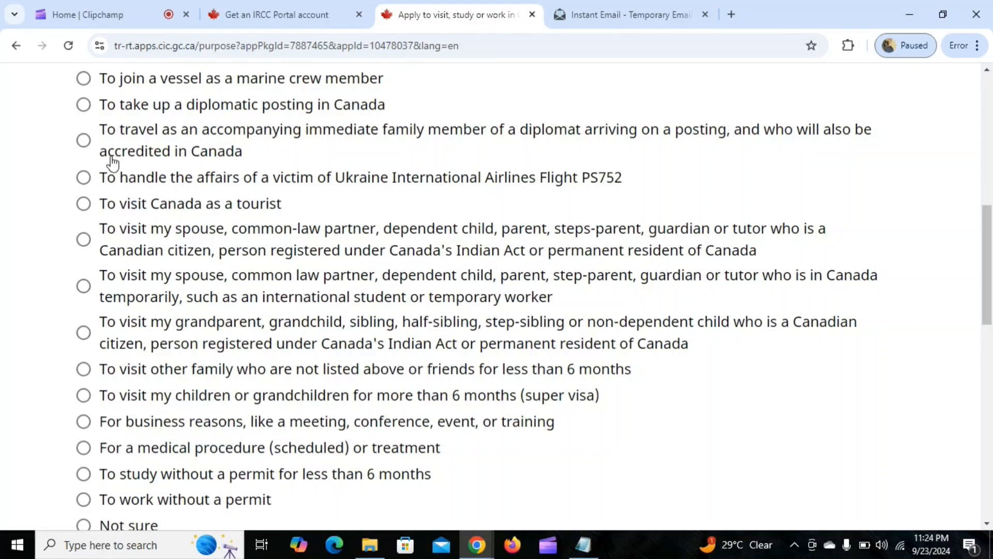
left_click(84, 205)
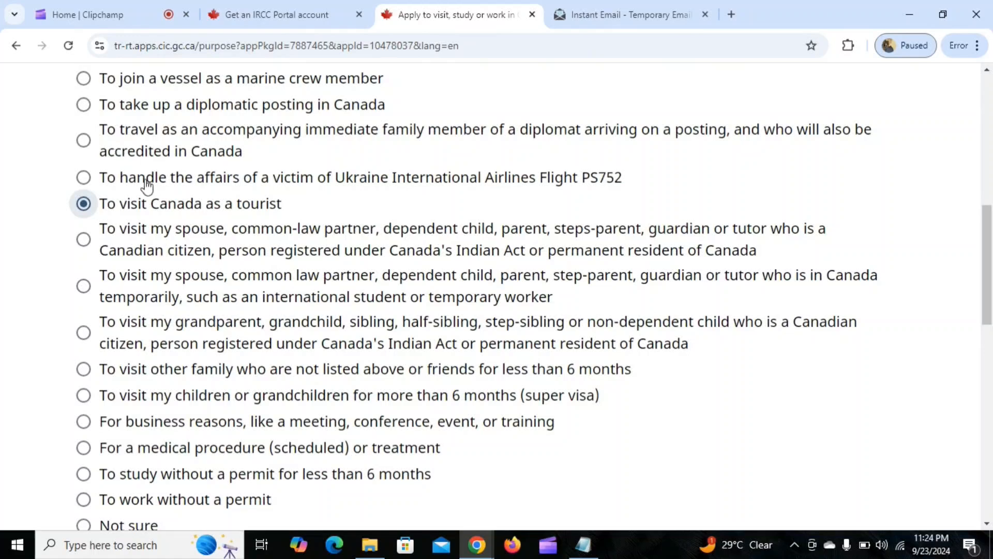
Describe the planned activities in Canada with the text "i want to visit canada between 15th of november 2024 to 30th november".
scroll(93, 101, "up", 3)
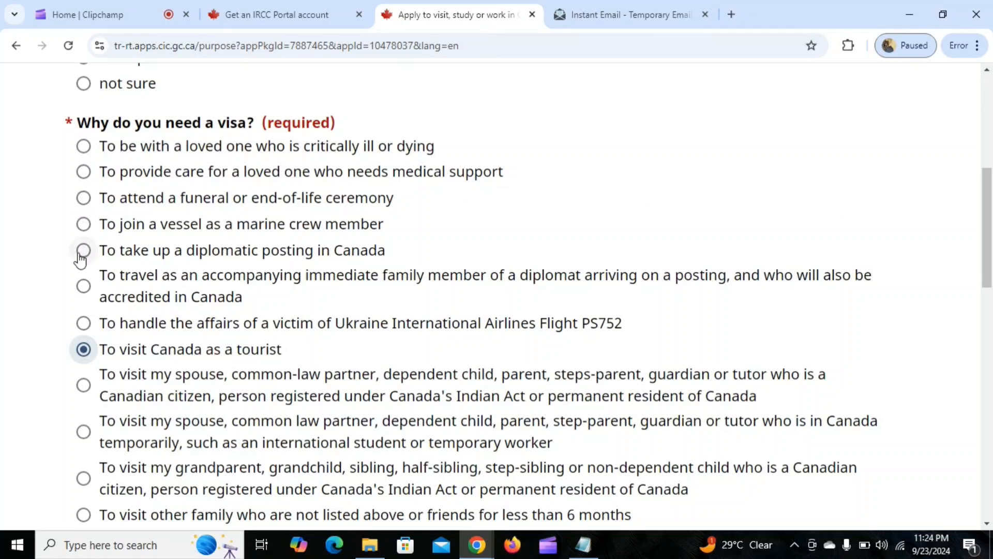
scroll(251, 291, "down", 4)
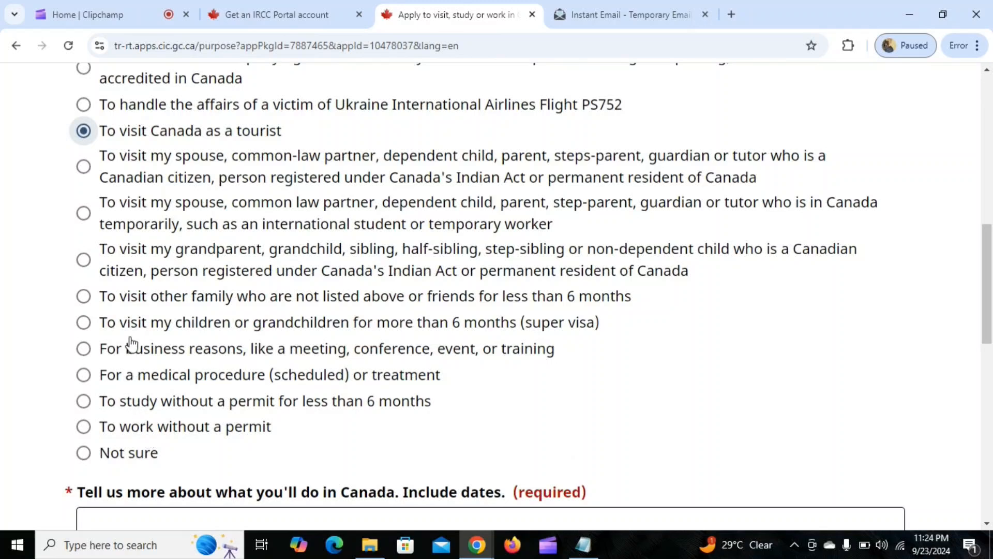
scroll(273, 224, "down", 4)
scroll(276, 226, "down", 1)
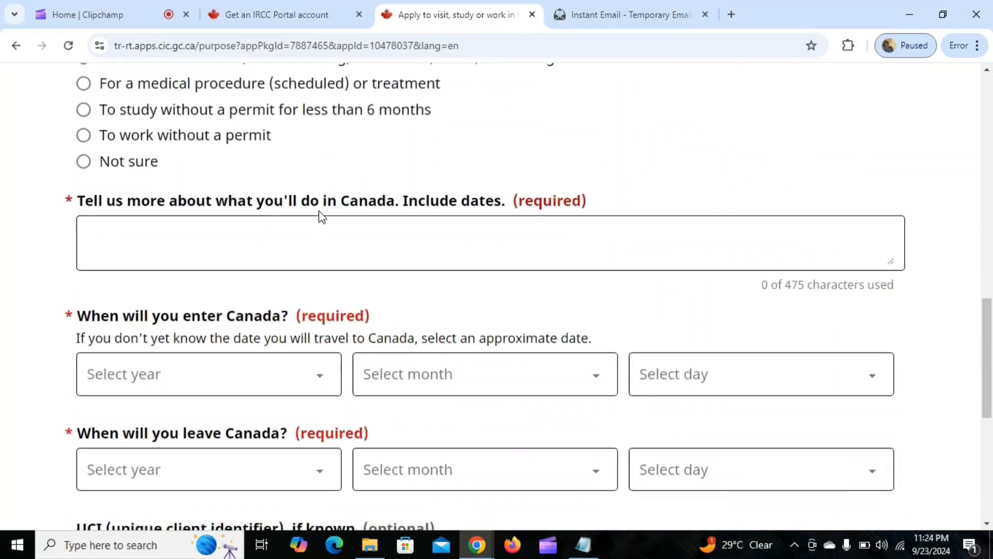
left_click(115, 228)
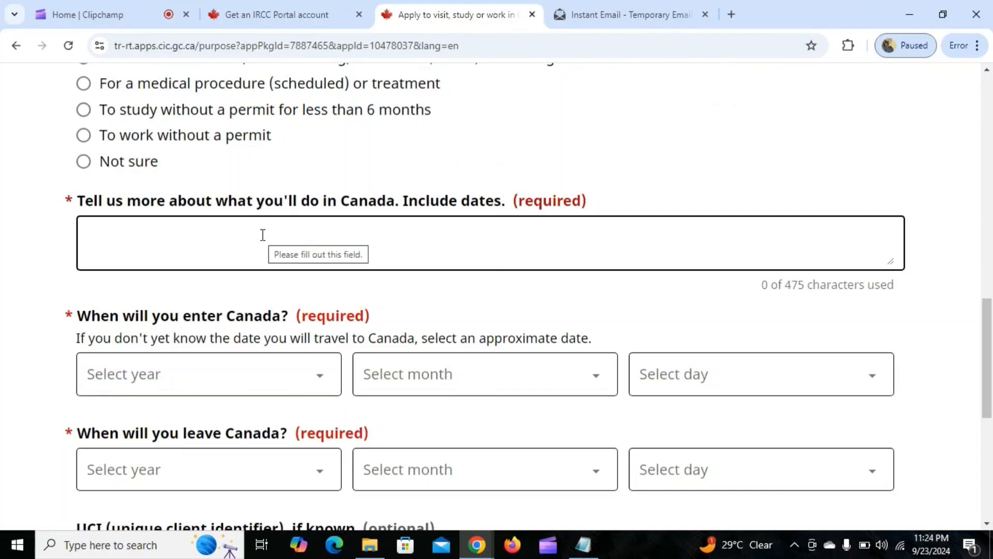
left_click(263, 235)
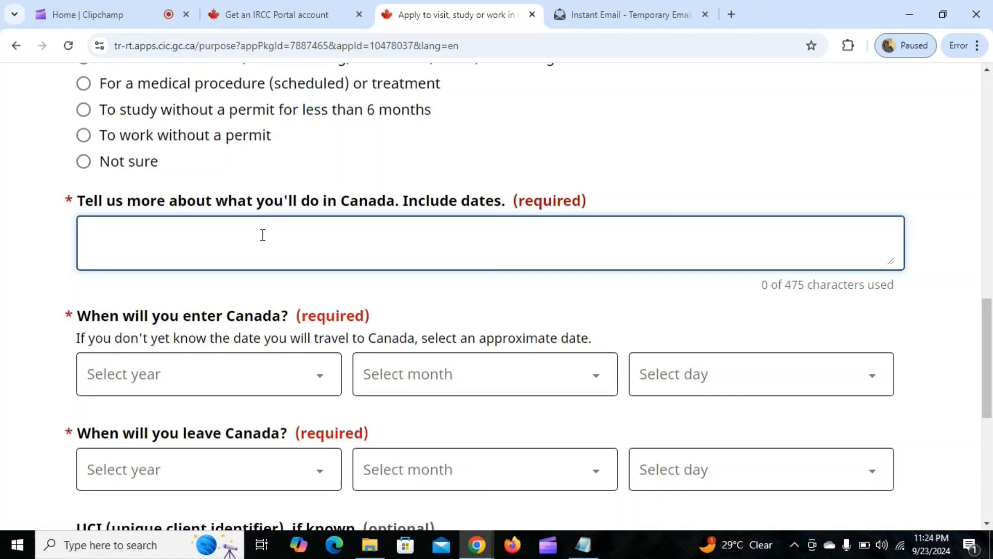
type("i want to visi")
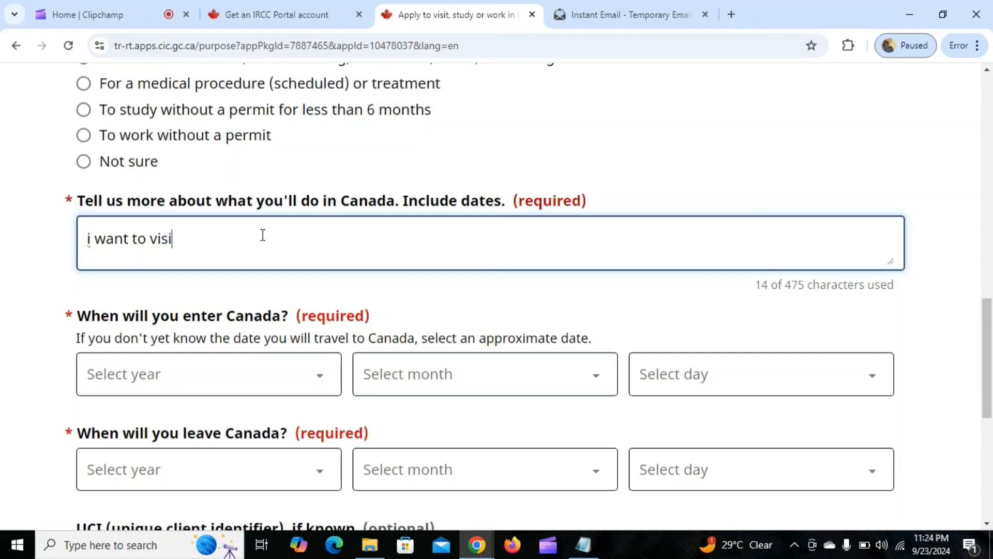
type("t canada ")
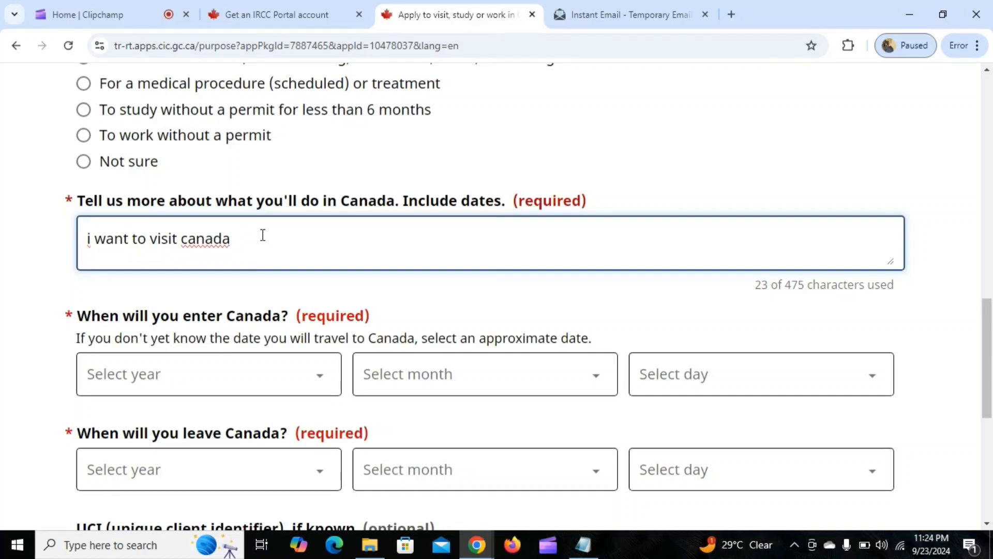
type("between 15th of n")
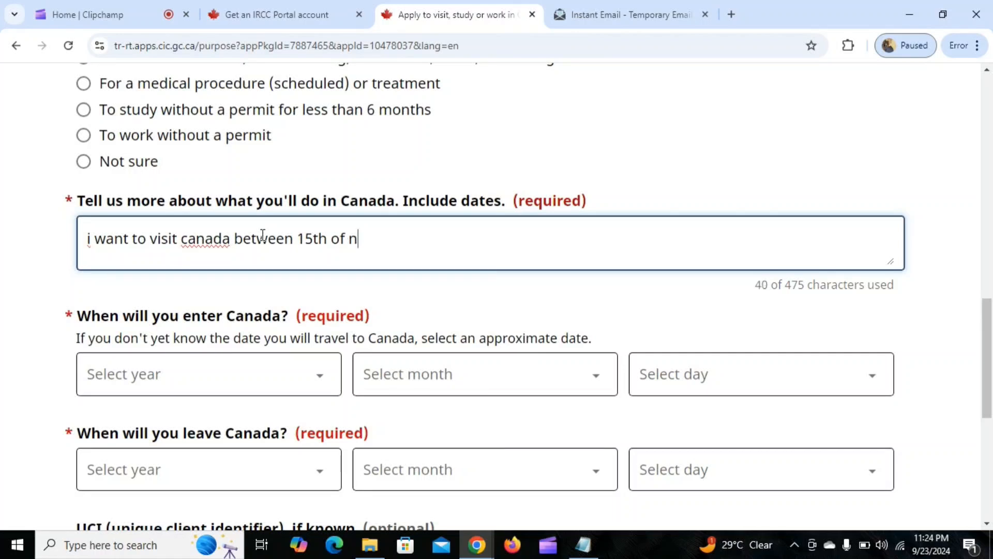
type("ovember")
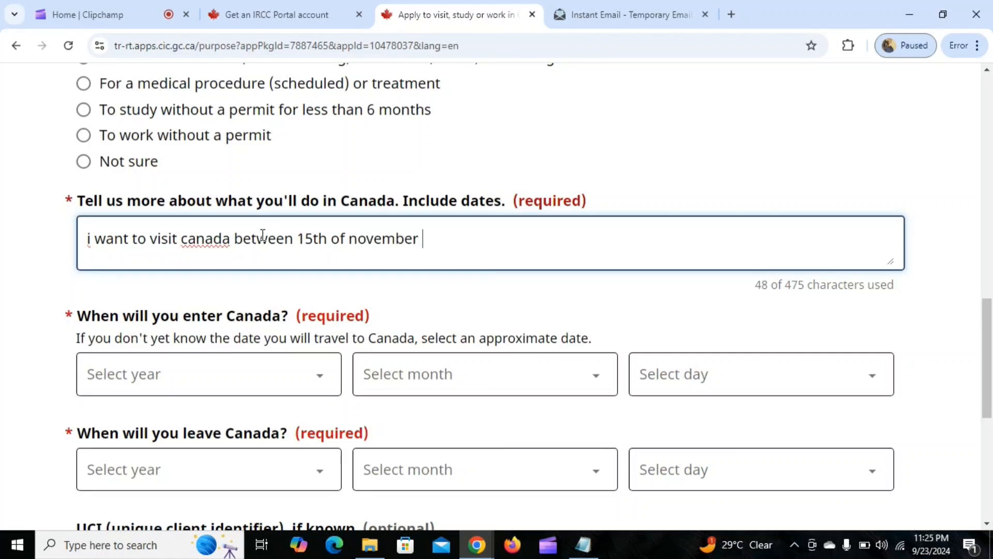
type(" 2024")
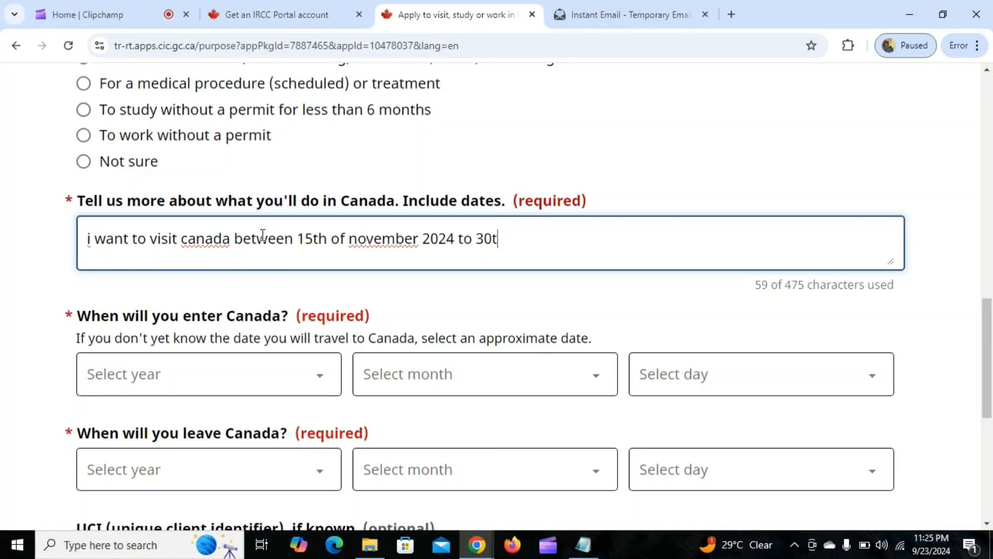
type("to 30th november")
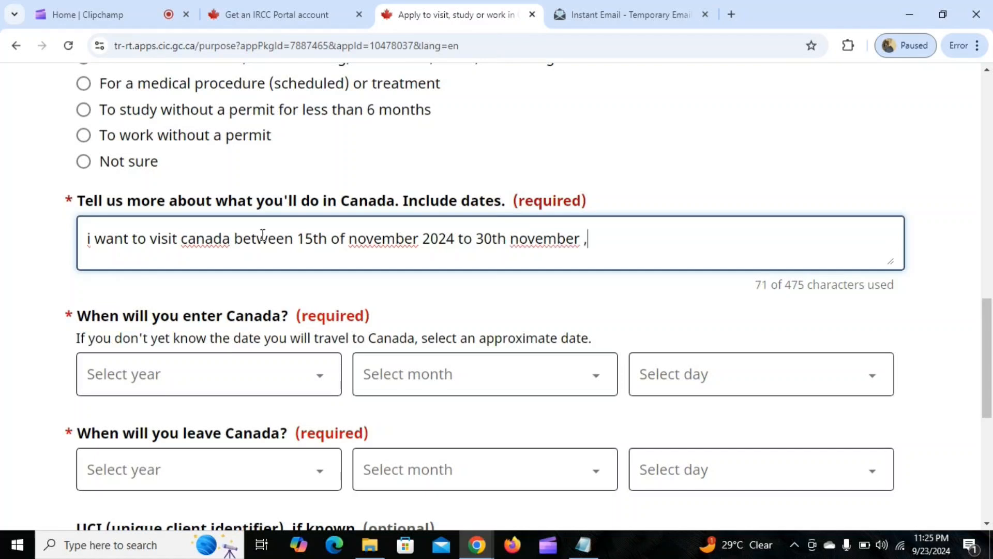
type(" , canada ")
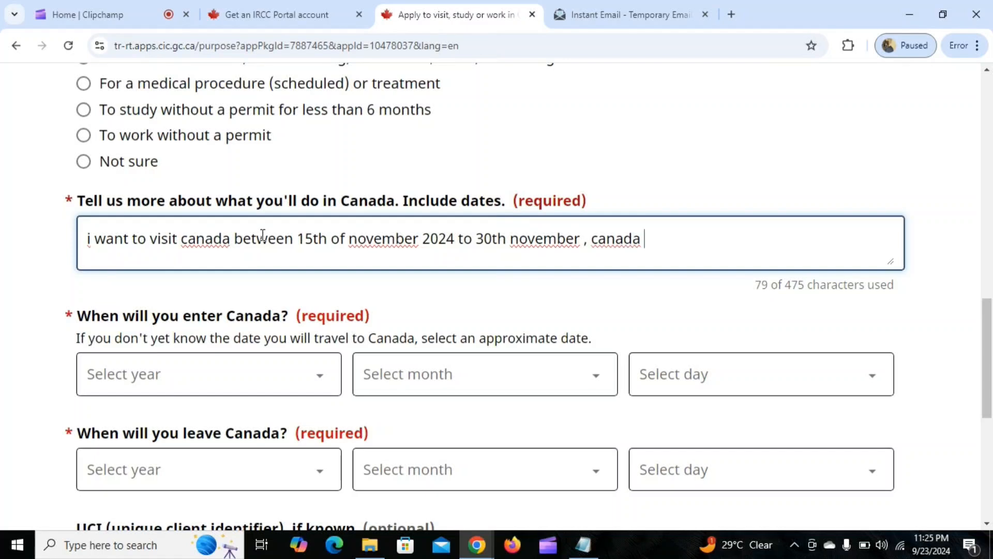
type("is a beautif")
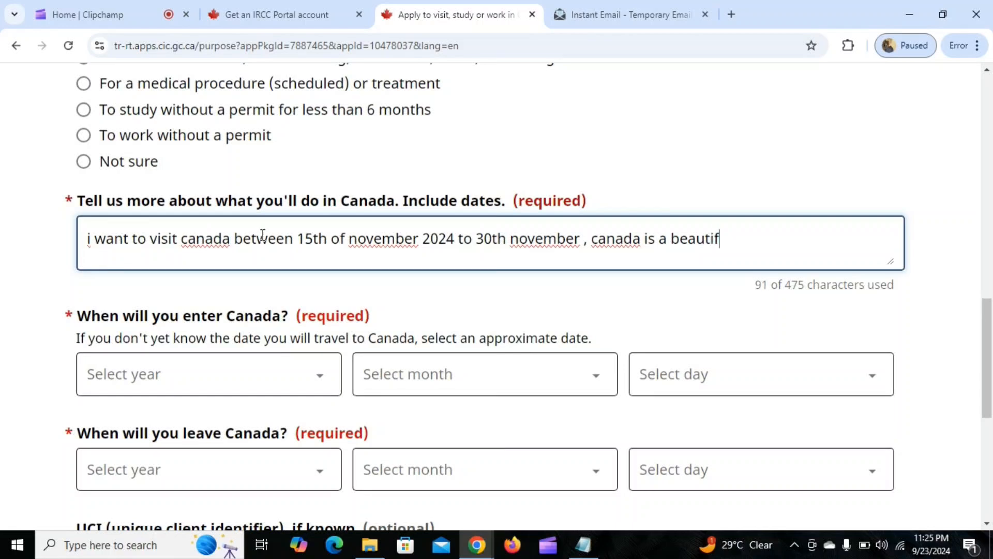
type("ul country ")
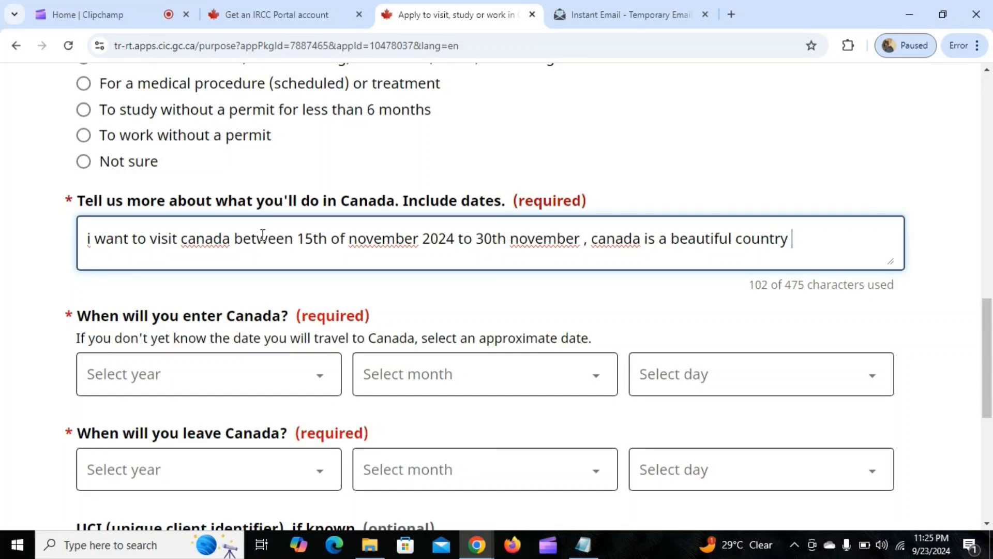
type("i want to ")
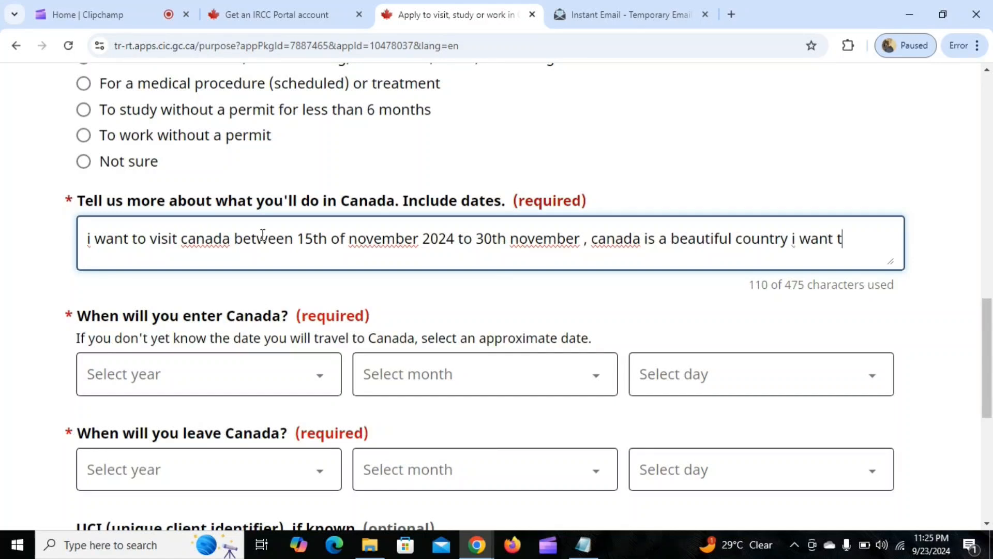
type("see beaches")
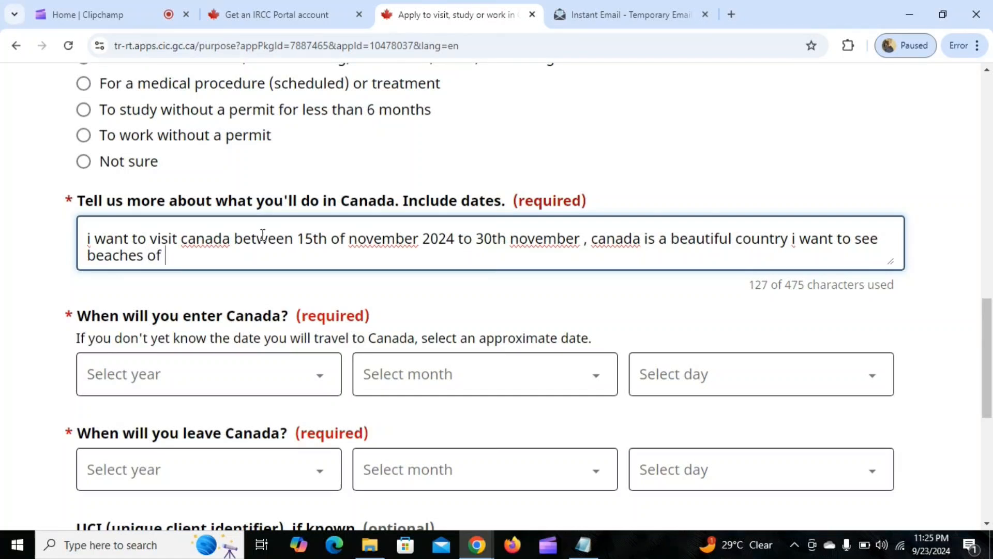
type(" of")
Extend the description of planned activities with ", canada is a beautiful country i want to see beaches of".
left_click_drag(787, 286, 903, 285)
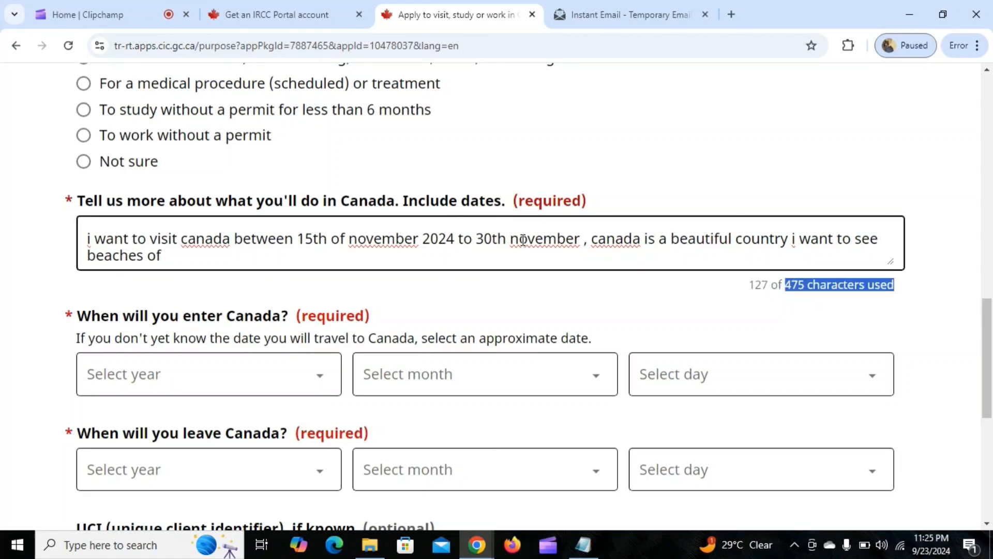
Set the date of entering Canada to 15 November 2024.
scroll(524, 240, "down", 3)
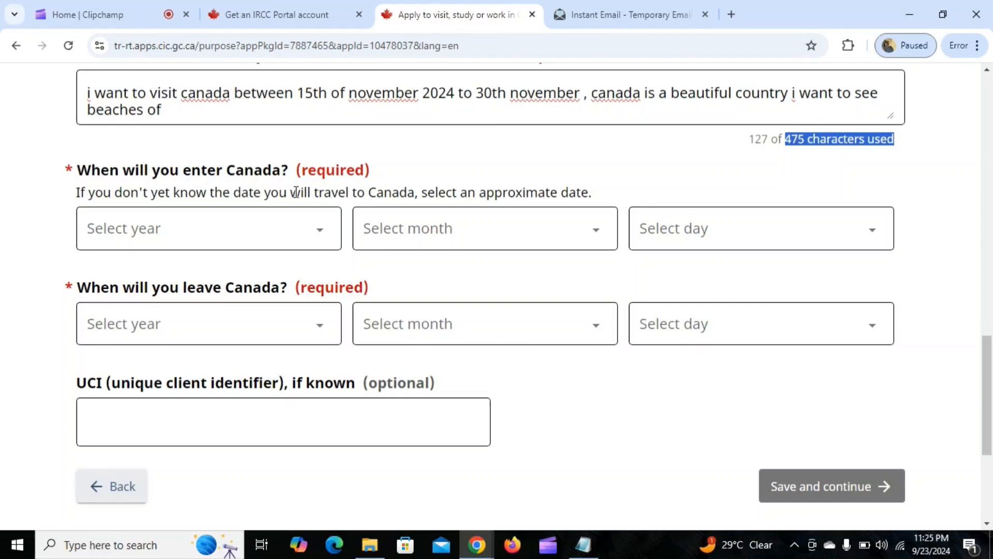
left_click(304, 228)
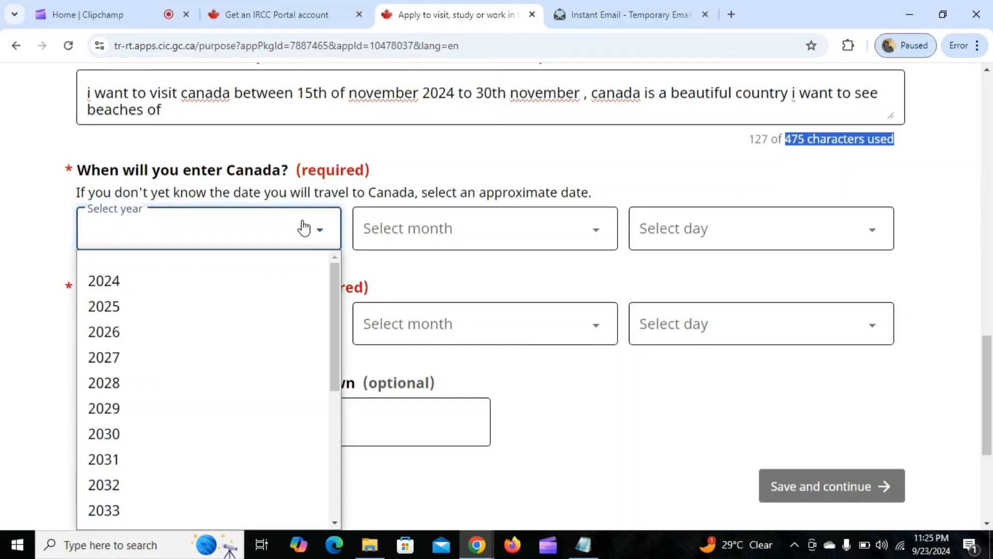
left_click(109, 283)
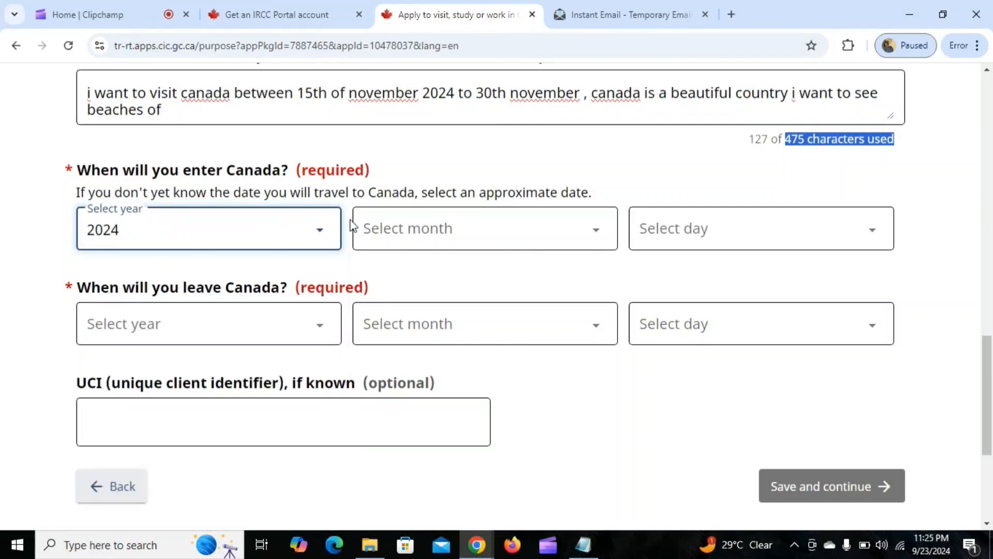
left_click(435, 233)
left_click(430, 330)
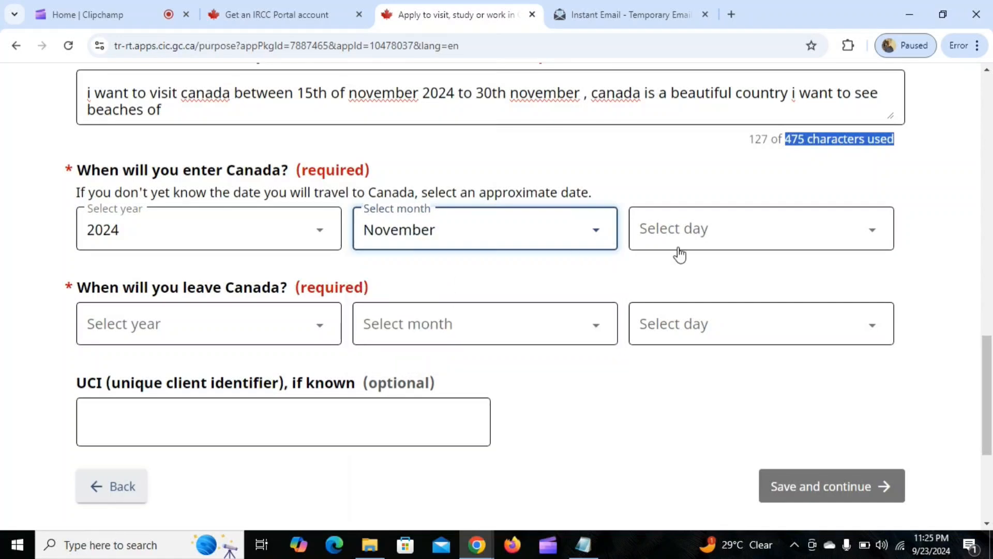
left_click(705, 243)
scroll(722, 326, "down", 4)
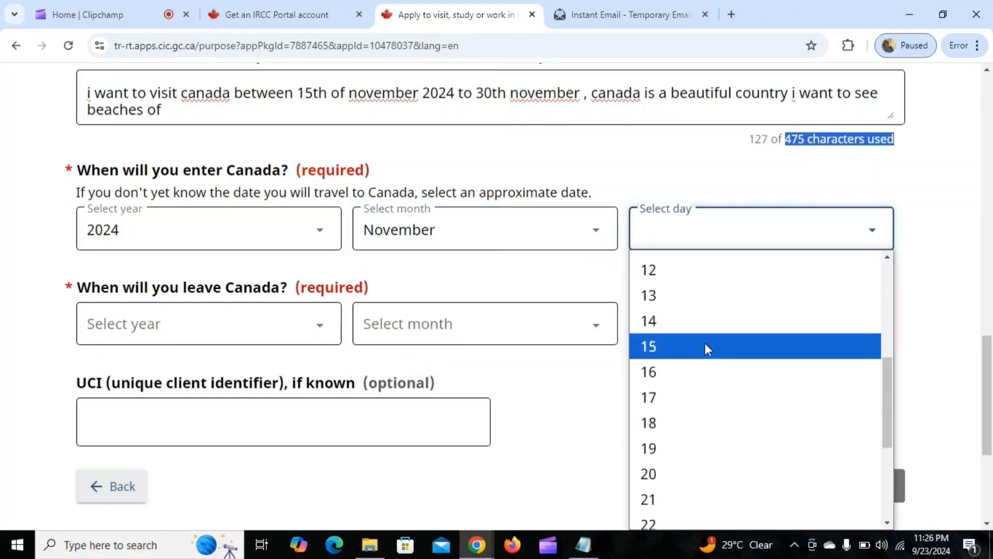
left_click(705, 345)
Set the date of leaving Canada to 30 November 2024.
left_click(178, 330)
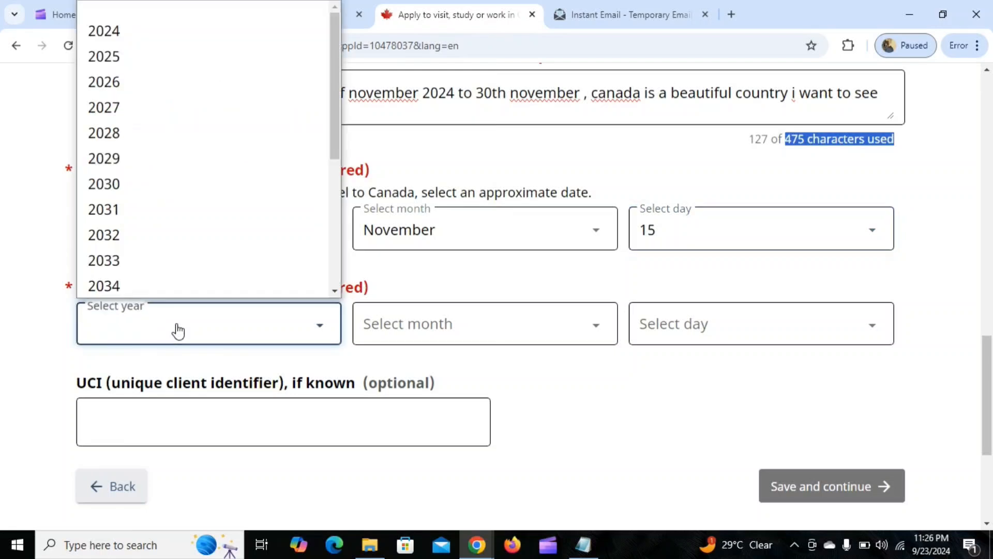
left_click(116, 30)
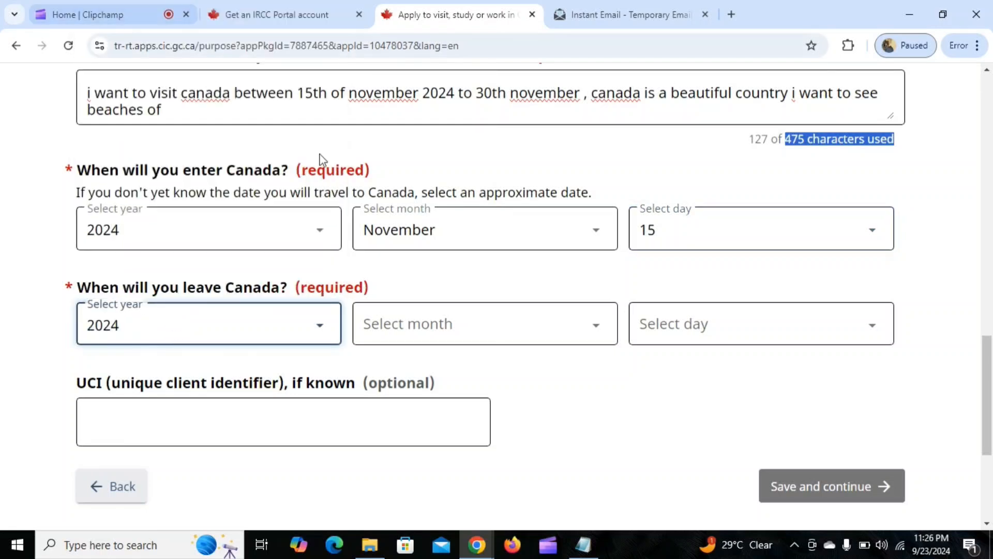
left_click(455, 327)
left_click(451, 426)
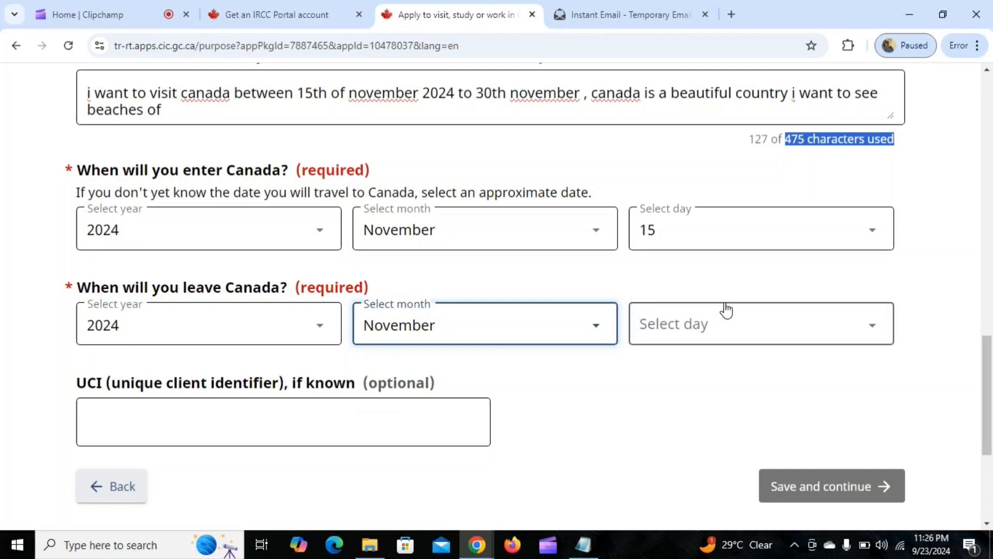
left_click(750, 331)
scroll(749, 227, "down", 2)
scroll(750, 227, "down", 5)
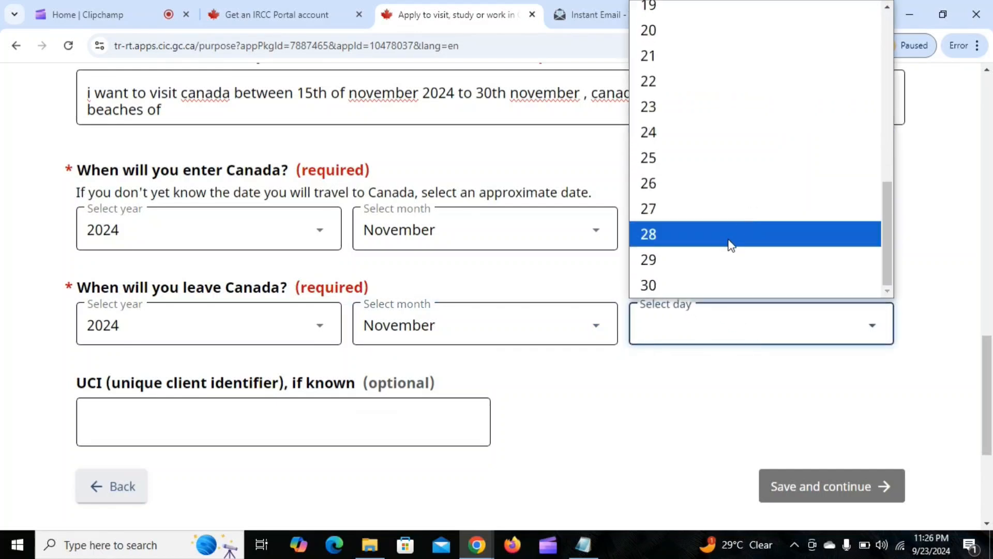
left_click(715, 280)
Leave the optional unique client identifier (UCI) blank, then save the visit purpose answers and continue.
scroll(476, 282, "down", 3)
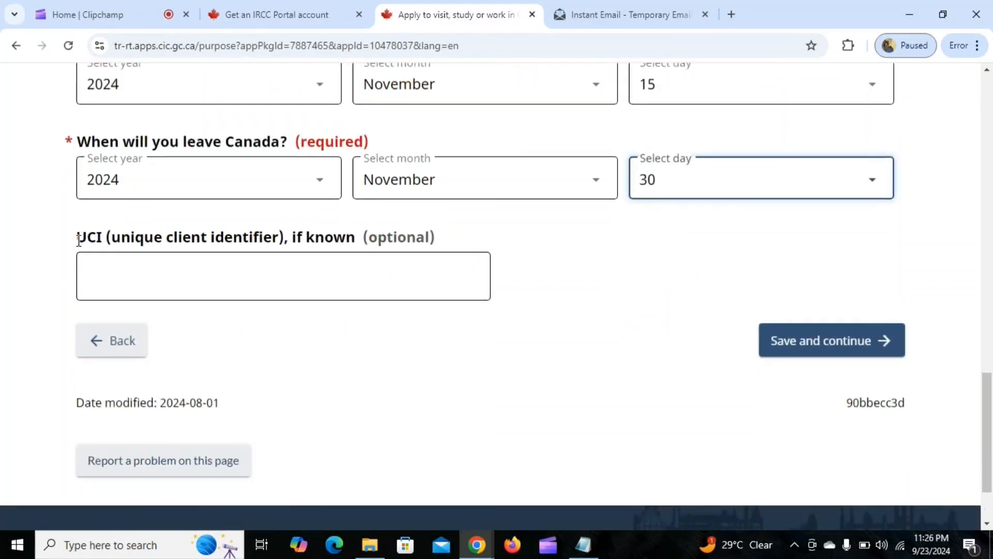
left_click_drag(79, 239, 323, 228)
left_click(340, 333)
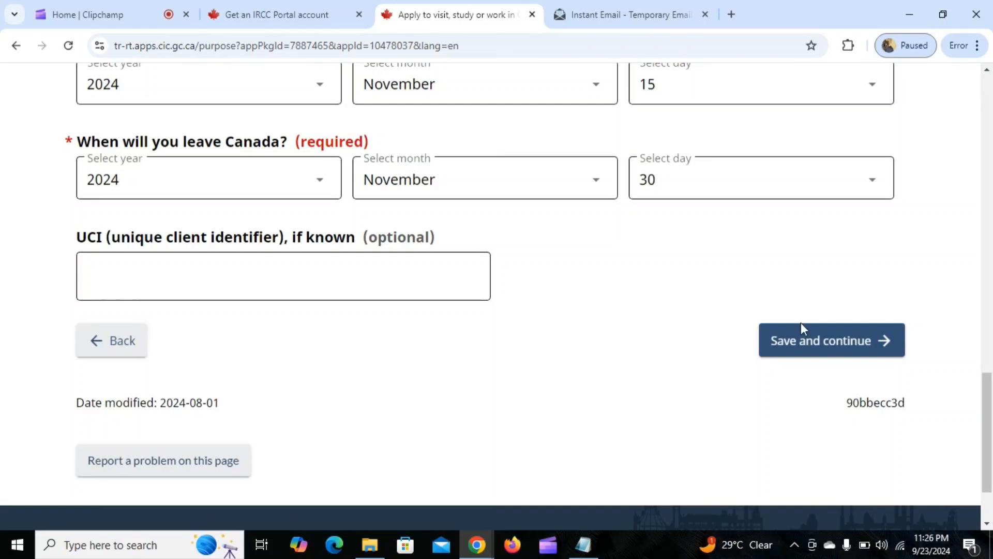
left_click(817, 341)
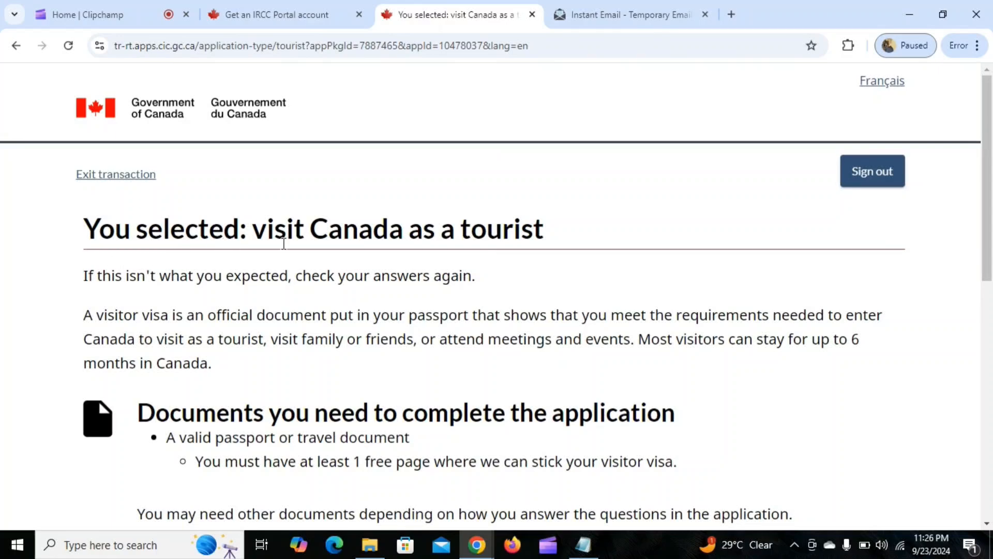
Continue past the tourist visa requirements to the application, and save the answer No to applying on behalf of someone else.
scroll(284, 243, "down", 10)
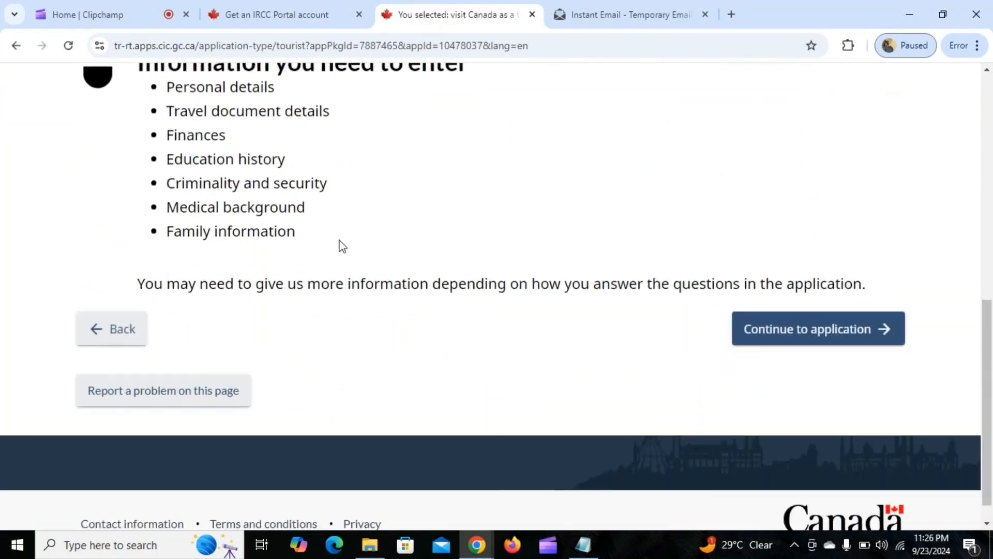
left_click(801, 333)
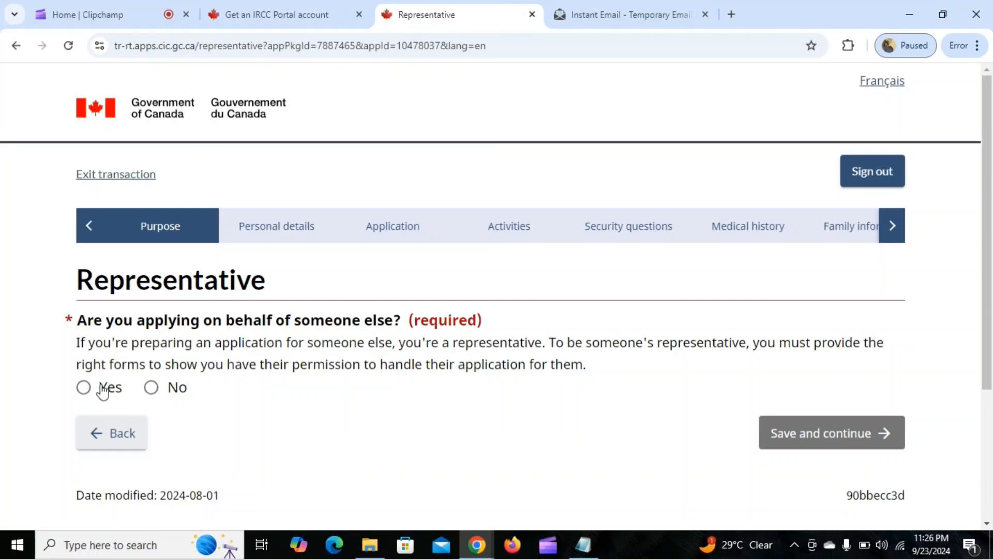
left_click(151, 389)
left_click(798, 432)
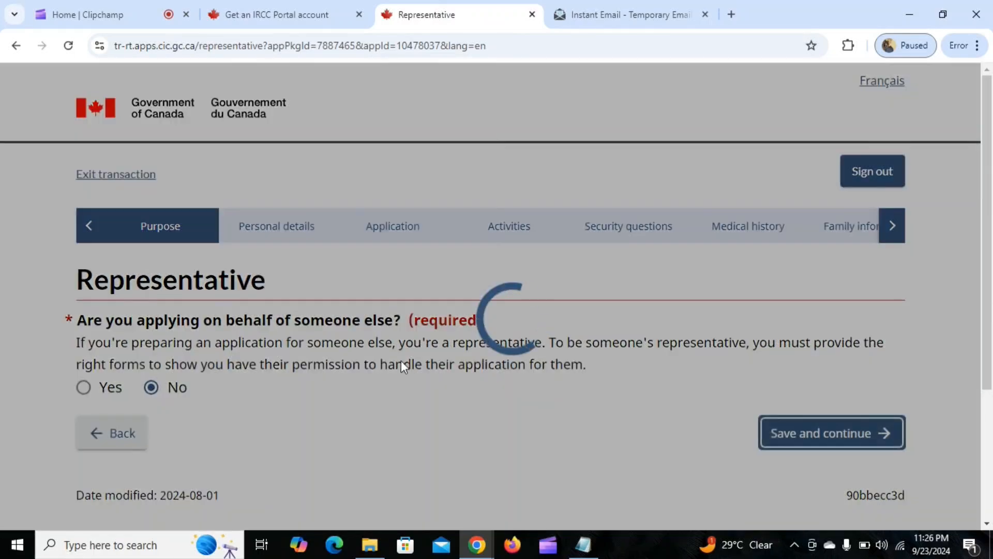
Enter the applicant's surname and given name in the travel document information form.
scroll(486, 295, "down", 3)
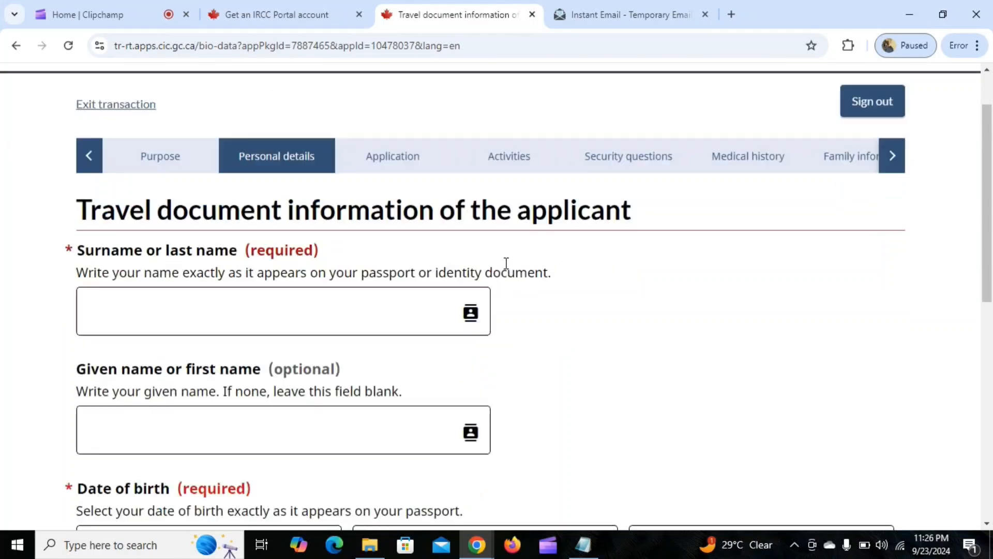
left_click(166, 232)
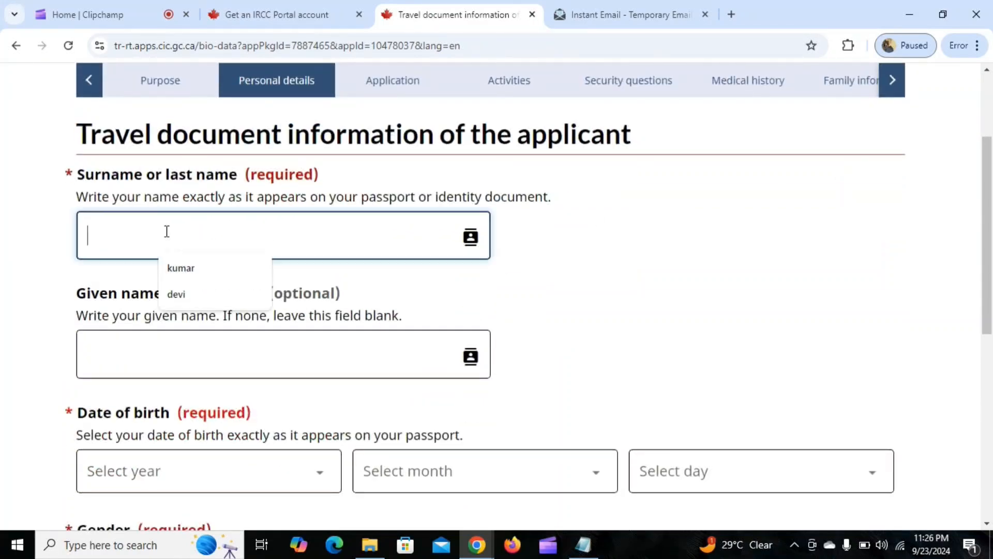
left_click(194, 269)
left_click(199, 350)
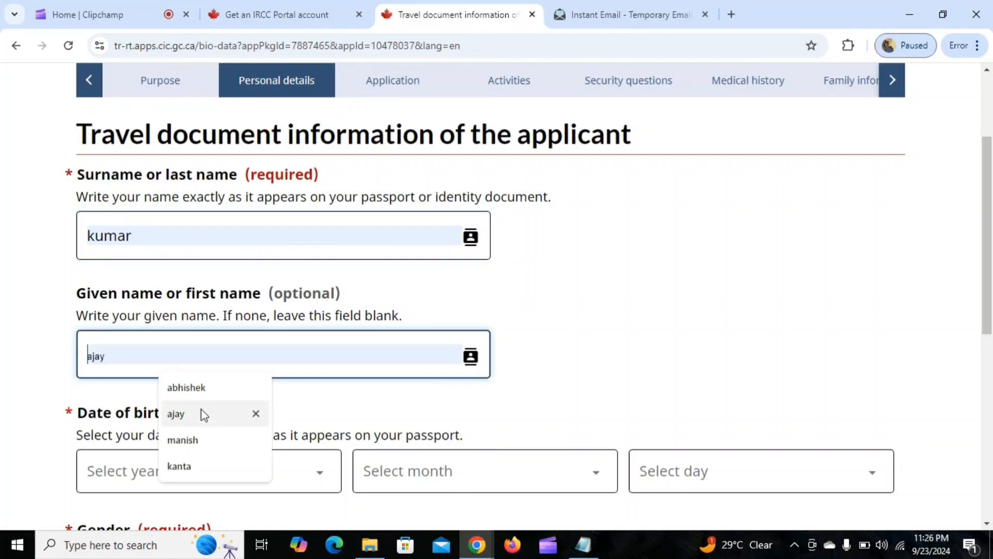
left_click(200, 440)
Select the year, month and day of the applicant's date of birth.
scroll(282, 350, "down", 1)
scroll(282, 350, "down", 3)
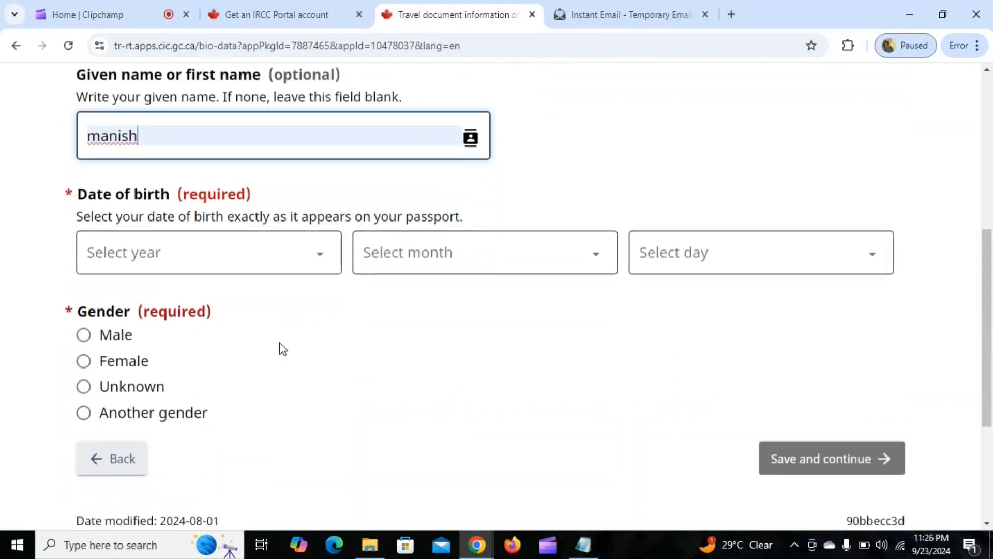
left_click(281, 266)
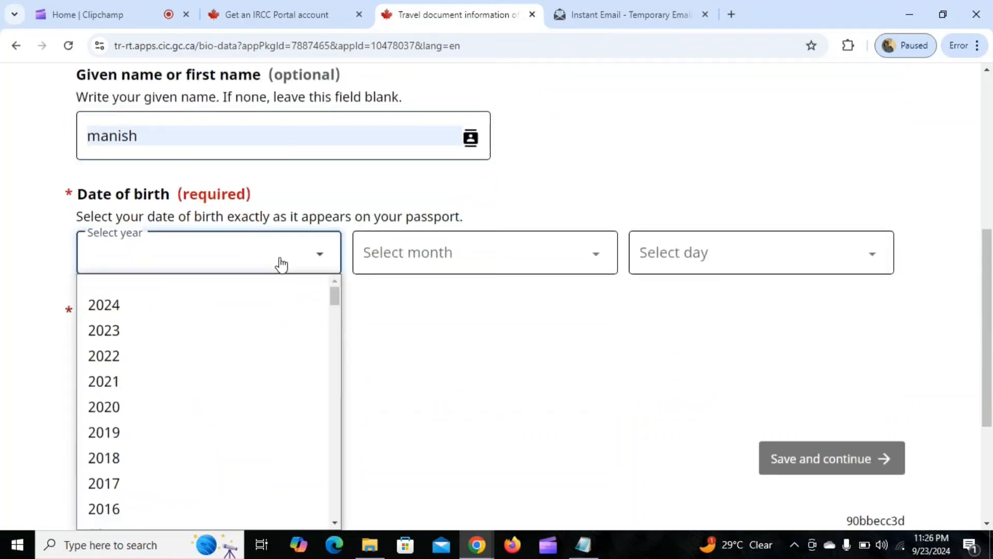
scroll(255, 355, "down", 10)
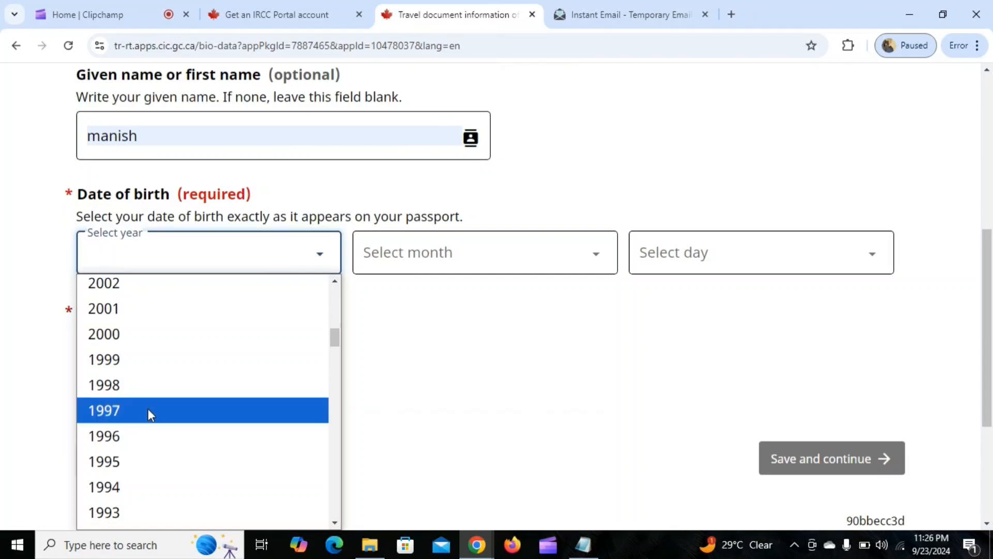
left_click(140, 383)
left_click(437, 257)
scroll(414, 414, "down", 2)
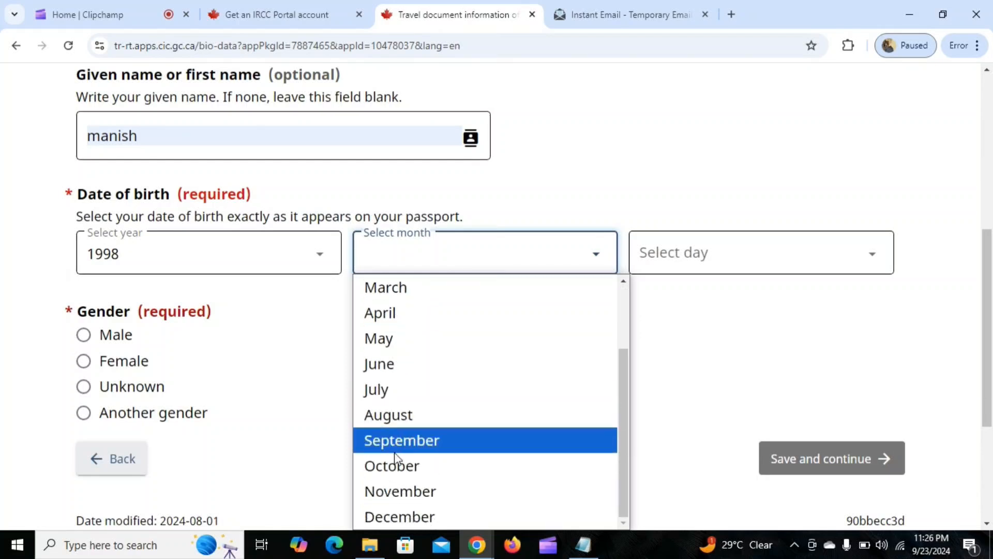
left_click(403, 490)
left_click(757, 250)
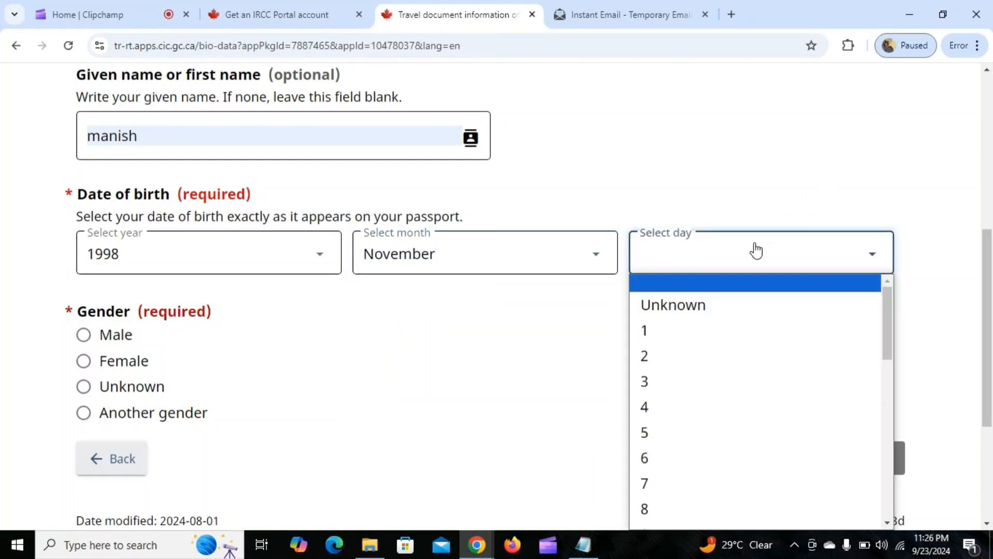
scroll(747, 351, "down", 8)
scroll(694, 413, "down", 2)
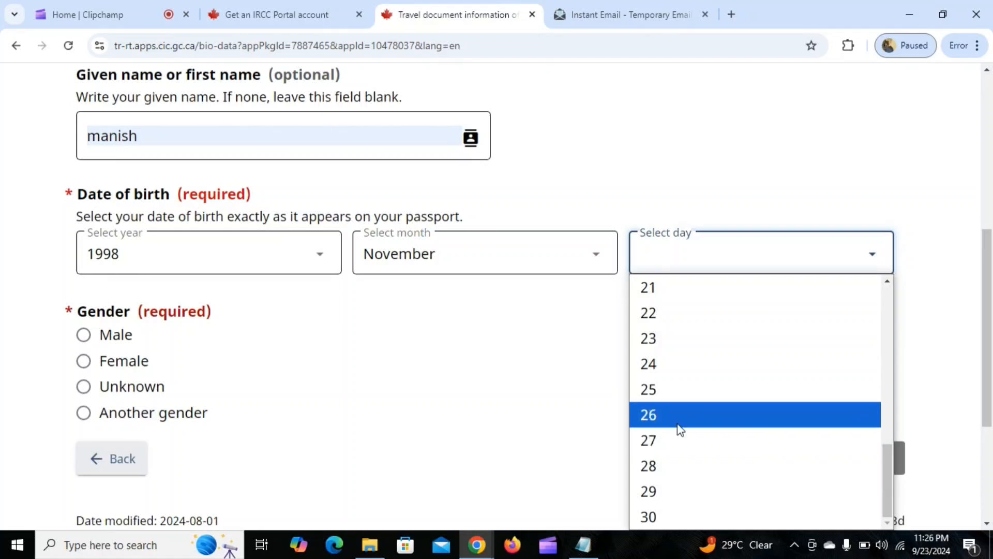
left_click(678, 394)
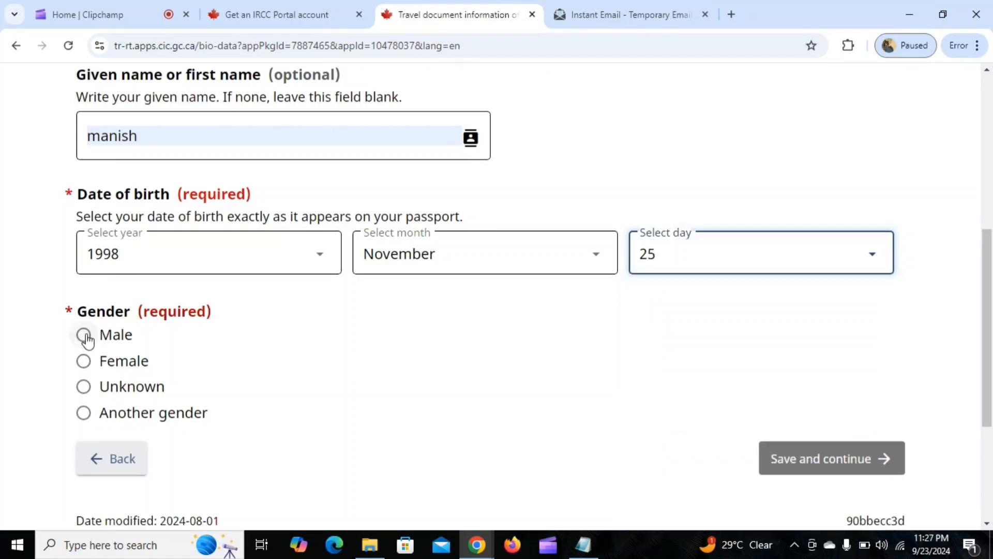
Set the applicant's gender to Male, then save the travel document information and continue.
left_click(84, 336)
left_click(849, 460)
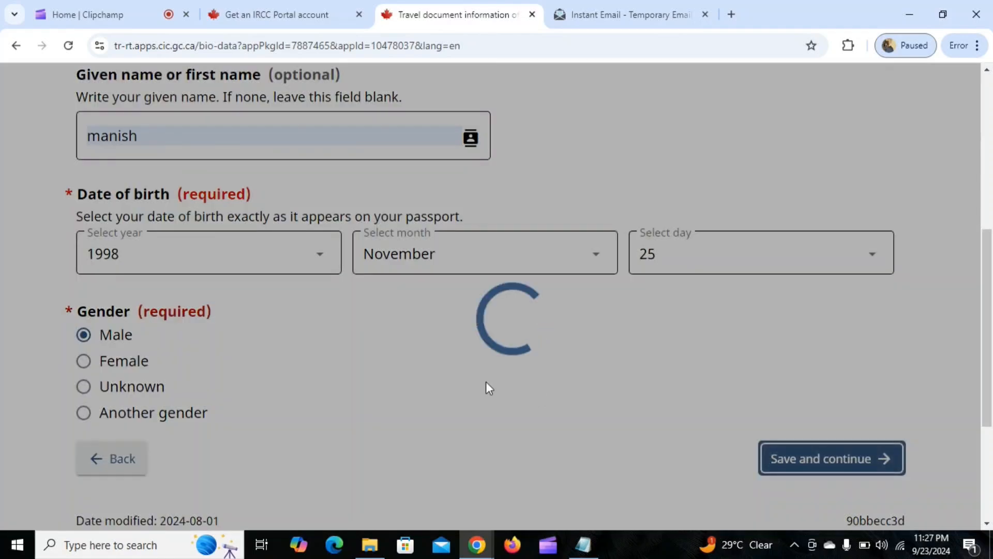
Choose Passport as the document the applicant is travelling with and Regular as the kind of passport.
scroll(594, 324, "down", 3)
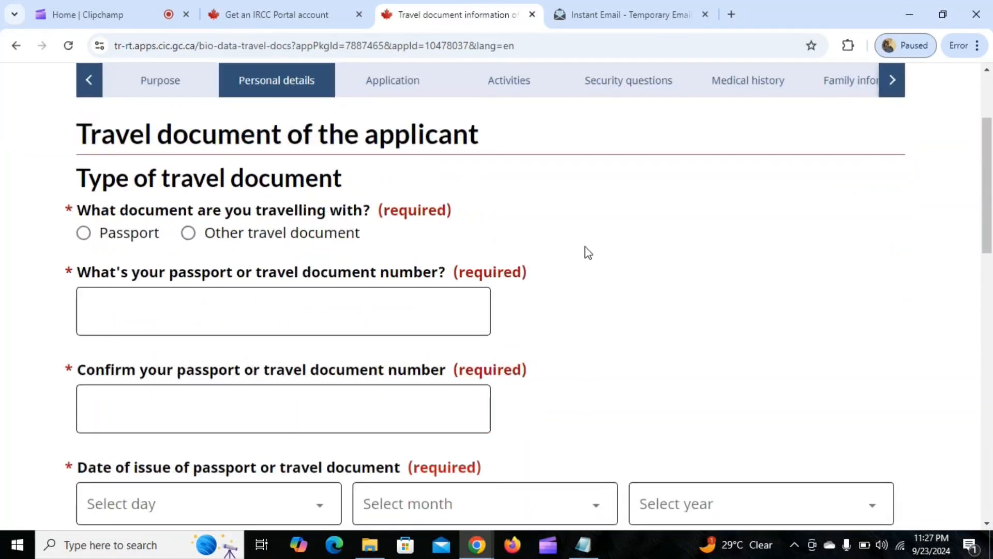
scroll(588, 253, "down", 1)
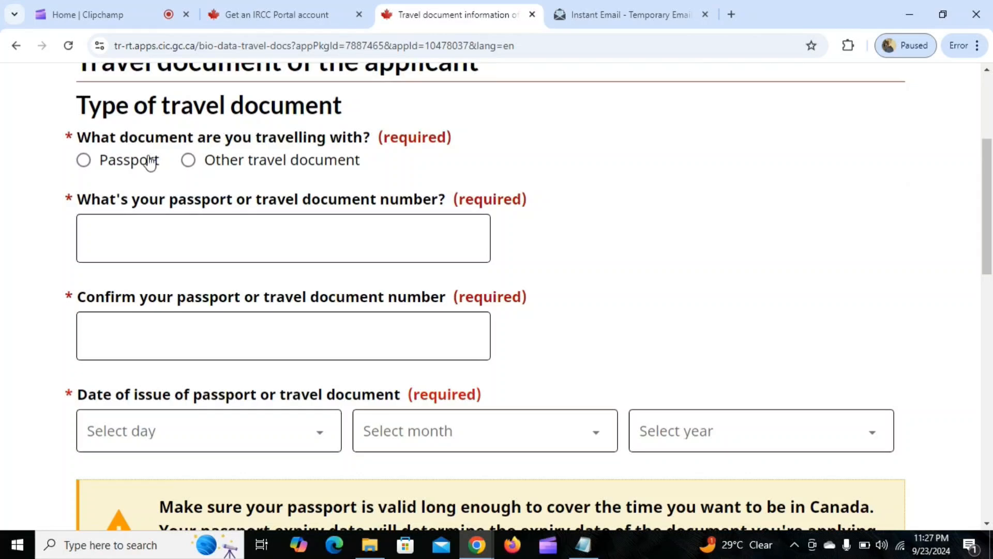
left_click(84, 160)
scroll(149, 182, "down", 1)
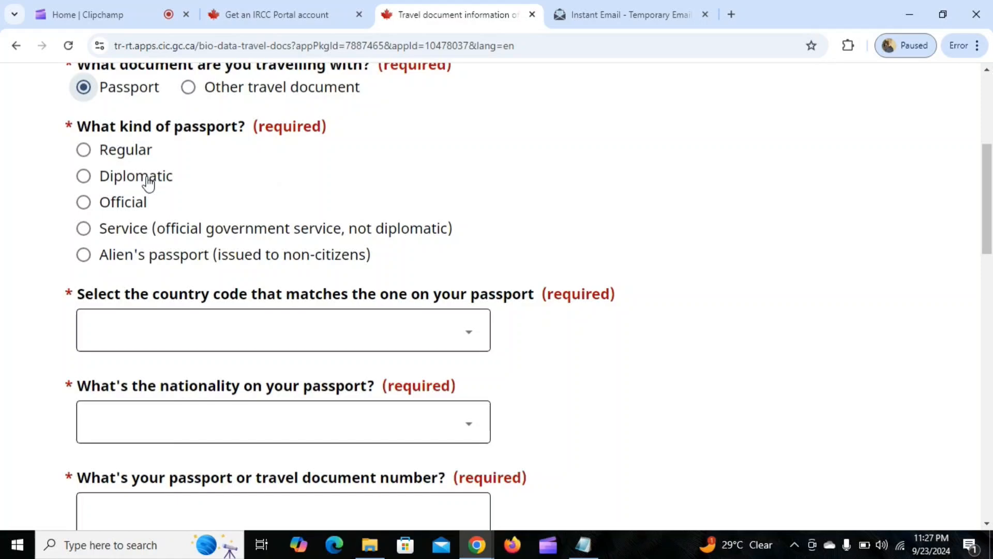
left_click(83, 150)
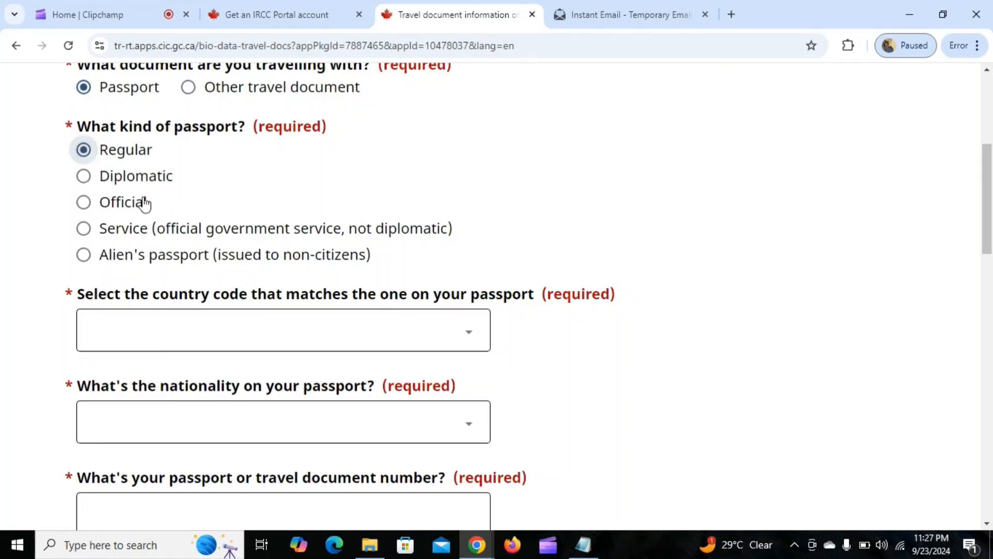
Set the passport's country code to IND (India) and the nationality on the passport to India.
scroll(313, 210, "down", 2)
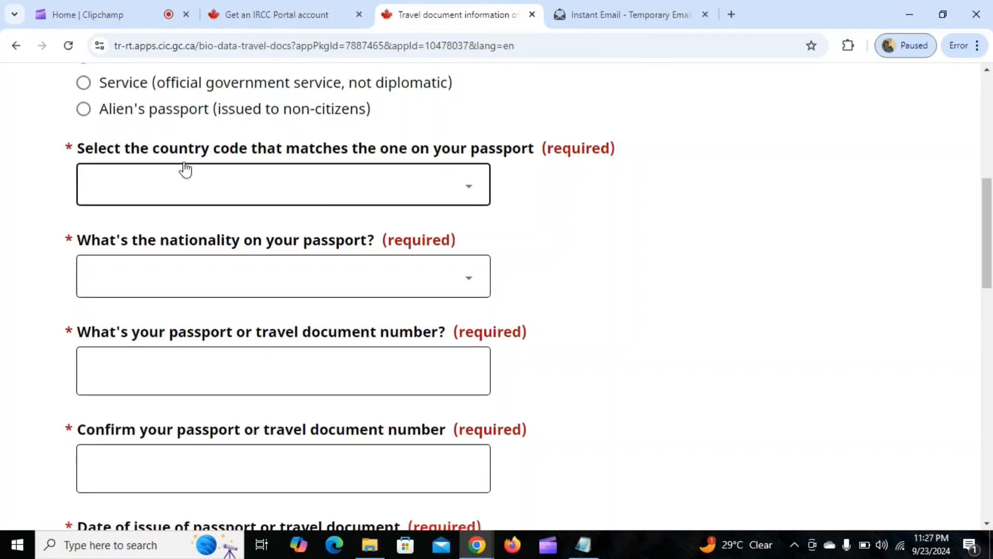
left_click(309, 196)
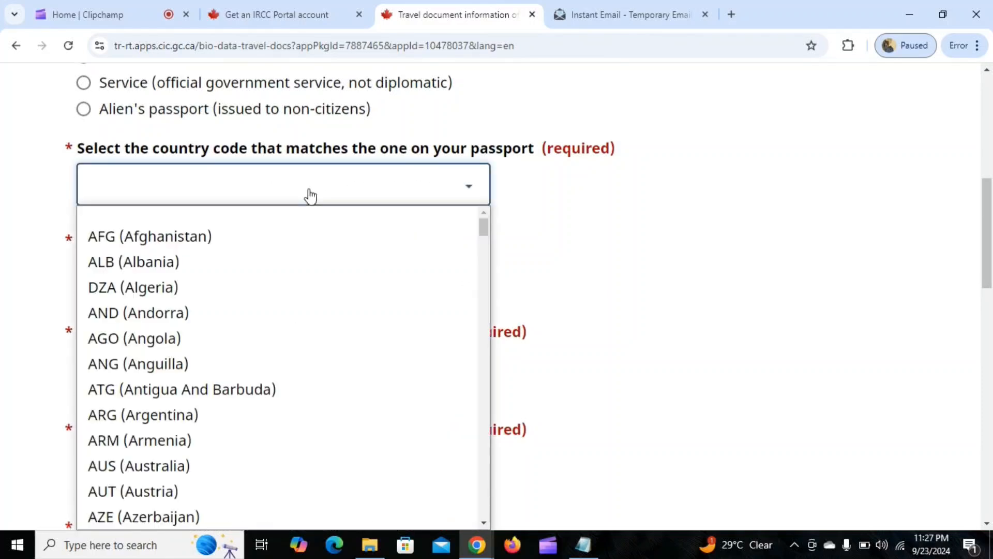
type("ind")
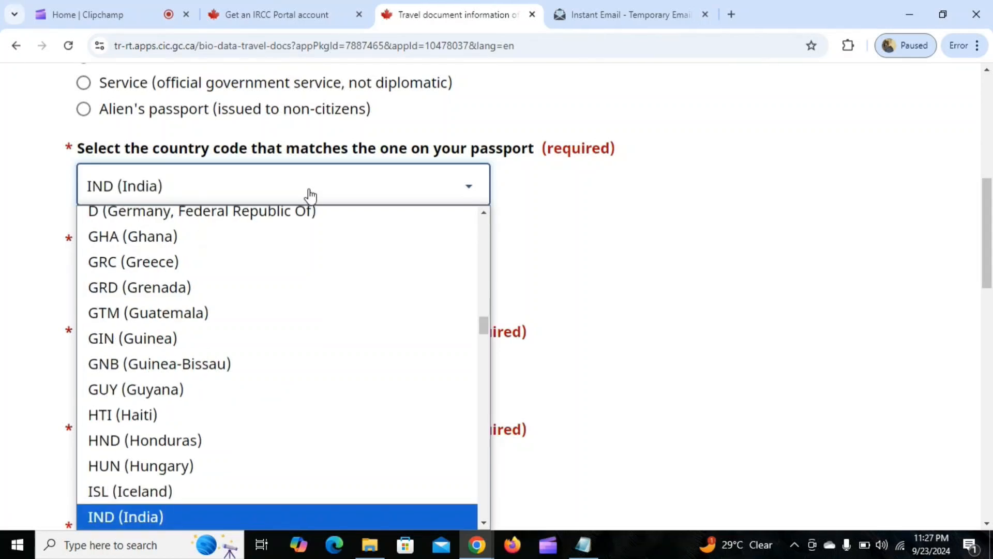
key("Return")
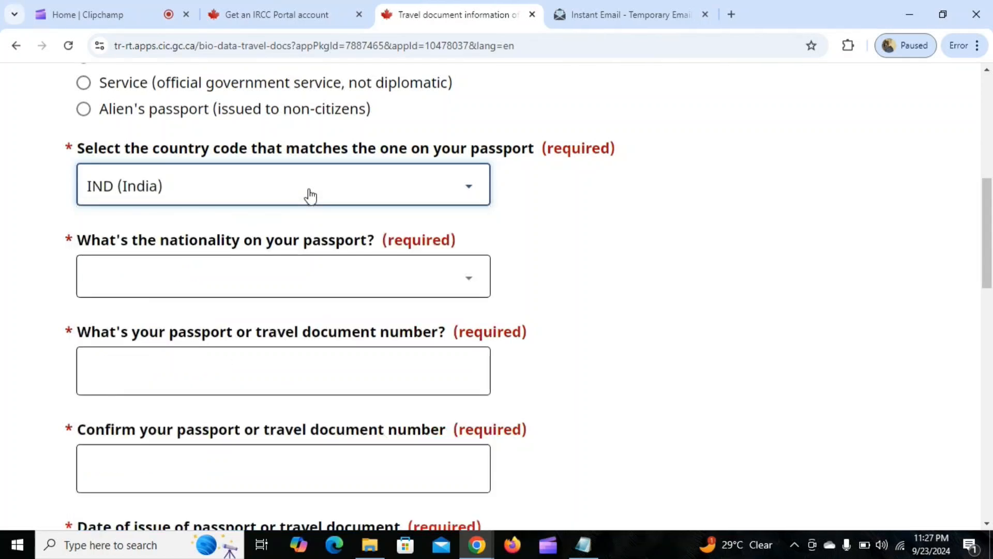
left_click(302, 284)
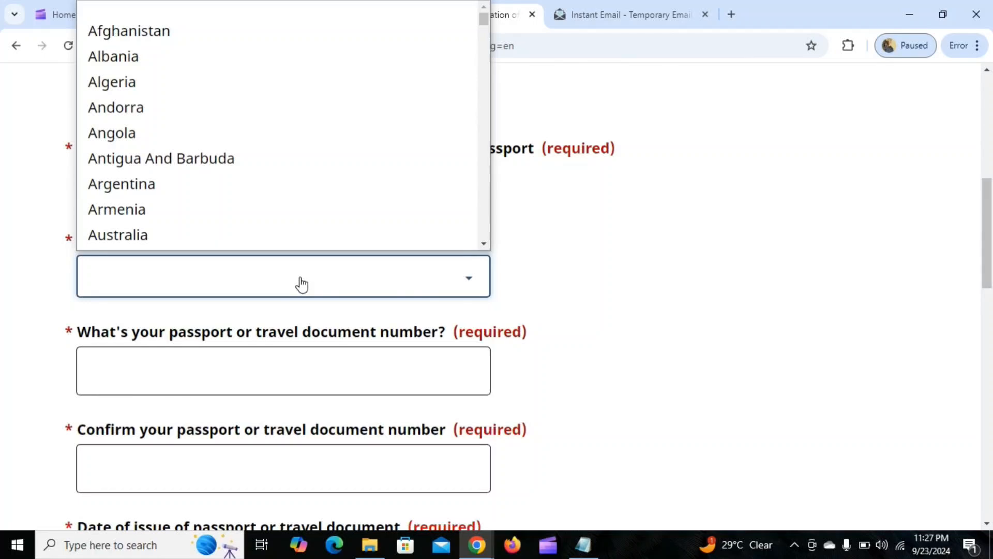
type("ind")
key("Return")
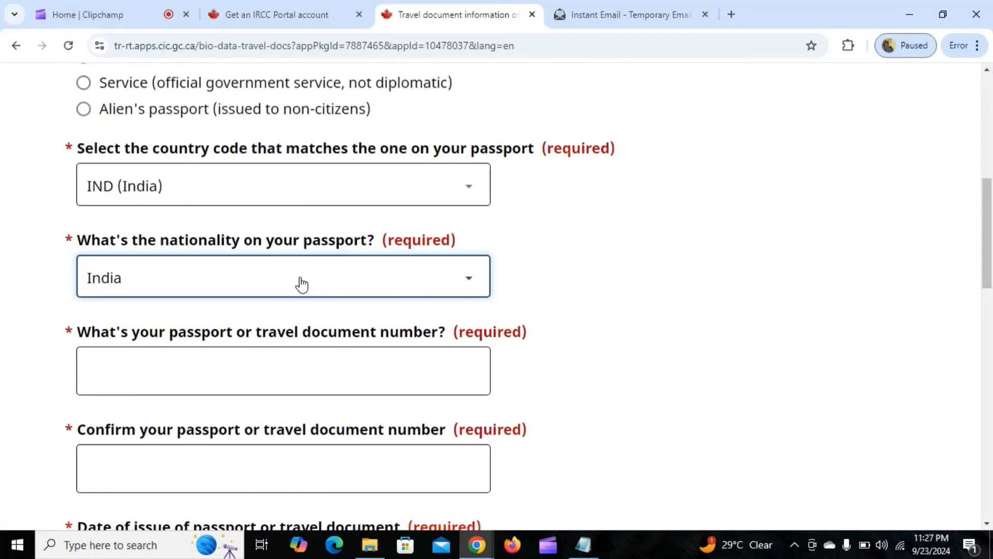
Enter the passport number and repeat it in the confirmation field.
scroll(391, 225, "down", 1)
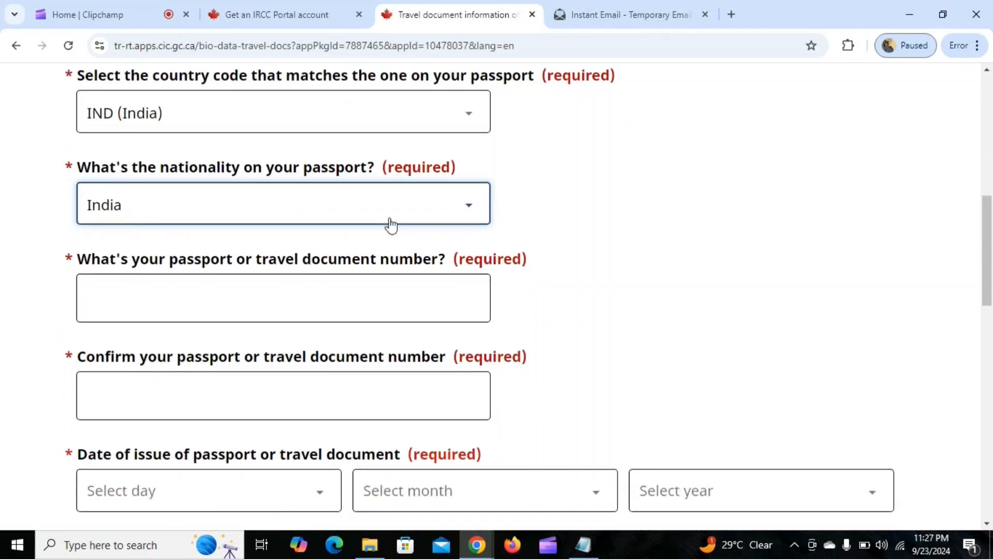
scroll(364, 225, "down", 1)
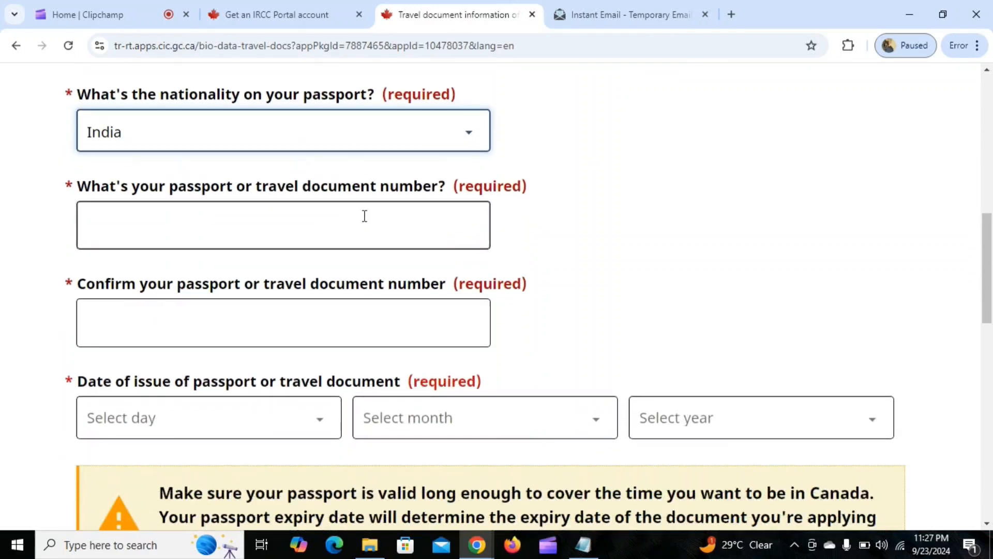
left_click(226, 220)
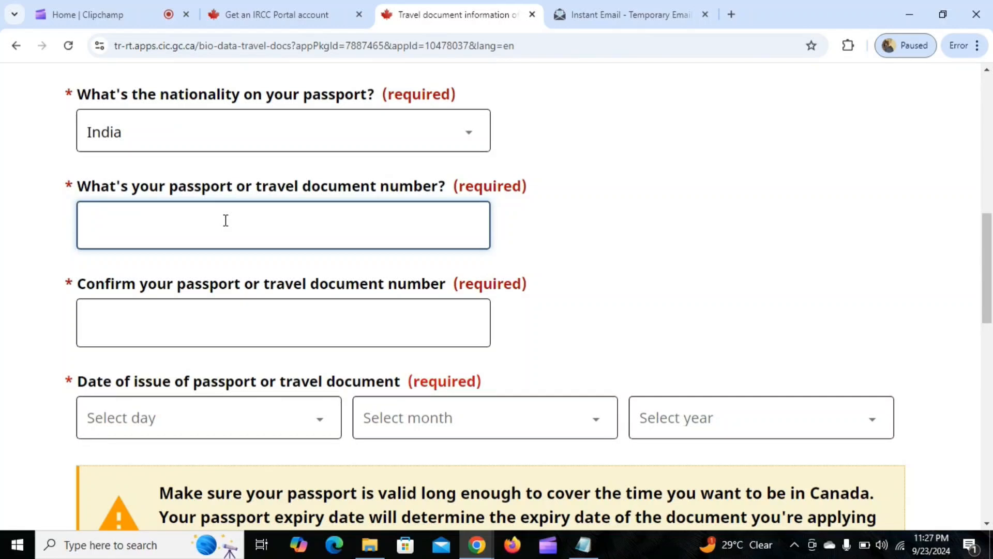
type("P123456")
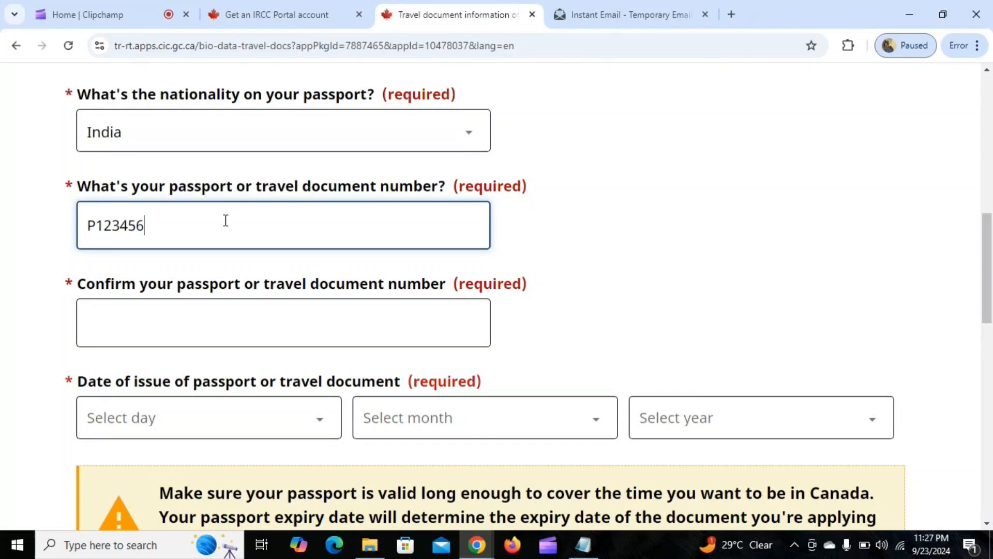
scroll(225, 219, "down", 4)
left_click(184, 107)
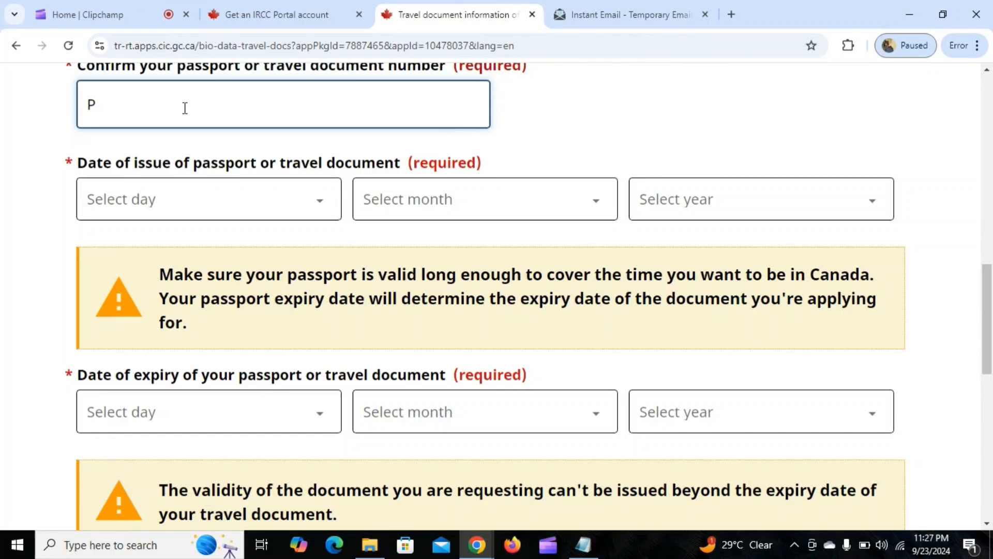
type("P123456")
Set the passport's date of issue to 1 January 2020.
left_click(284, 207)
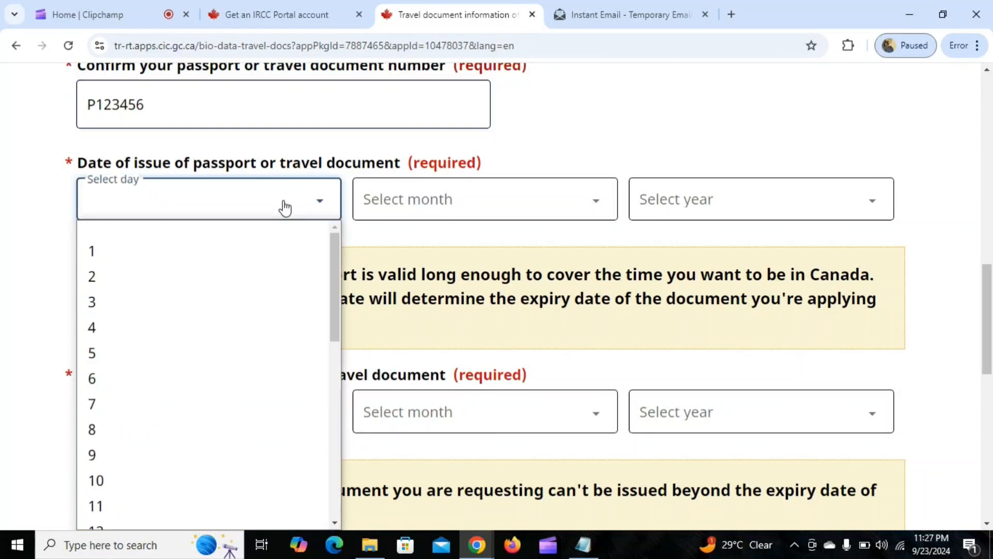
left_click(266, 250)
left_click(434, 209)
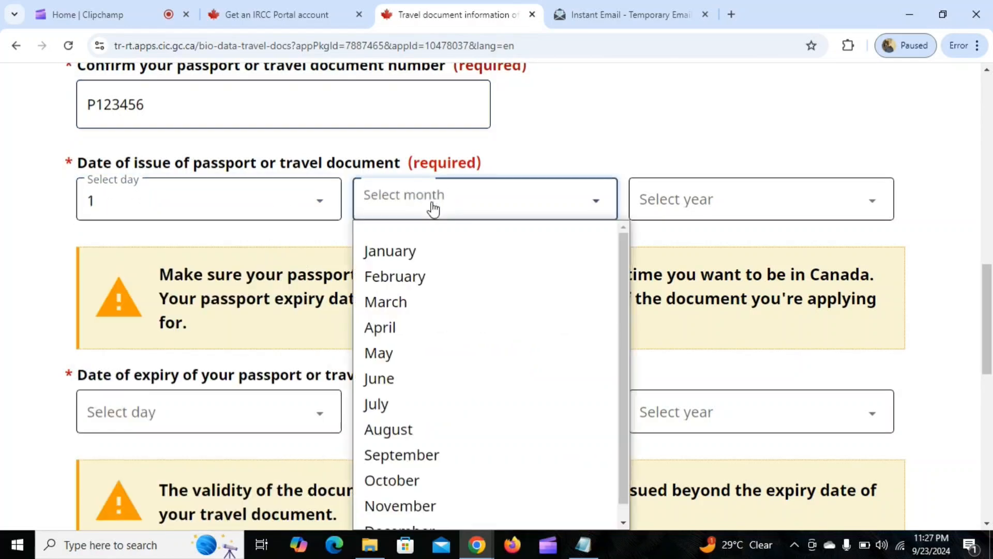
left_click(421, 249)
left_click(678, 211)
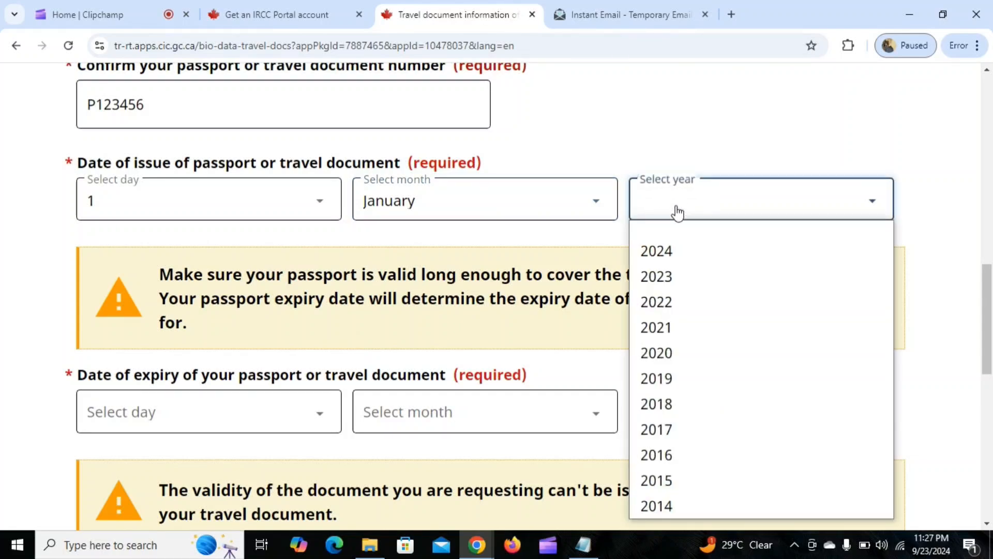
left_click(678, 349)
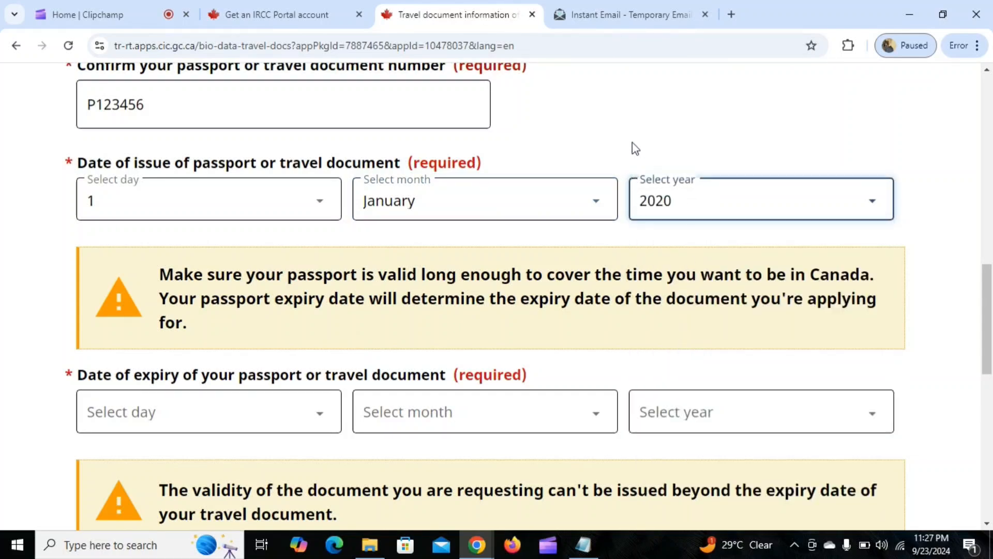
Set the day of the passport's expiry date to 1.
scroll(628, 142, "down", 1)
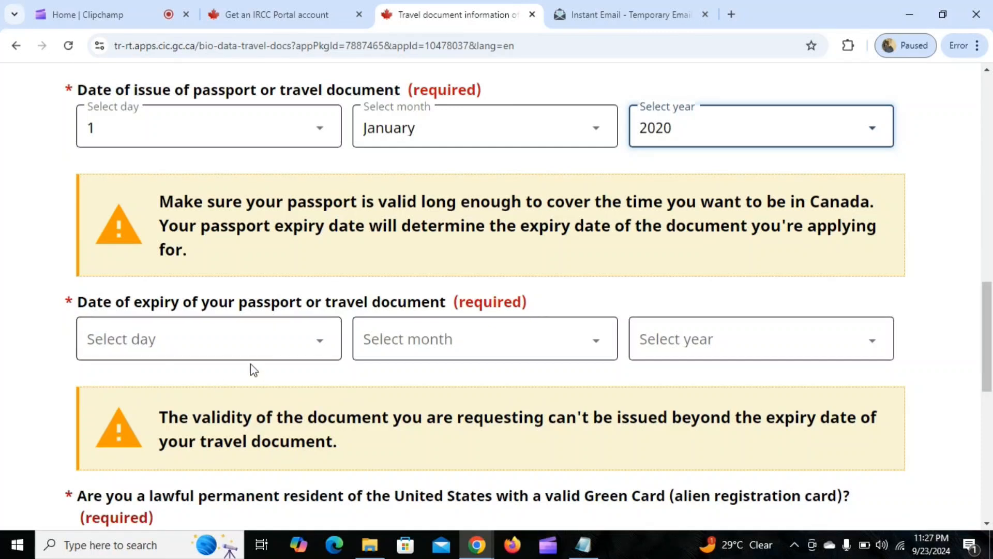
left_click(258, 349)
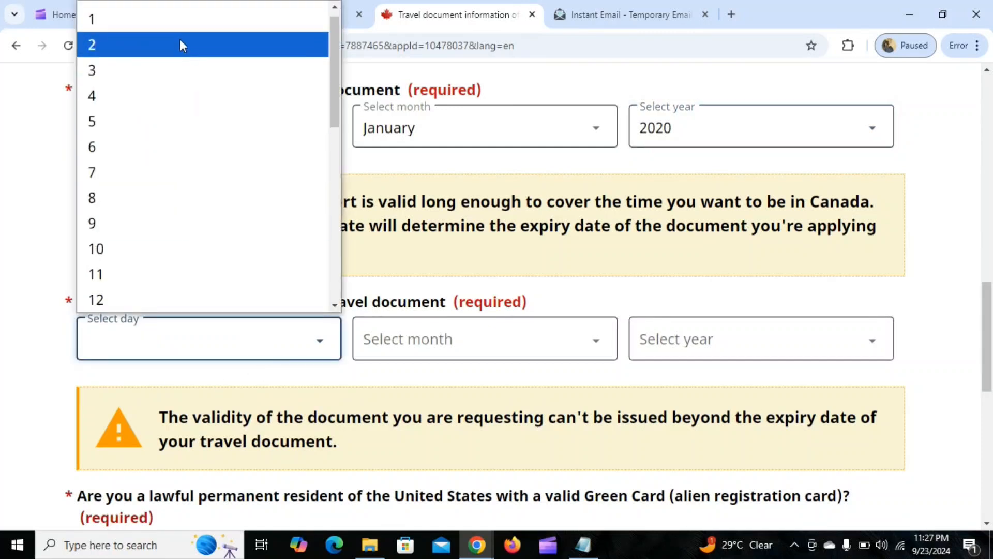
left_click(174, 25)
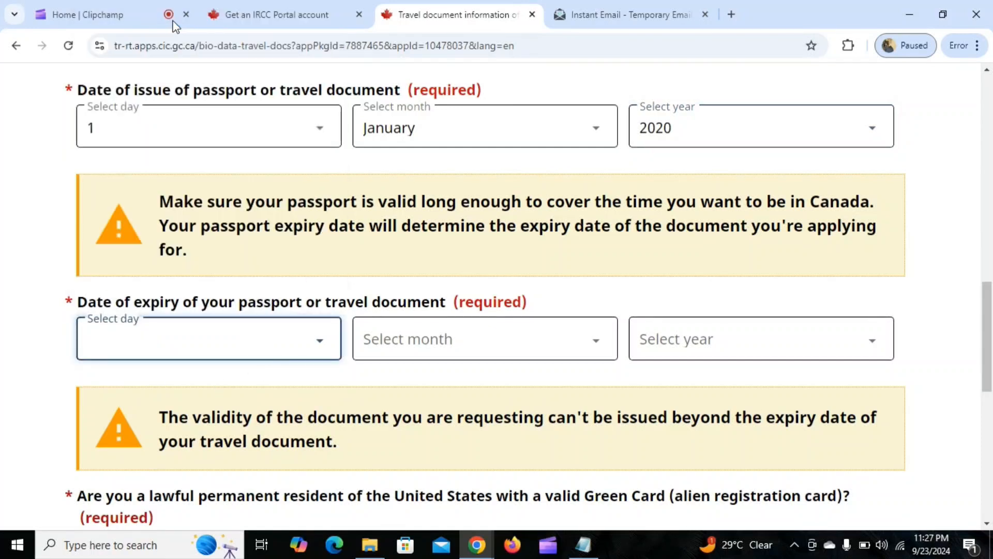
Change the day of the passport's date of issue to 2.
left_click(215, 146)
left_click(197, 184)
key("Down")
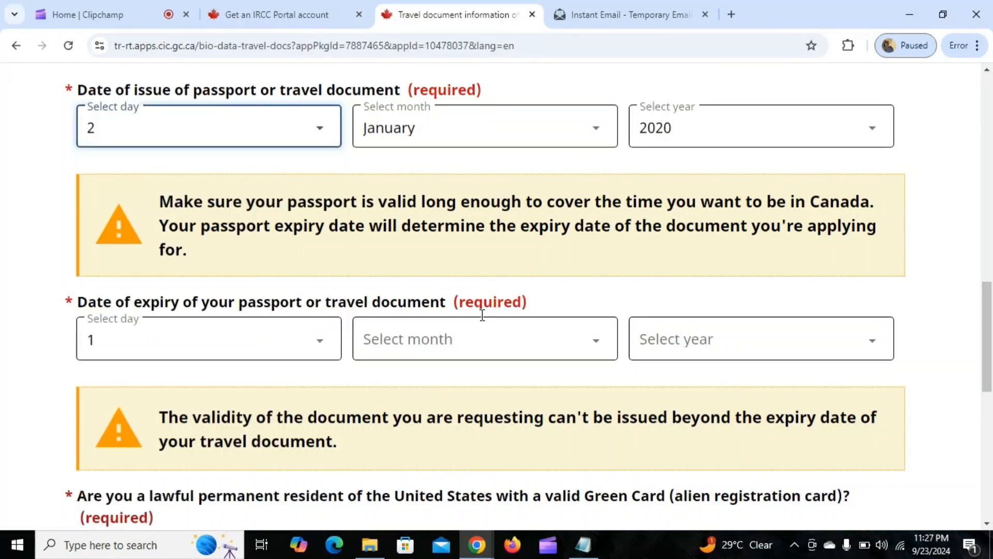
Set the month and year of the passport's expiry date to January 2030.
left_click(504, 351)
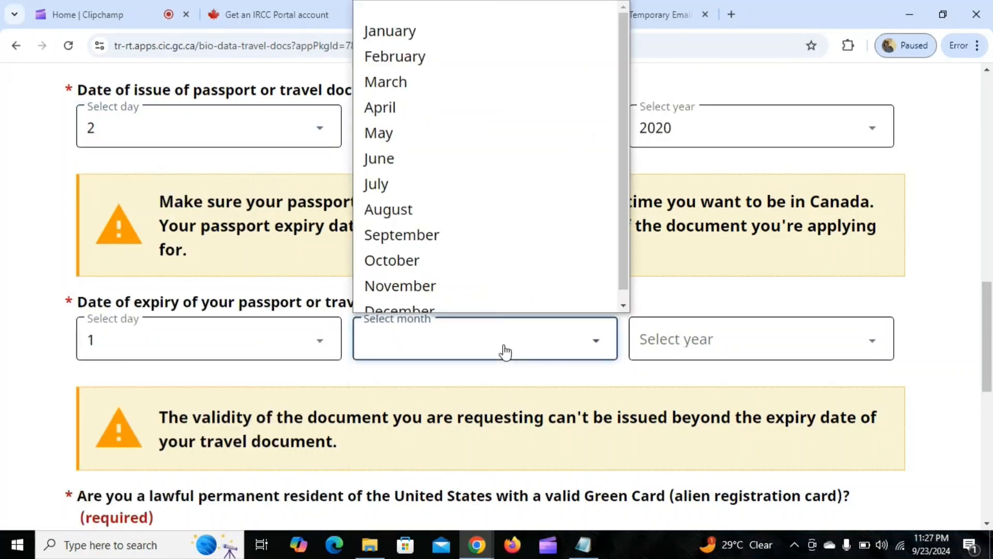
left_click(422, 32)
left_click(665, 350)
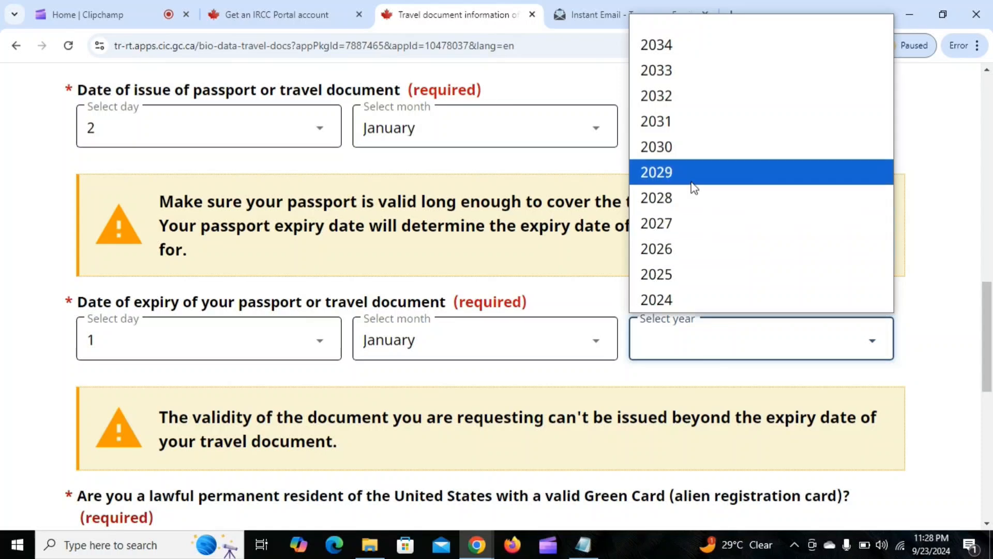
left_click(690, 152)
Answer No to holding a Green Card, past Canadian visitor visa and U.S. nonimmigrant visa, Yes to travelling by air, and save the page.
scroll(561, 262, "down", 4)
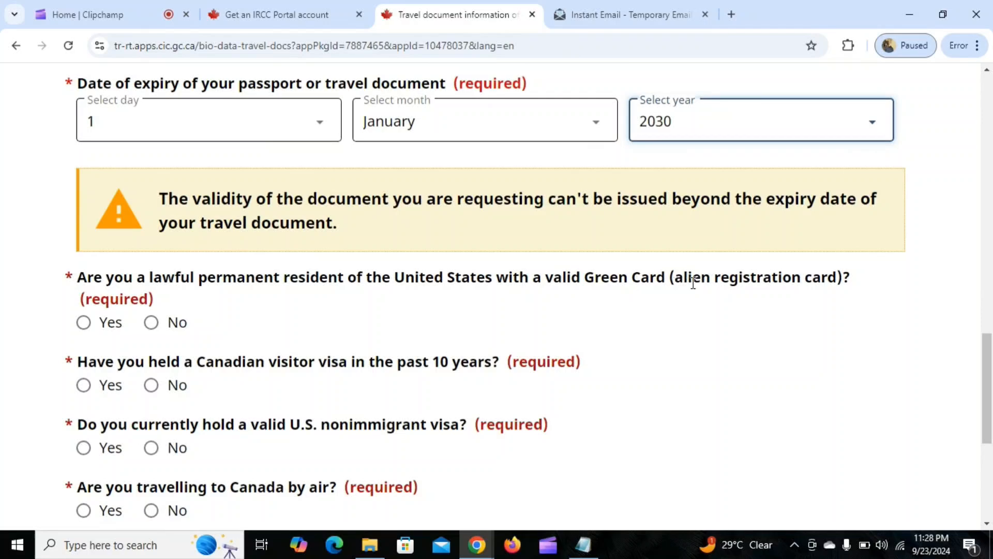
left_click(151, 323)
scroll(348, 252, "down", 3)
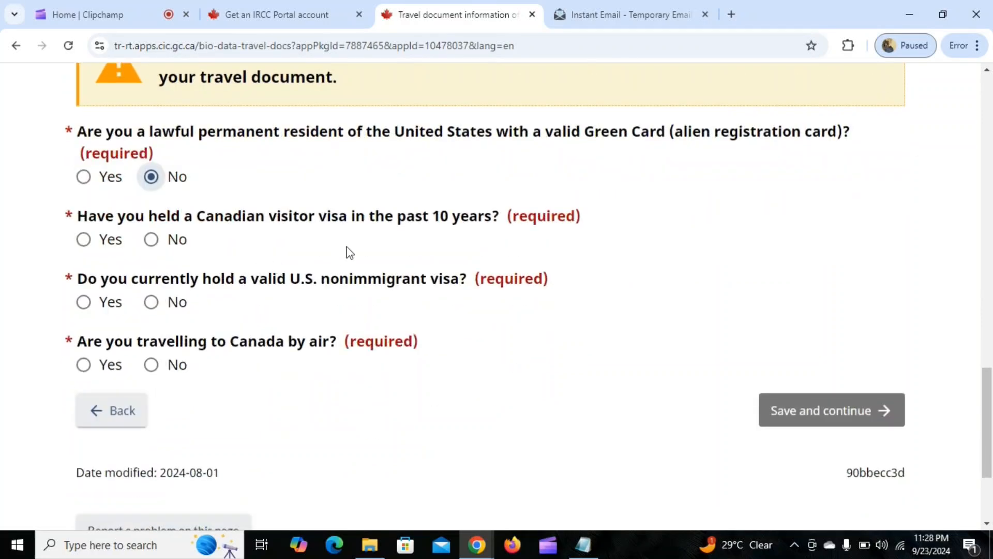
left_click(175, 245)
scroll(251, 250, "down", 2)
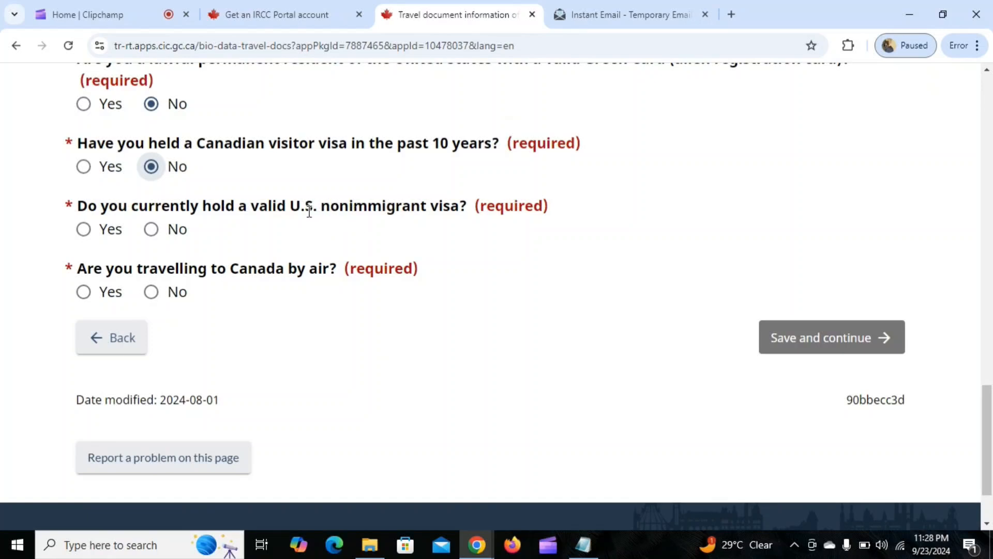
left_click(151, 231)
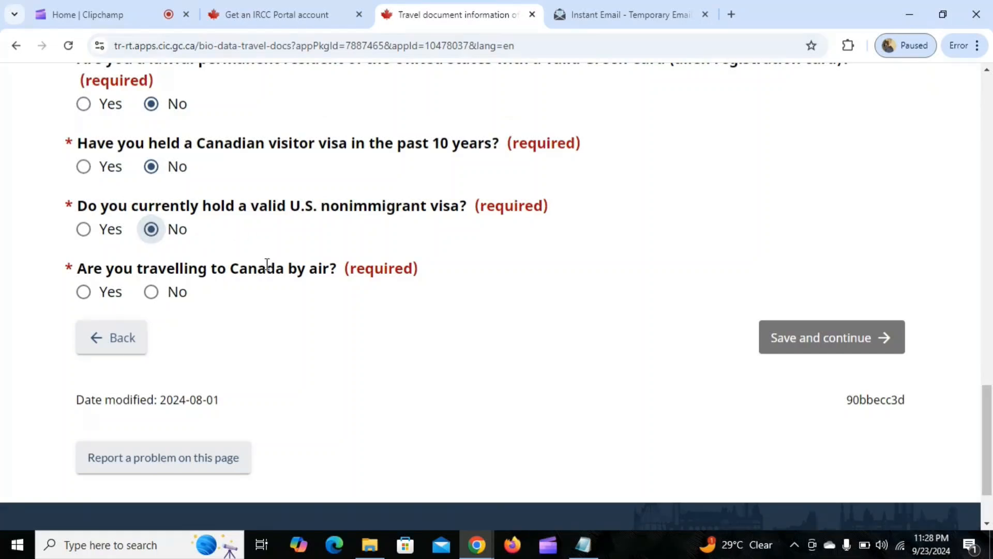
left_click(83, 292)
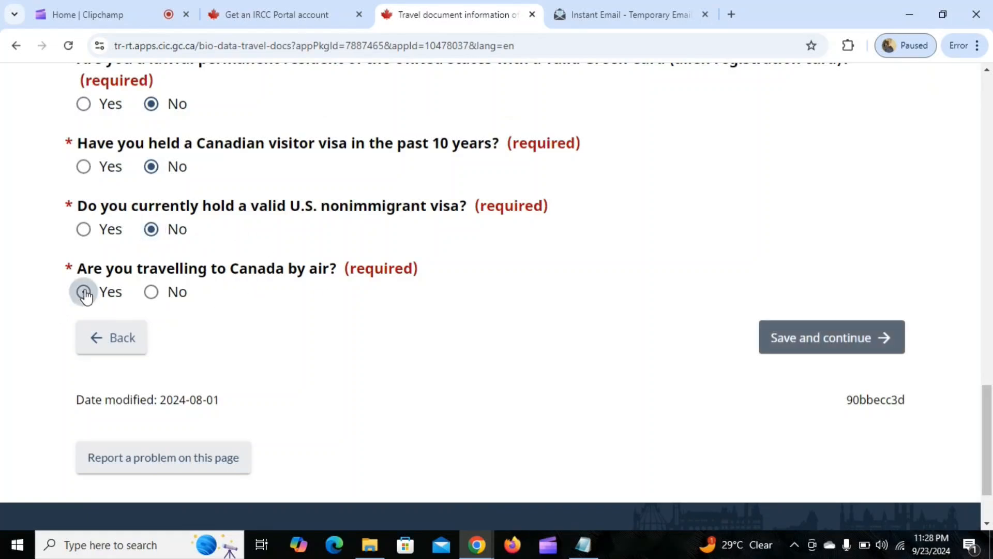
left_click(790, 342)
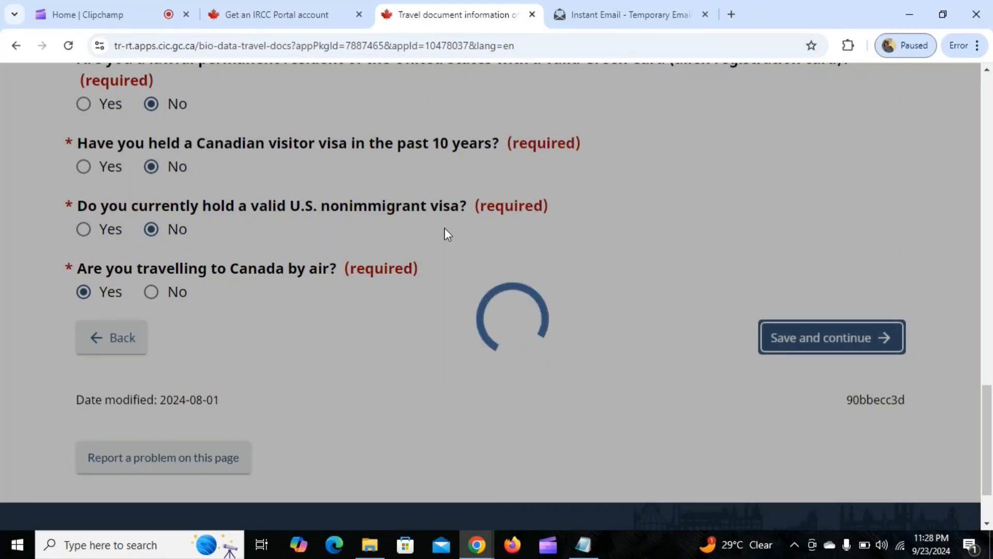
Set the applicant's country of birth to India and the city of birth to delhi.
scroll(654, 271, "down", 3)
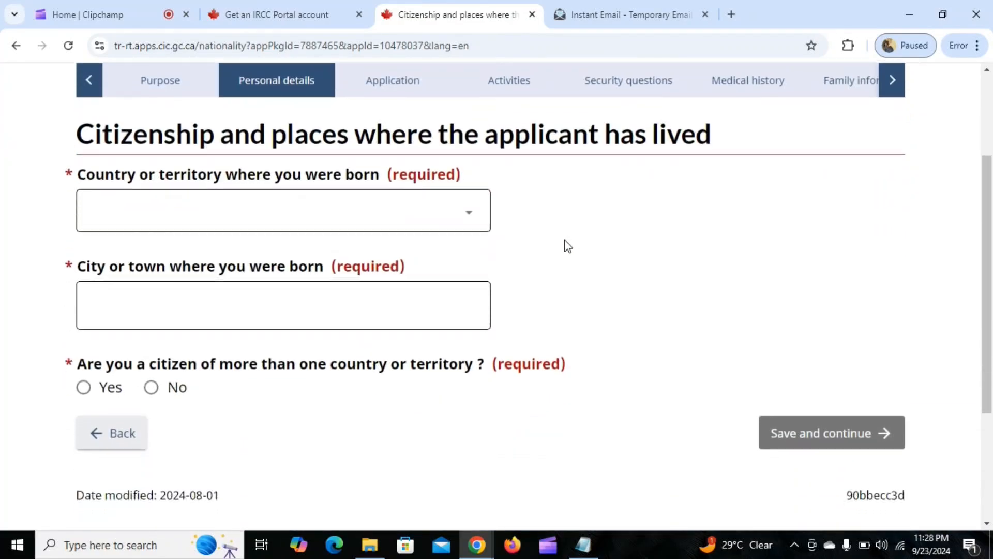
left_click(258, 215)
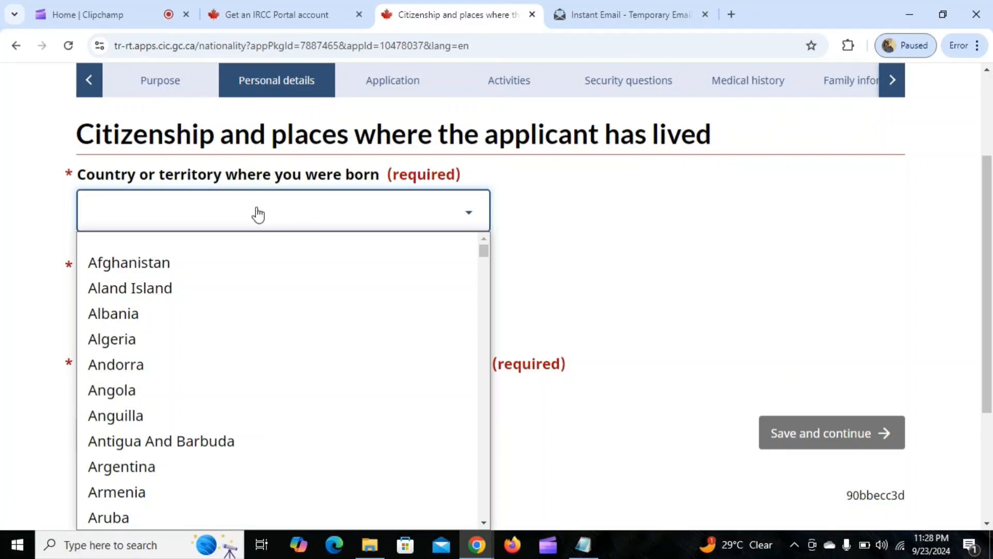
type("india")
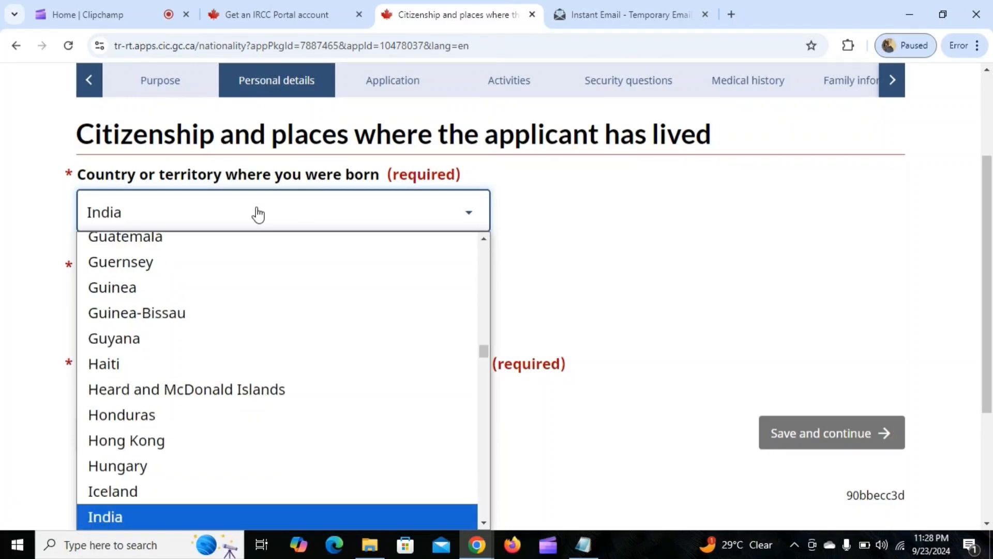
key("Return")
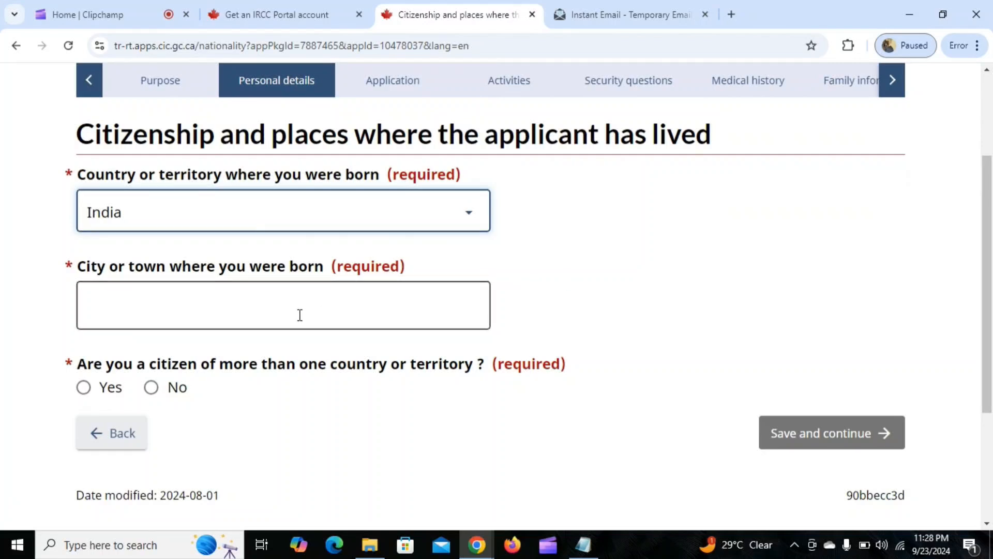
left_click(225, 307)
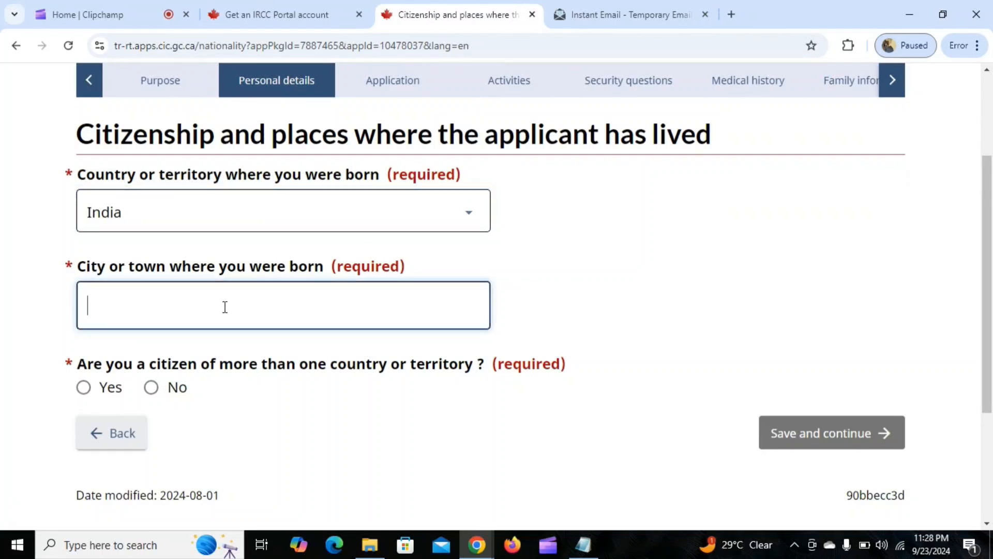
type("delhi")
Declare a single citizenship, India, held since birth, and save the citizenship page.
scroll(225, 307, "down", 1)
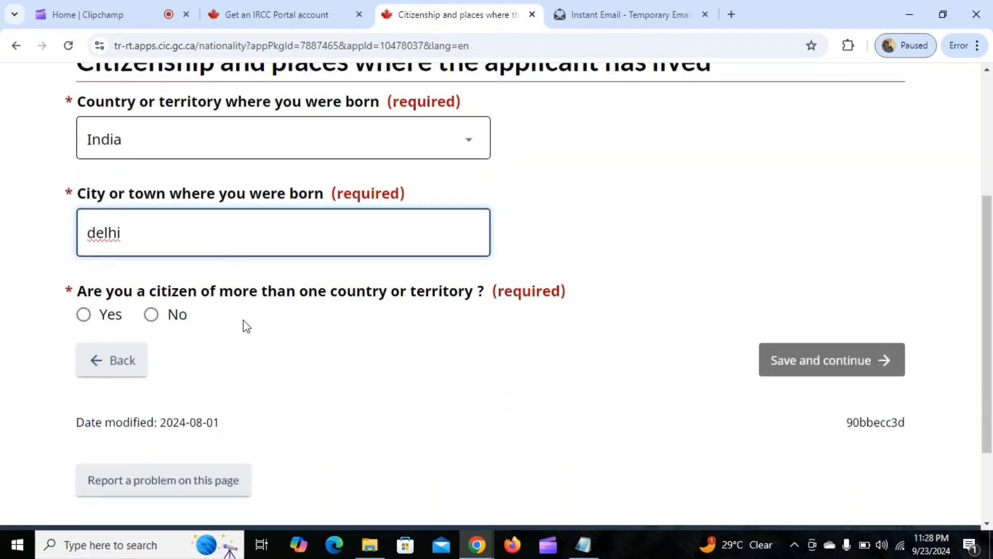
left_click(151, 314)
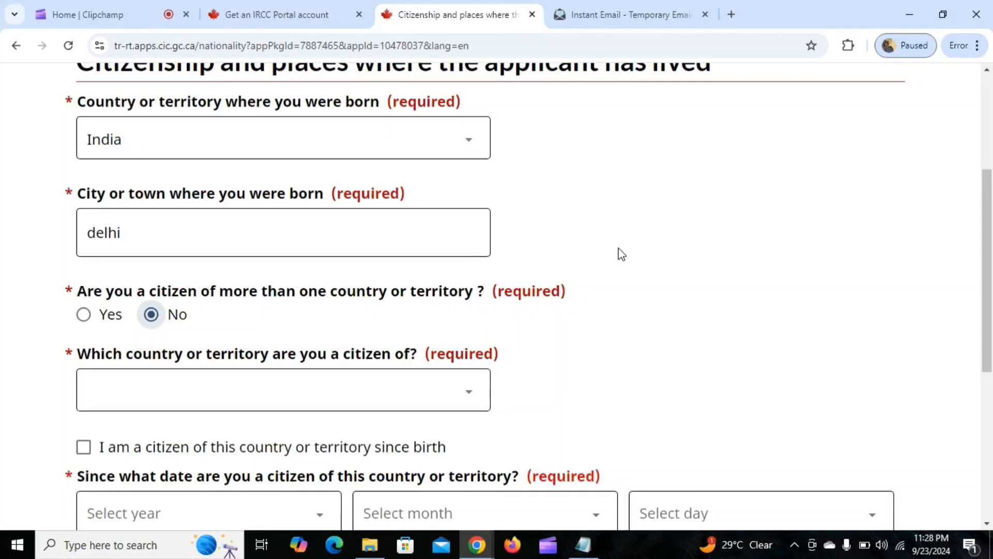
scroll(595, 252, "down", 4)
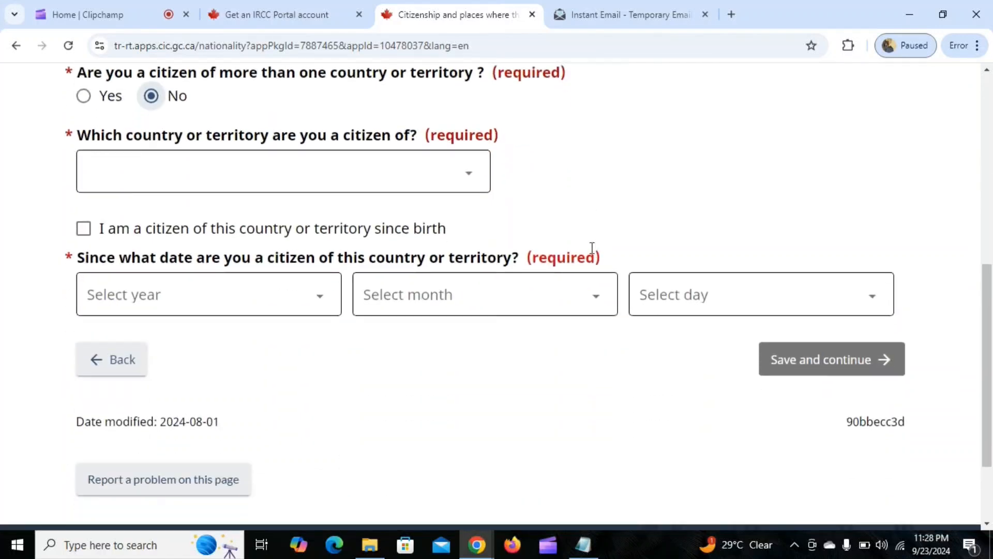
left_click(329, 171)
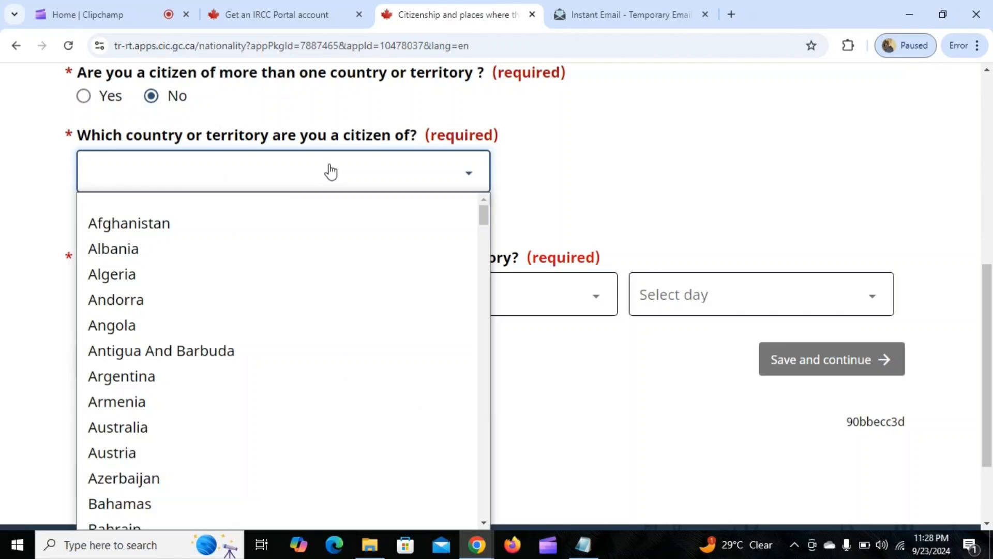
type("in")
key("Return")
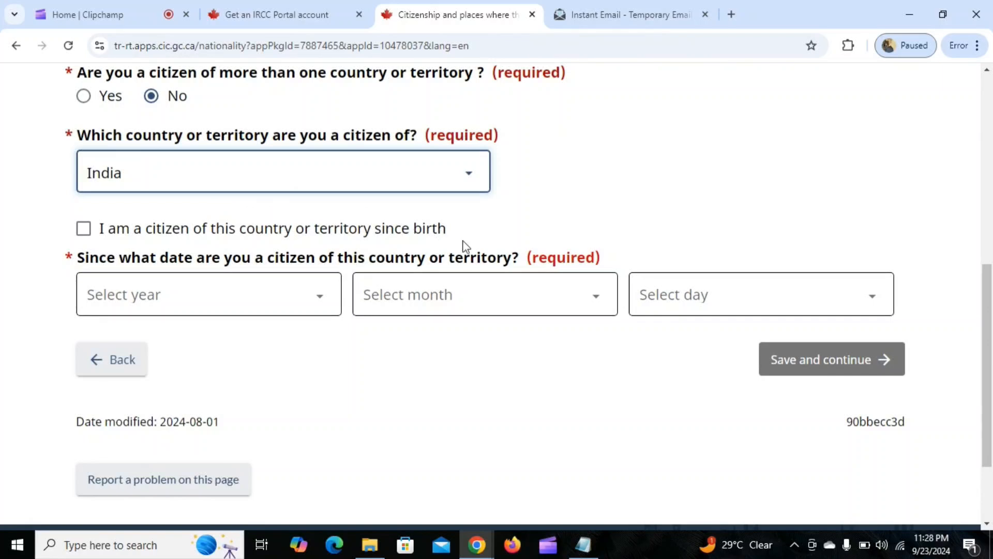
left_click(85, 229)
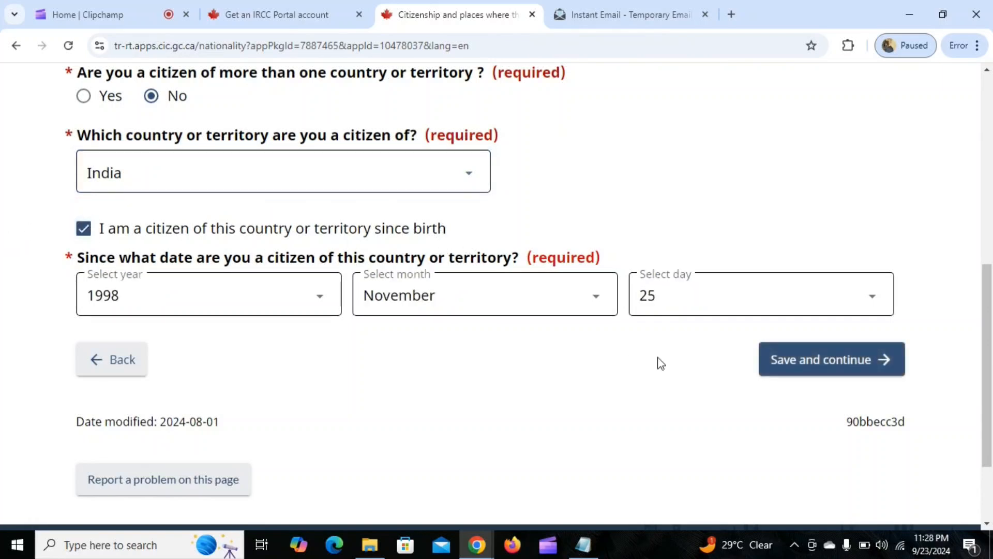
left_click(803, 362)
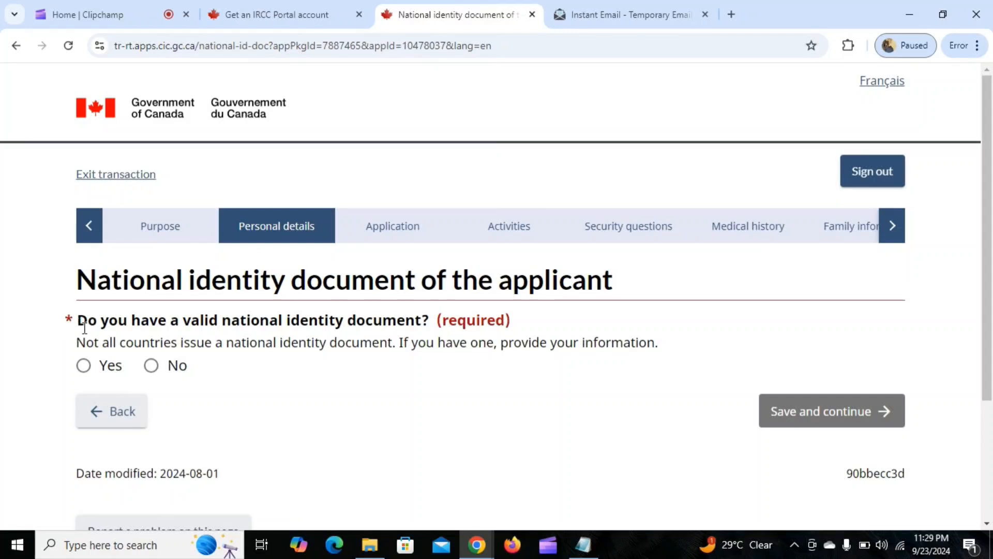
Declare that the applicant has a valid national identity document and enter its document number.
left_click(84, 367)
scroll(282, 336, "down", 3)
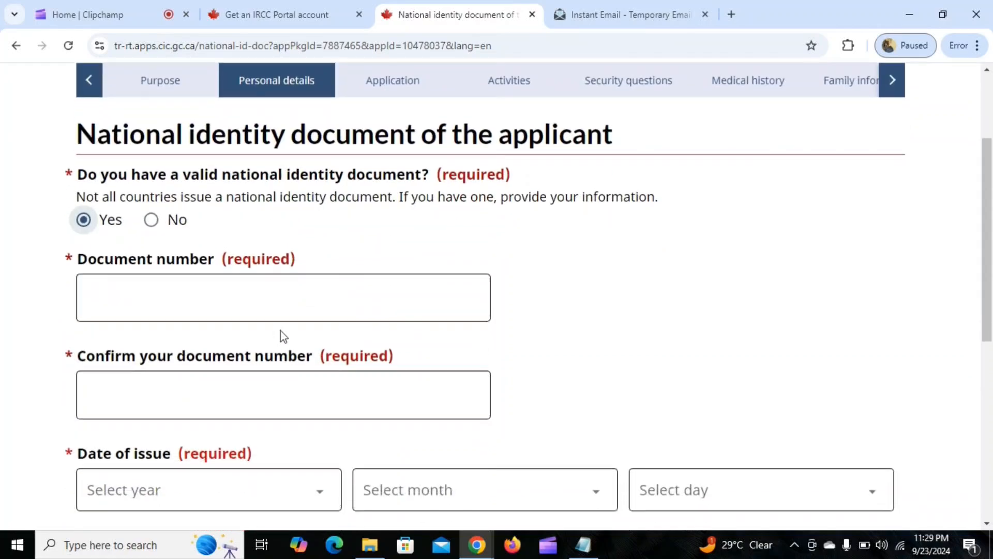
scroll(315, 219, "down", 1)
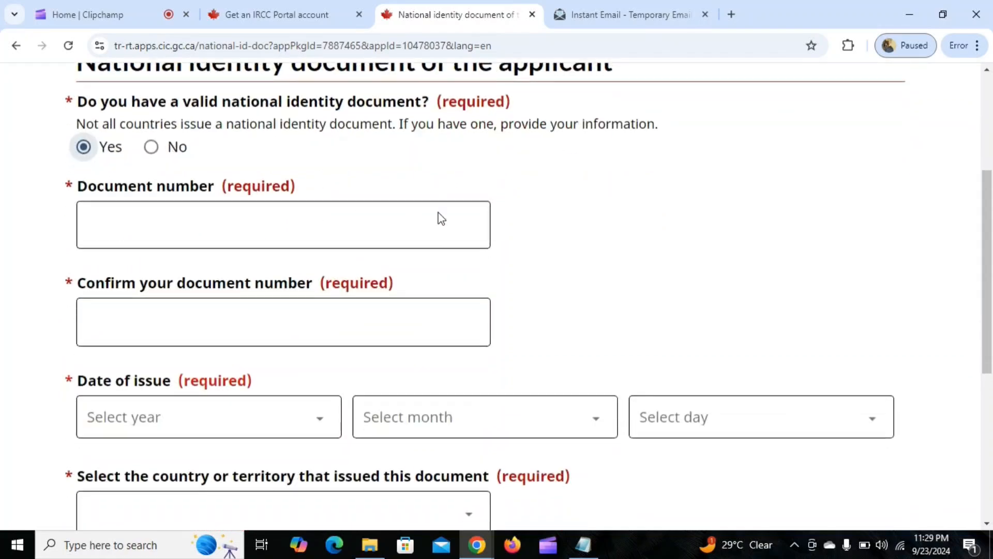
left_click(210, 227)
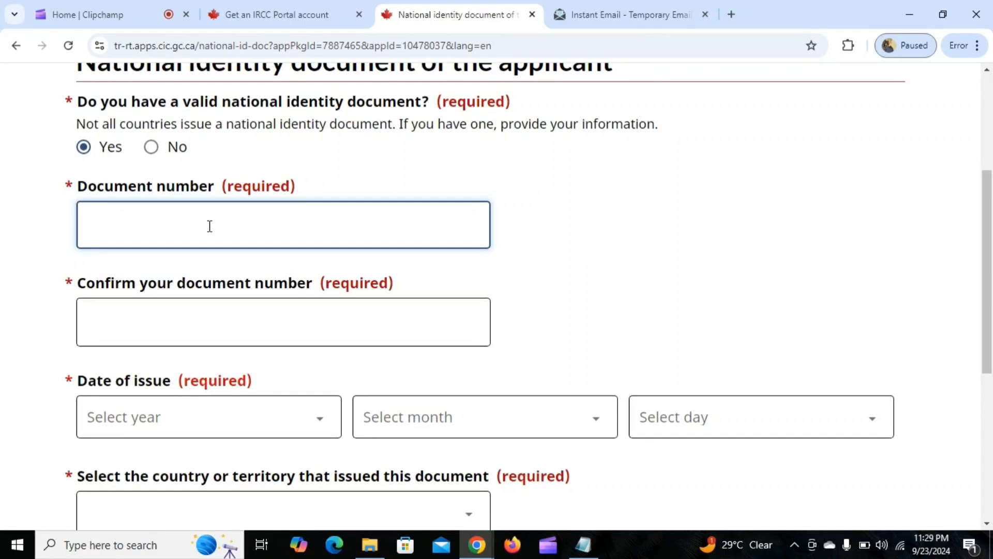
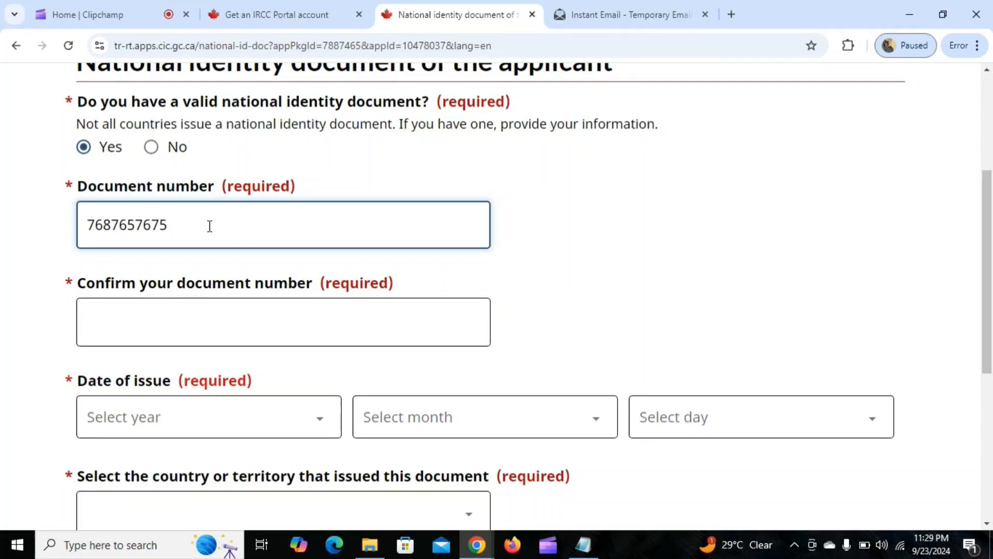
Repeat the national identity document number in the confirmation field.
scroll(209, 226, "down", 1)
left_click(226, 247)
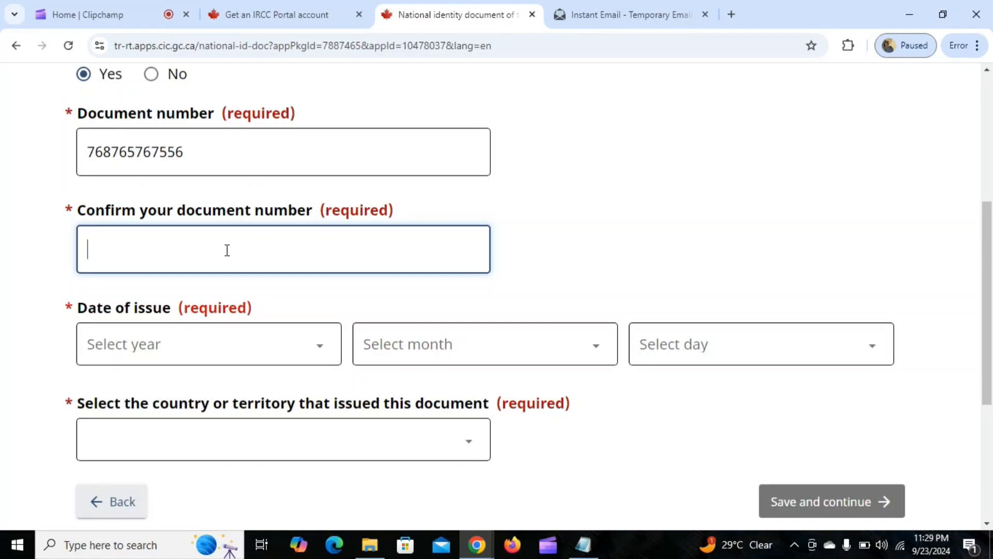
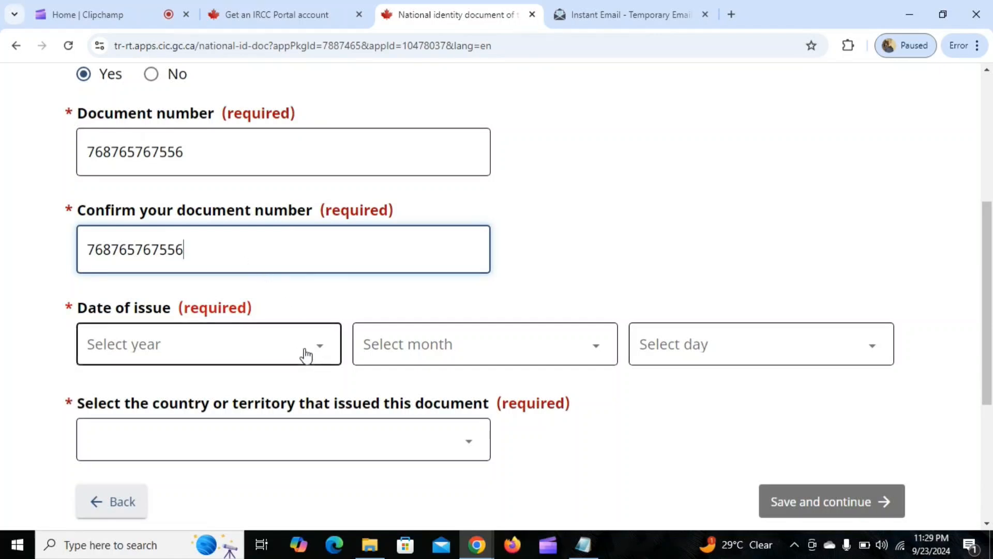
Set the national identity document's date of issue to 1 January 2012.
left_click(306, 355)
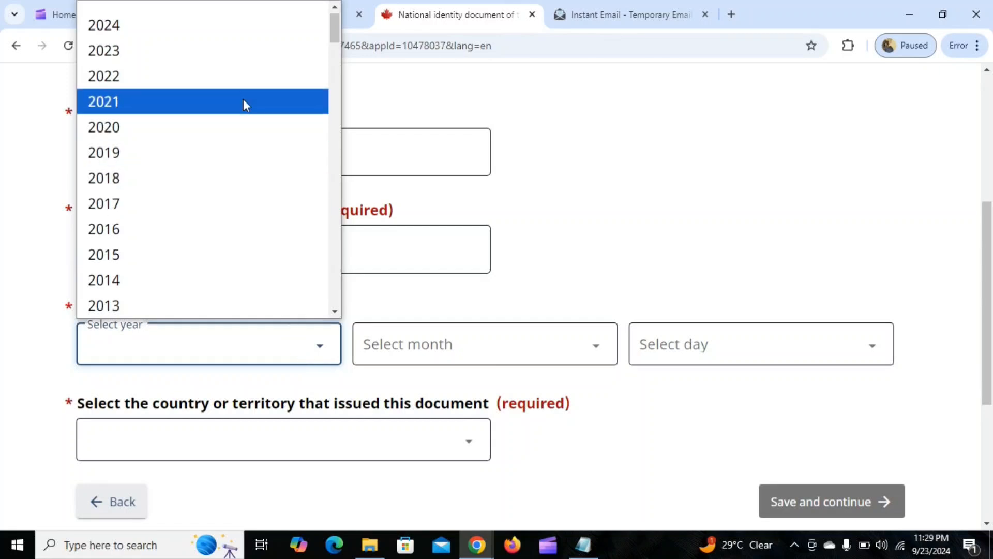
scroll(239, 176, "down", 2)
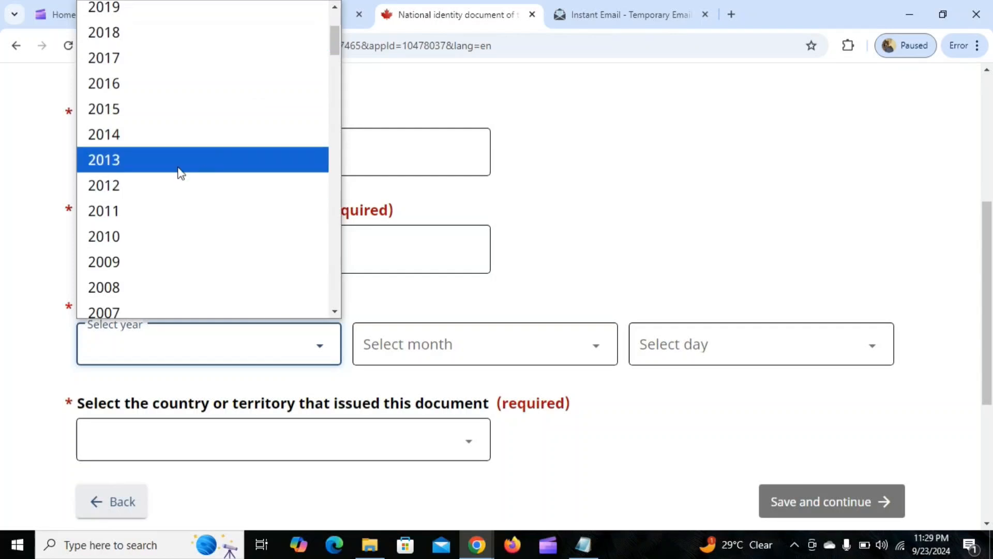
left_click(172, 185)
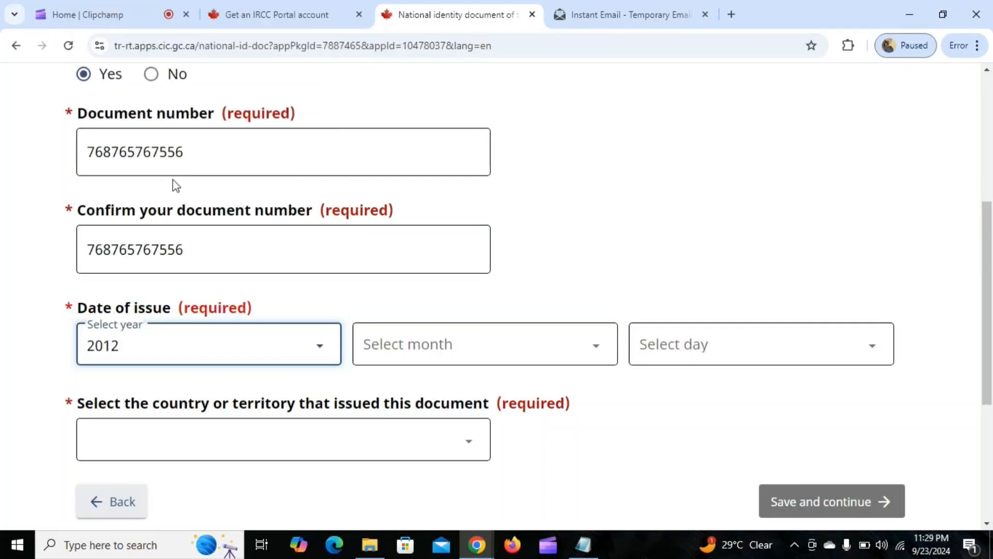
left_click(461, 350)
left_click(405, 37)
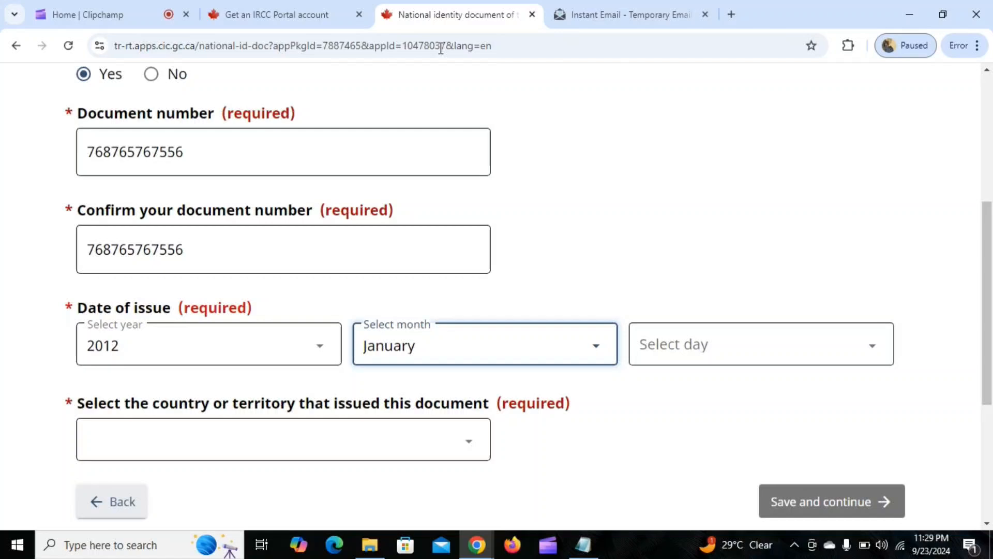
left_click(780, 347)
left_click(668, 33)
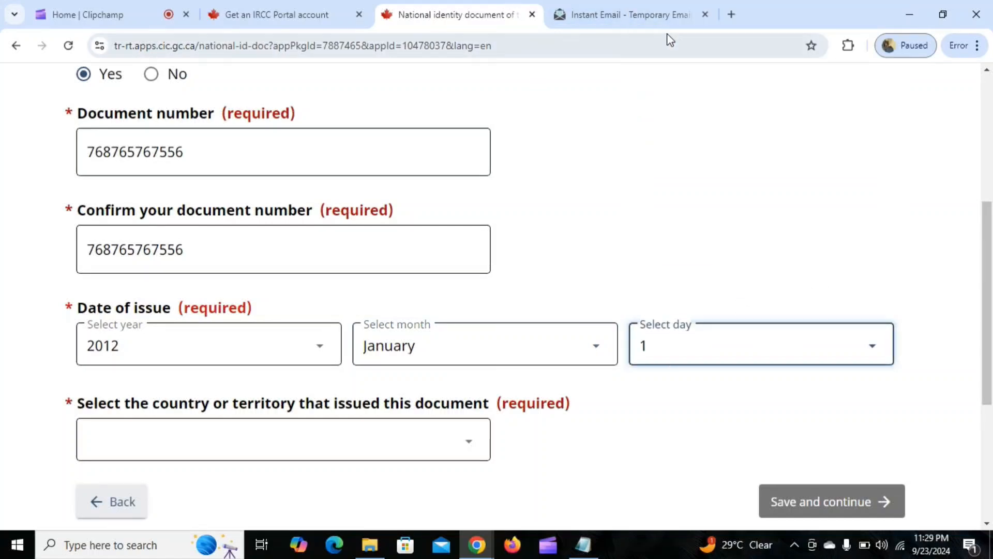
Choose India as the country that issued the national identity document.
scroll(492, 266, "down", 1)
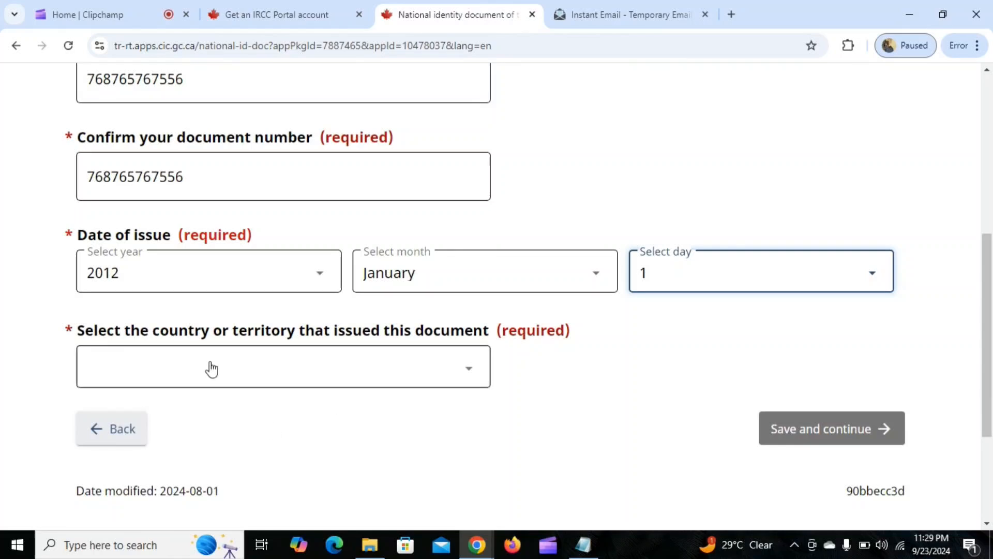
left_click(275, 368)
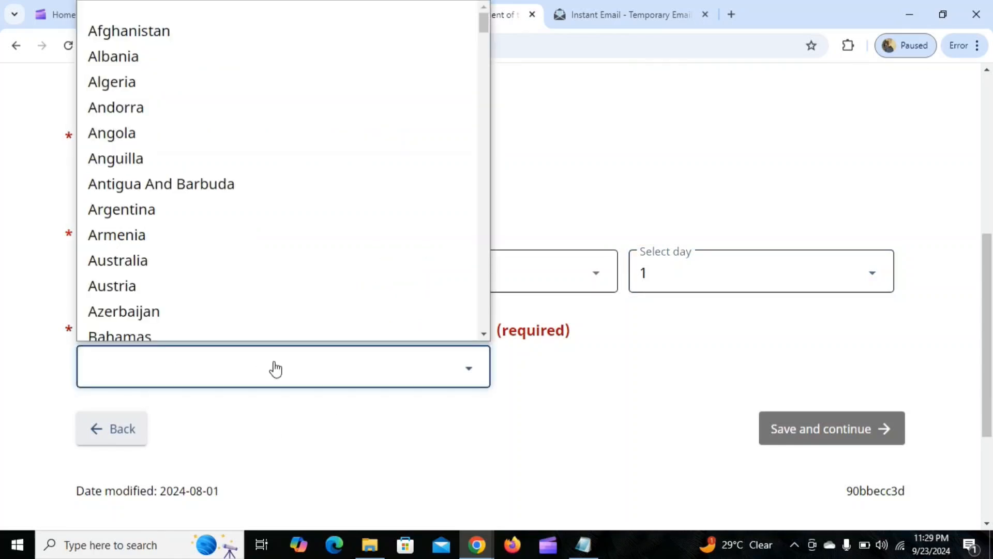
type("india")
key("Return")
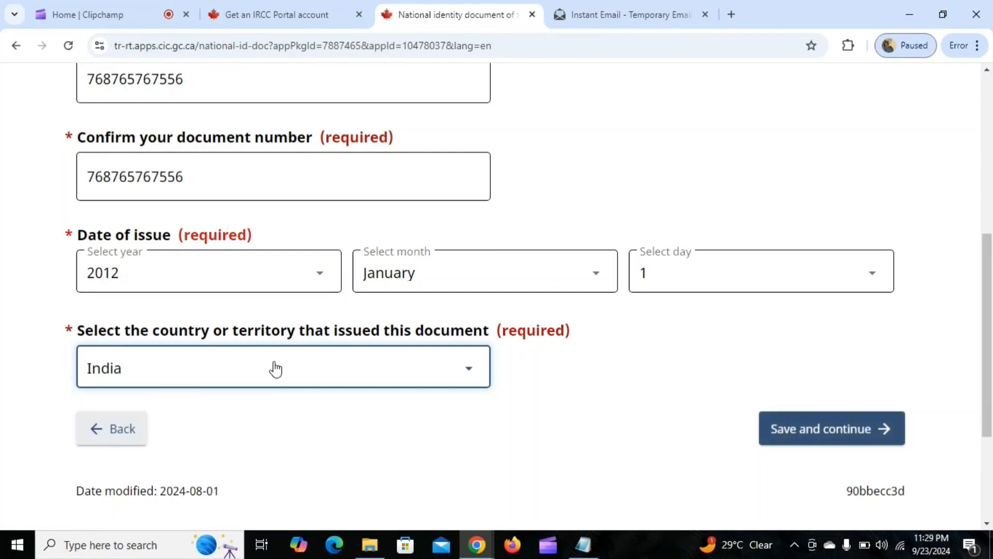
Save the national identity document details, then declare that no other name was used in the past and continue.
left_click(812, 440)
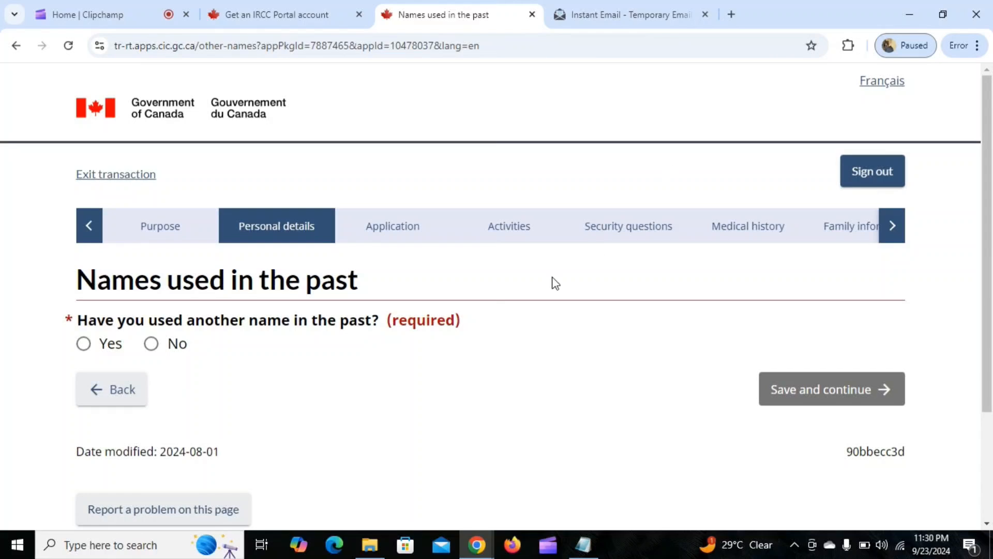
left_click(151, 343)
left_click(780, 389)
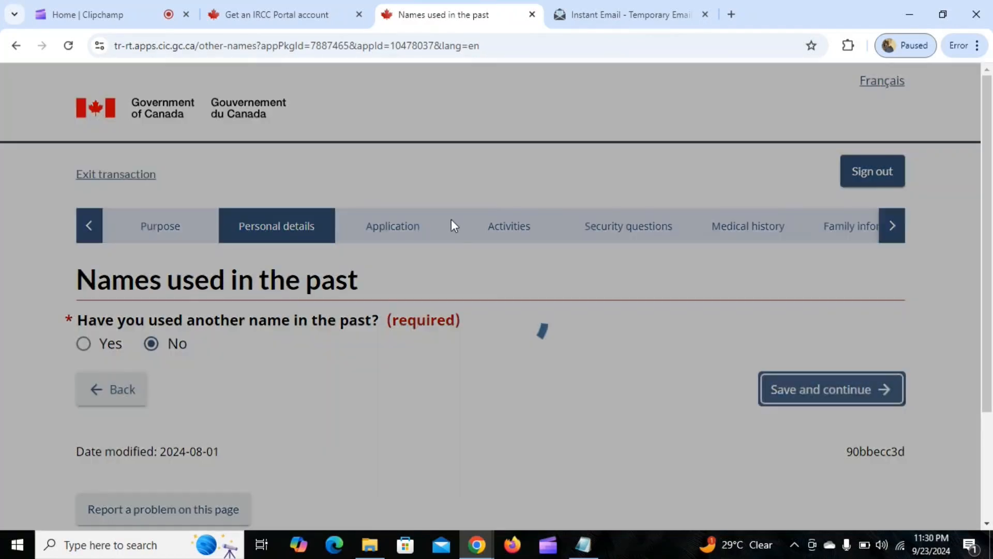
Choose India as the country of the applicant's residential address.
scroll(510, 310, "down", 4)
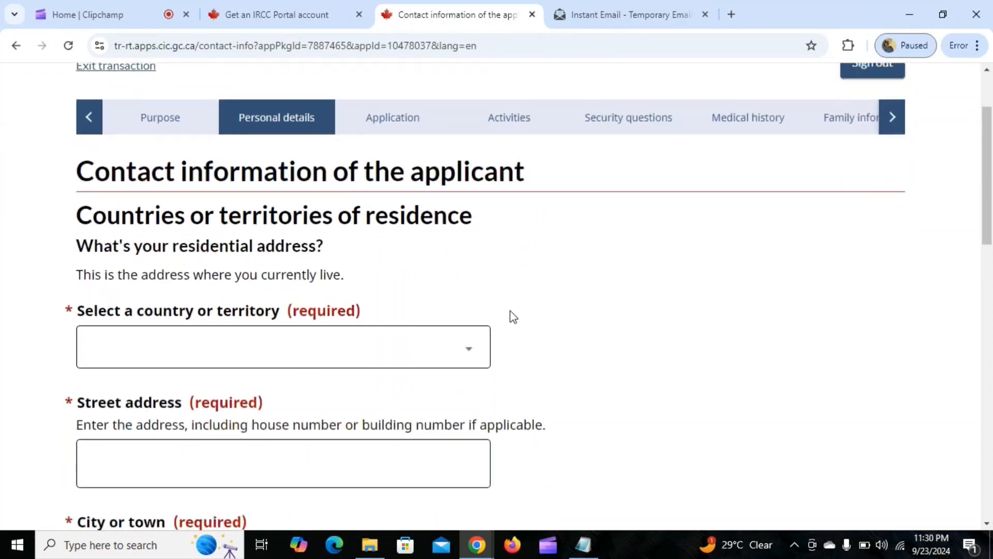
scroll(597, 254, "down", 1)
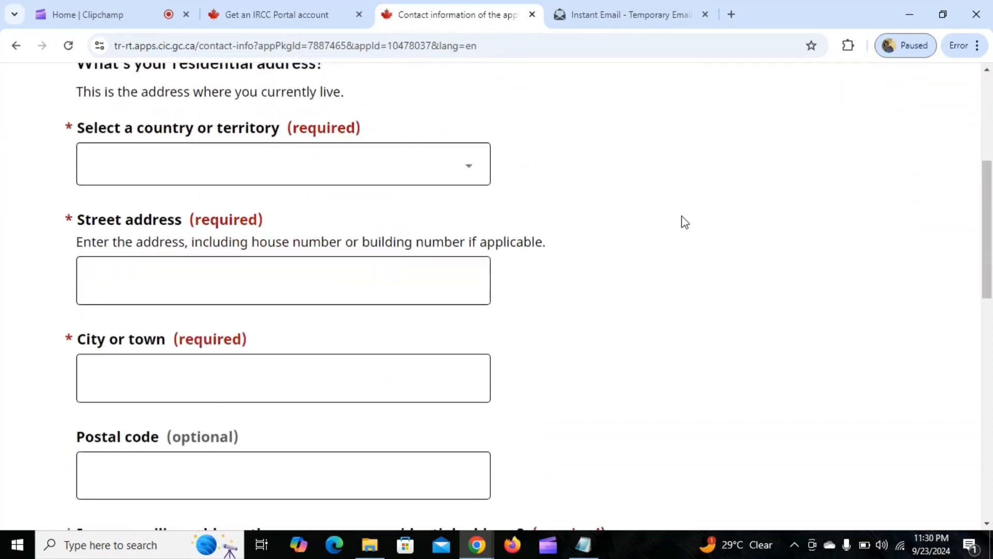
scroll(362, 191, "up", 2)
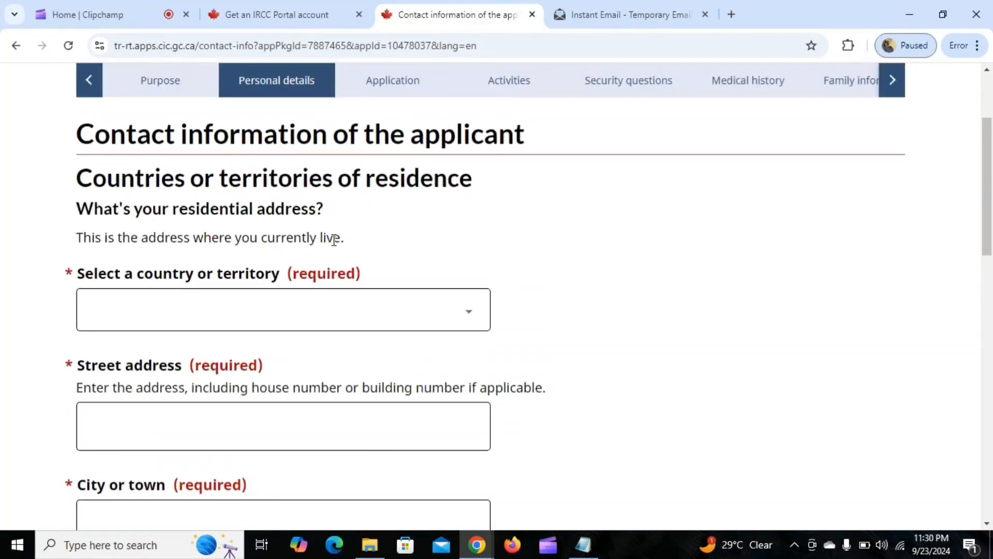
scroll(331, 235, "down", 1)
scroll(488, 160, "down", 1)
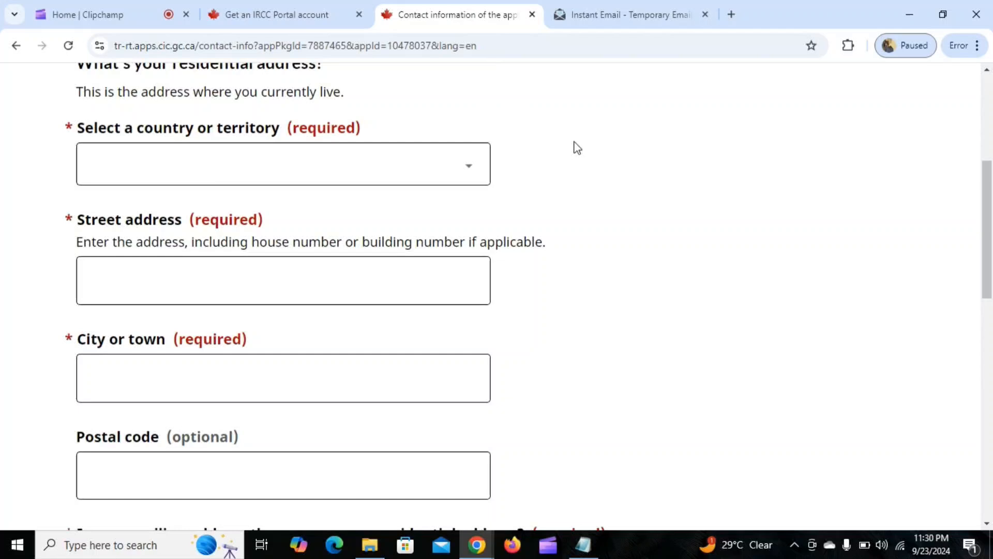
left_click(312, 170)
type("india")
key("Return")
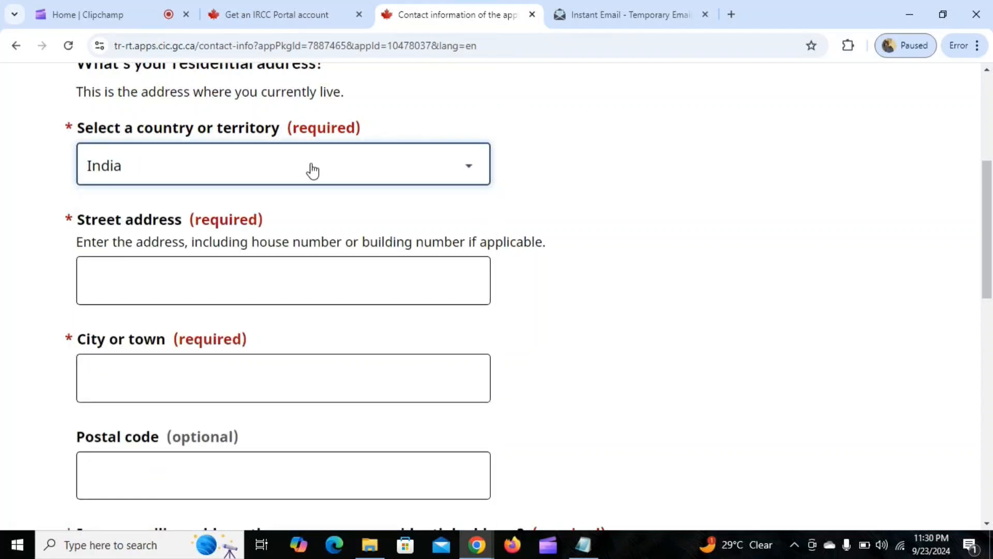
Copy the house number and street part of the address from the Notepad notes into the residential street address.
left_click(308, 278)
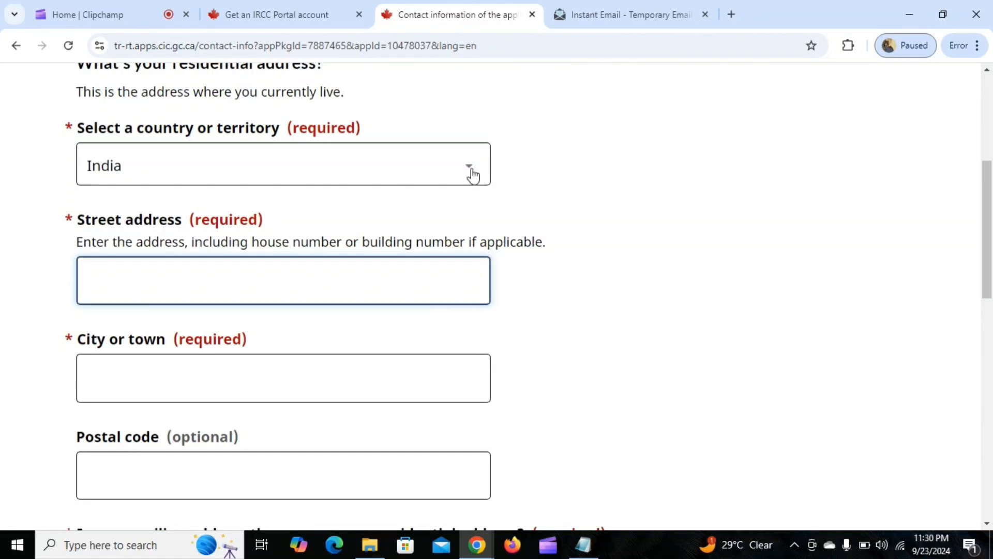
left_click(584, 545)
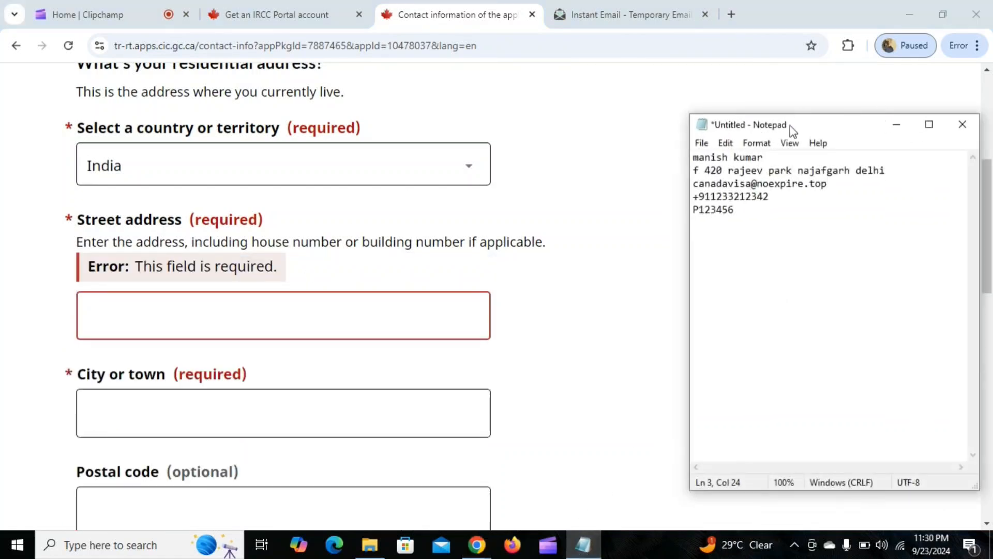
left_click_drag(693, 171, 796, 171)
key("ctrl+c")
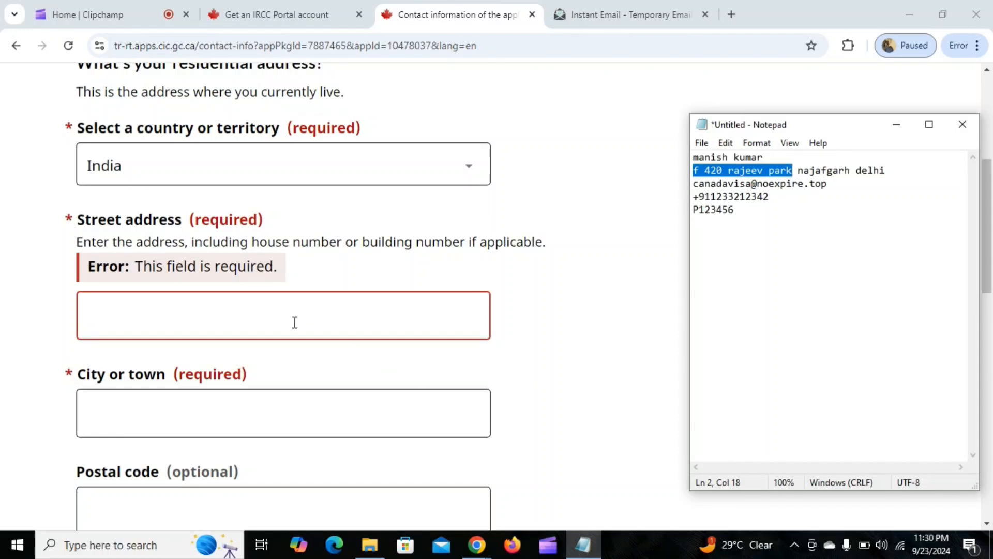
left_click(262, 317)
key("ctrl+v")
scroll(339, 335, "down", 1)
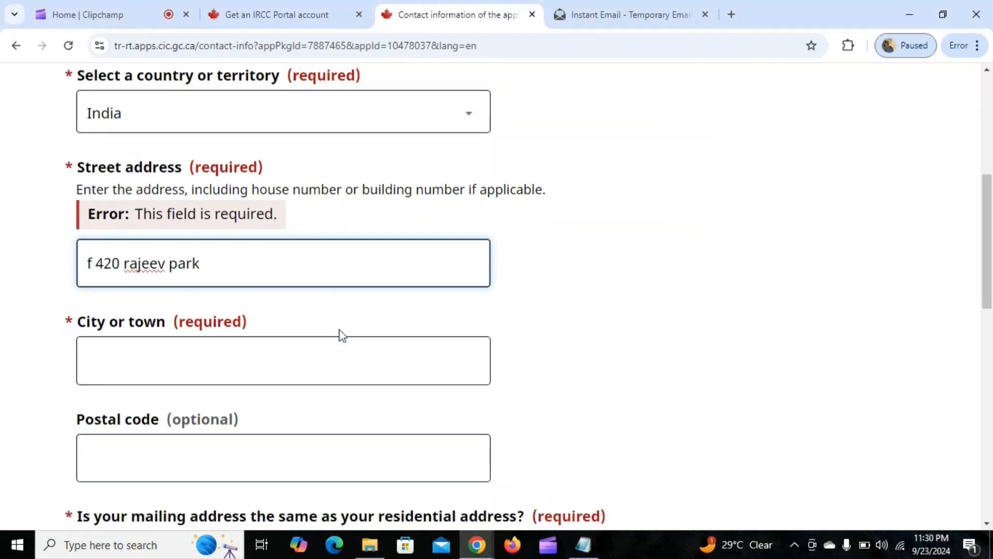
Append the locality name from the Notepad notes to the residential street address.
left_click(295, 328)
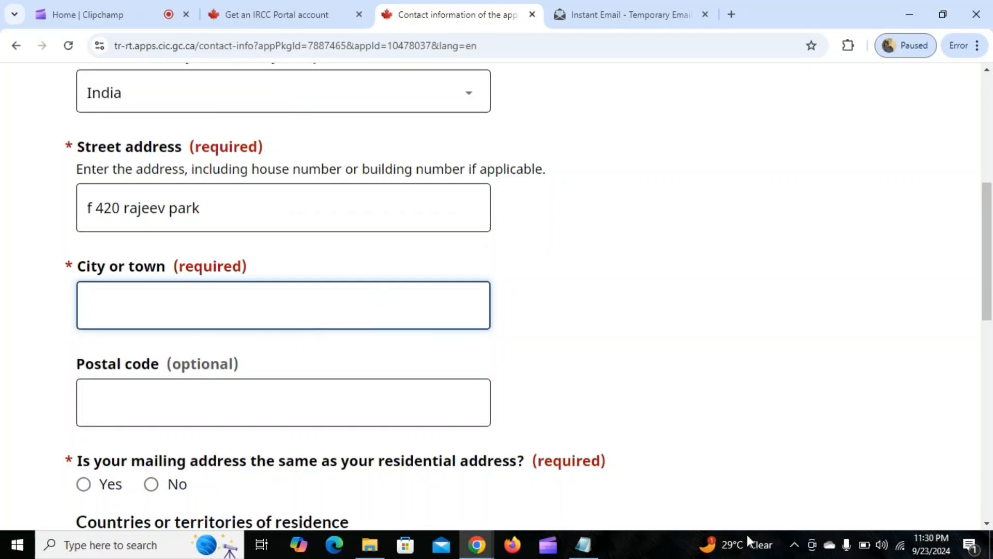
left_click(583, 545)
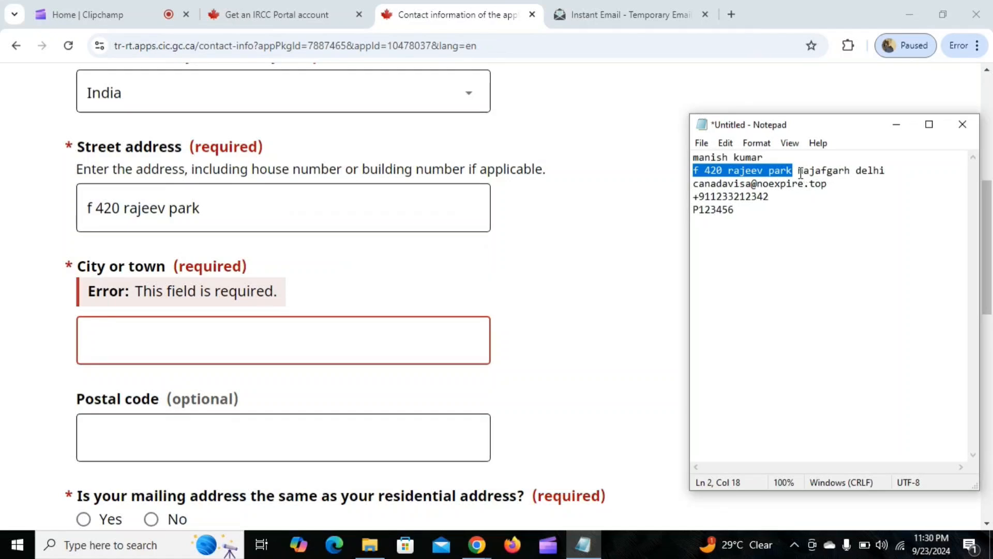
left_click_drag(800, 173, 852, 172)
key("ctrl+c")
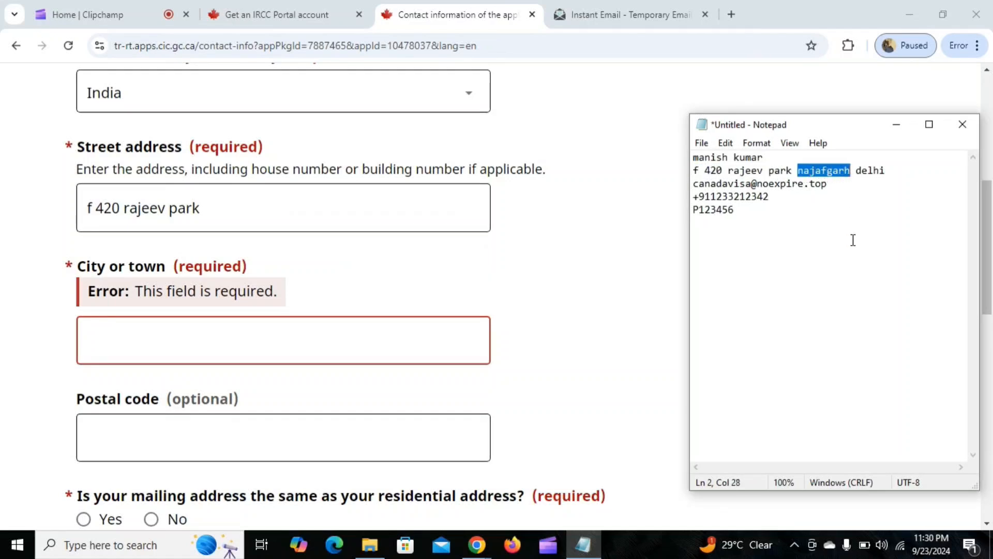
left_click(249, 202)
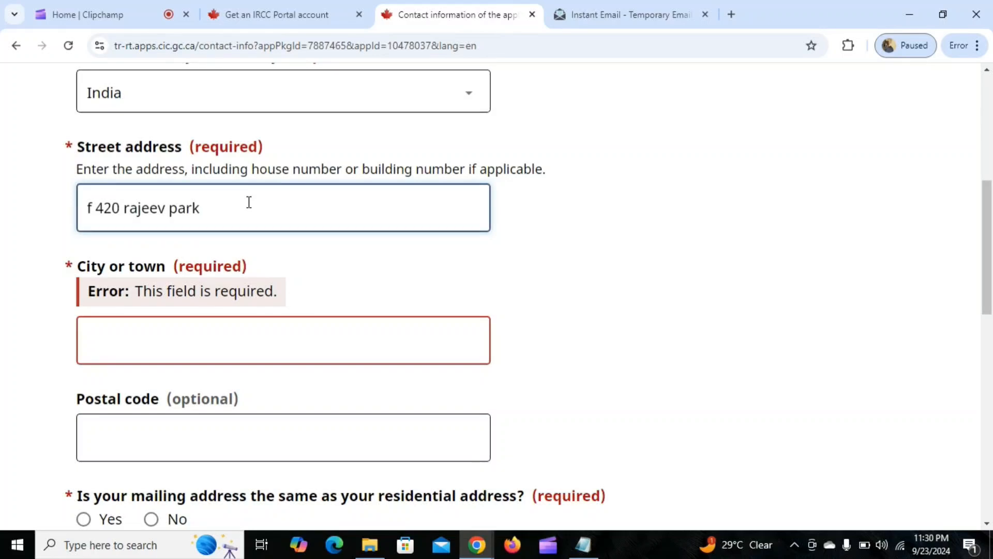
key("ctrl+v")
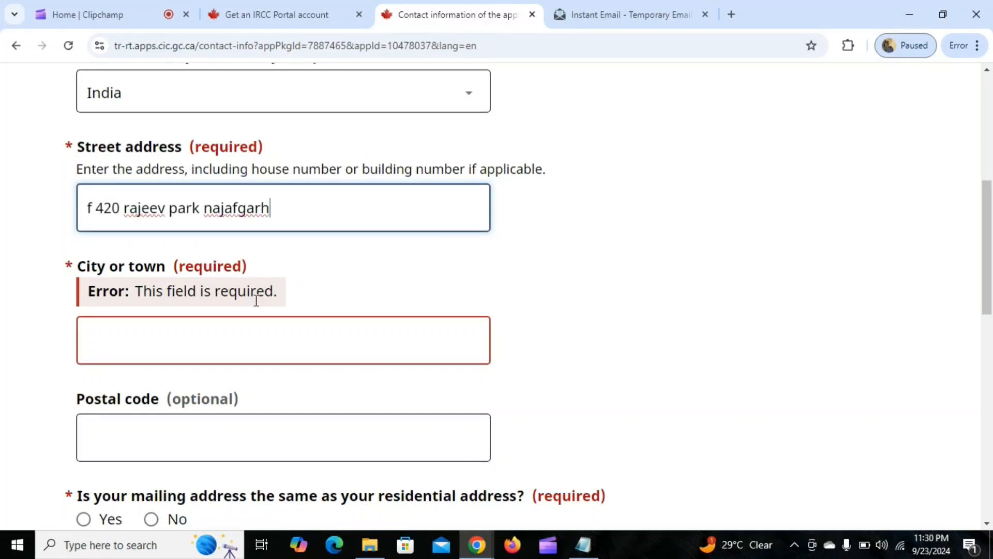
Enter the applicant's city and postal code for the residential address.
left_click(251, 338)
type("delhi")
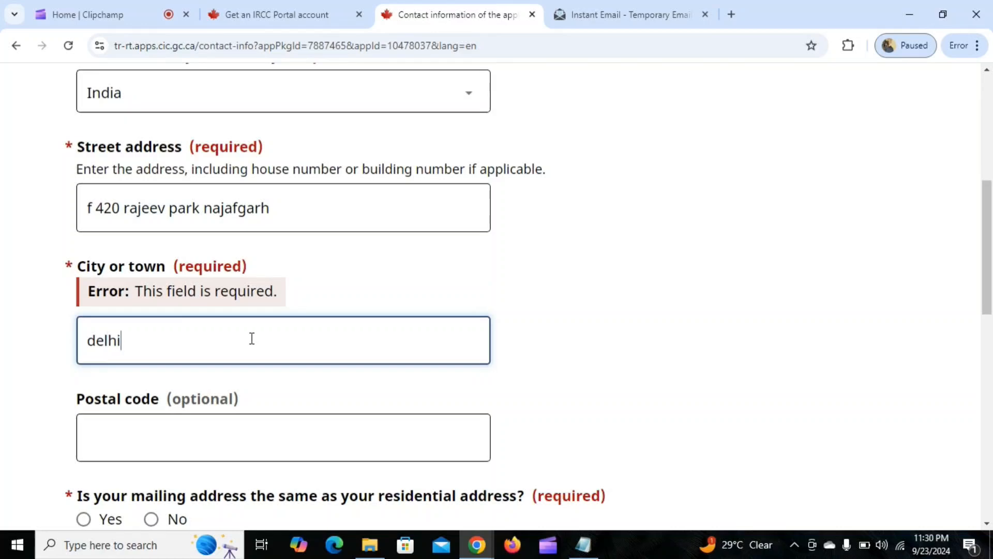
scroll(252, 341, "down", 3)
left_click(204, 283)
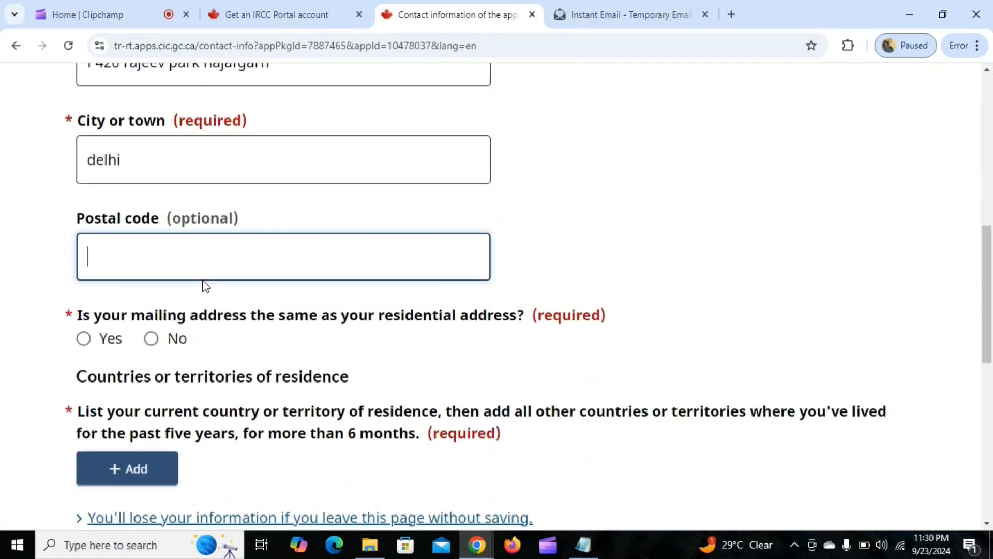
type("110043")
Declare that the mailing address is the same as the residential address.
left_click(84, 340)
scroll(329, 310, "down", 1)
scroll(390, 290, "down", 1)
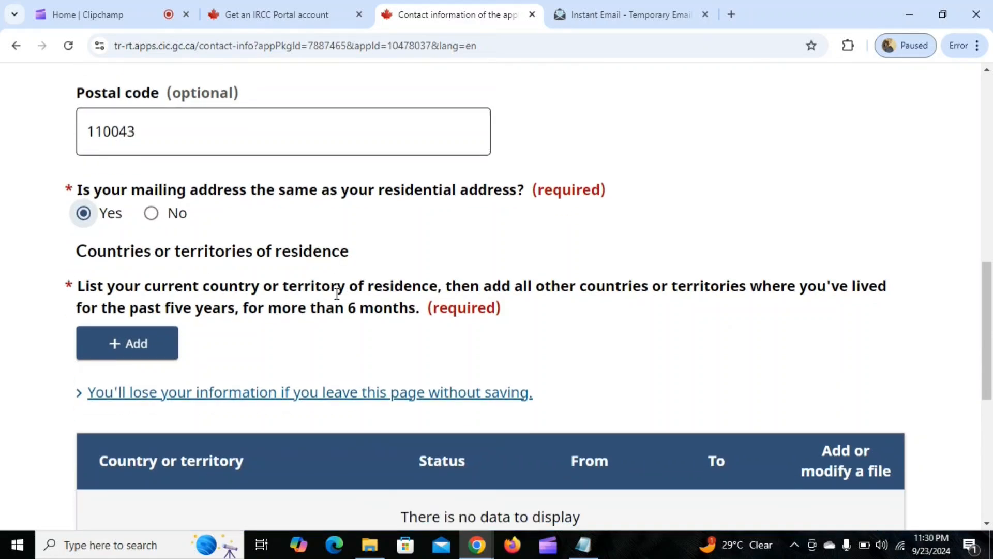
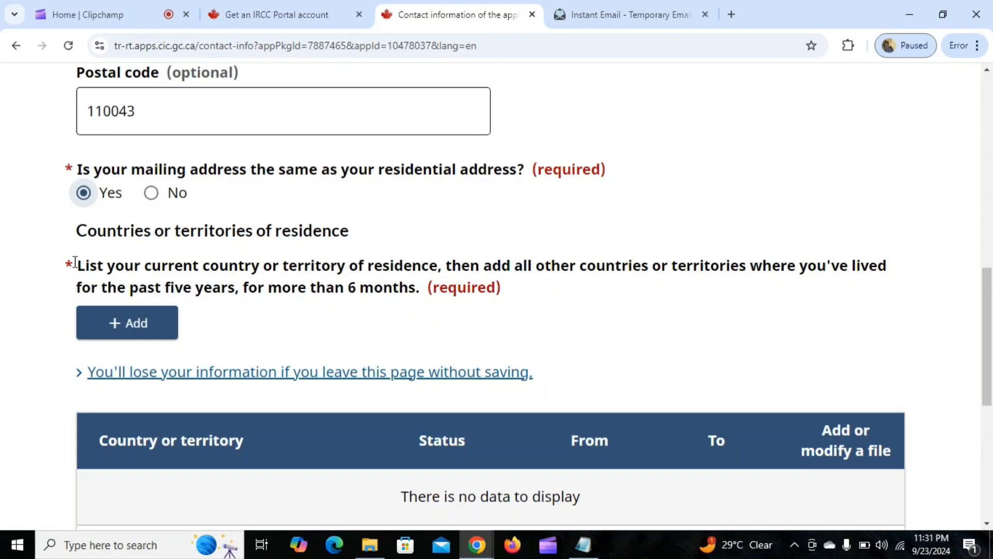
Start a country of residence entry for India with the status Citizen.
left_click_drag(421, 293, 78, 277)
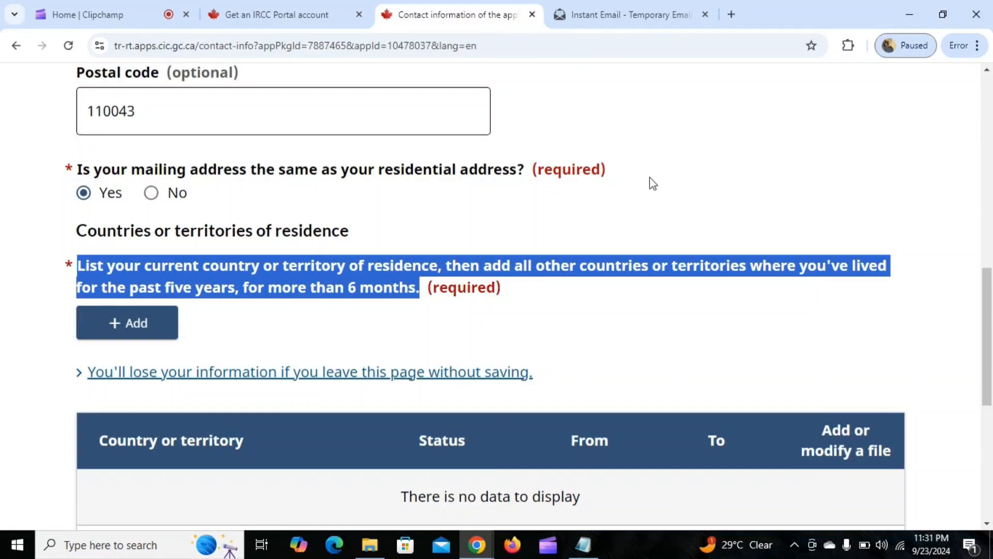
scroll(650, 181, "down", 2)
scroll(548, 238, "down", 2)
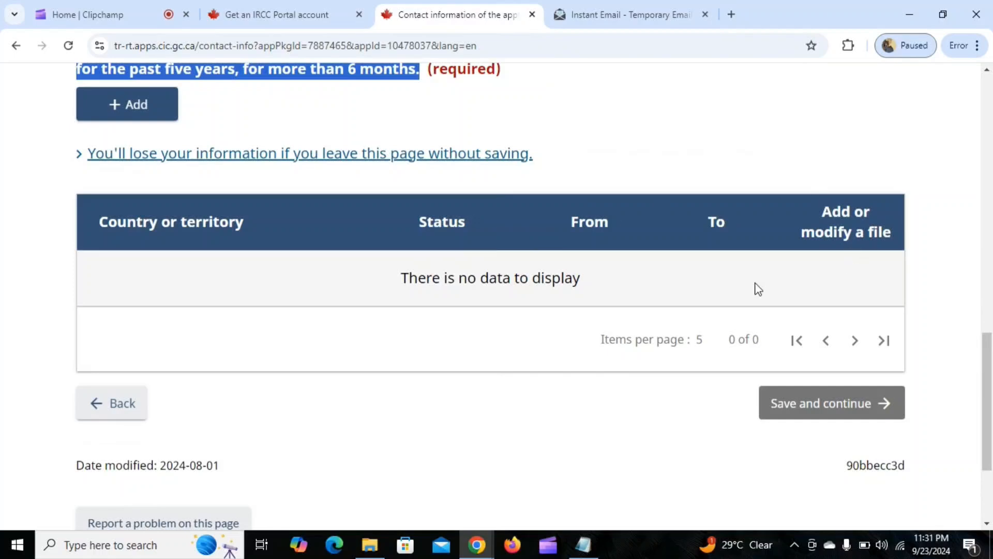
scroll(225, 282, "up", 3)
left_click(126, 264)
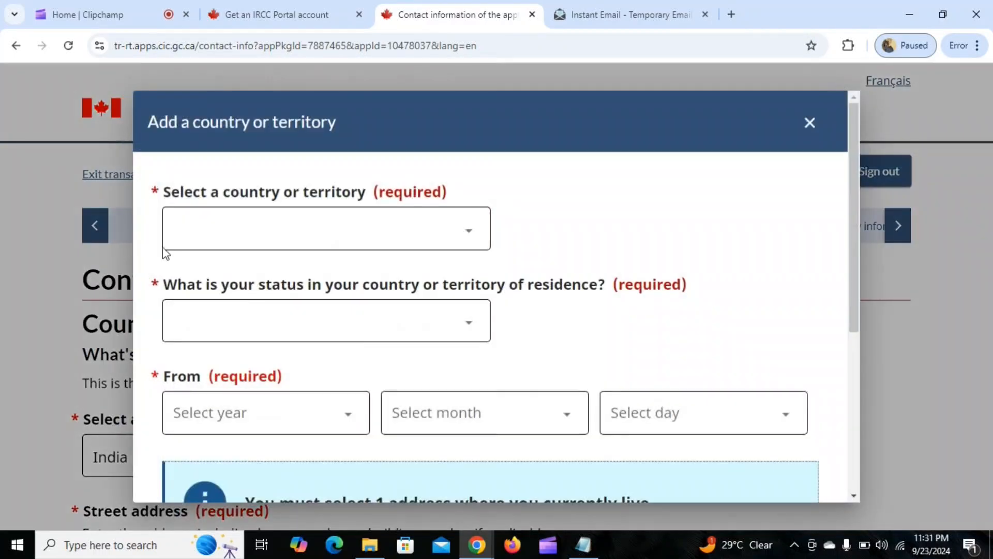
left_click(417, 229)
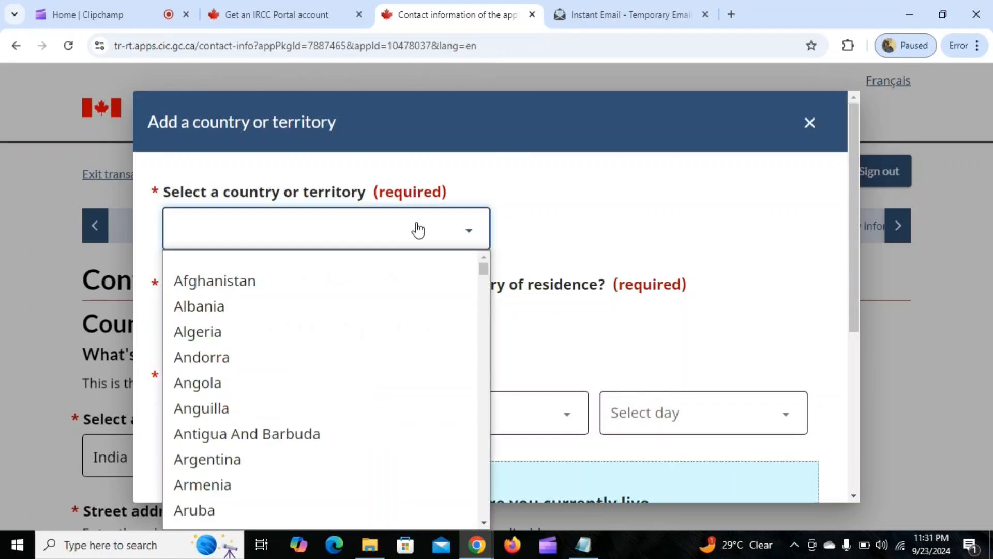
type("india")
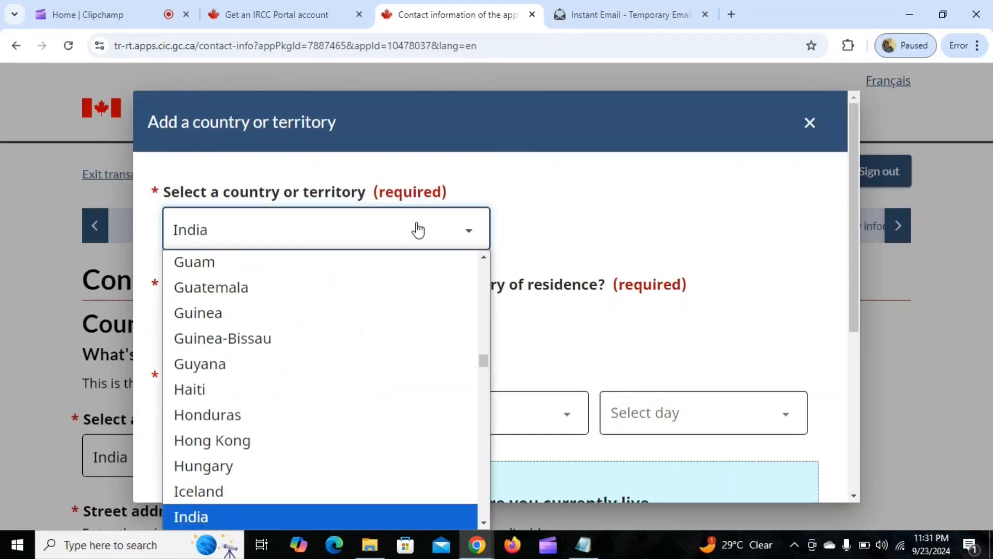
key("Return")
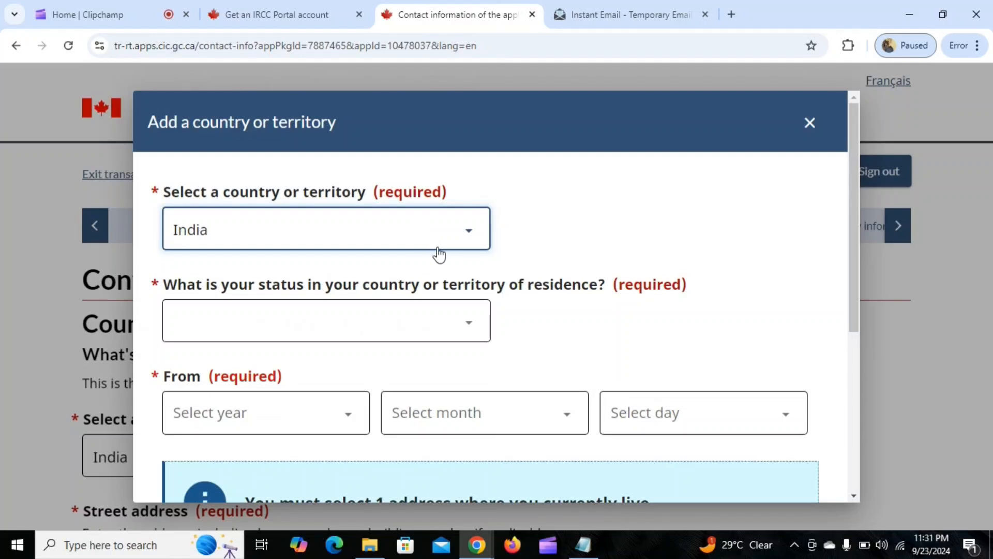
left_click(426, 328)
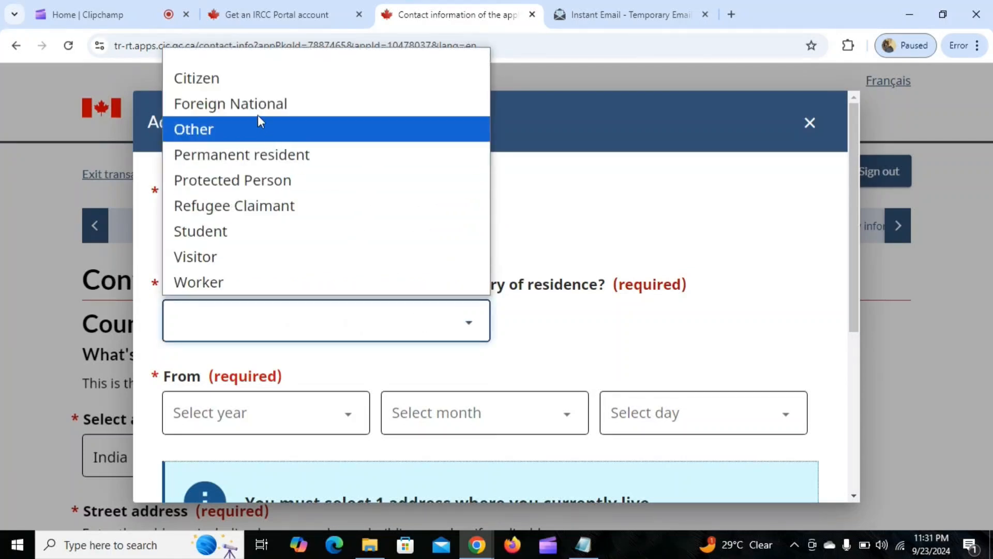
left_click(235, 88)
Fill in the year, month and day from which the applicant has lived in India.
scroll(497, 303, "down", 1)
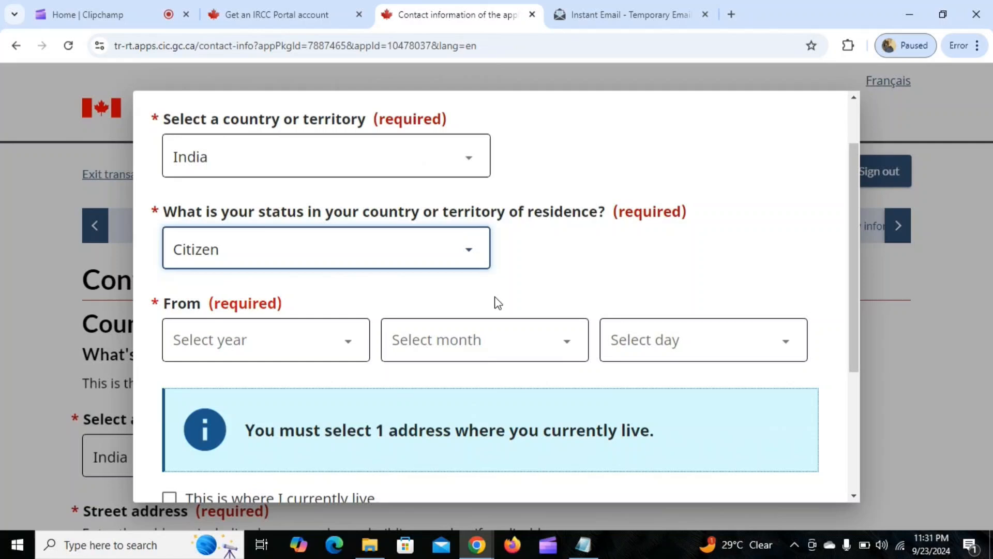
left_click(304, 345)
left_click(604, 295)
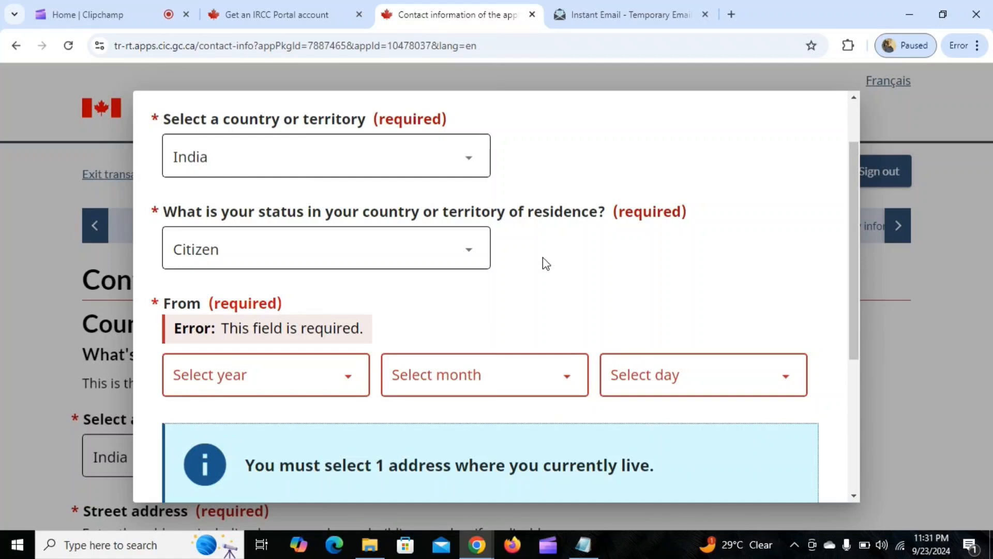
scroll(546, 263, "down", 1)
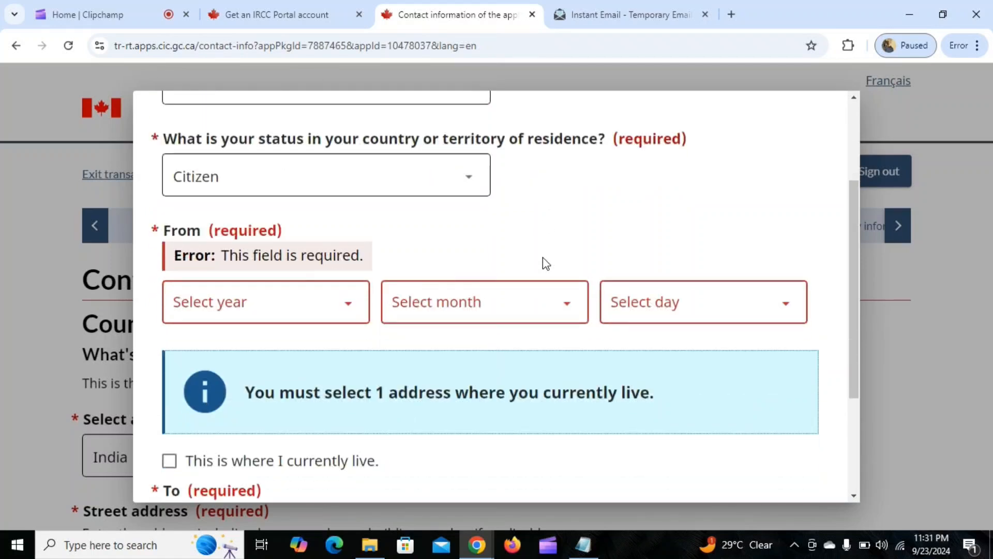
scroll(545, 263, "down", 1)
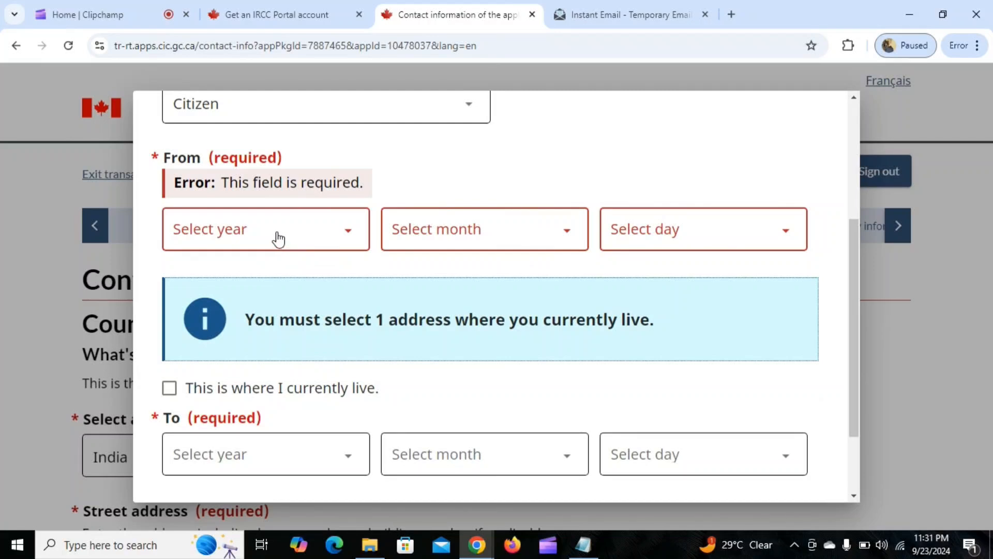
left_click(278, 240)
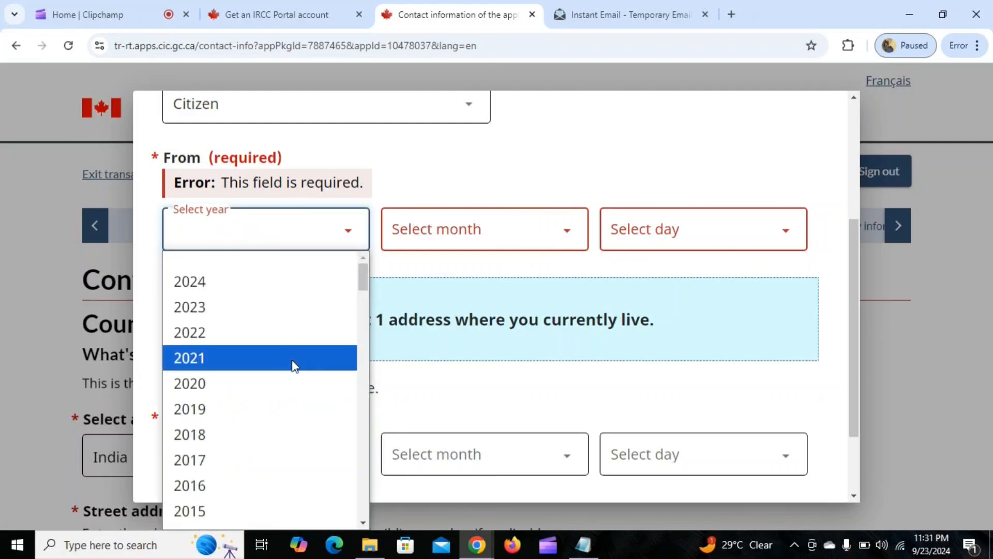
scroll(293, 366, "down", 8)
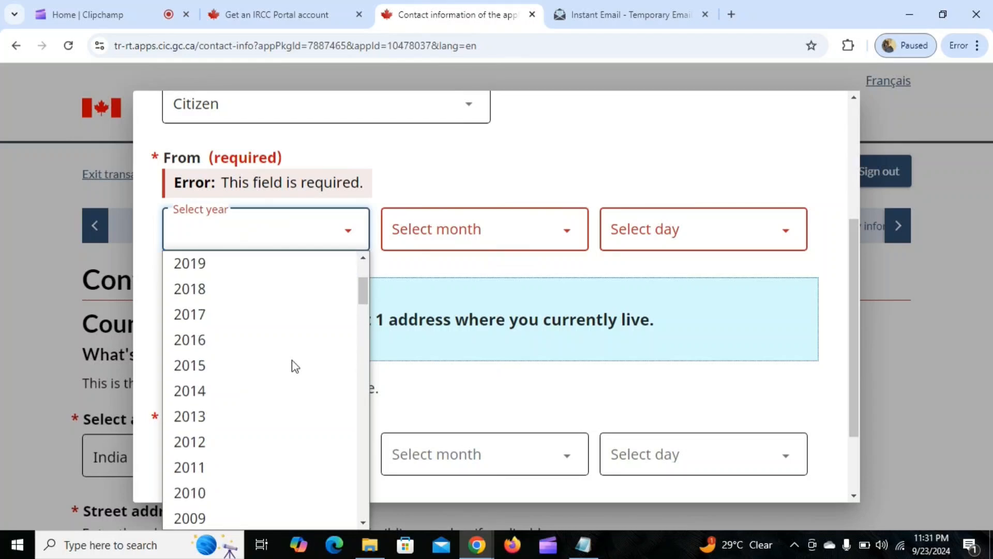
scroll(293, 366, "down", 3)
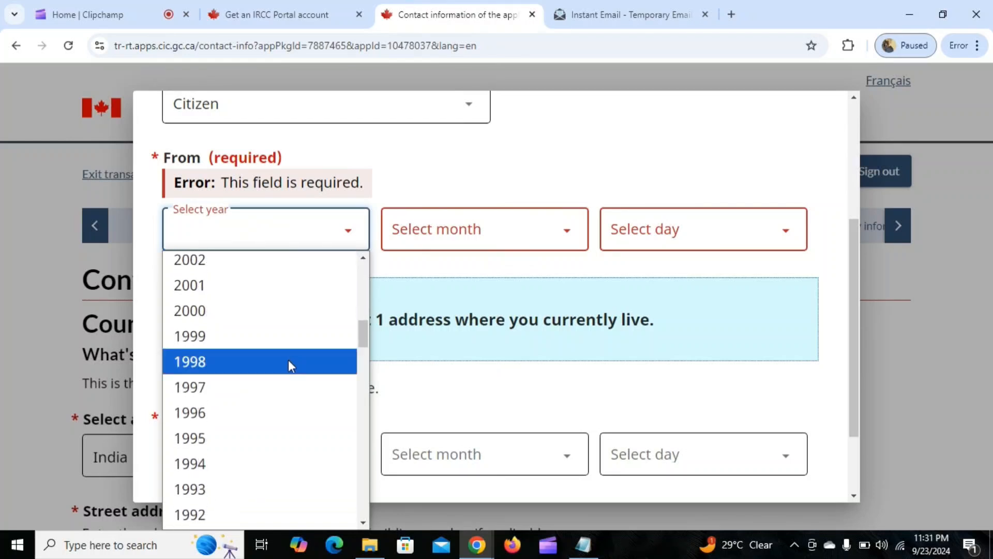
left_click(247, 373)
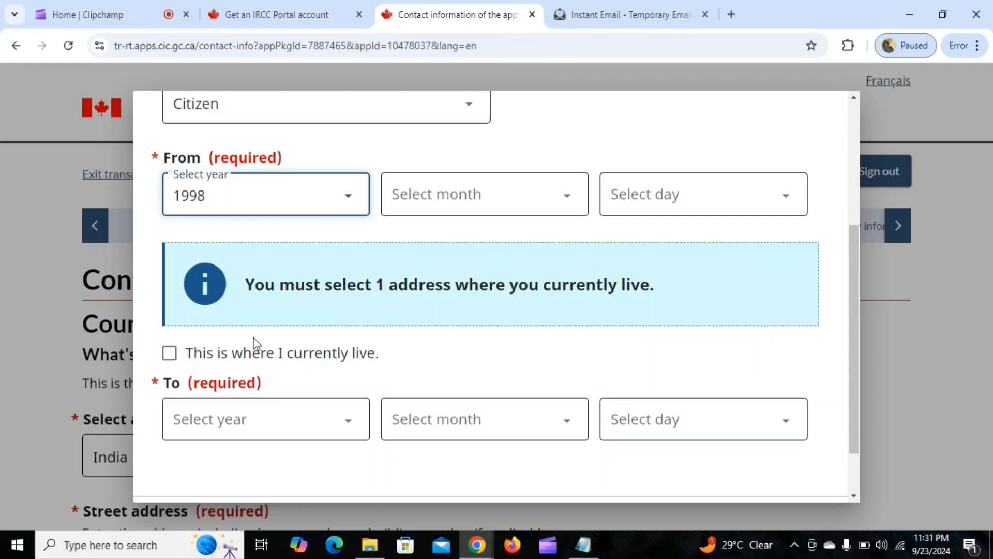
left_click(423, 210)
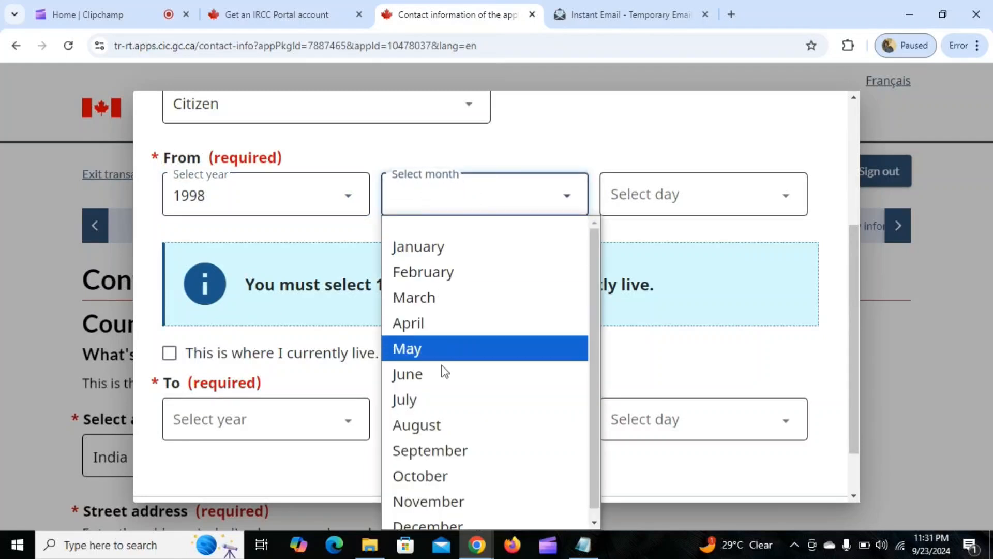
left_click(457, 500)
left_click(678, 206)
scroll(677, 394, "down", 5)
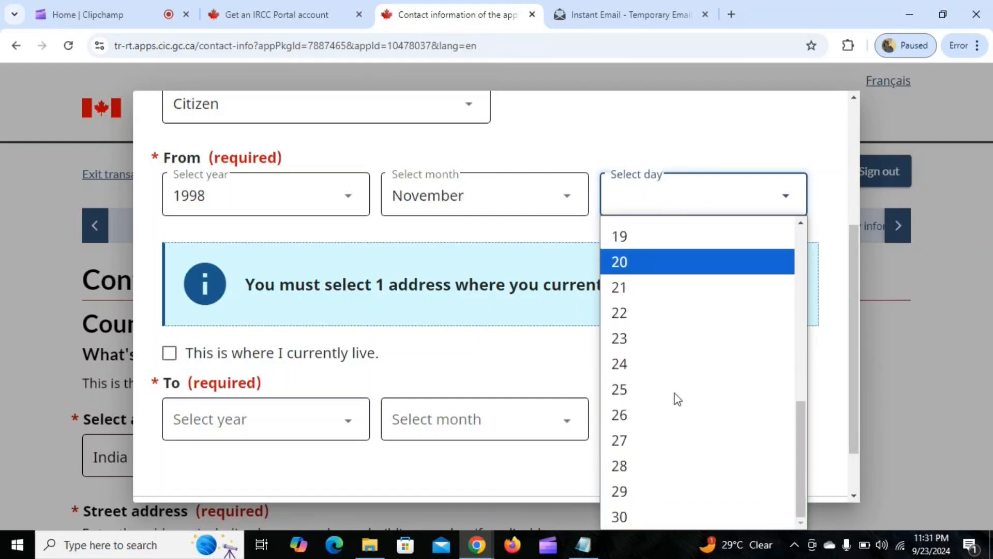
left_click(665, 394)
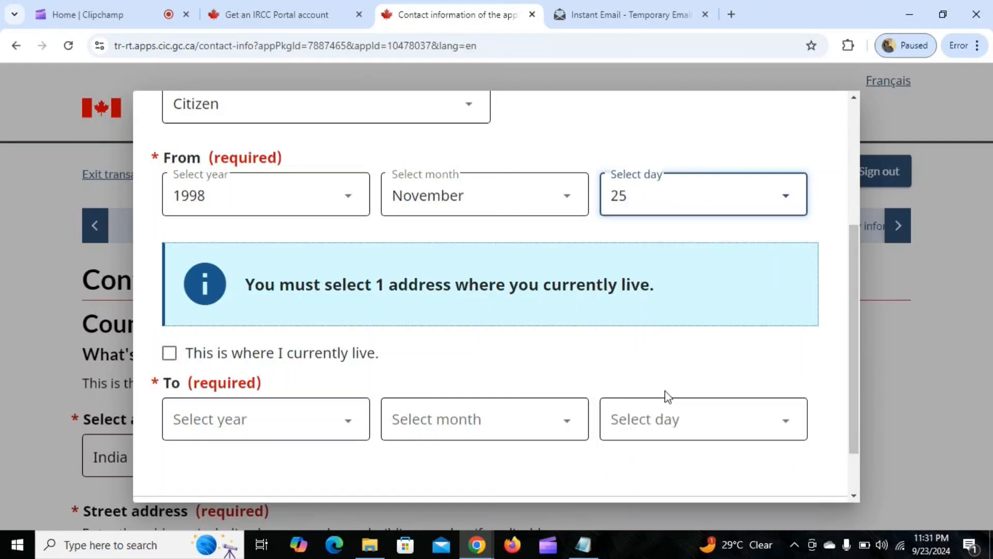
Save India as the place where the applicant currently lives and submit the contact information page.
left_click(169, 356)
left_click(191, 471)
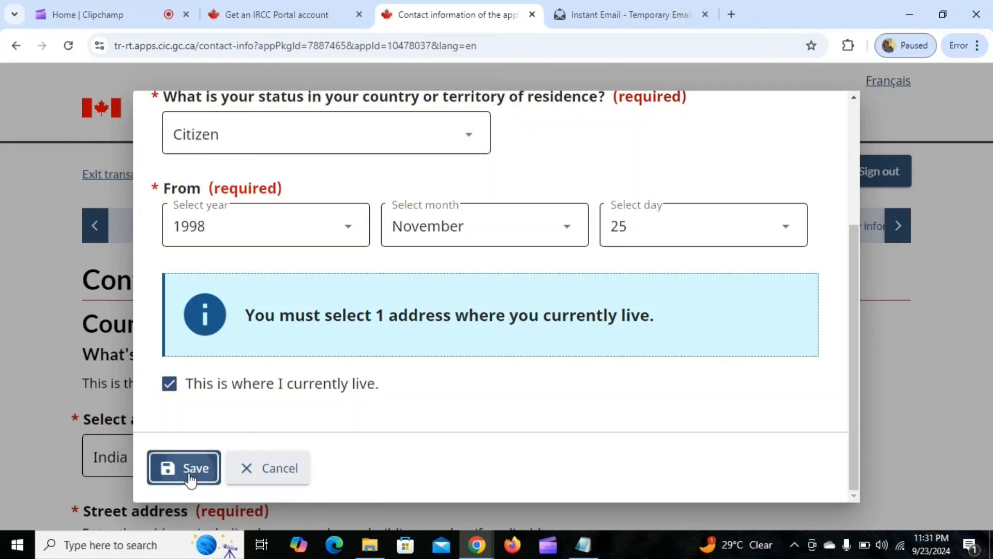
scroll(583, 218, "down", 3)
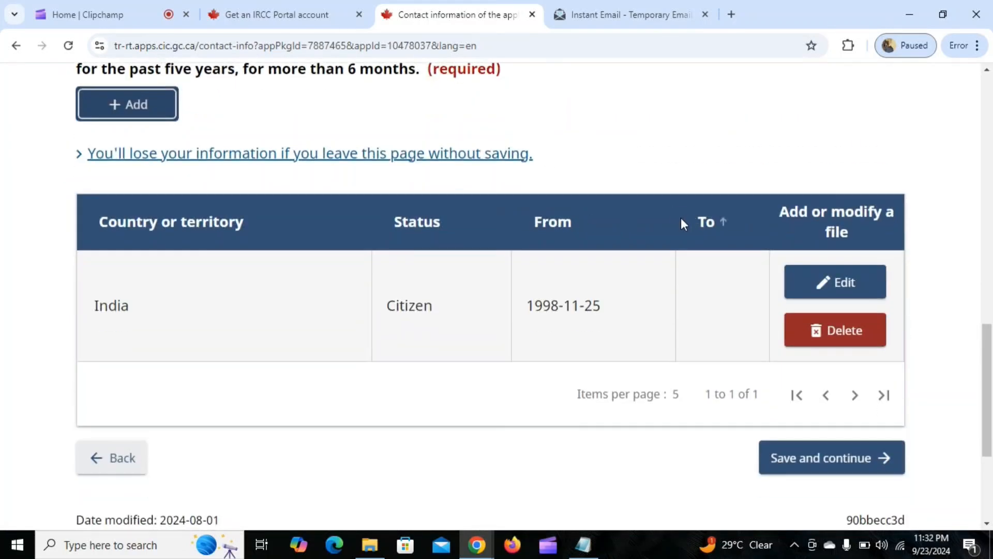
left_click(816, 455)
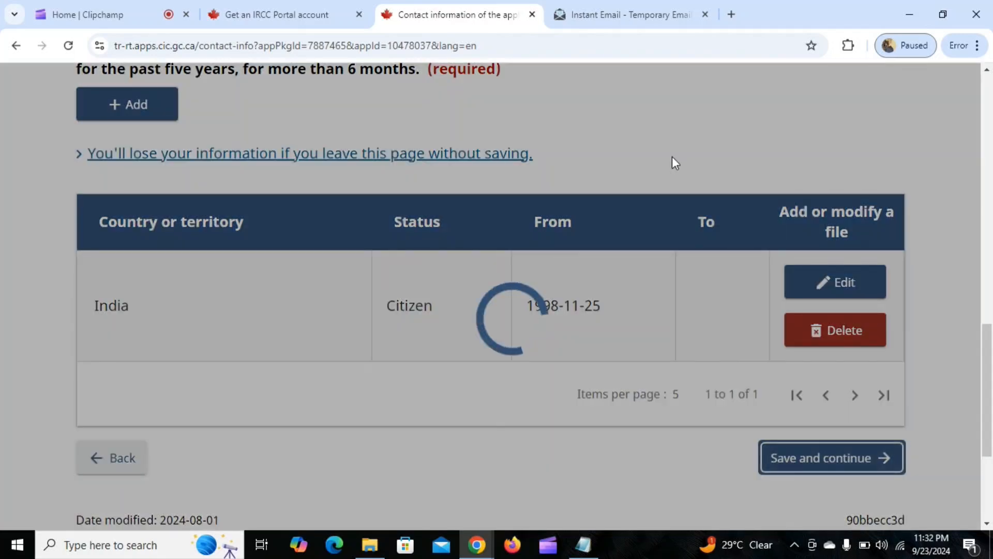
Answer No to already having valid fingerprints and photo on file, and save the biometrics page.
scroll(488, 261, "down", 3)
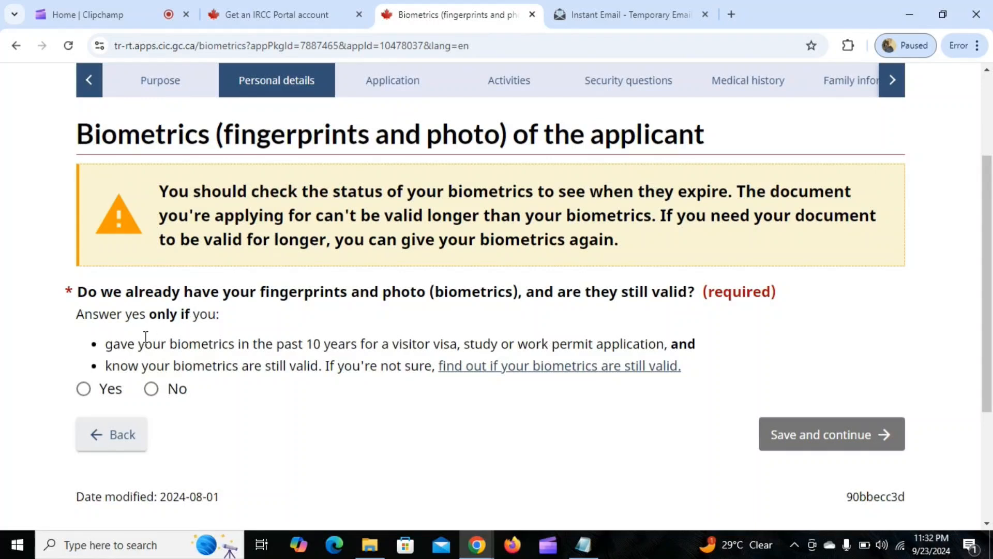
left_click_drag(119, 343, 451, 336)
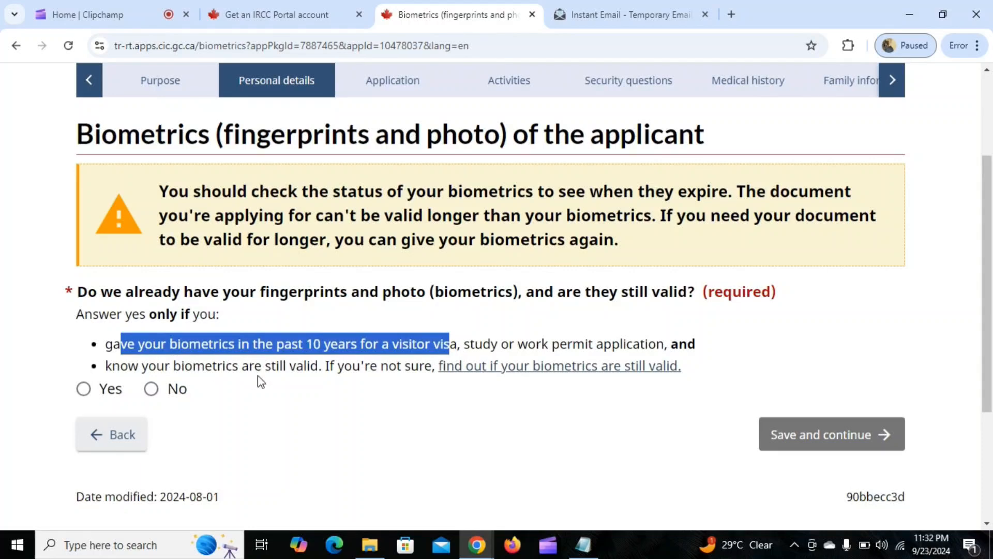
left_click(151, 392)
scroll(319, 315, "down", 3)
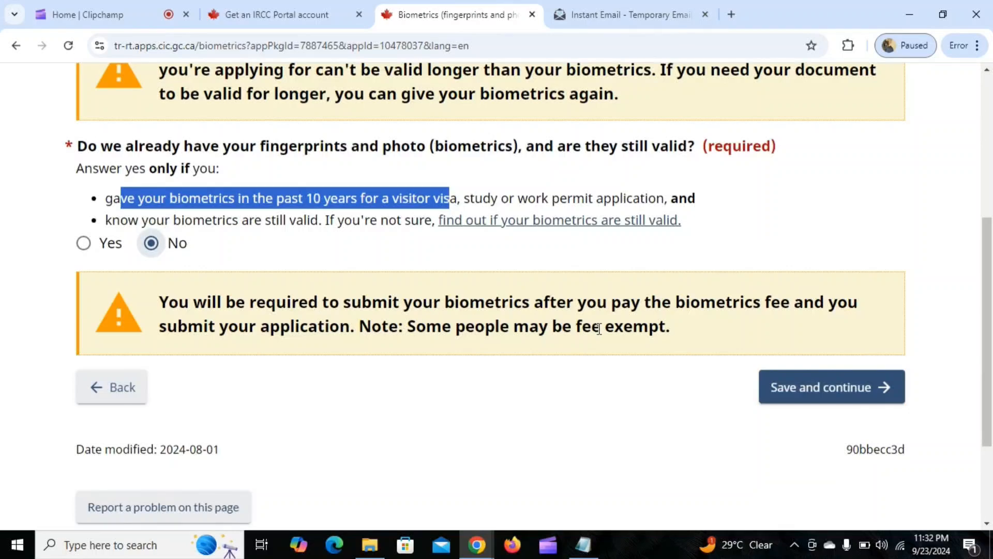
left_click(824, 388)
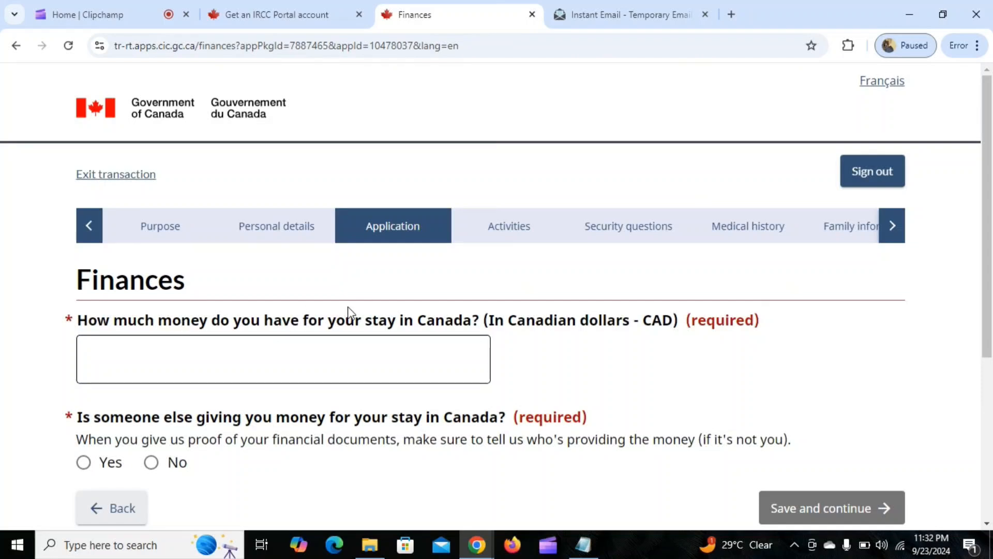
Enter 15000 Canadian dollars as the money available for the stay in Canada.
scroll(215, 297, "down", 3)
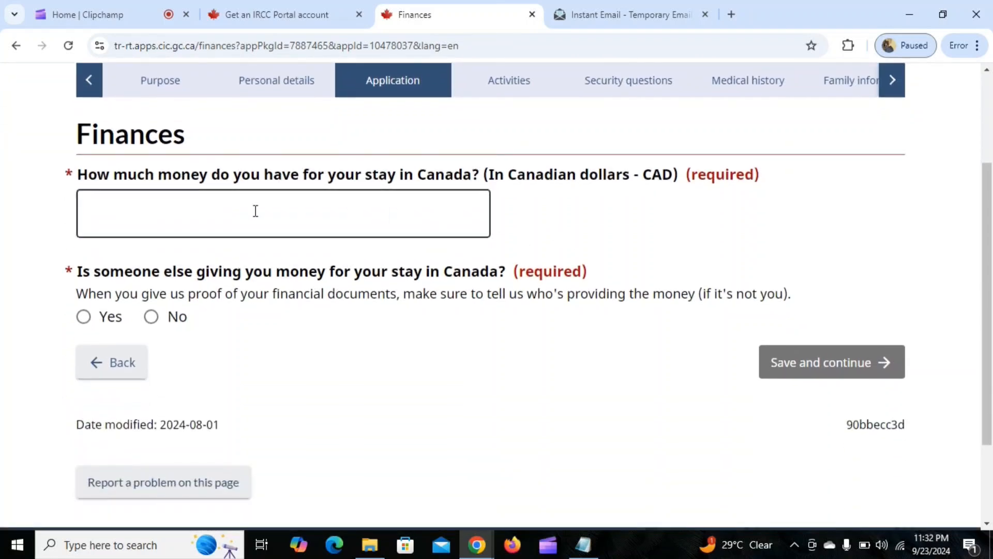
left_click(139, 209)
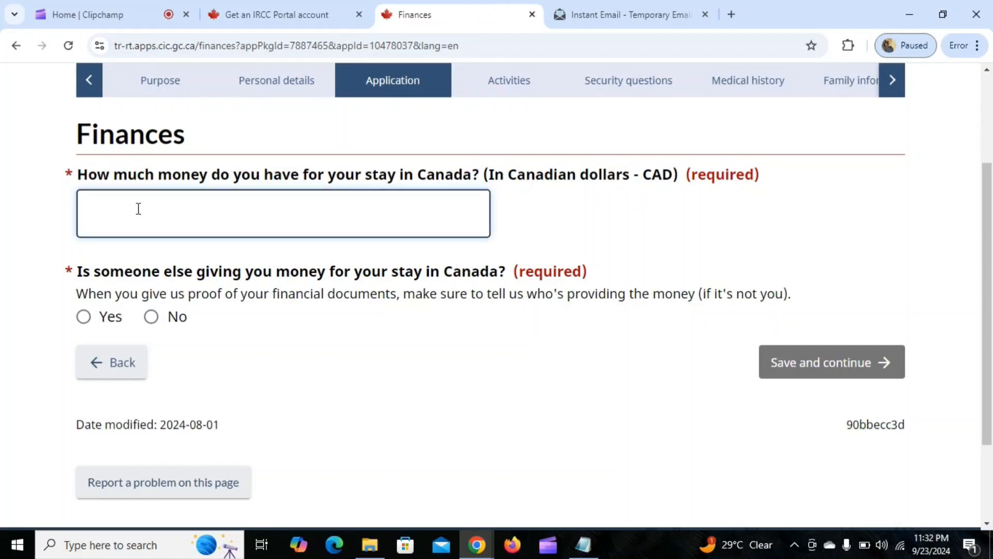
type("15000")
left_click_drag(490, 176, 674, 178)
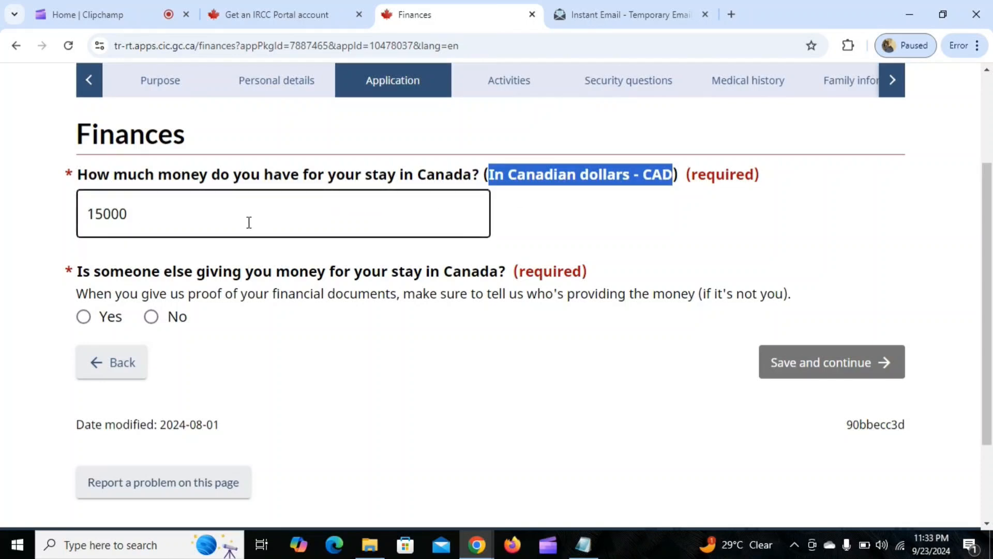
Declare that nobody else is giving money for the stay, and save the finances page.
scroll(213, 241, "down", 1)
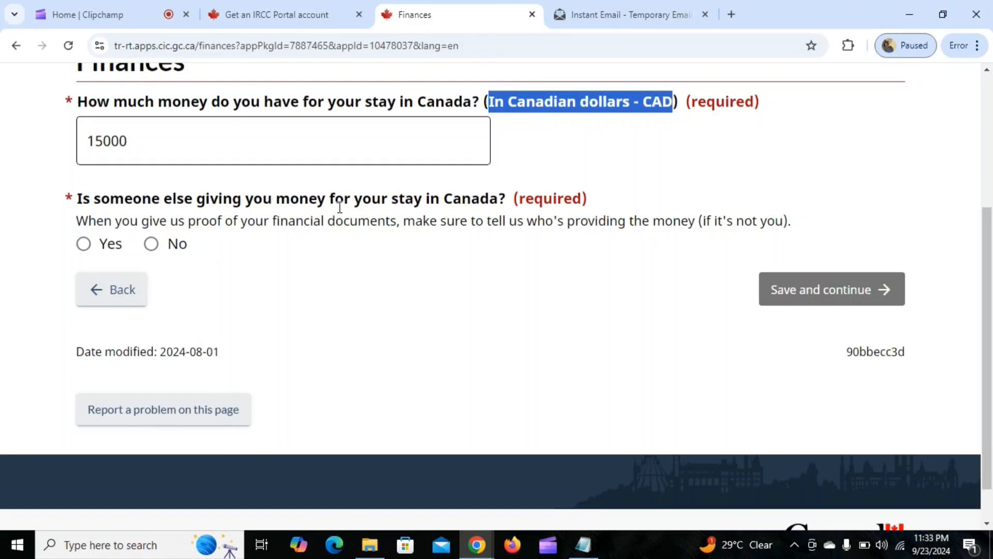
left_click(151, 243)
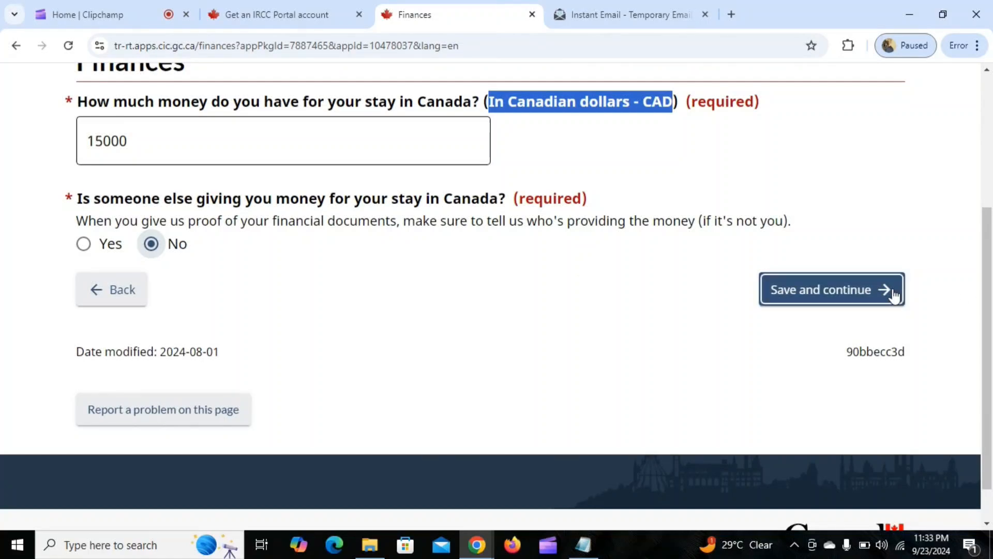
left_click(855, 290)
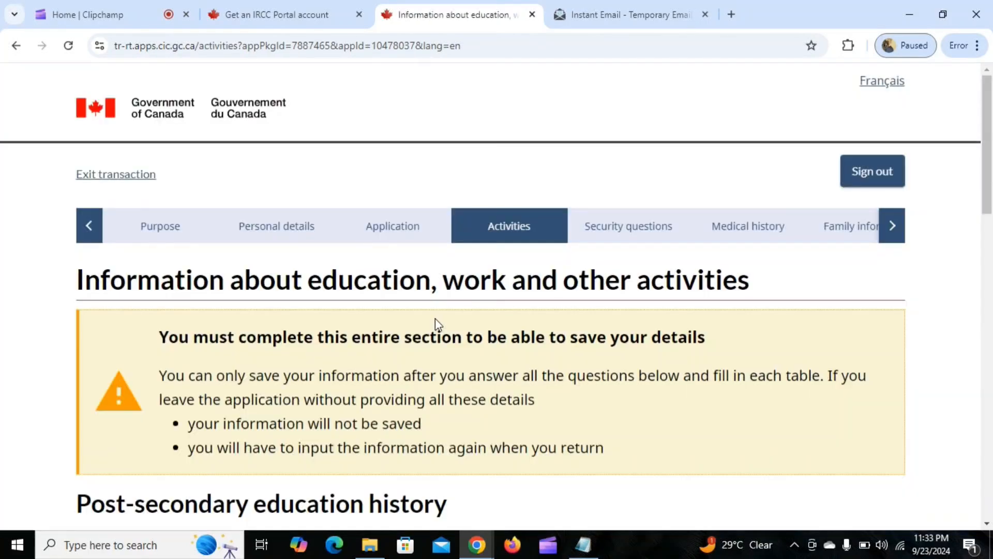
Answer Yes to having studied at a post-secondary school.
scroll(324, 350, "down", 3)
scroll(547, 196, "down", 3)
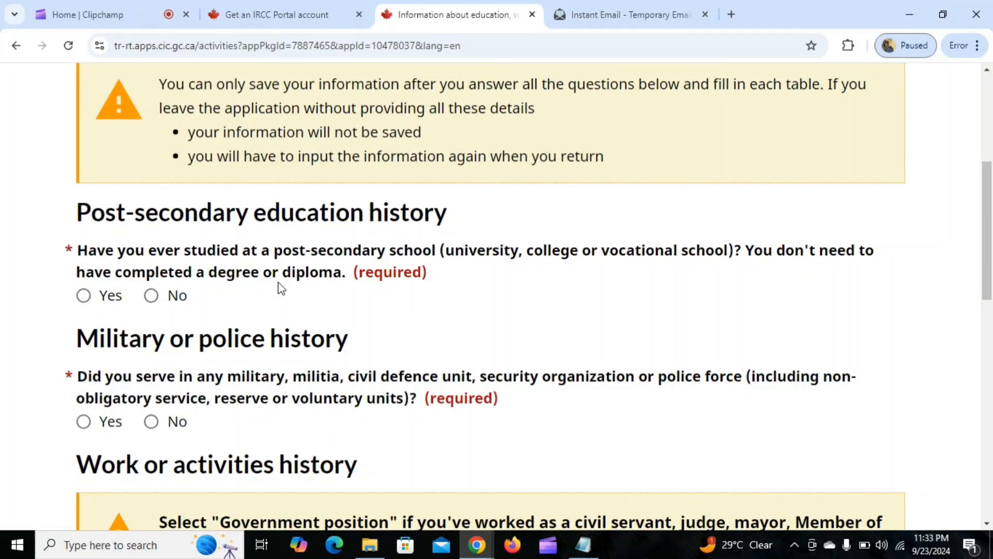
left_click(84, 297)
scroll(411, 244, "down", 3)
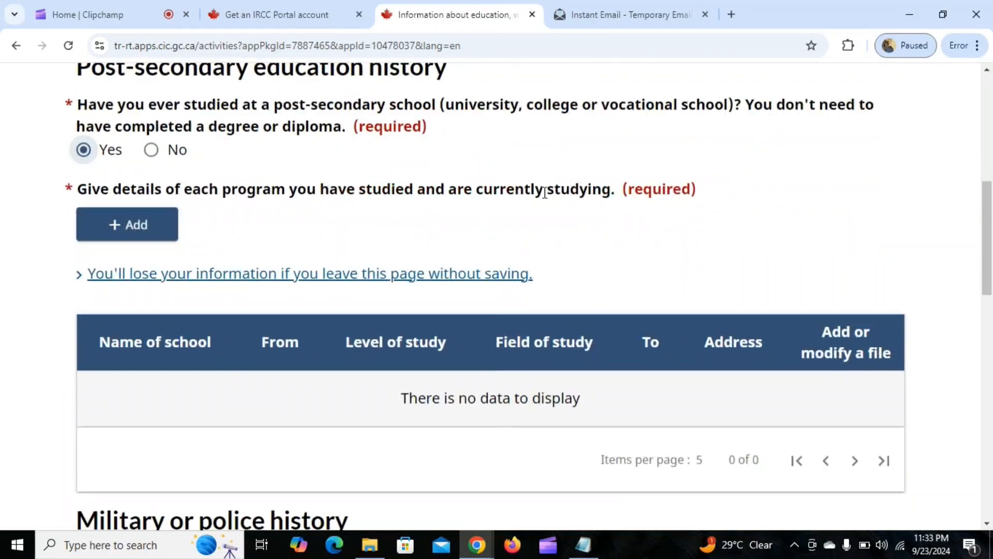
Add a post-secondary education entry with delhi university as the school name.
left_click(174, 228)
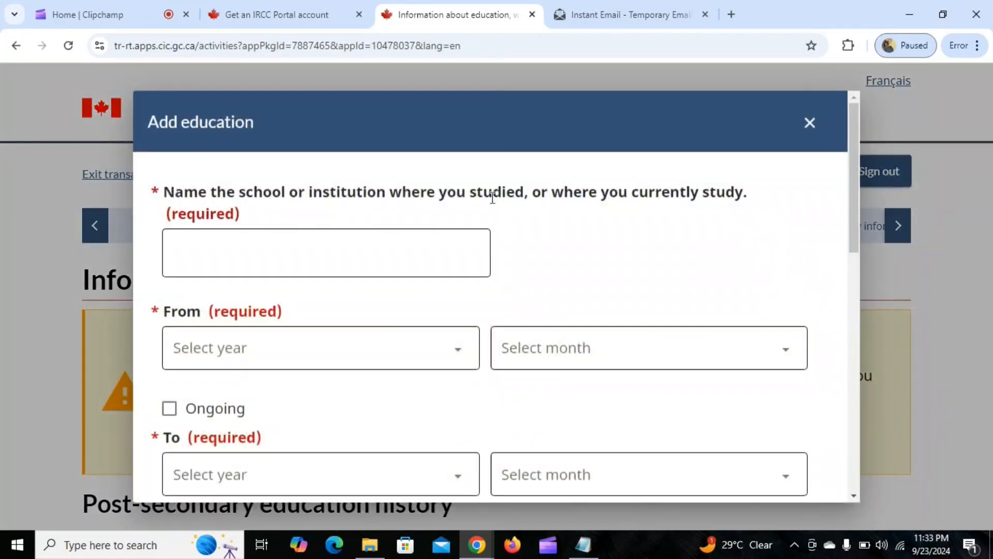
left_click(284, 250)
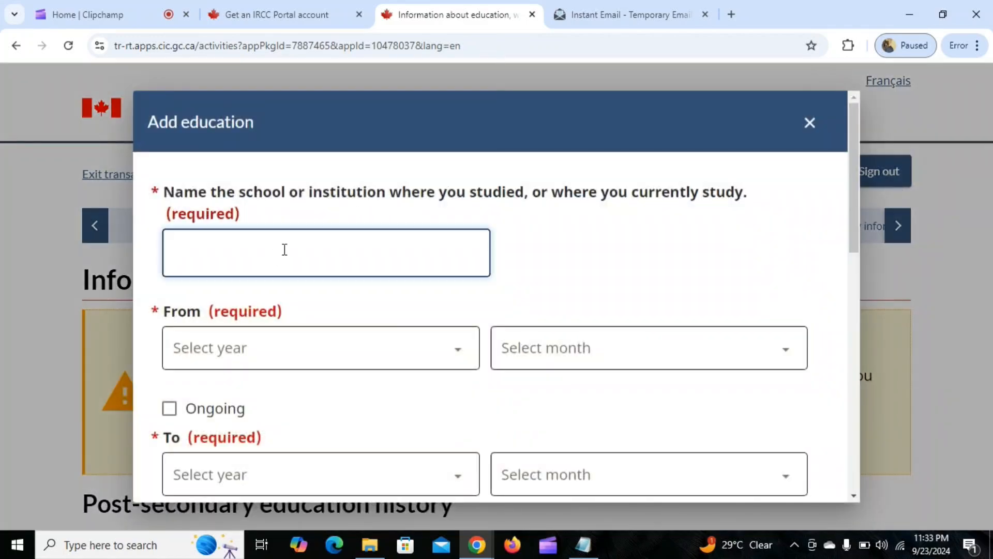
type("delhi univer")
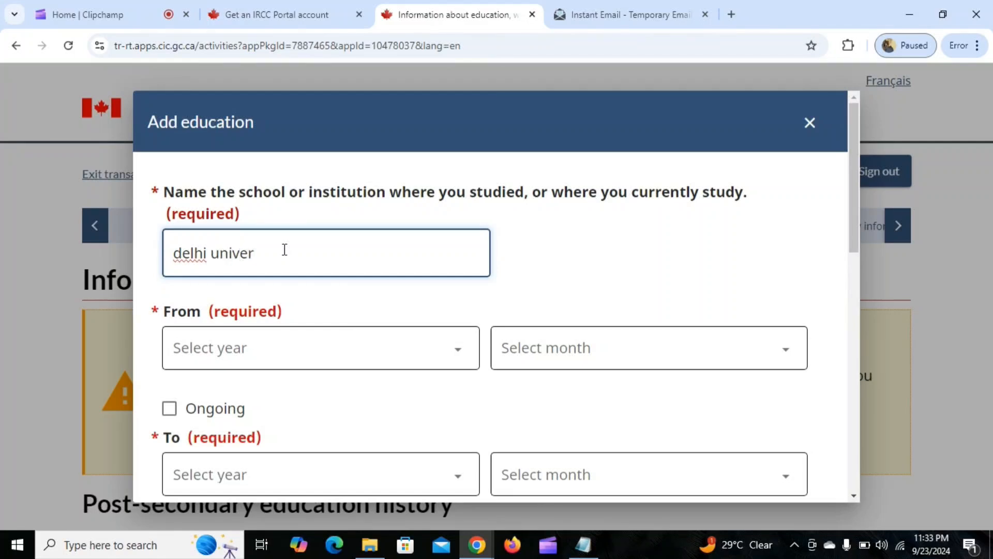
type("sity")
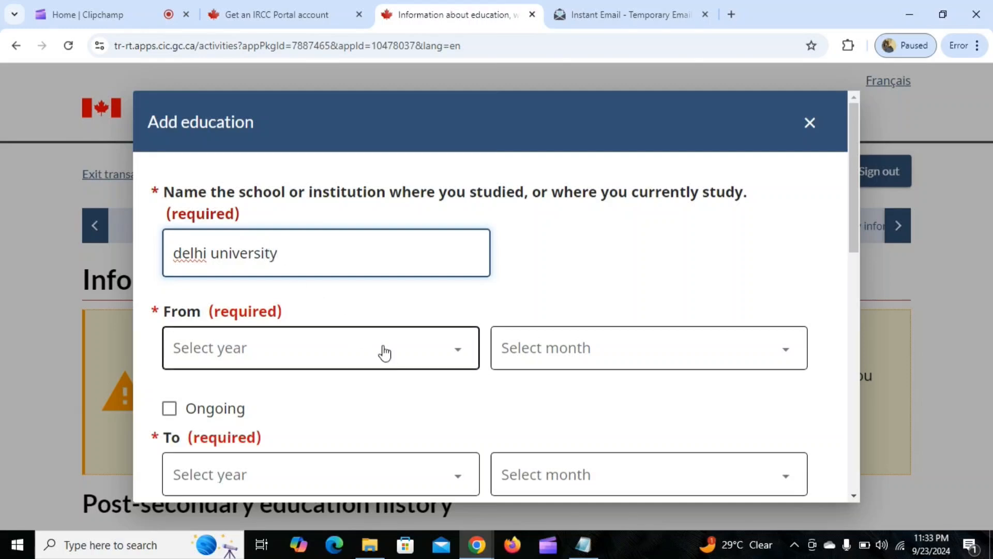
Set the study period at the university from July 2017 to August 2020.
left_click(381, 351)
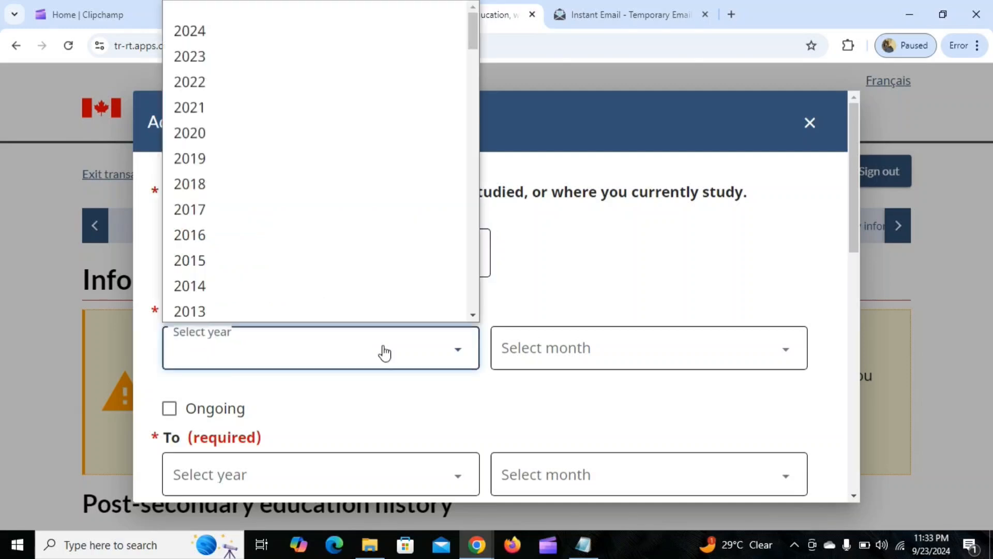
left_click(344, 209)
left_click(648, 347)
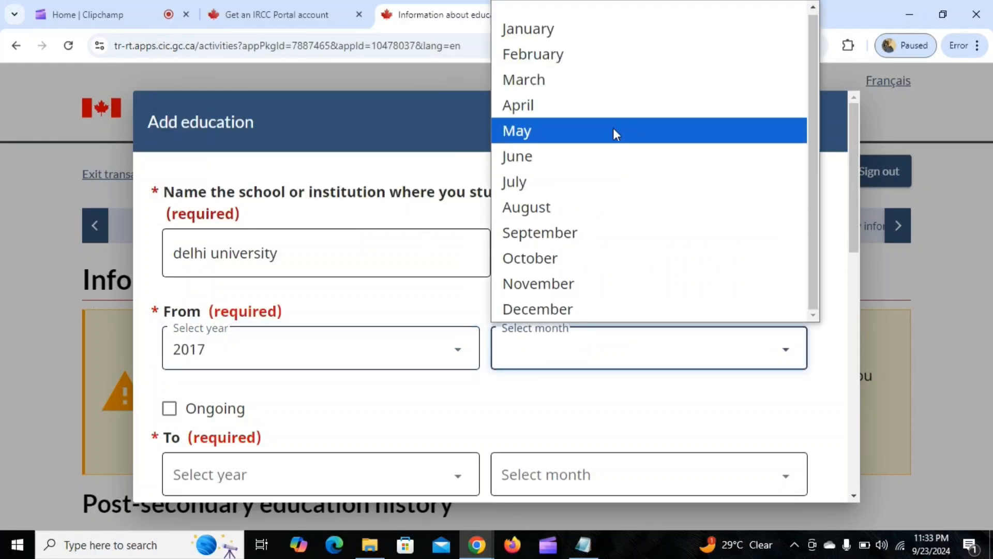
left_click(581, 188)
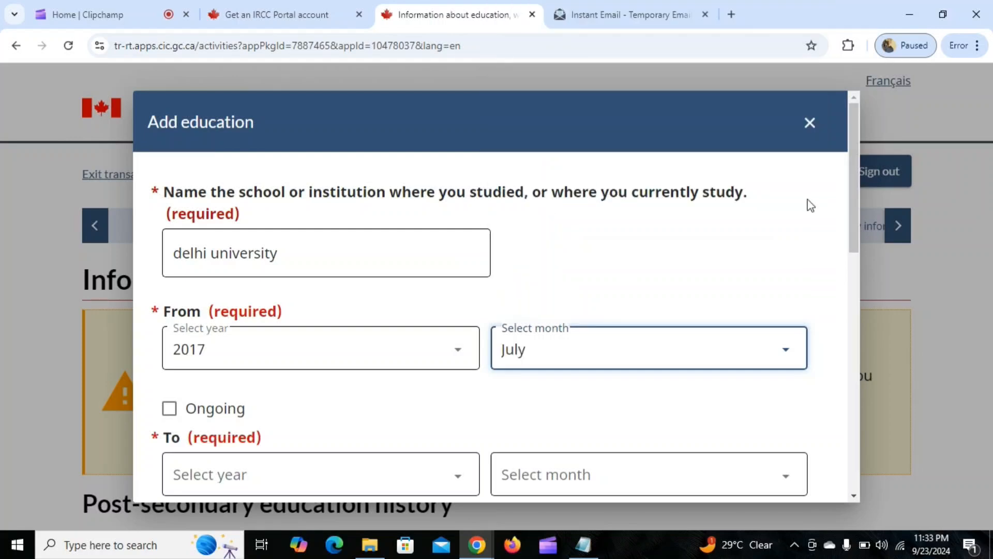
scroll(372, 288, "down", 3)
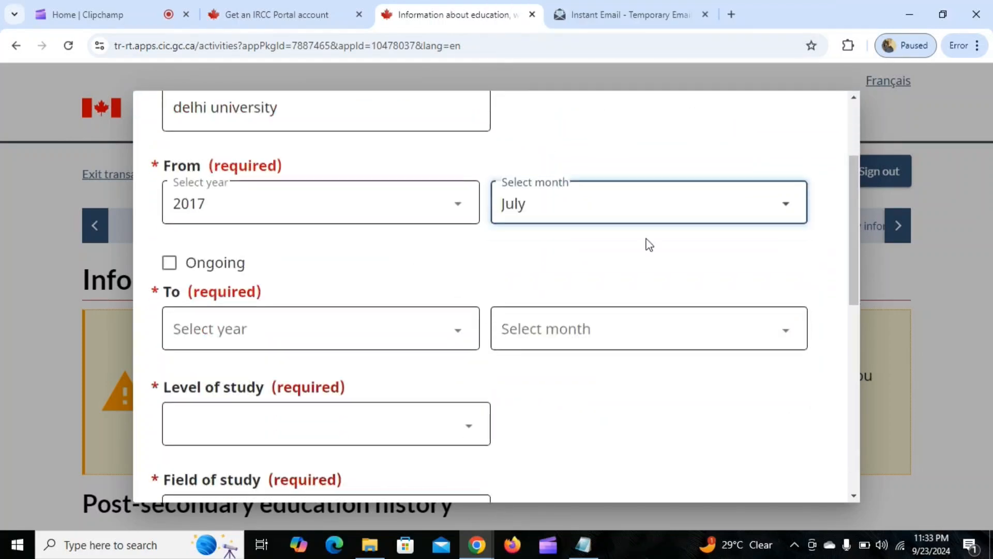
left_click(290, 337)
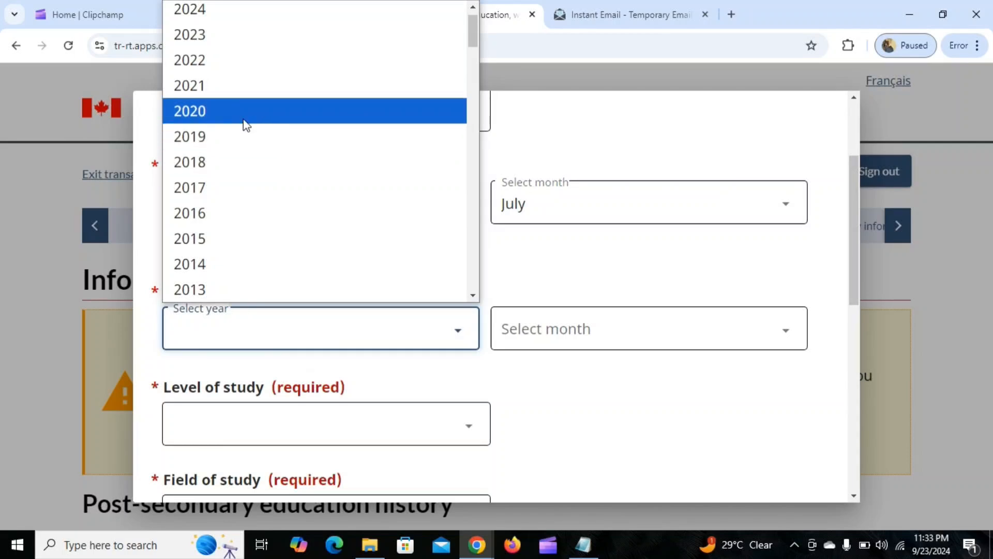
left_click(244, 130)
left_click(613, 329)
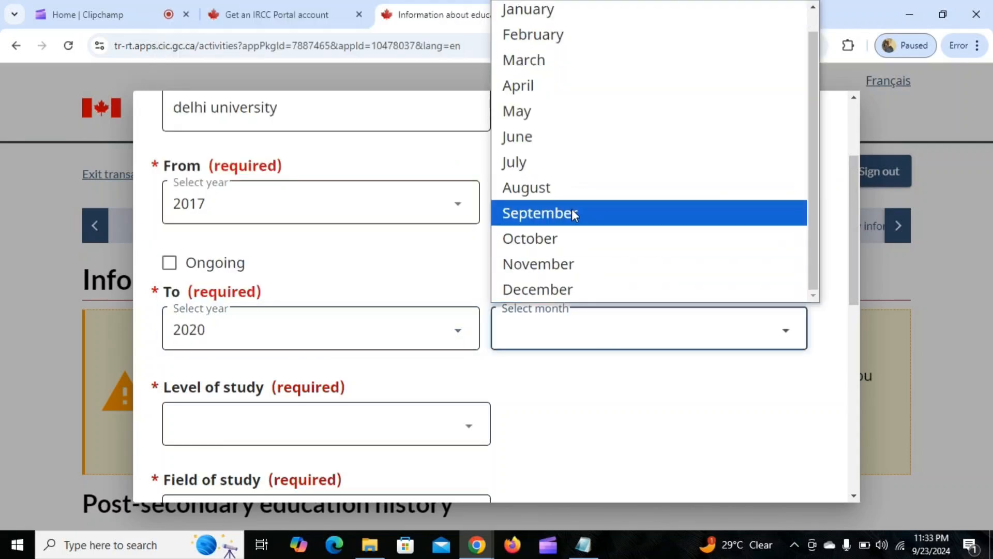
left_click(569, 198)
Set the level of study to University - Bachelor's Deg. and the field of study to Science, Applied.
scroll(376, 289, "down", 1)
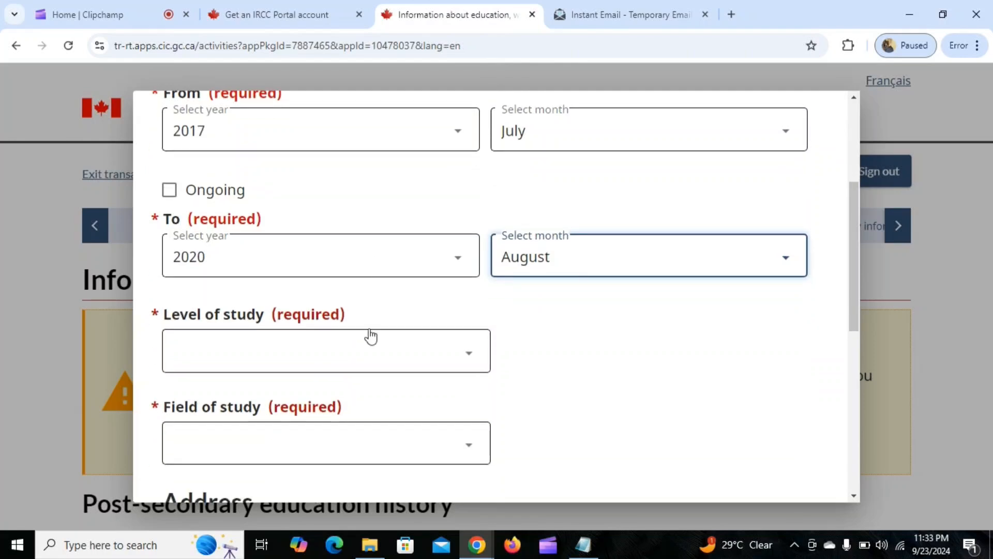
left_click(366, 349)
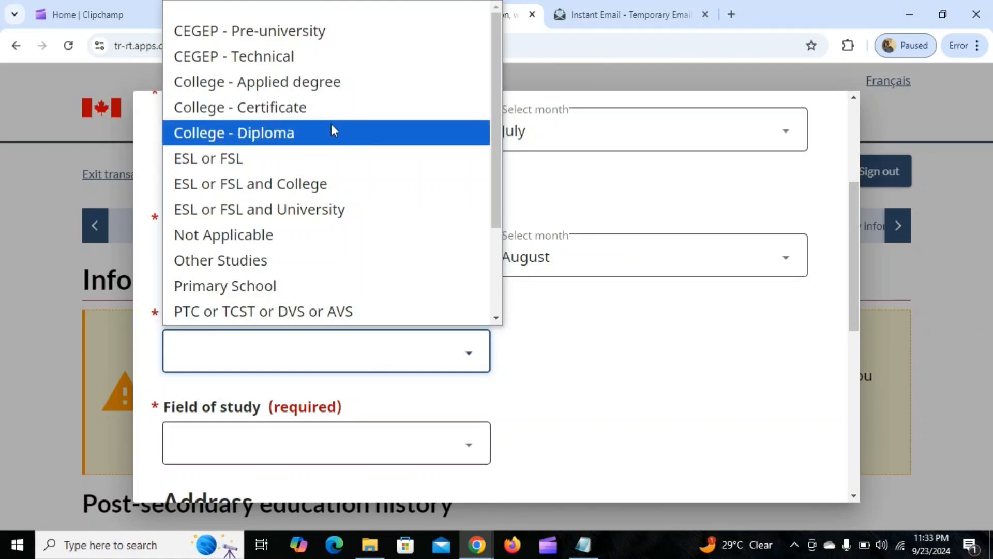
scroll(331, 130, "down", 2)
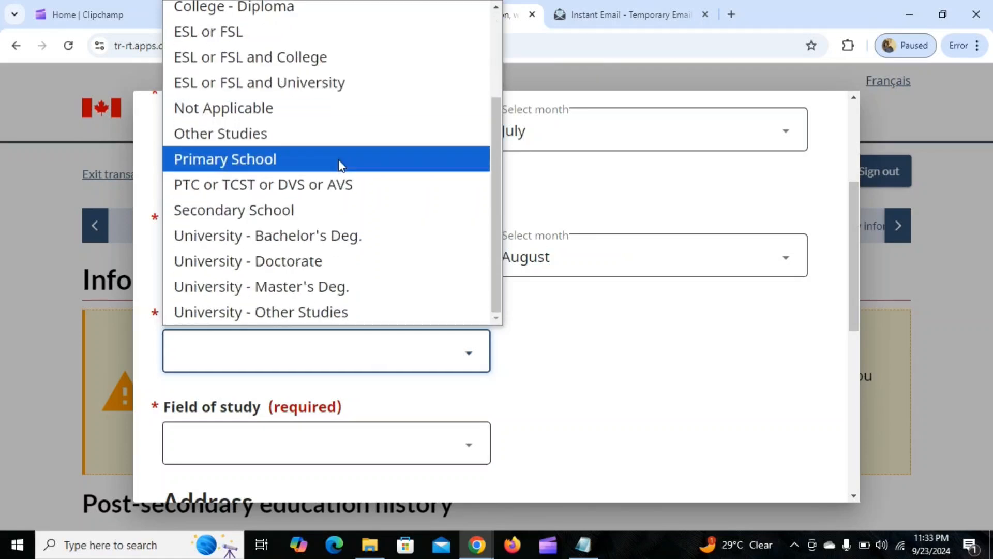
left_click(390, 235)
scroll(570, 355, "down", 3)
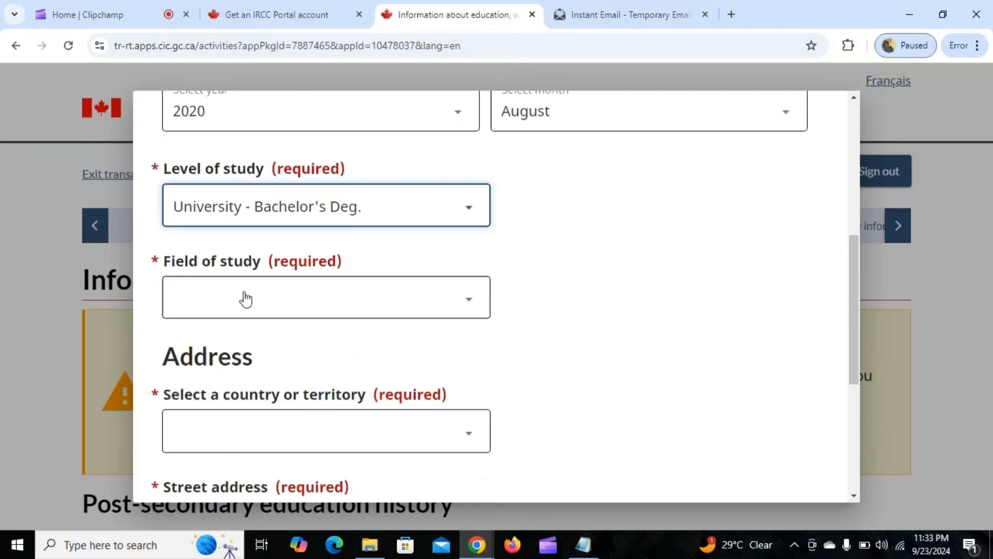
left_click(377, 307)
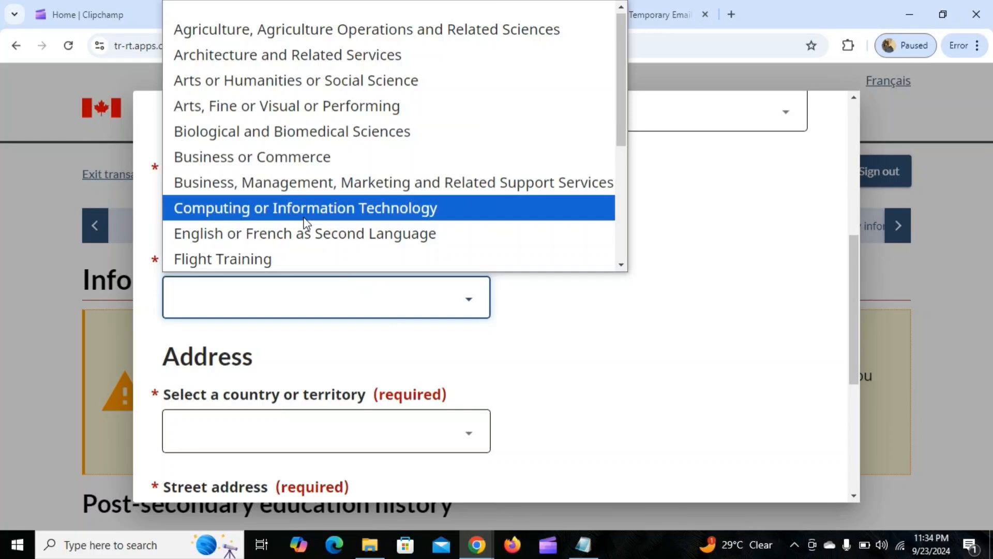
scroll(306, 224, "down", 2)
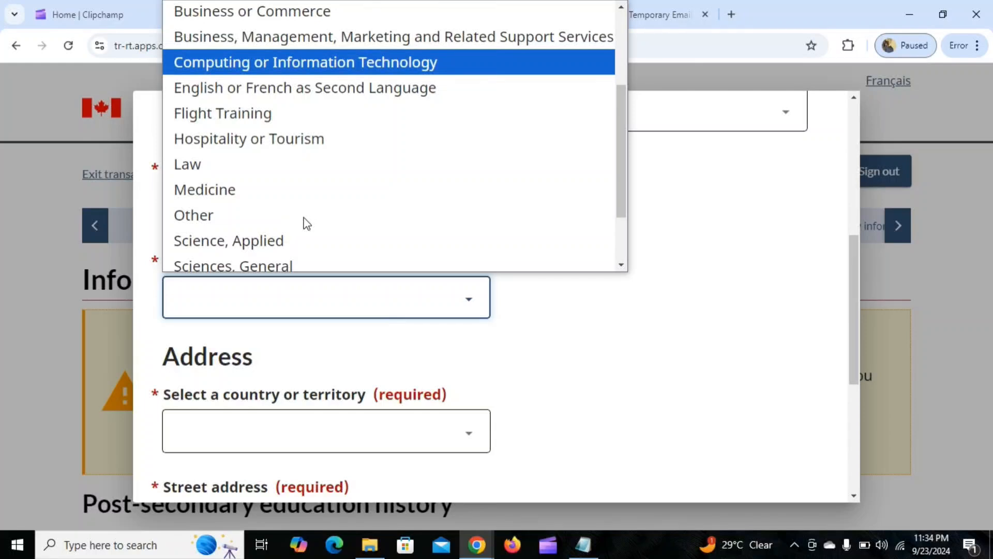
left_click(303, 239)
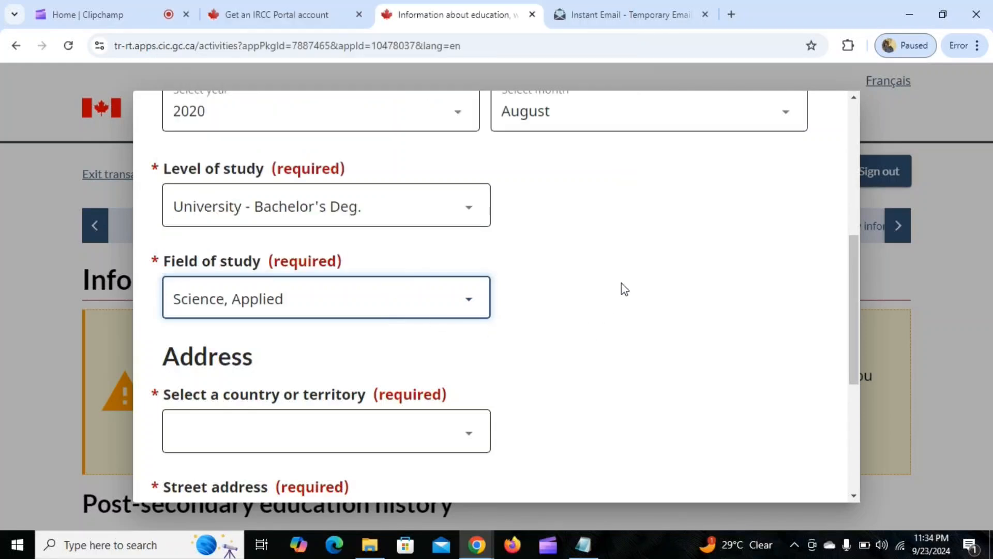
Choose India as the country in the school's address.
scroll(543, 248, "down", 2)
scroll(542, 247, "down", 2)
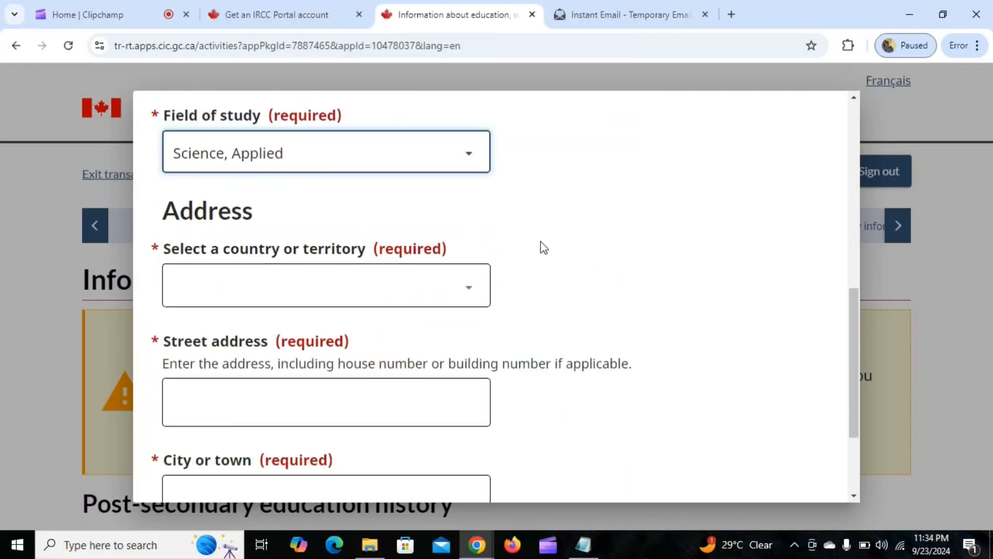
left_click(274, 285)
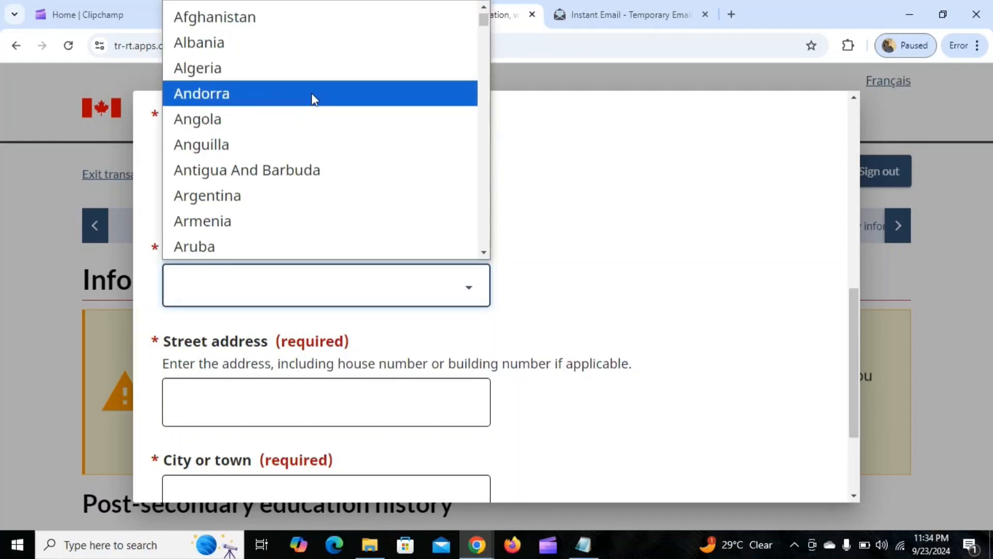
type("in")
key("Return")
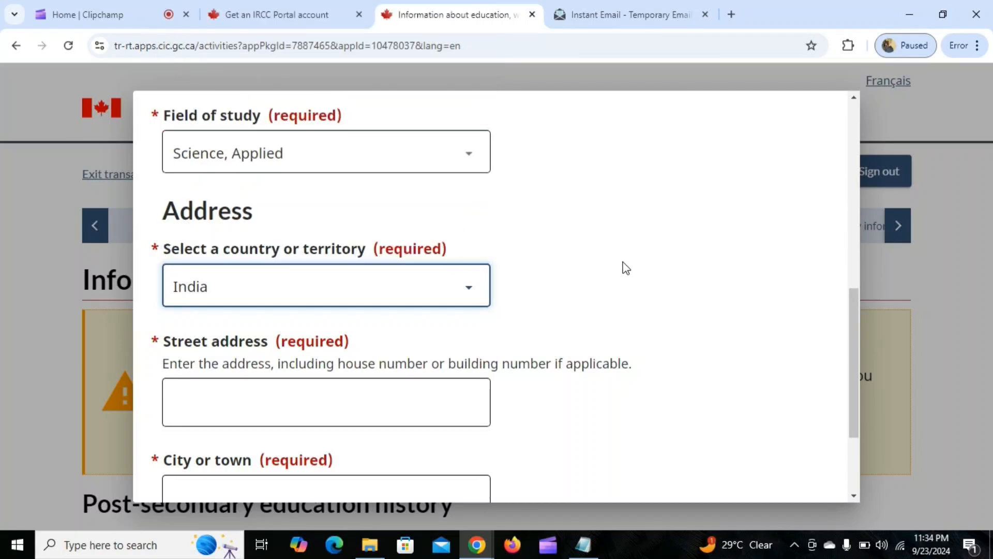
Enter the school's street address, including the building number.
scroll(626, 268, "down", 3)
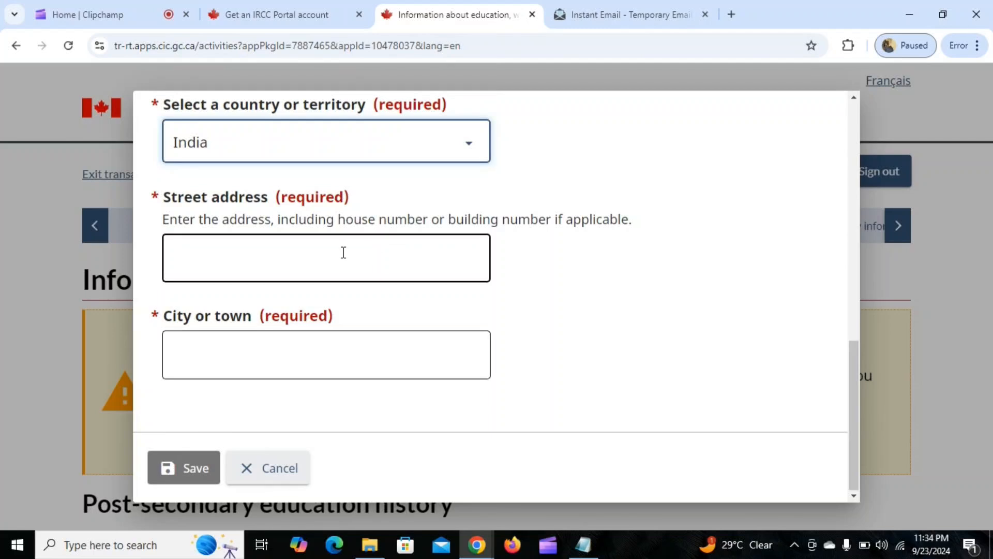
left_click(343, 252)
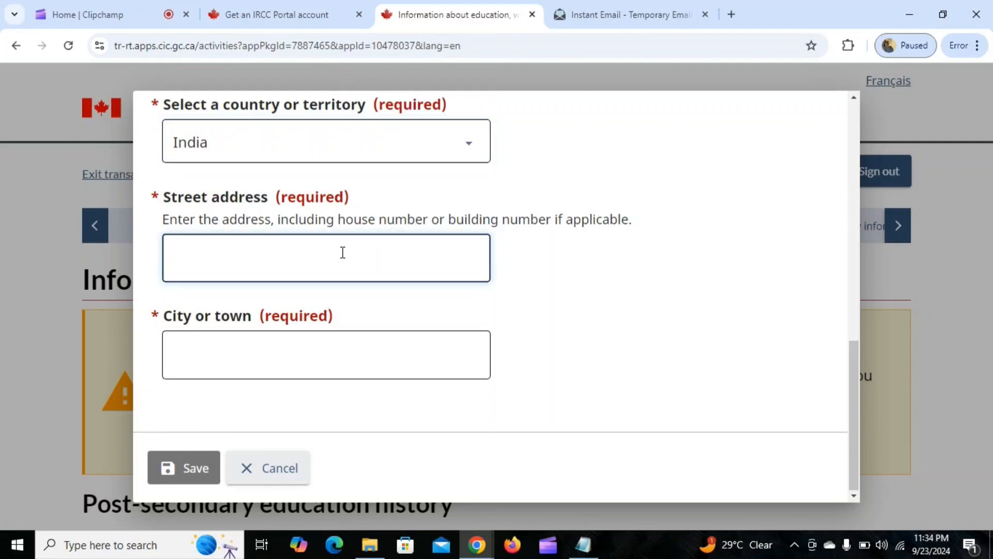
type("a 123 rajiv")
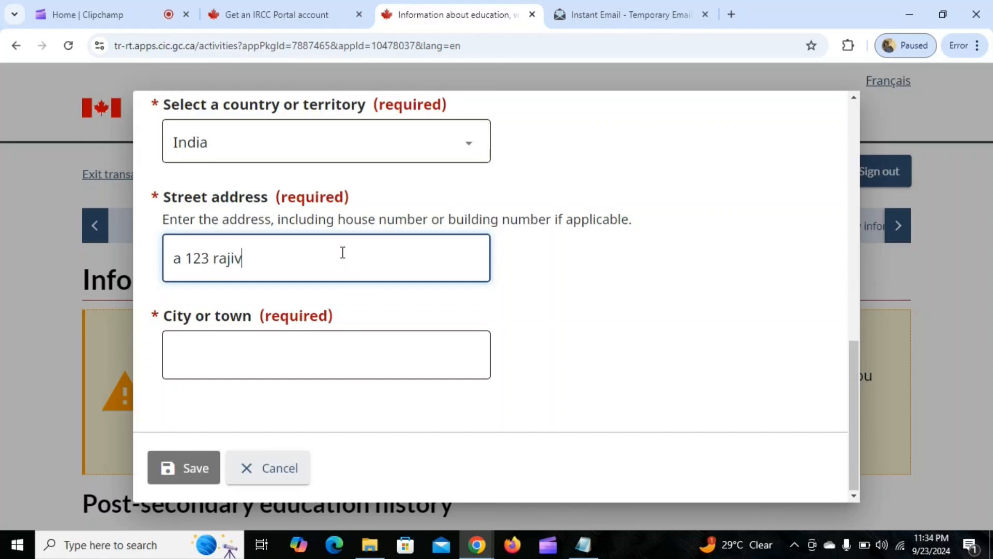
type(" nagar")
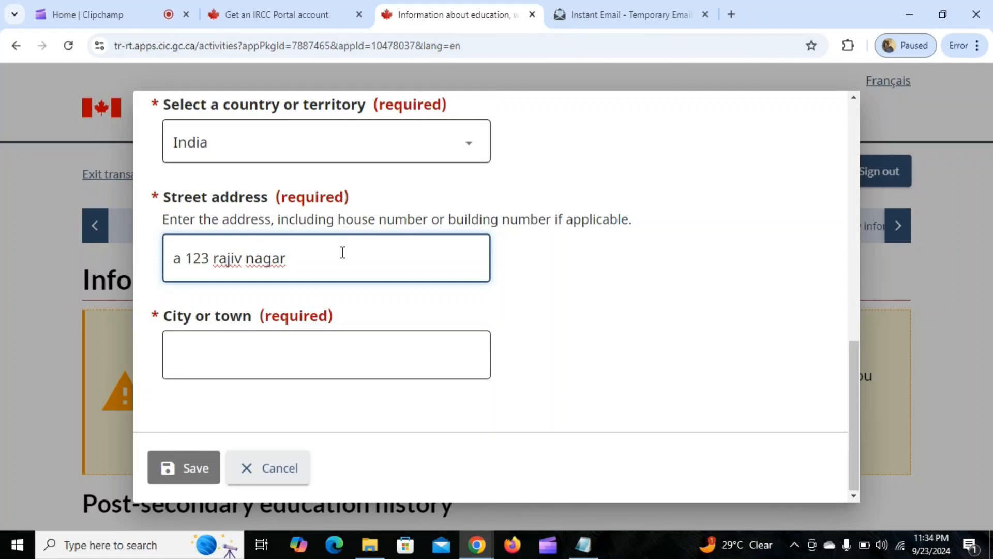
type(" hauz khas")
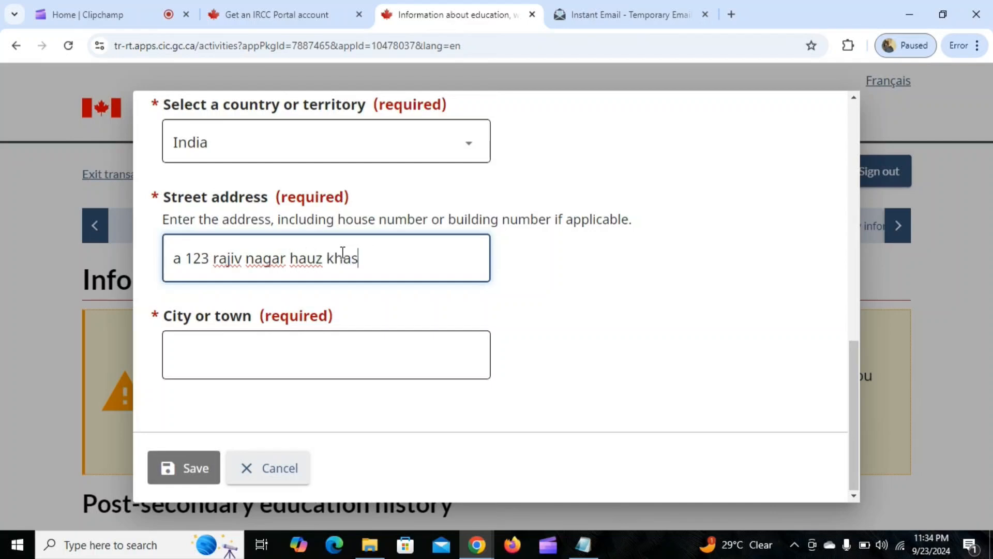
Enter delhi as the school's city and save the education entry.
left_click(349, 359)
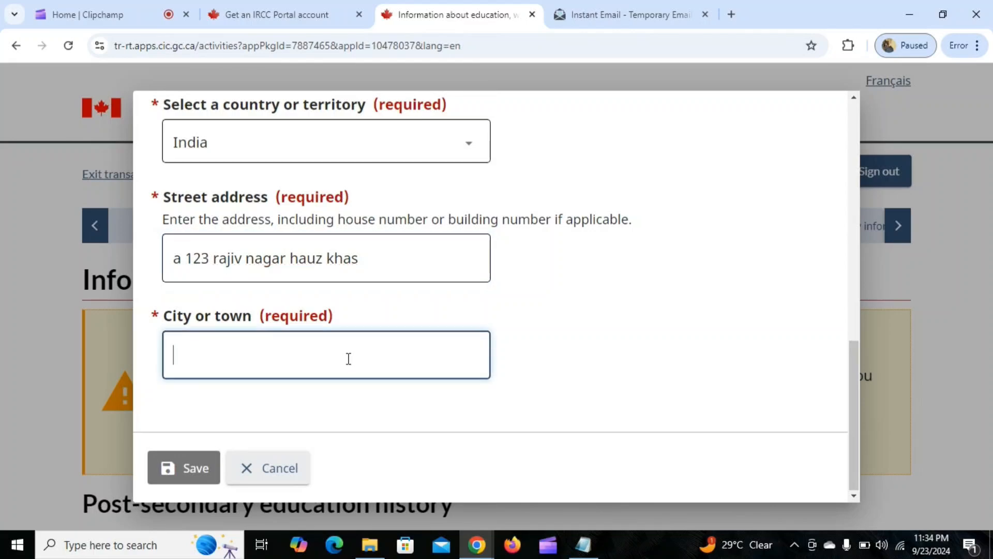
type("delh")
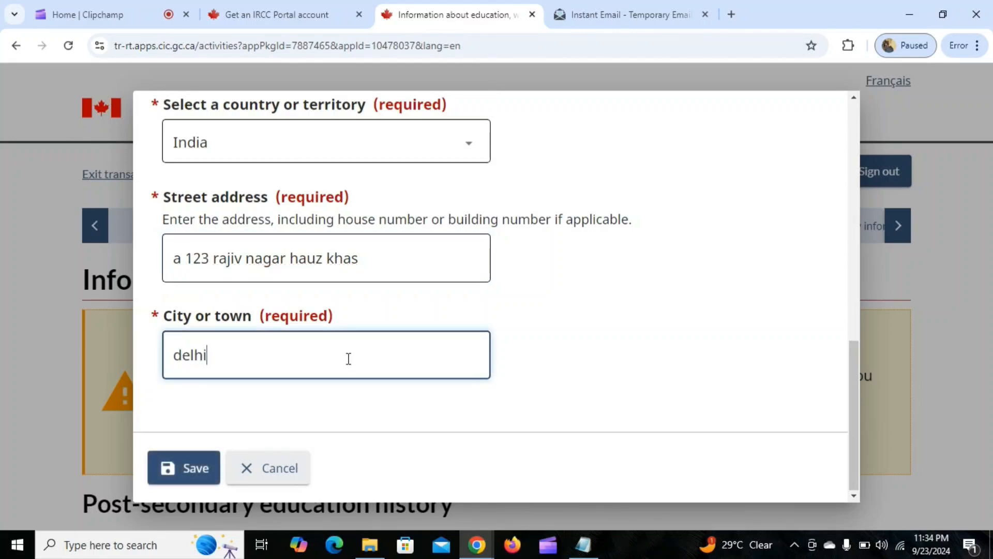
type("i")
left_click(195, 467)
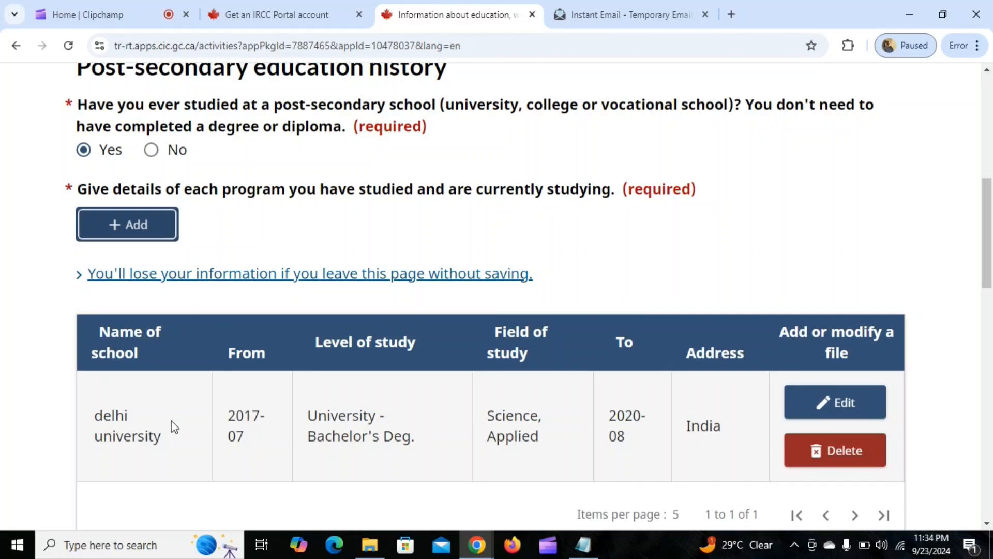
Answer No to having served in any military, militia, civil defence unit, security organization or police force.
scroll(444, 397, "down", 1)
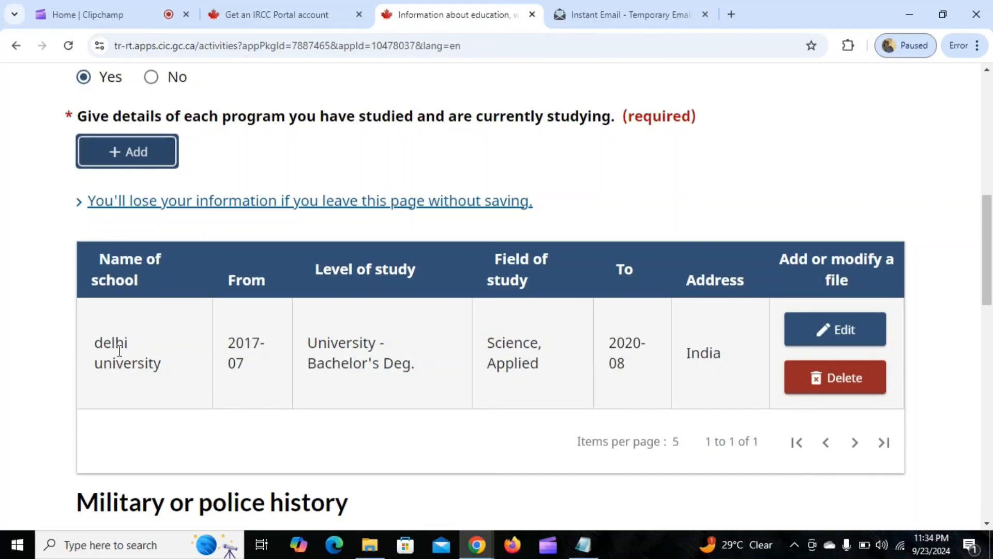
scroll(548, 333, "down", 3)
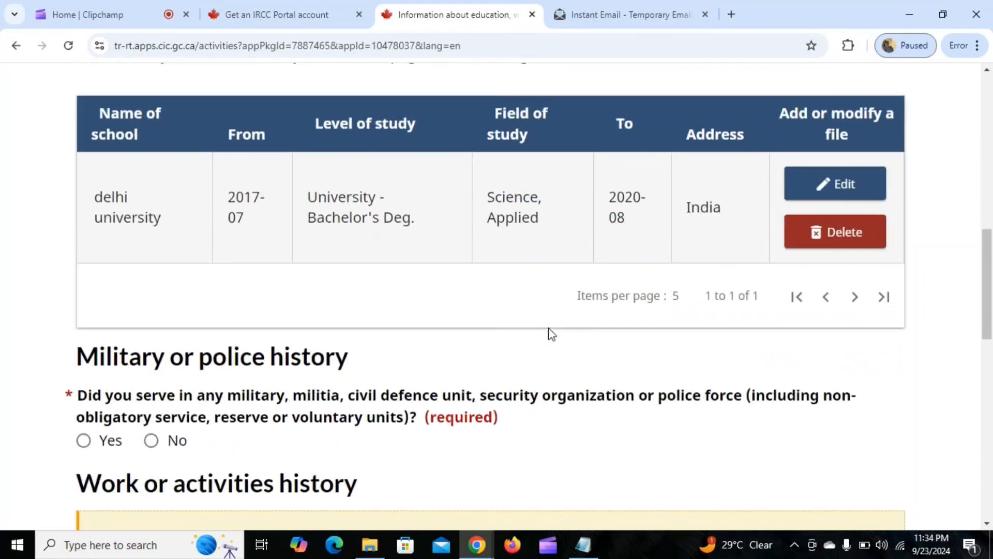
scroll(452, 341, "down", 2)
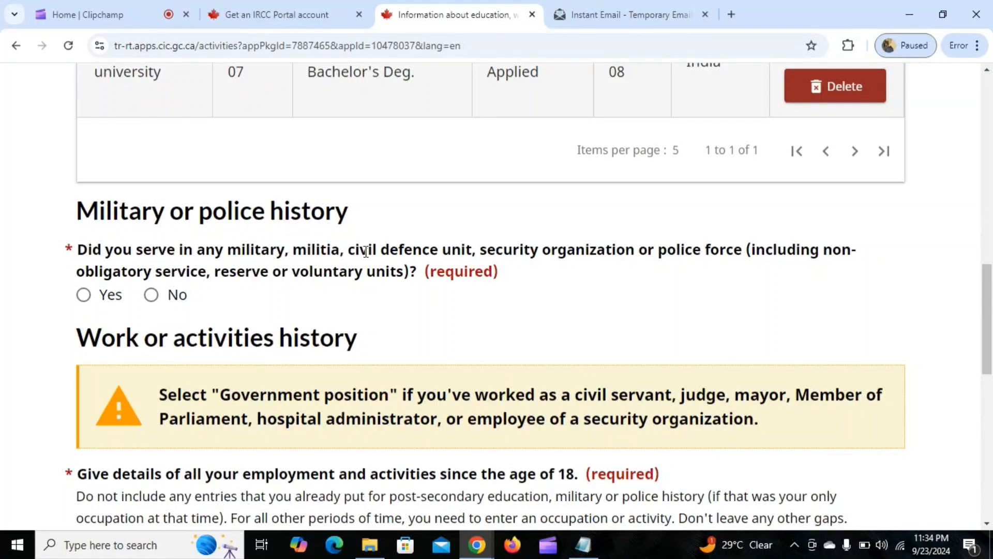
scroll(519, 291, "down", 3)
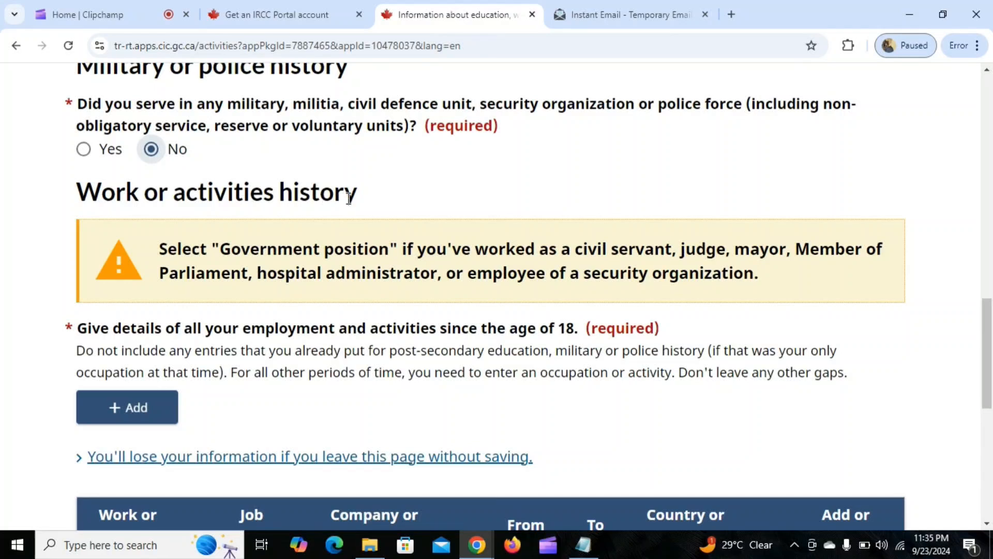
scroll(429, 249, "down", 1)
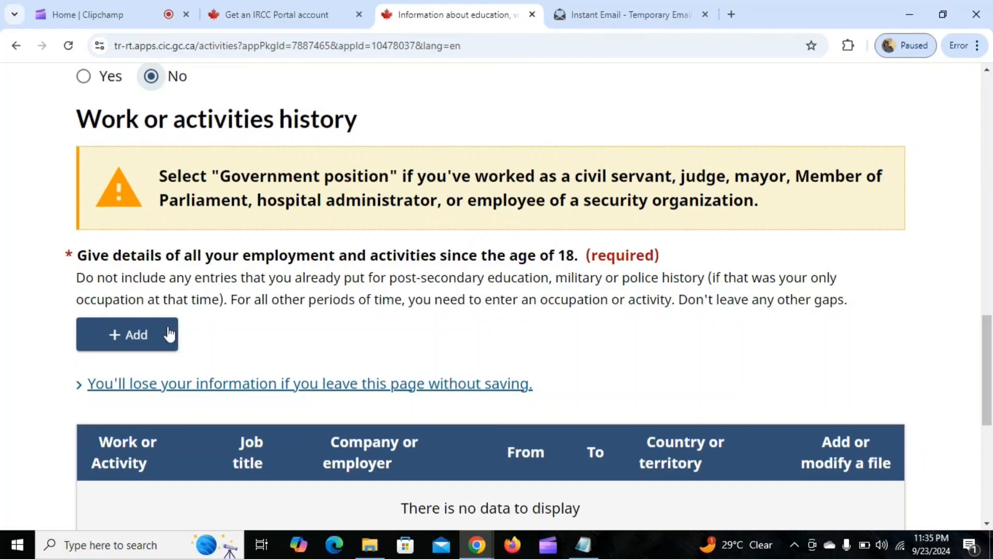
Add a work history entry starting in November 2016 and mark it as ongoing.
left_click(138, 336)
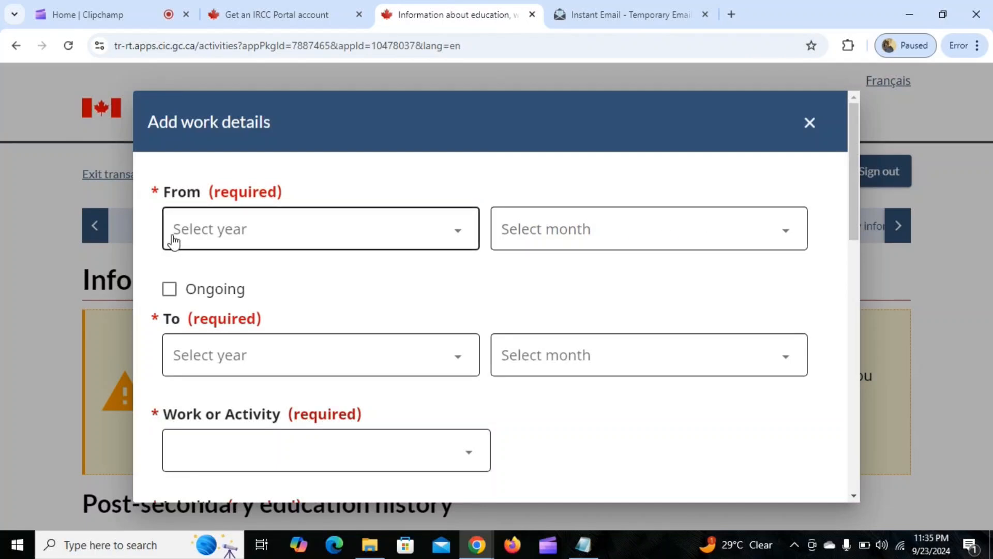
left_click(320, 236)
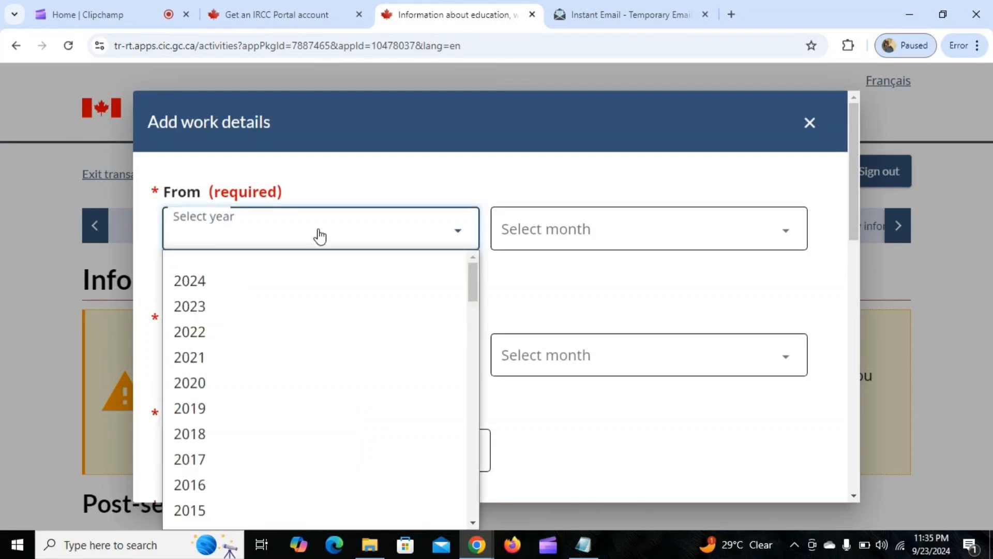
left_click(241, 491)
left_click(567, 235)
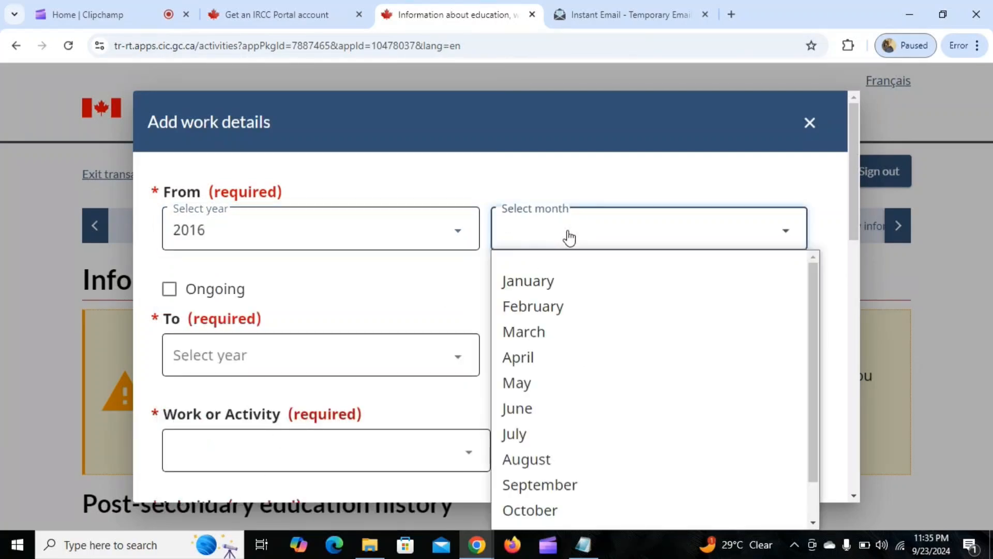
scroll(592, 471, "down", 1)
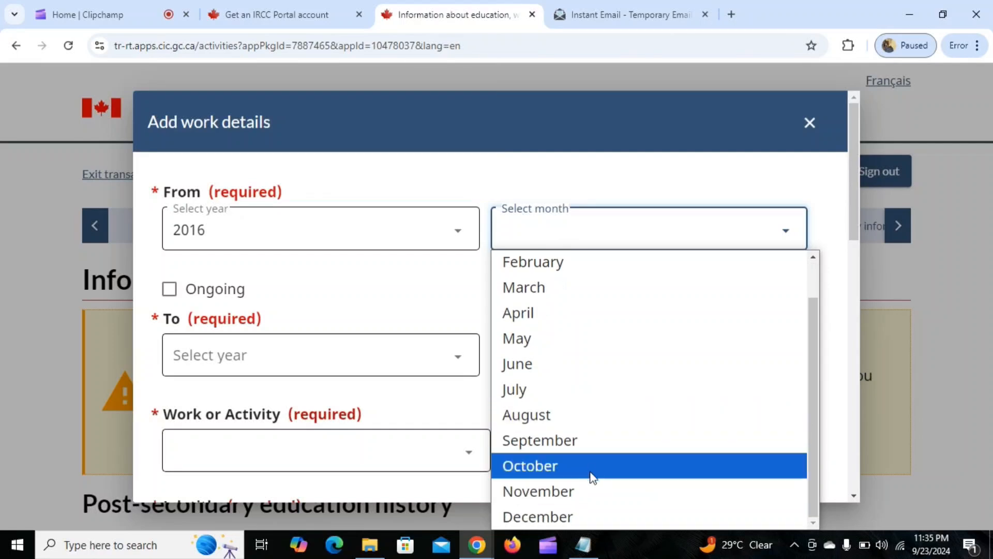
left_click(588, 488)
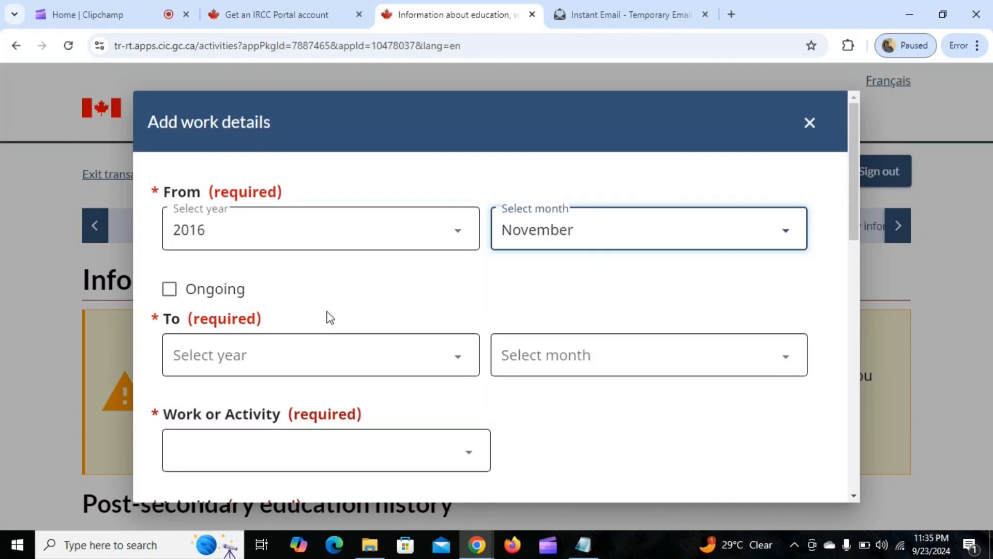
left_click(170, 290)
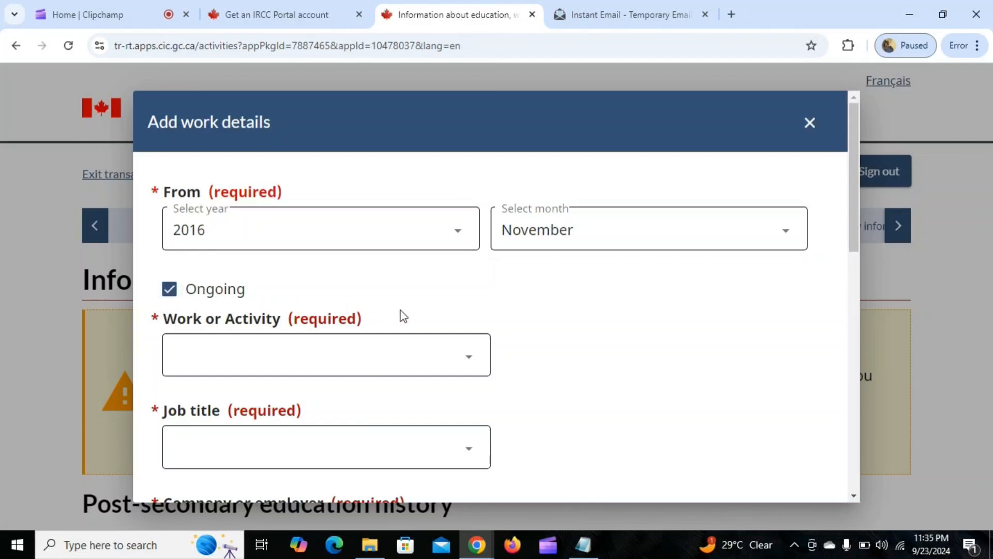
Set the entry's work or activity to Health occupations.
scroll(486, 299, "down", 1)
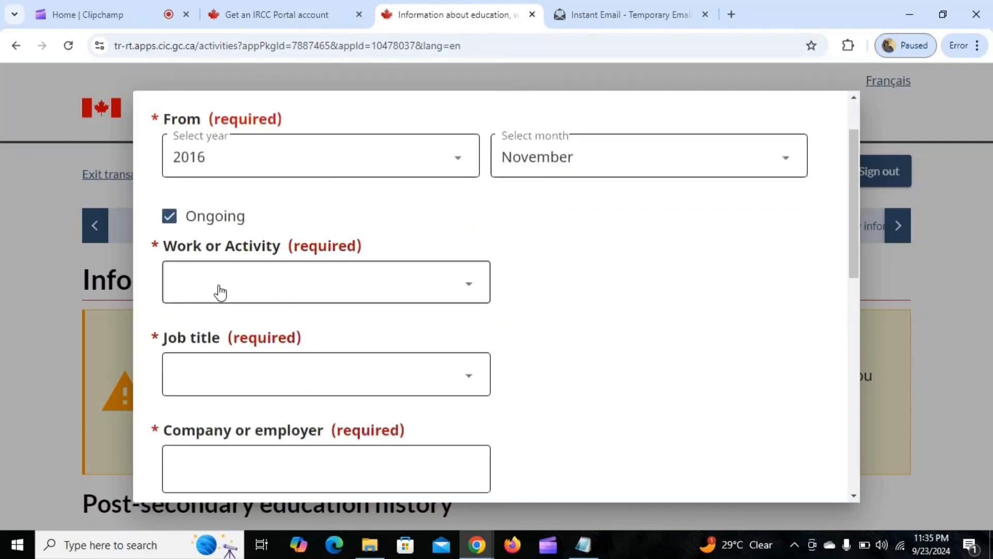
left_click(288, 293)
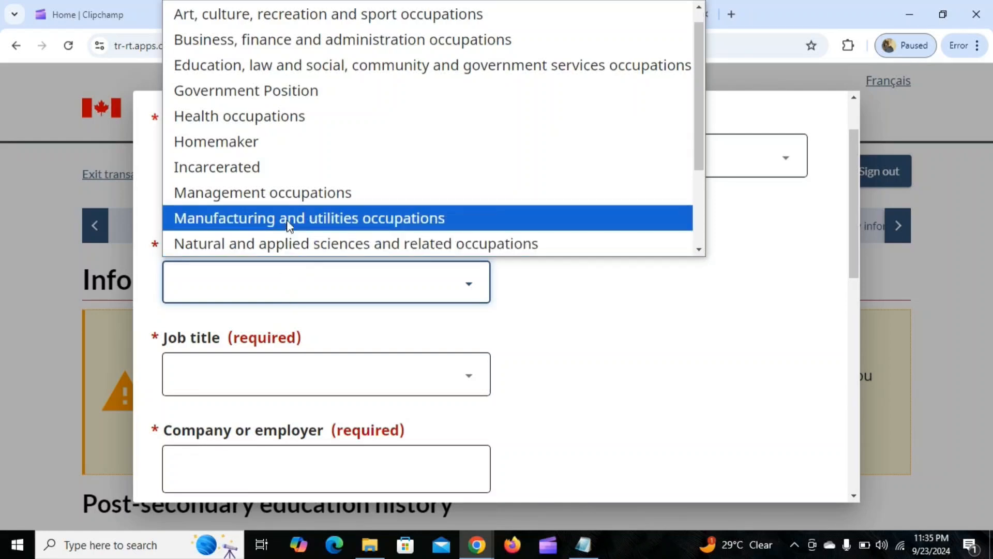
left_click(287, 117)
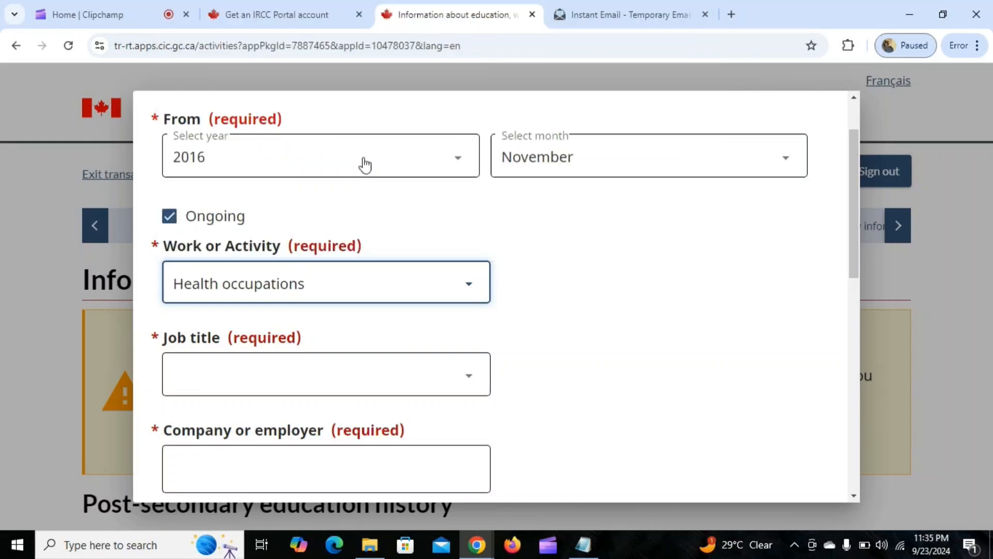
Choose Nursing Officer as the job title for the work entry.
scroll(584, 269, "down", 2)
left_click(352, 244)
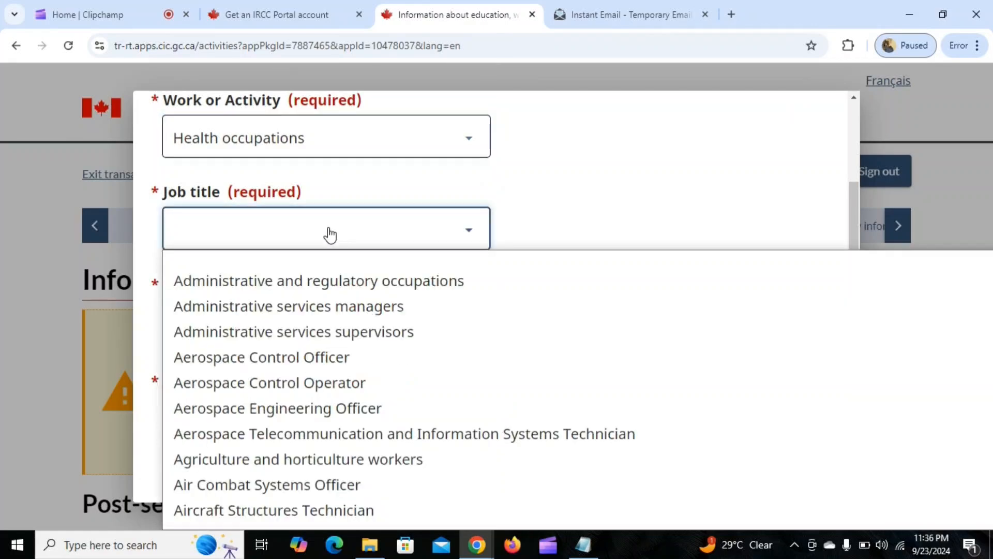
scroll(337, 413, "down", 7)
scroll(331, 434, "down", 5)
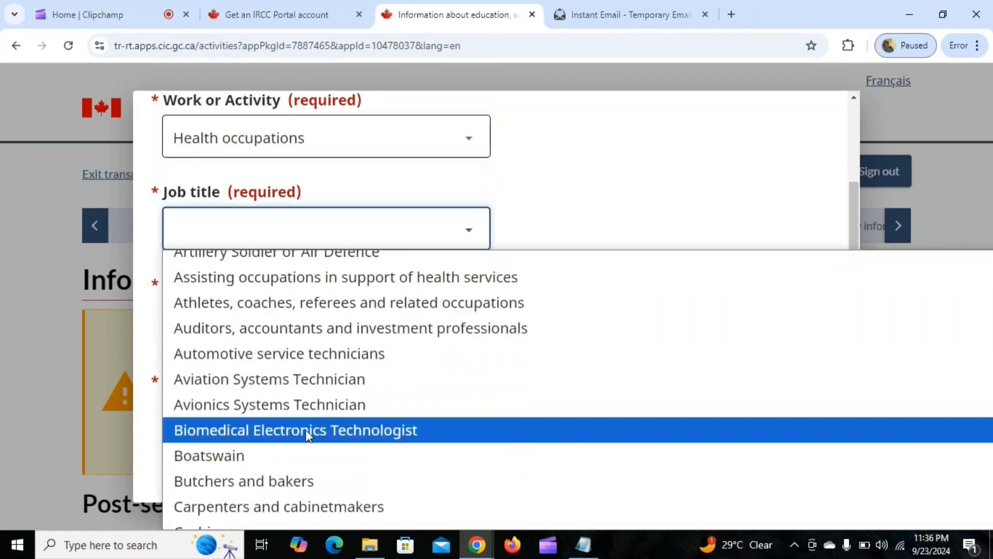
scroll(314, 446, "down", 4)
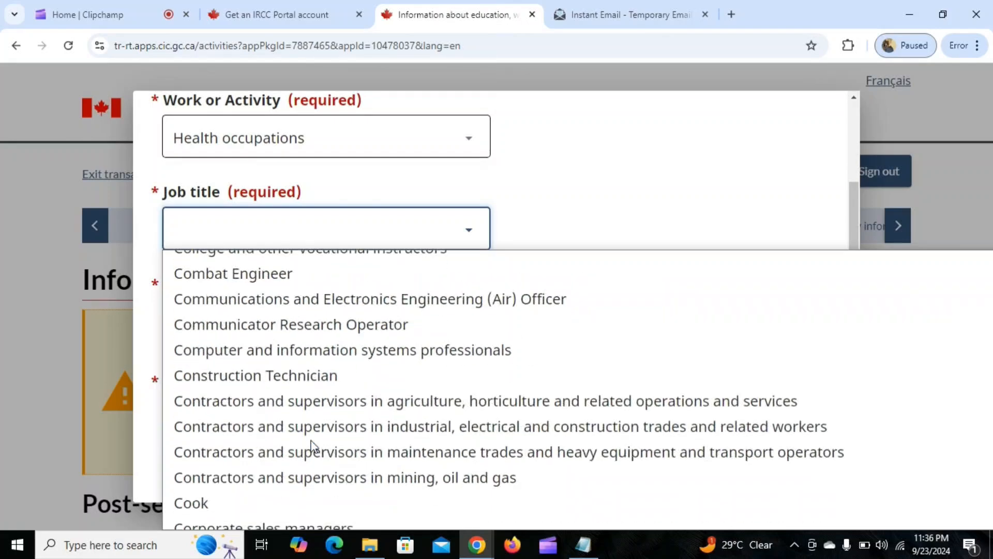
scroll(314, 446, "up", 1)
scroll(314, 446, "down", 10)
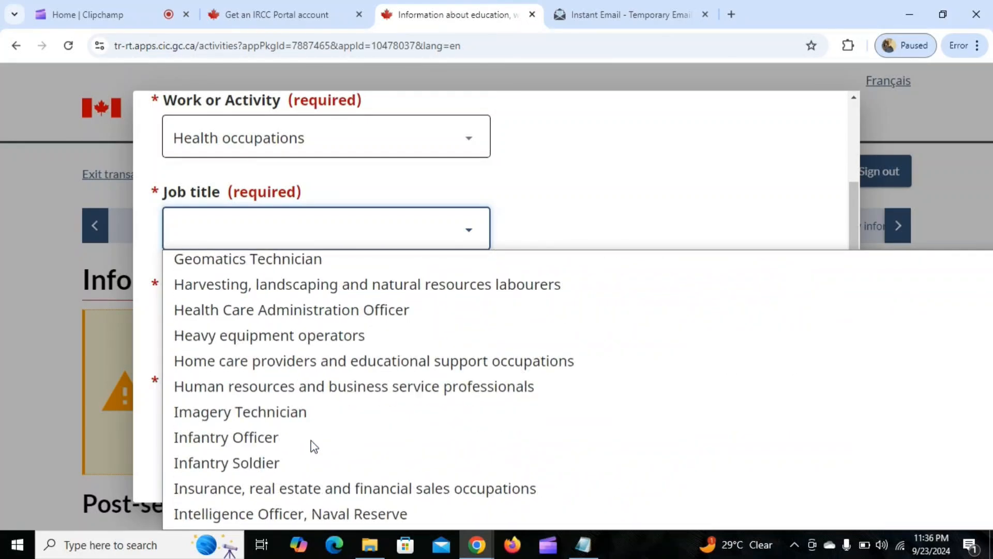
scroll(313, 446, "down", 10)
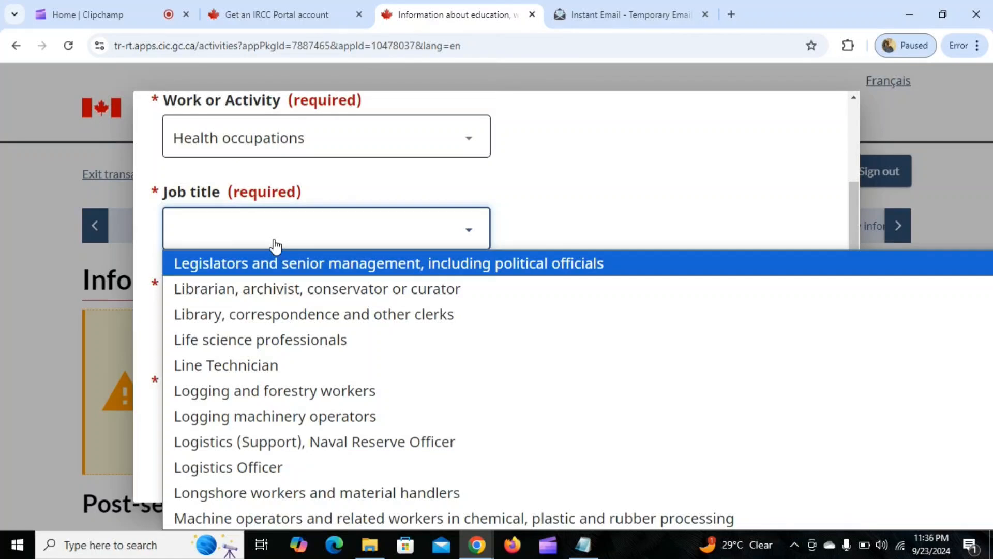
type("nu")
key("Return")
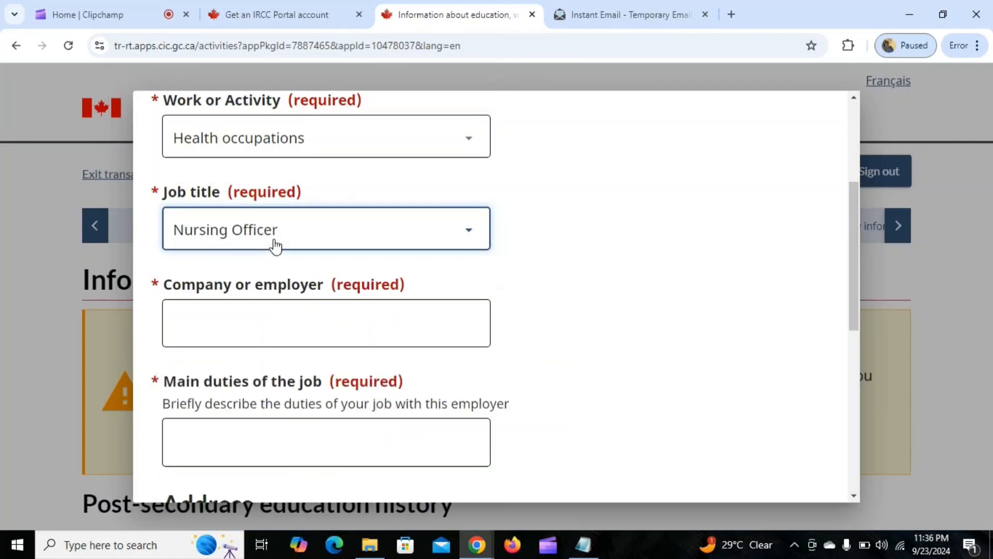
Enter ram hospital as the company or employer.
left_click(249, 326)
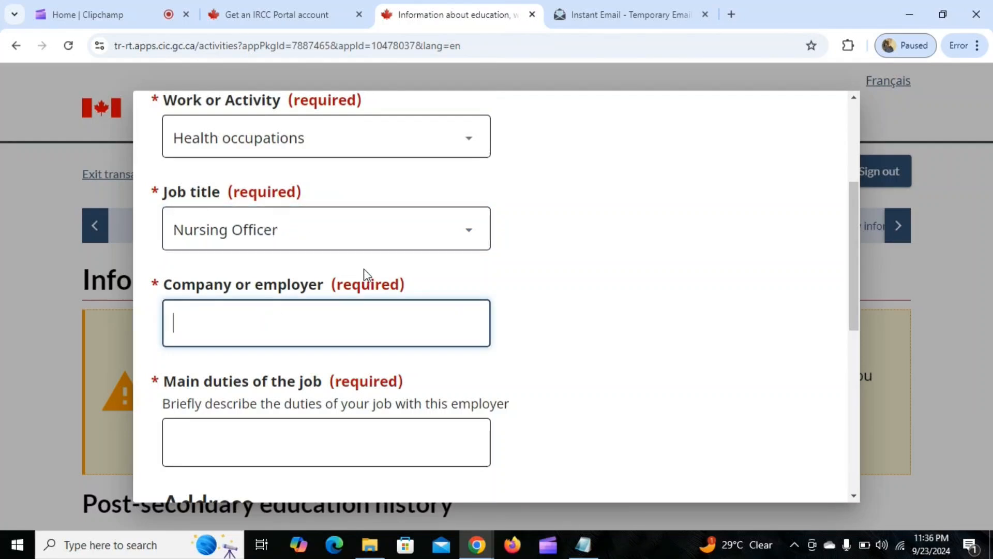
scroll(570, 251, "down", 1)
scroll(570, 250, "down", 1)
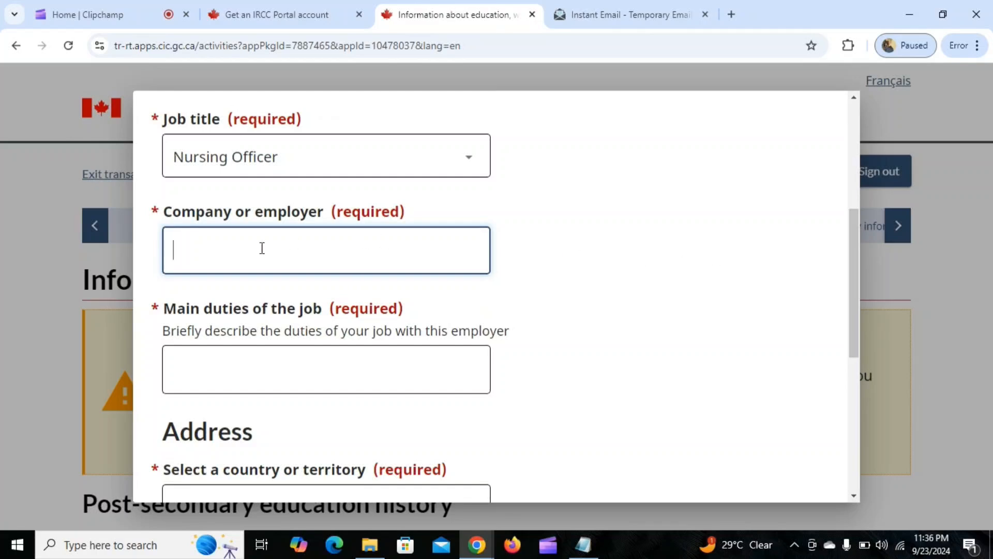
type("ram hospital")
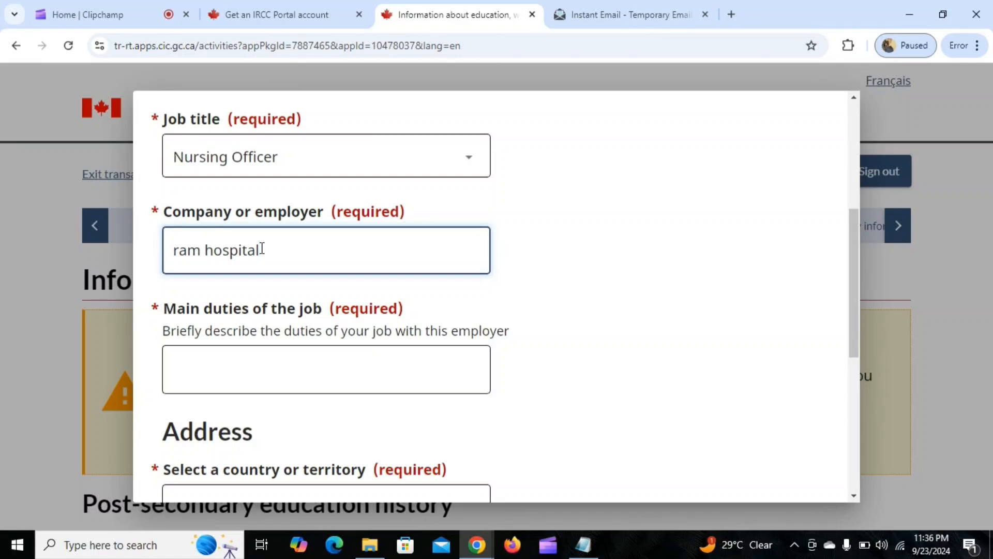
Describe the main duties of the job as "i am nursing officer at ram hospital my duties involes".
scroll(274, 275, "down", 2)
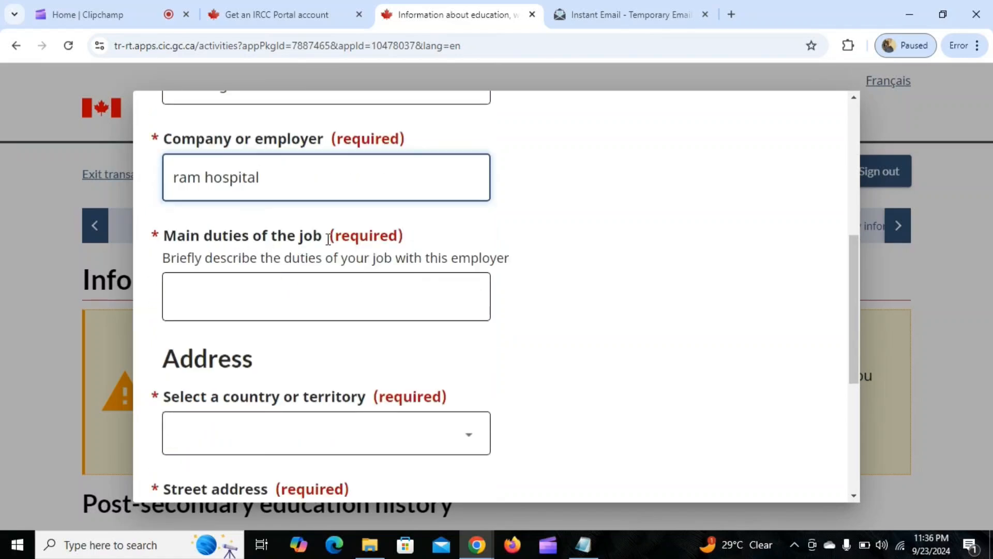
left_click(329, 302)
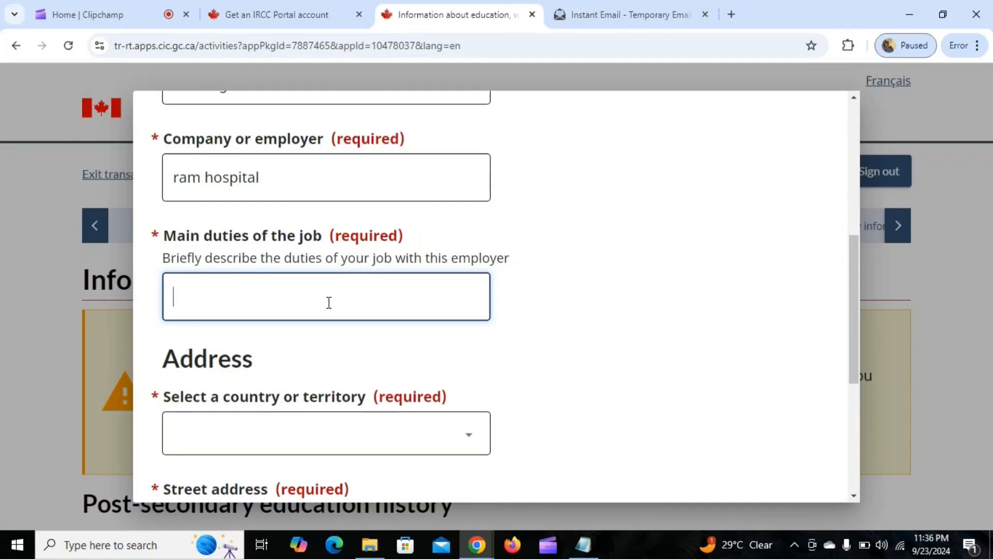
type("i am nursing offi")
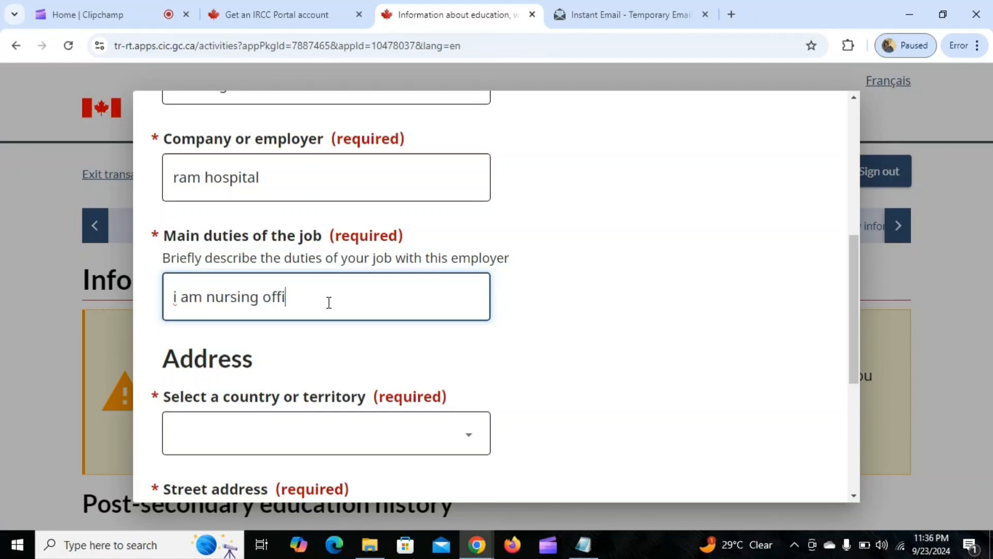
type("cer at ram h")
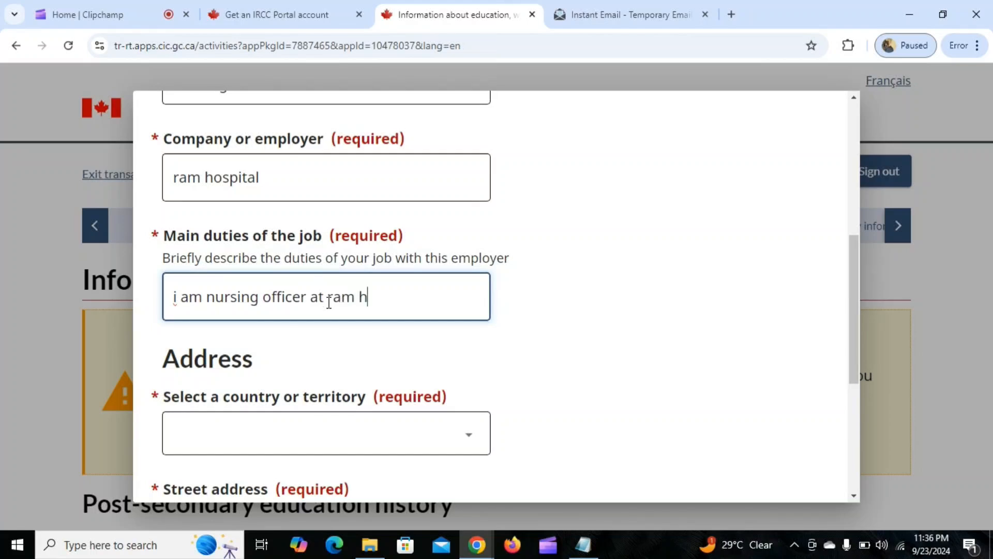
type("ospital my dutie")
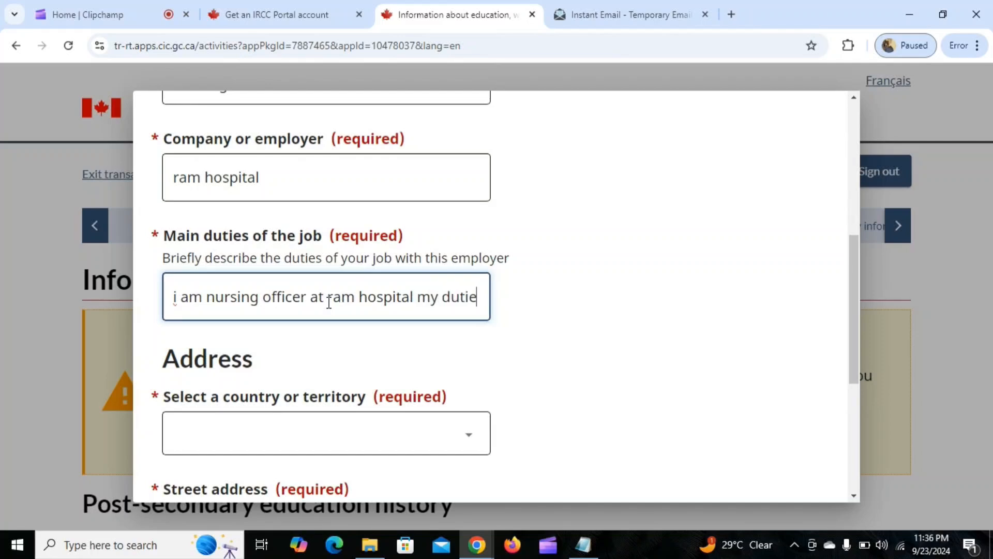
type("s involes")
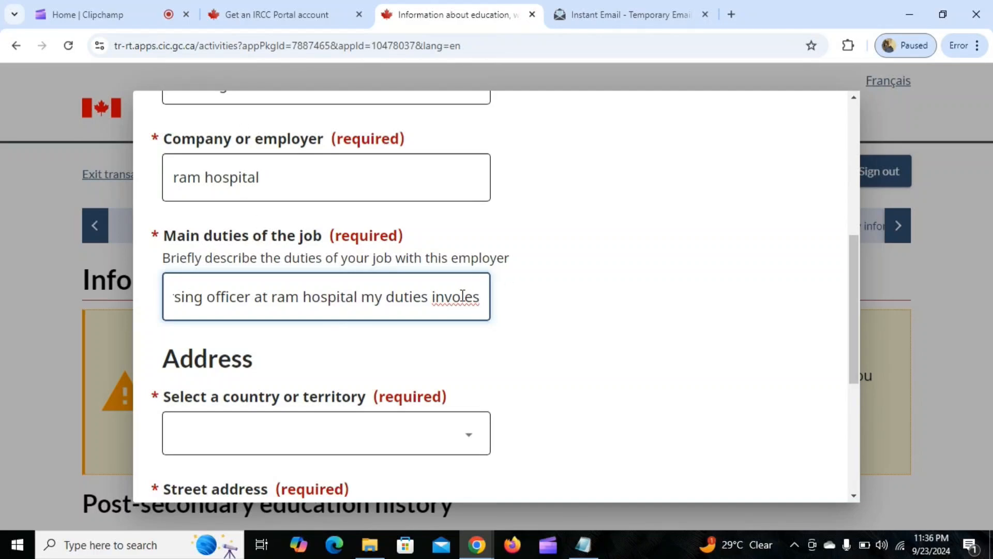
Choose India as the country in the employer's address.
scroll(464, 299, "down", 3)
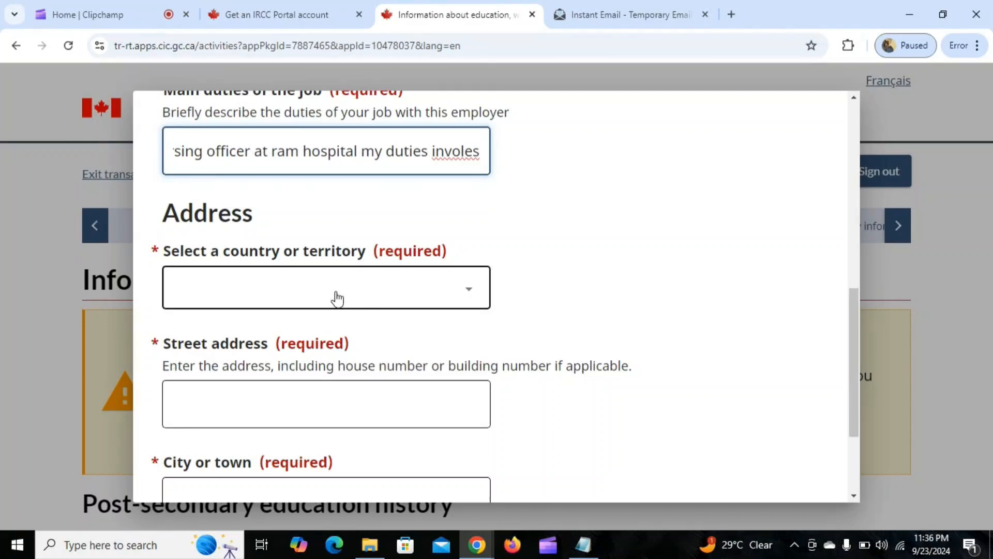
left_click(311, 301)
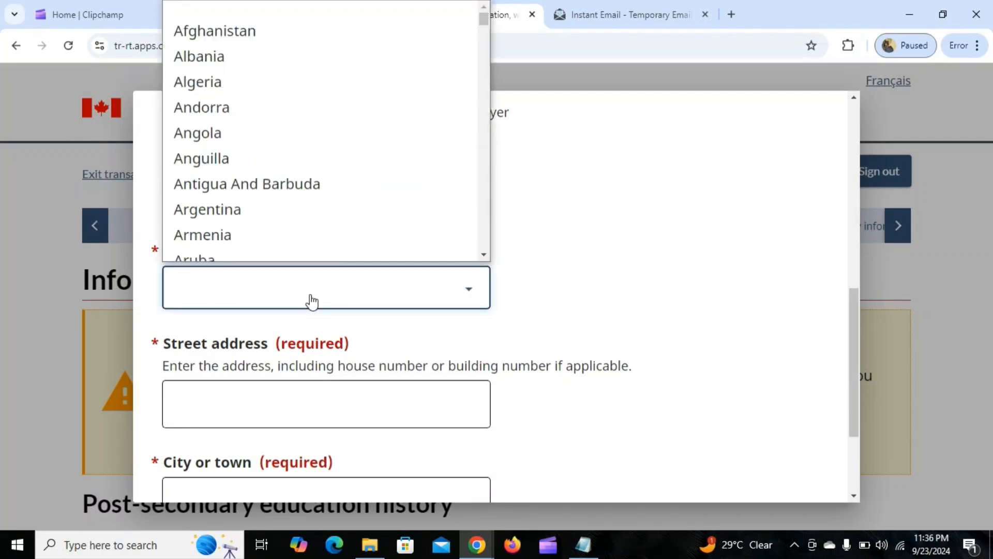
type("india")
key("Return")
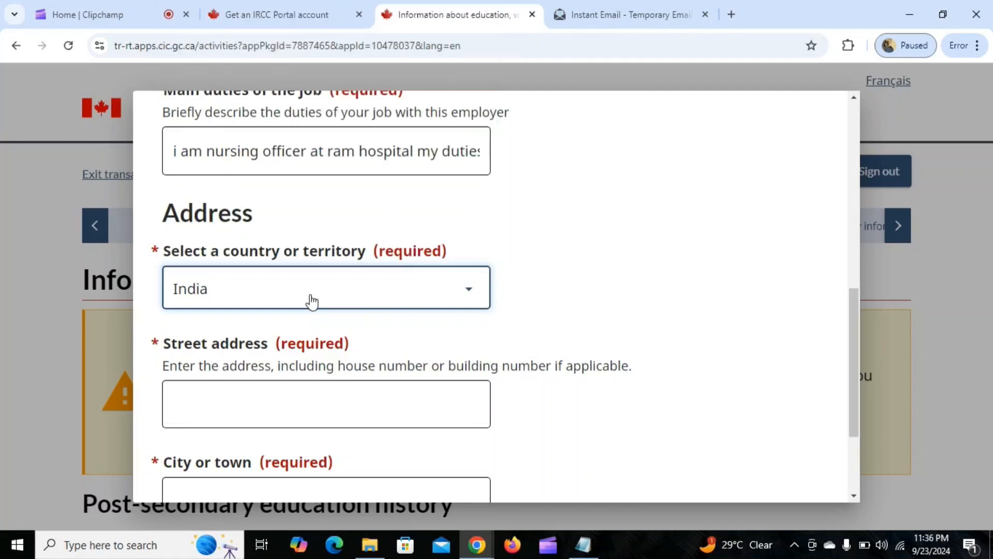
Enter the employer's street address, including the building number.
scroll(311, 331, "down", 3)
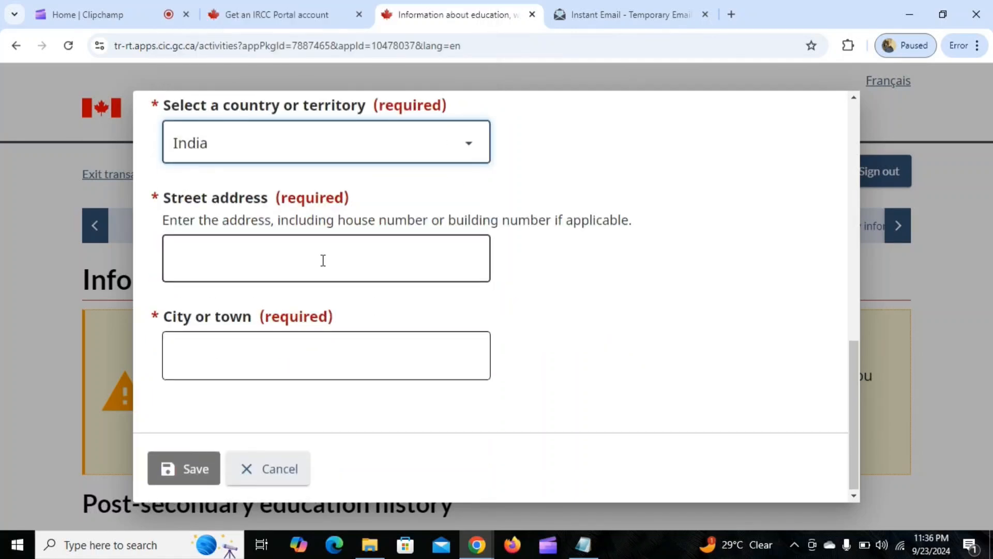
left_click(321, 258)
type("x")
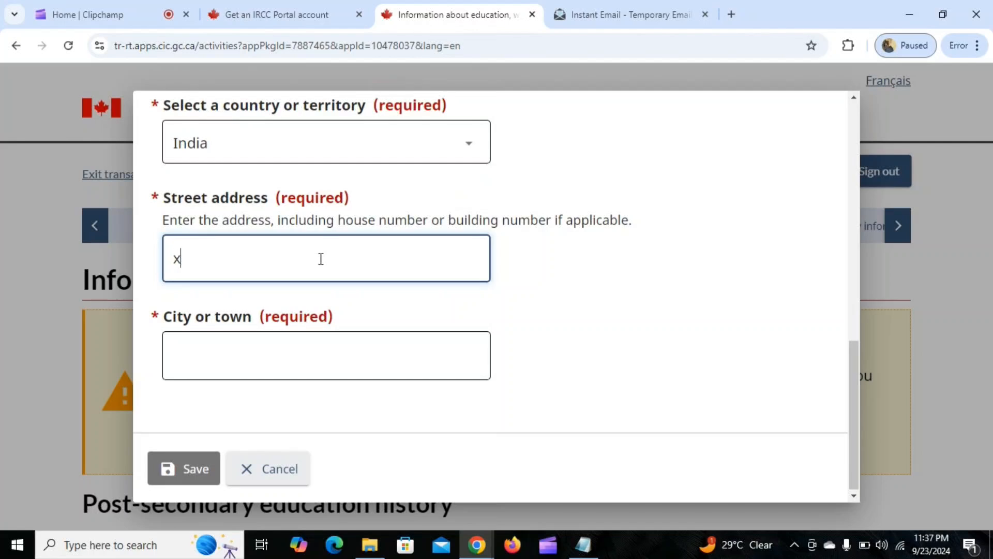
type(" 123")
type("manmohan")
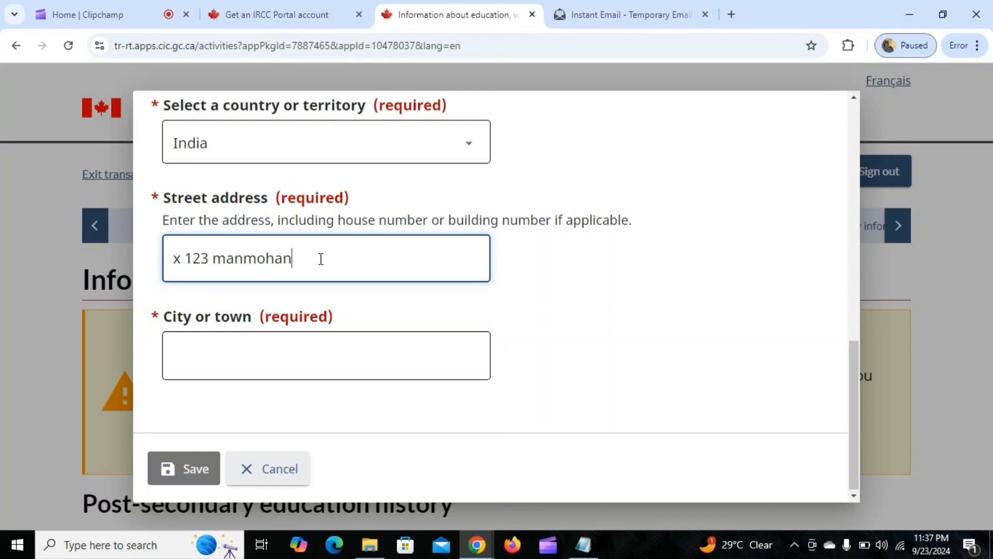
type(" nagar saket")
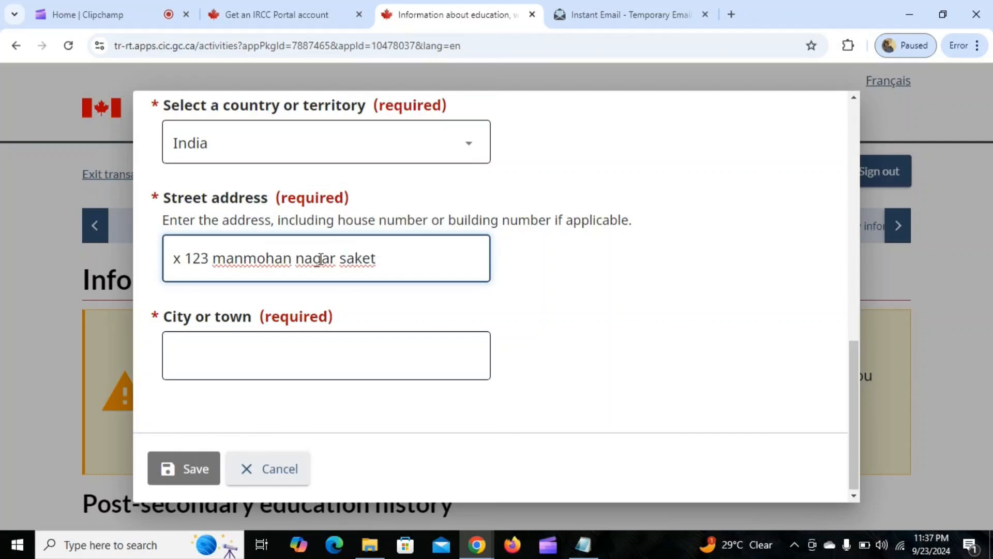
Enter delhi as the employer's city and save the work entry.
left_click(302, 346)
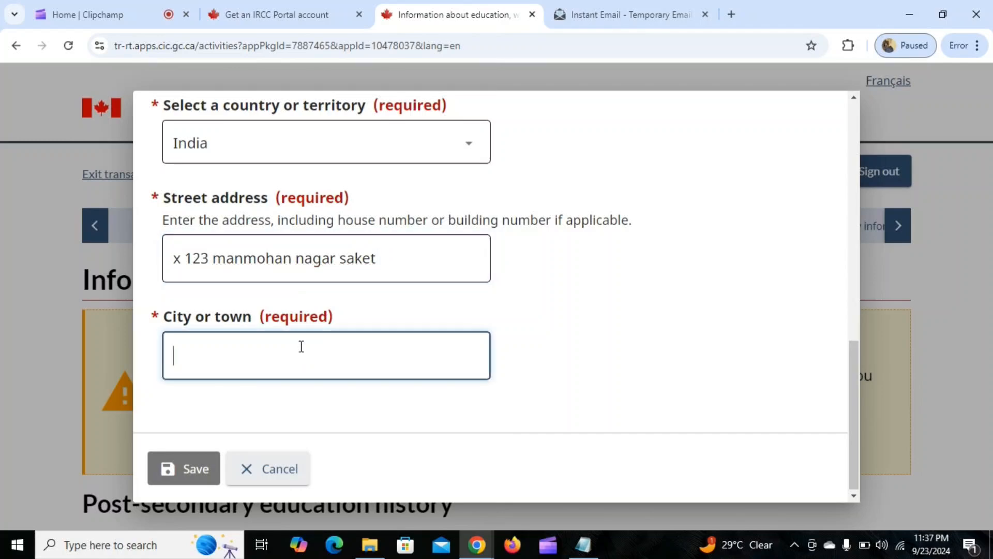
type("delhi")
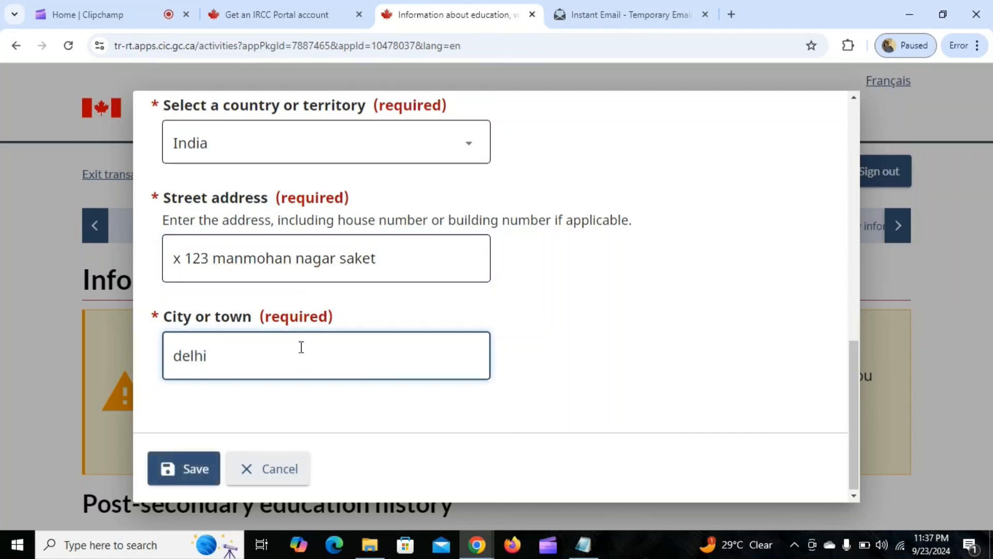
left_click(176, 469)
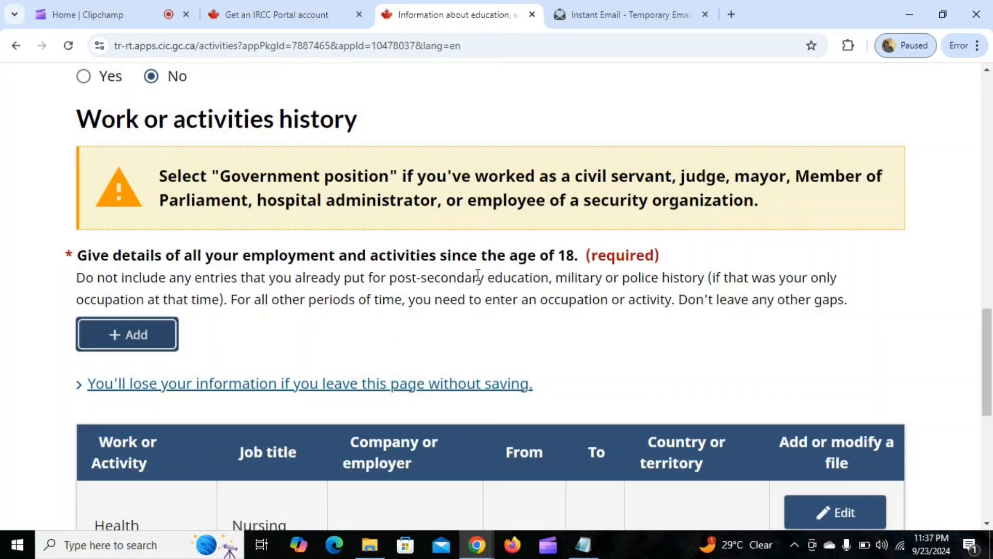
scroll(479, 275, "down", 4)
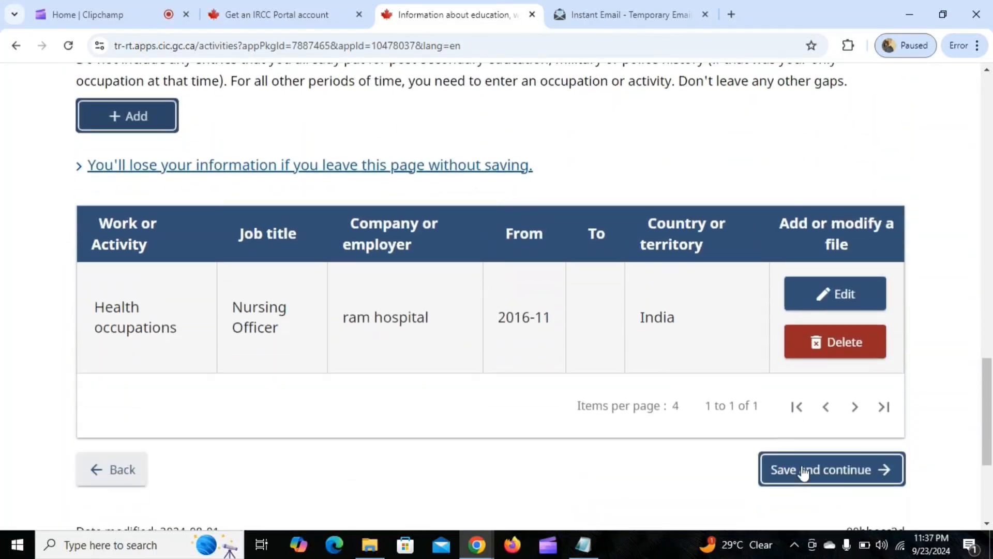
Save the work history page, then answer No to travel outside the home country in the past 5 years and continue.
left_click(803, 471)
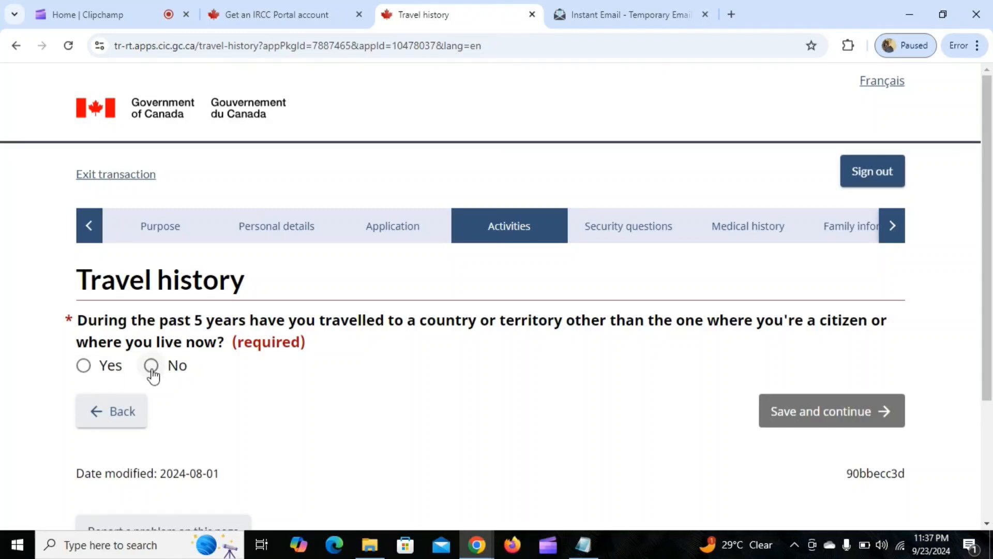
left_click(151, 365)
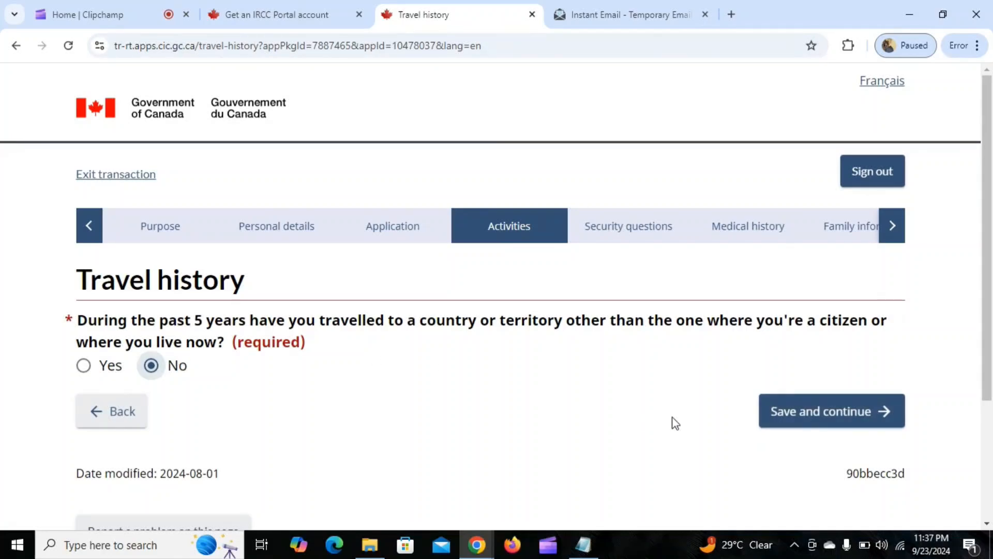
left_click(789, 412)
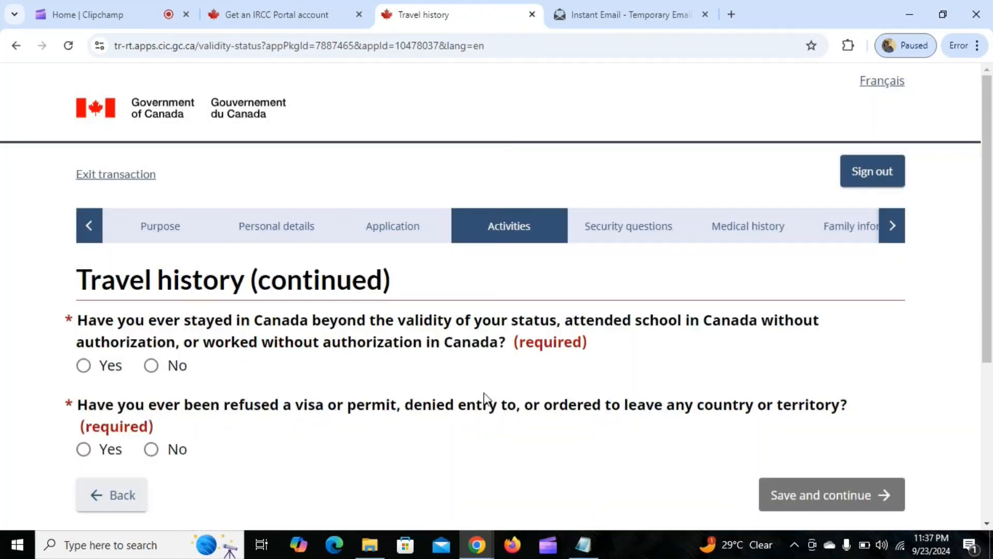
Answer No to overstaying or unauthorized study or work in Canada and to visa refusals or removal orders, and save the page.
scroll(326, 328, "down", 3)
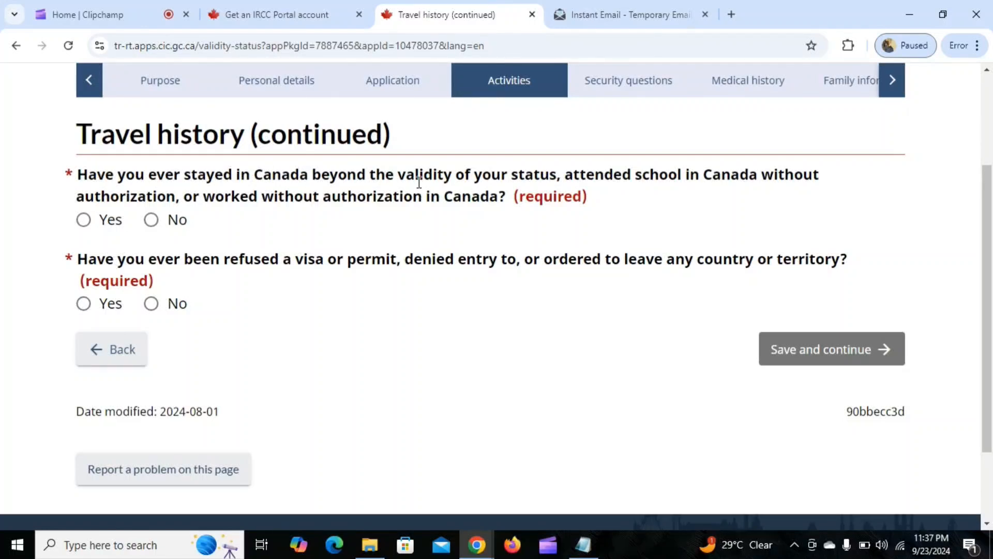
left_click(151, 220)
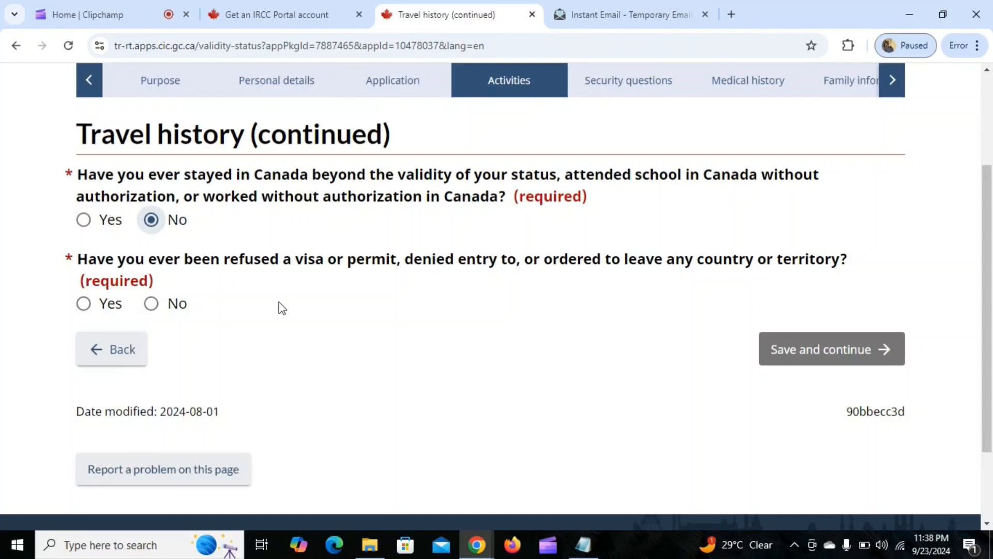
left_click(151, 303)
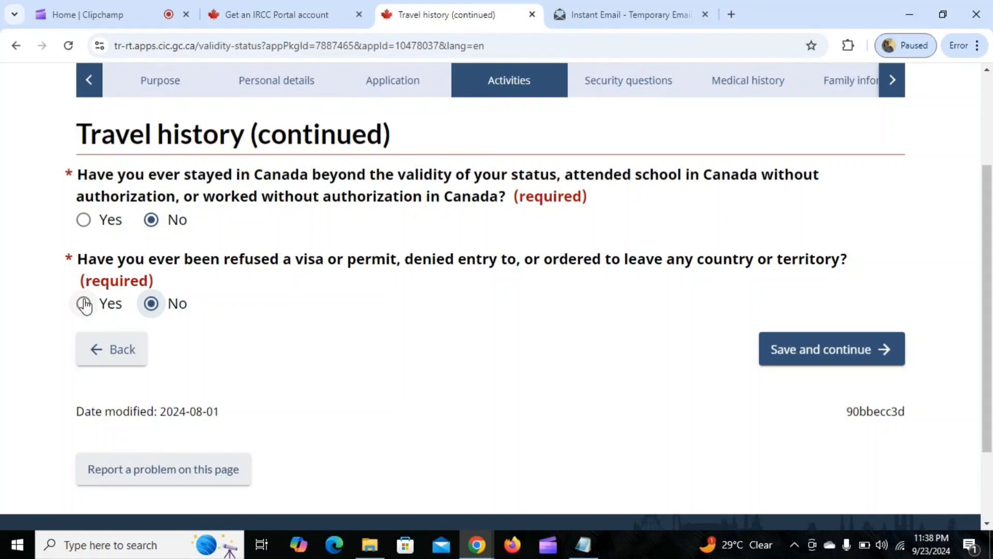
left_click(797, 361)
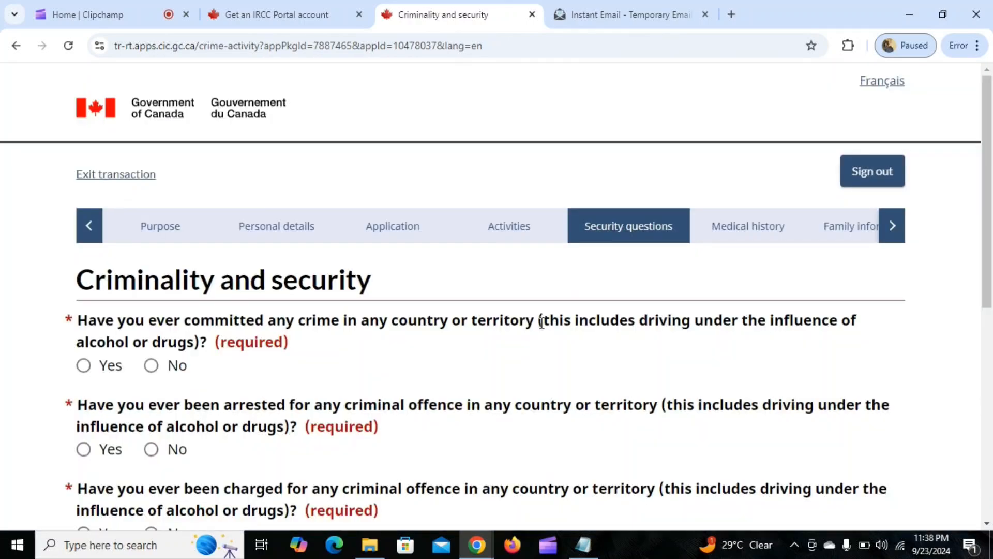
Answer No to all four criminality questions on committing, arrest, charge and conviction for an offence, and save the page.
scroll(526, 316, "down", 3)
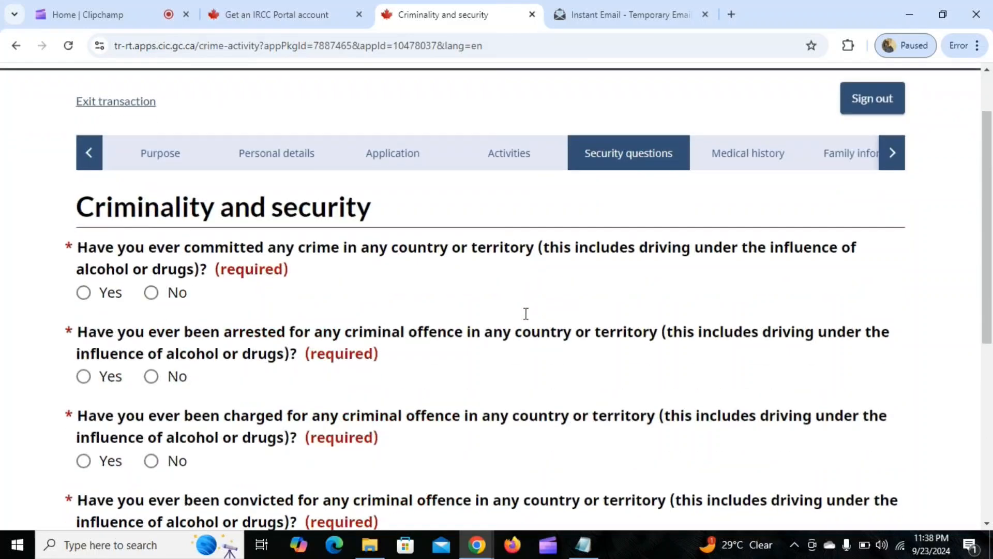
scroll(524, 313, "down", 2)
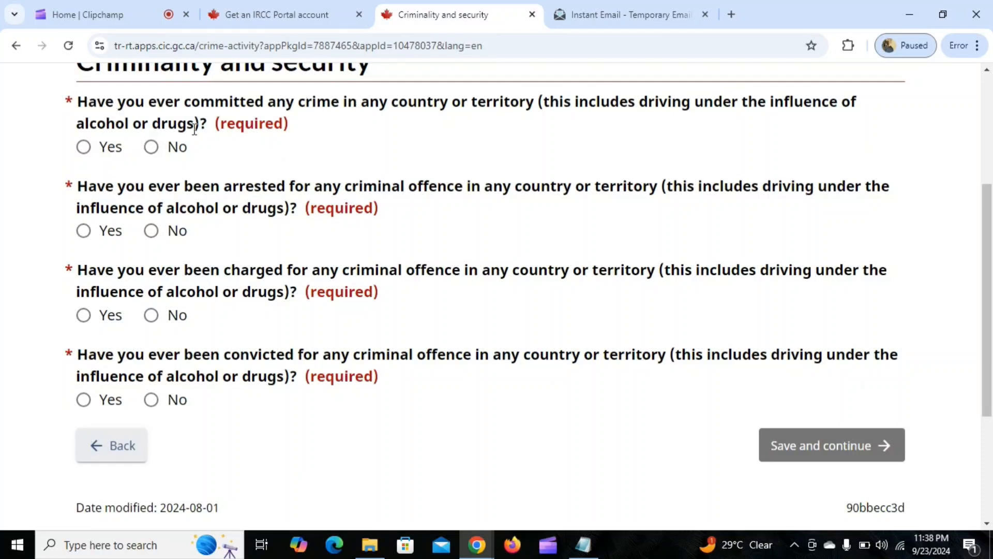
left_click(151, 147)
left_click(151, 231)
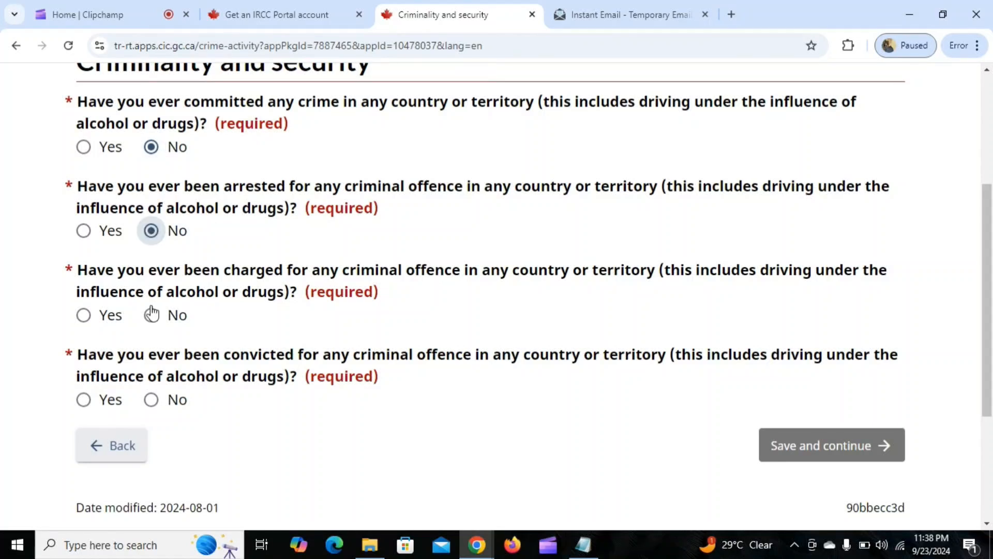
left_click(151, 315)
left_click(151, 400)
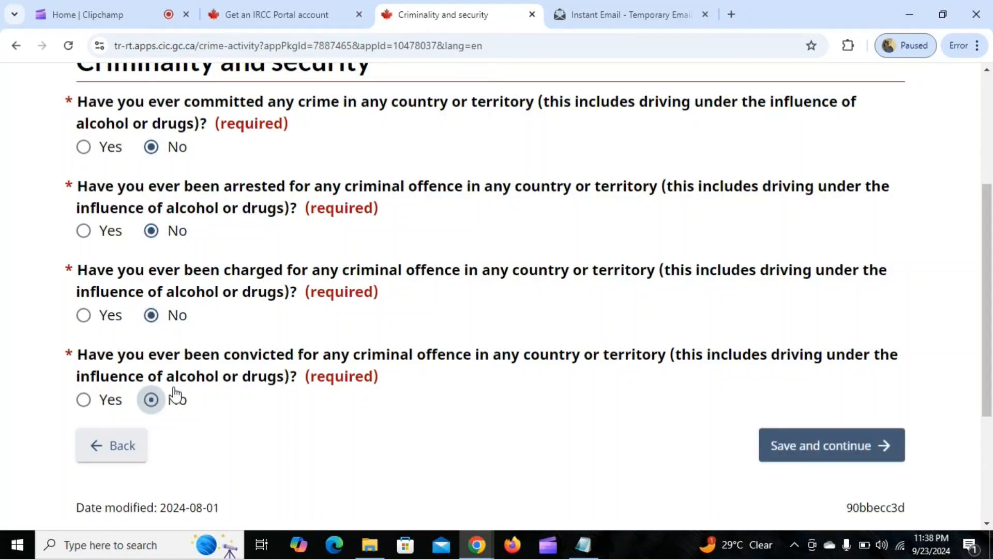
left_click(793, 453)
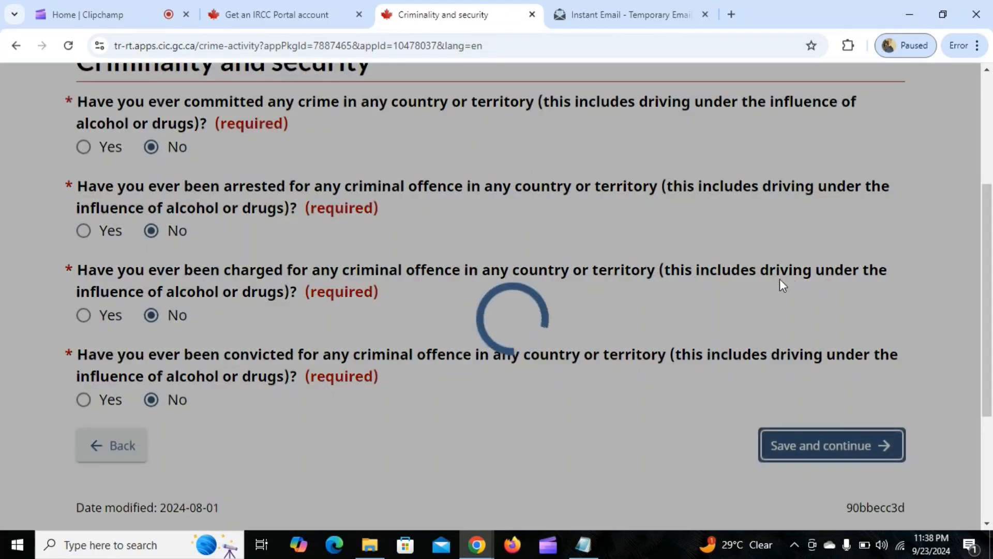
Answer No to association with violent or criminal organizations and to witnessing or taking part in ill treatment, looting or desecration.
scroll(366, 305, "down", 3)
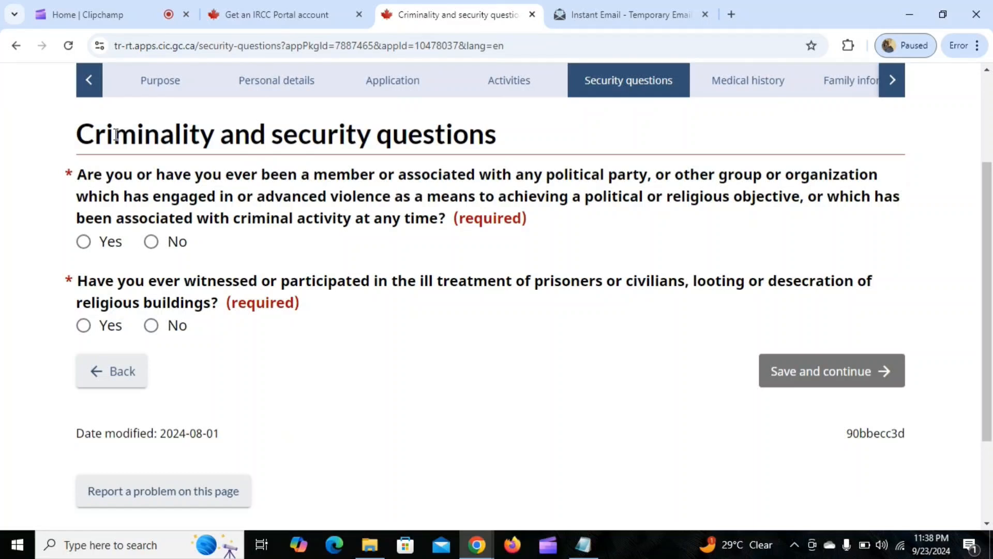
left_click(151, 242)
left_click(151, 326)
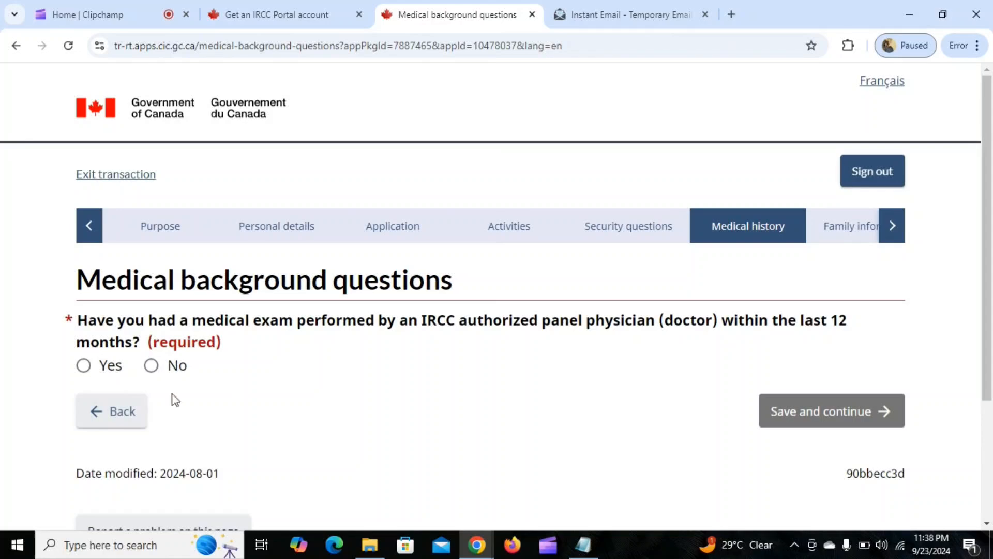
Answer No to having had an IRCC panel physician medical exam in the last 12 months and save the page.
left_click(151, 365)
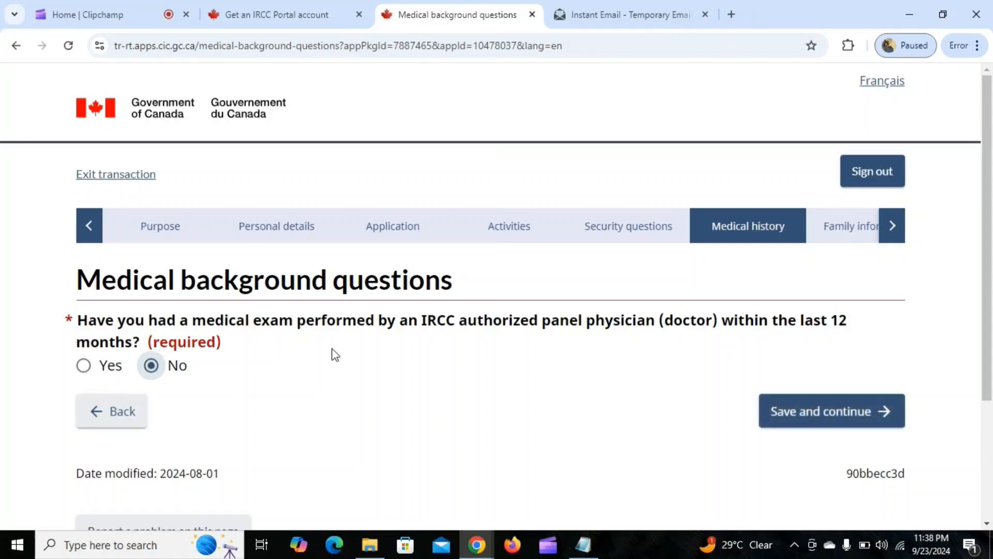
scroll(618, 304, "down", 3)
left_click(846, 266)
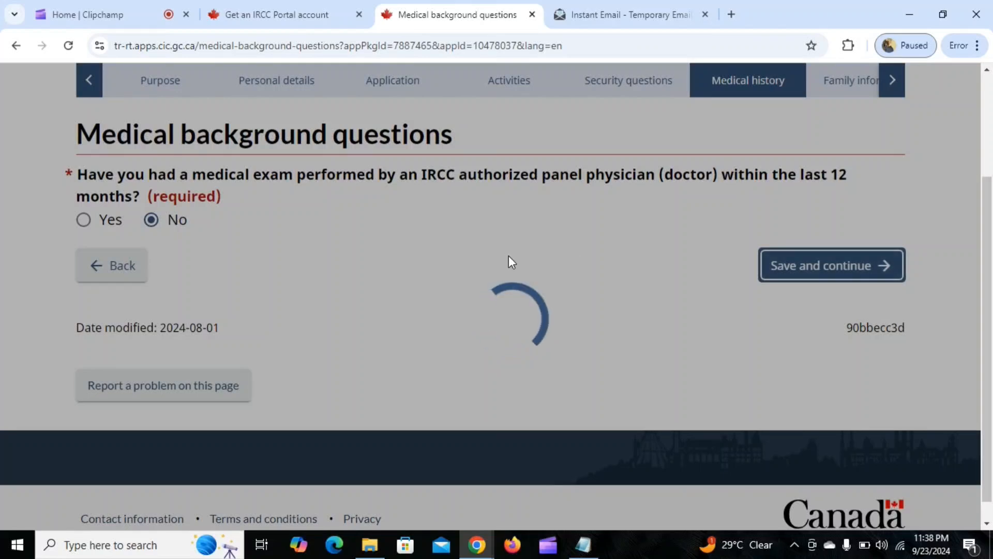
Answer No to a tuberculosis diagnosis in the last 2 years and close contact in the last 5 years, and save the page.
scroll(268, 288, "down", 3)
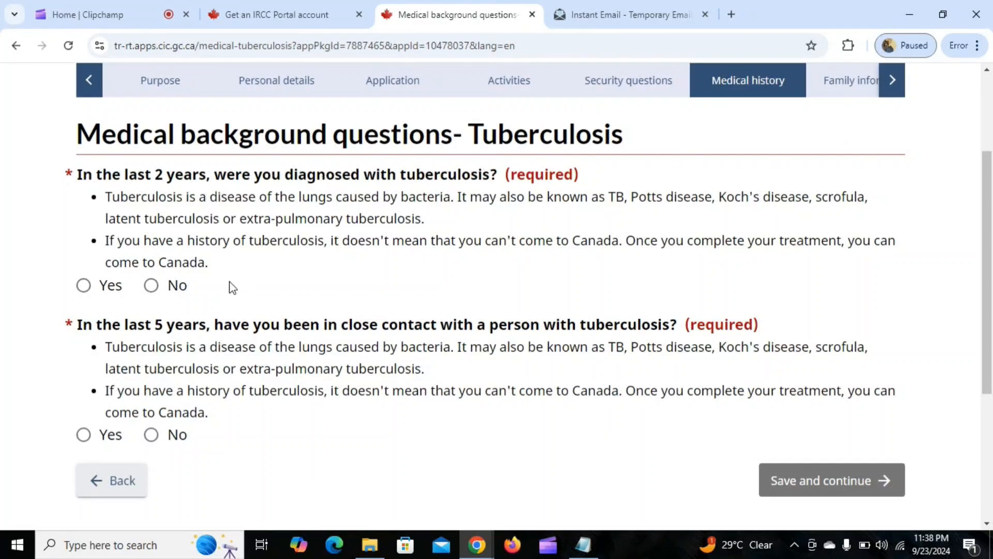
left_click(151, 285)
scroll(253, 263, "down", 3)
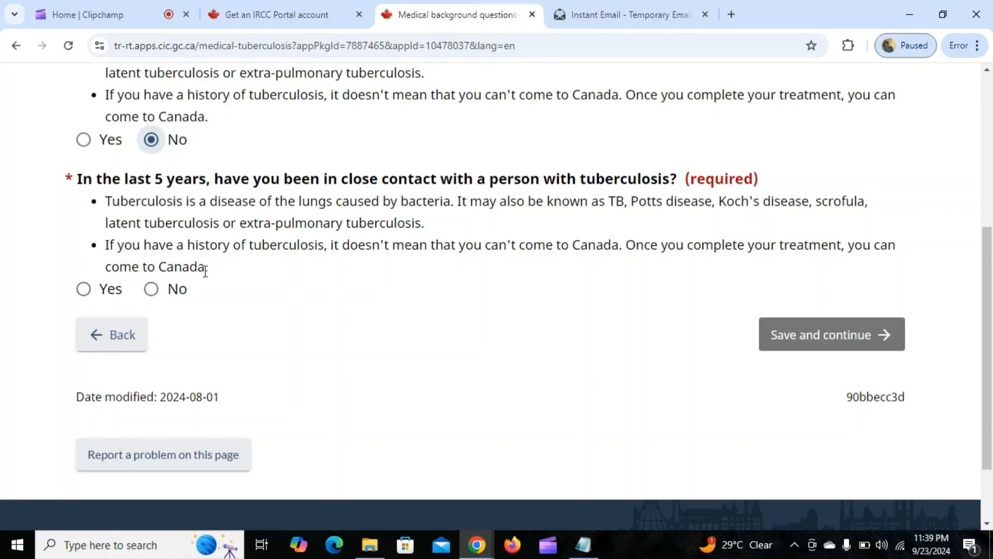
left_click(150, 288)
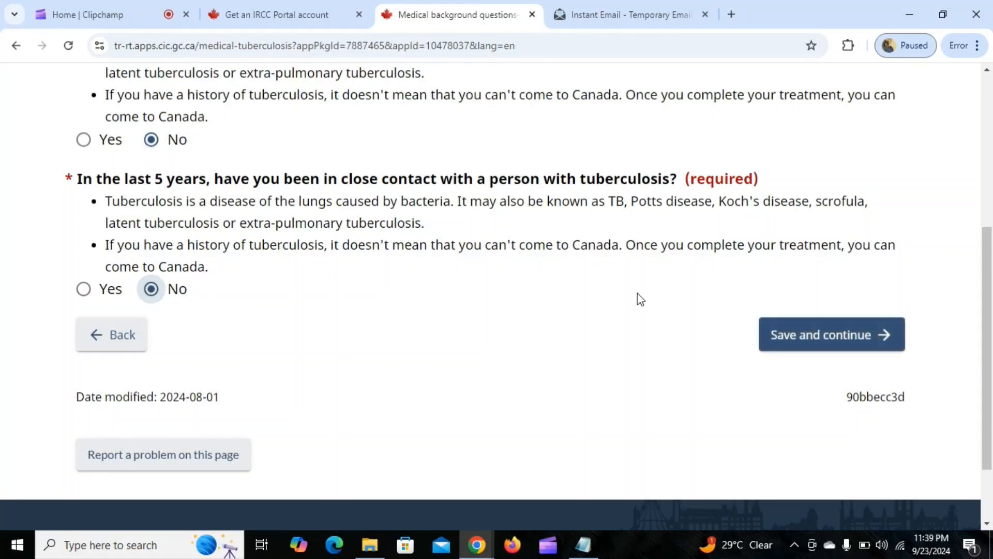
left_click(797, 337)
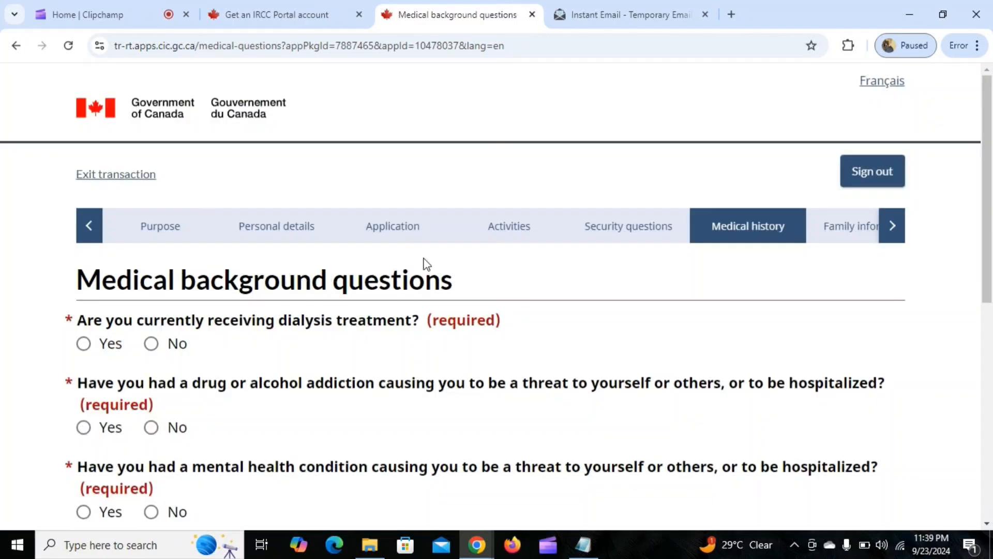
Answer No to the dialysis, drug or alcohol addiction, mental health condition and syphilis questions, and save the page.
scroll(341, 269, "down", 3)
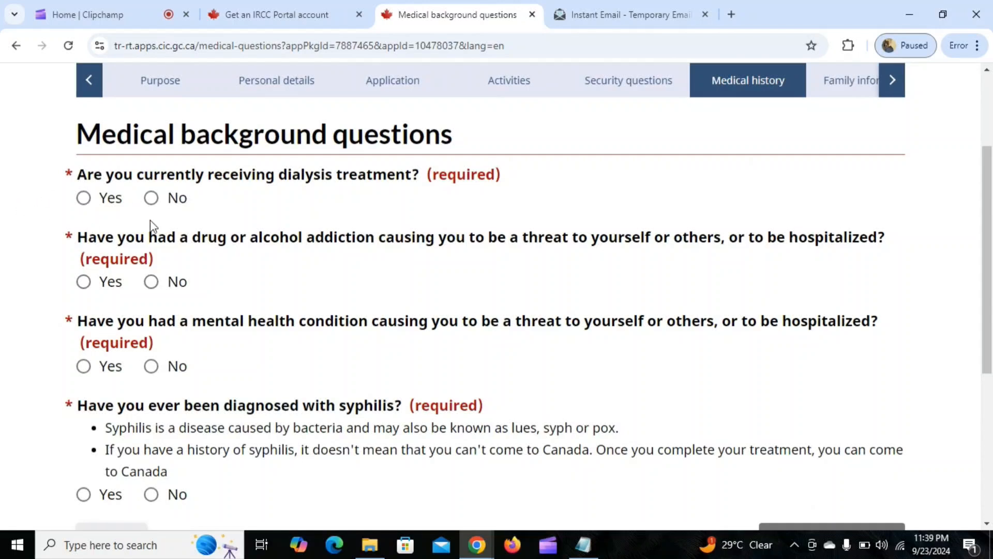
left_click(151, 198)
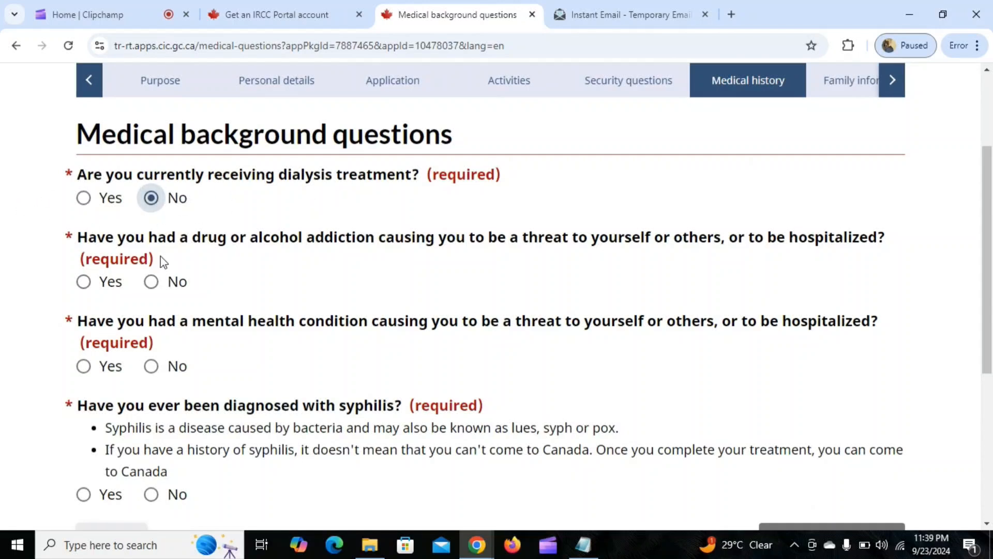
left_click(151, 282)
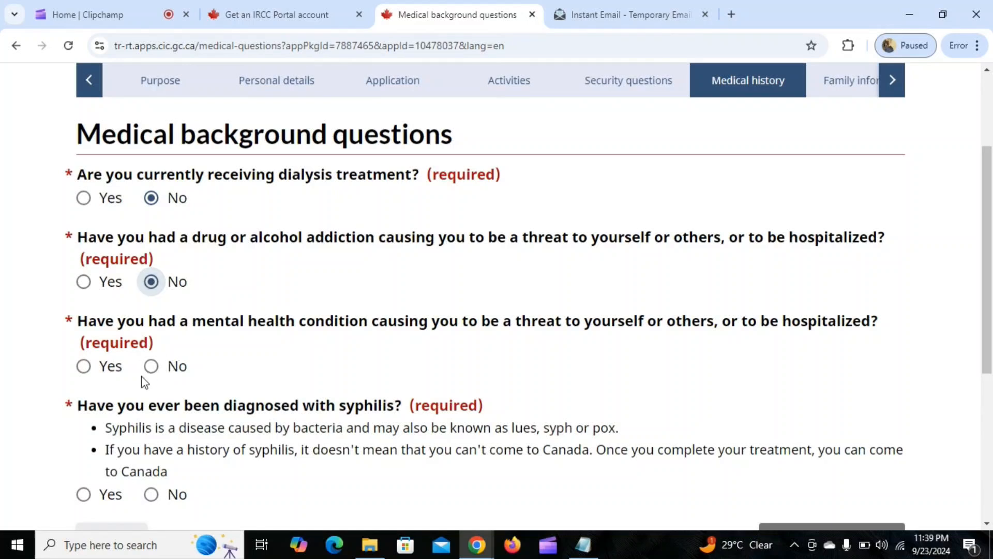
left_click(152, 366)
scroll(247, 321, "down", 2)
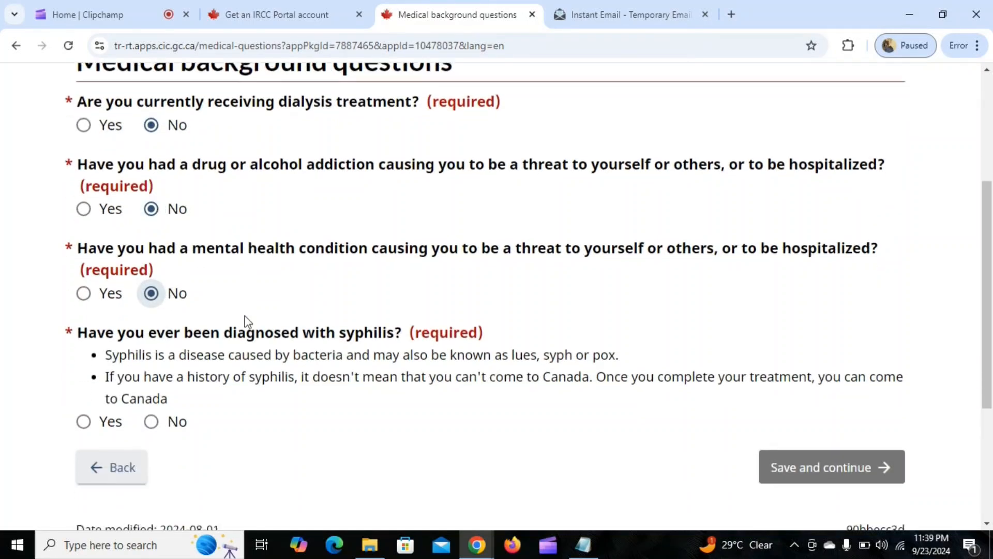
scroll(247, 320, "down", 2)
left_click(151, 349)
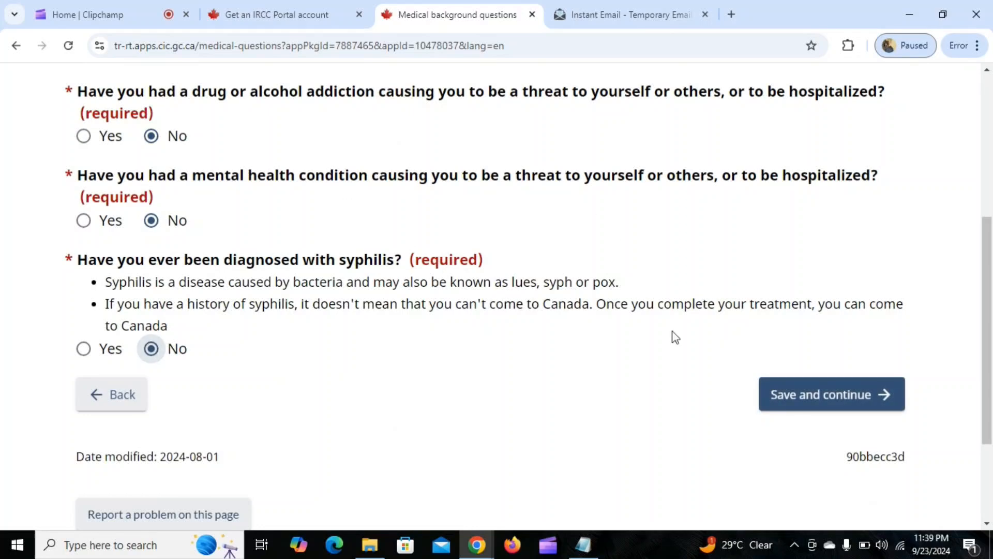
left_click(800, 392)
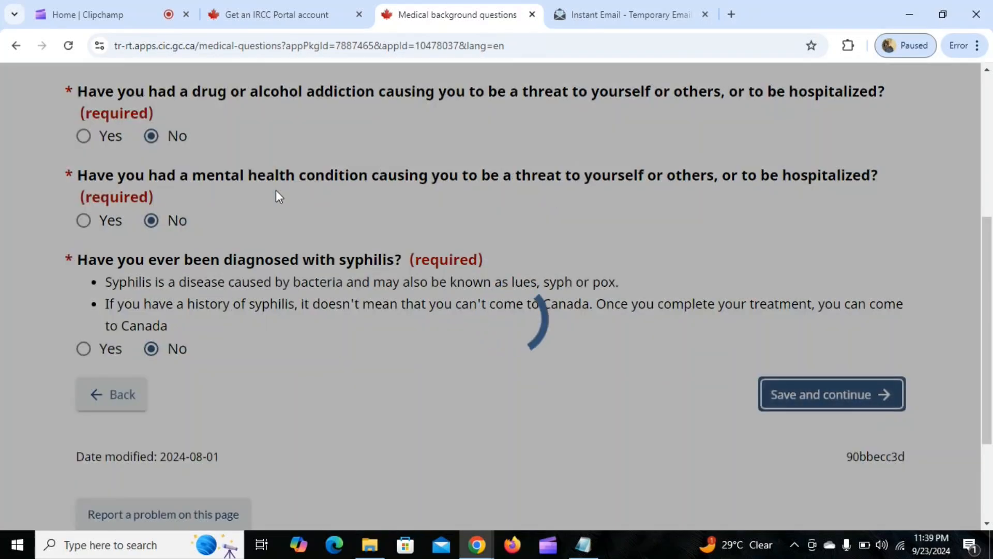
Set the current marital status to Single and save the page.
scroll(310, 284, "down", 3)
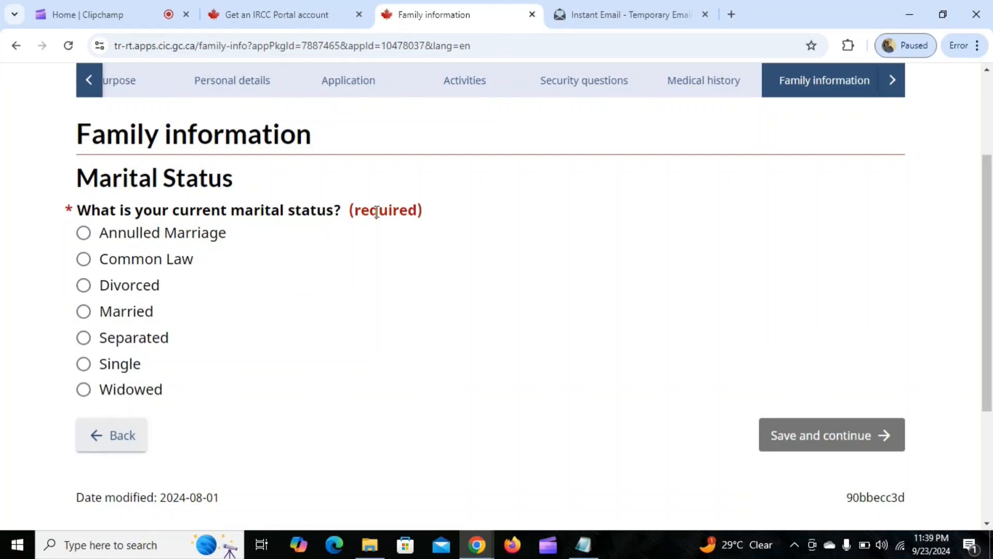
scroll(376, 212, "down", 1)
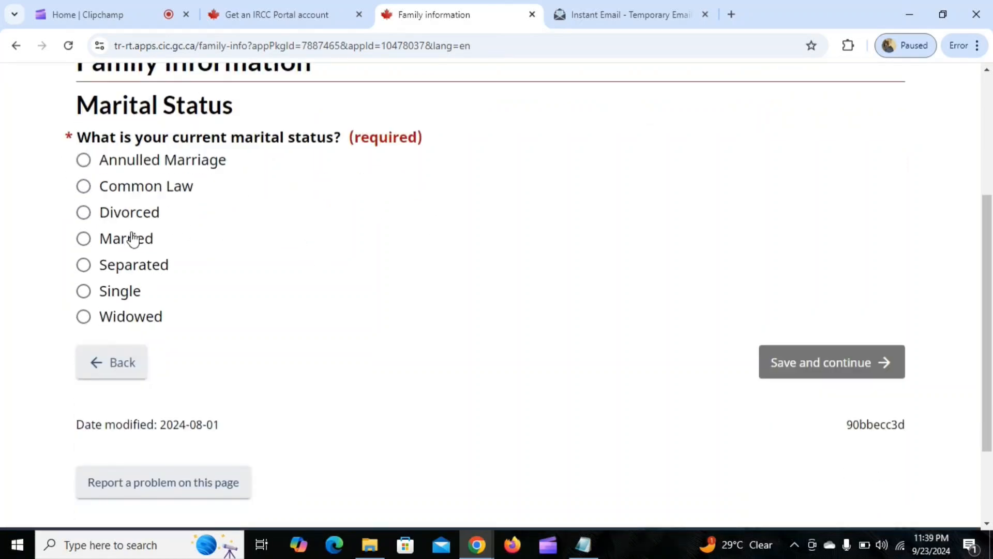
left_click(83, 291)
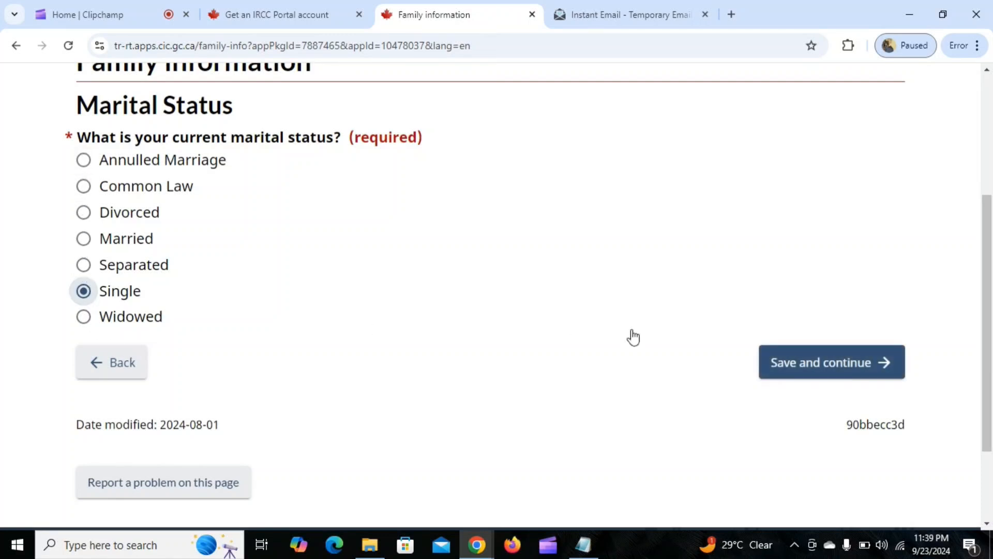
left_click(829, 362)
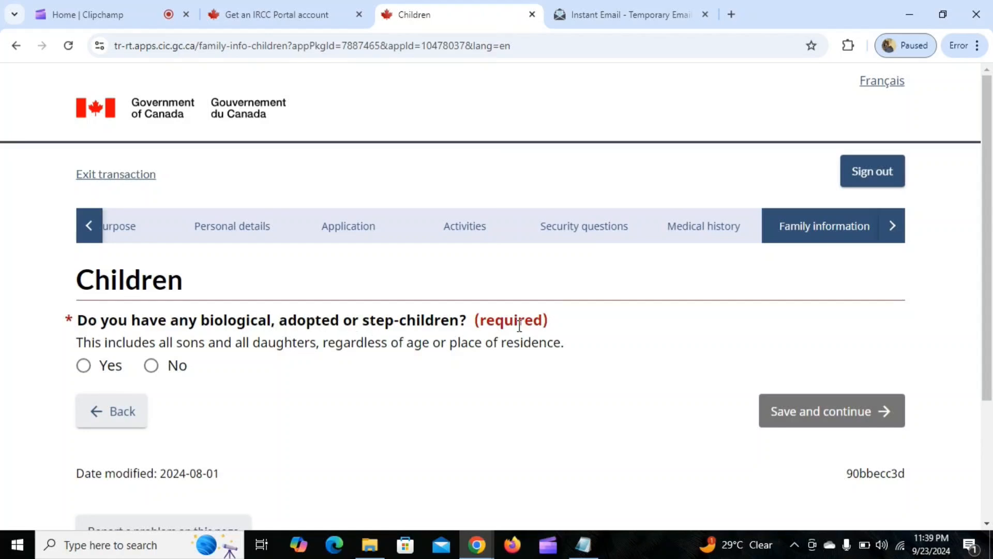
Answer No to having children, acknowledge that no natural, adopted or step-children are declared, and continue to the parents page.
left_click(151, 366)
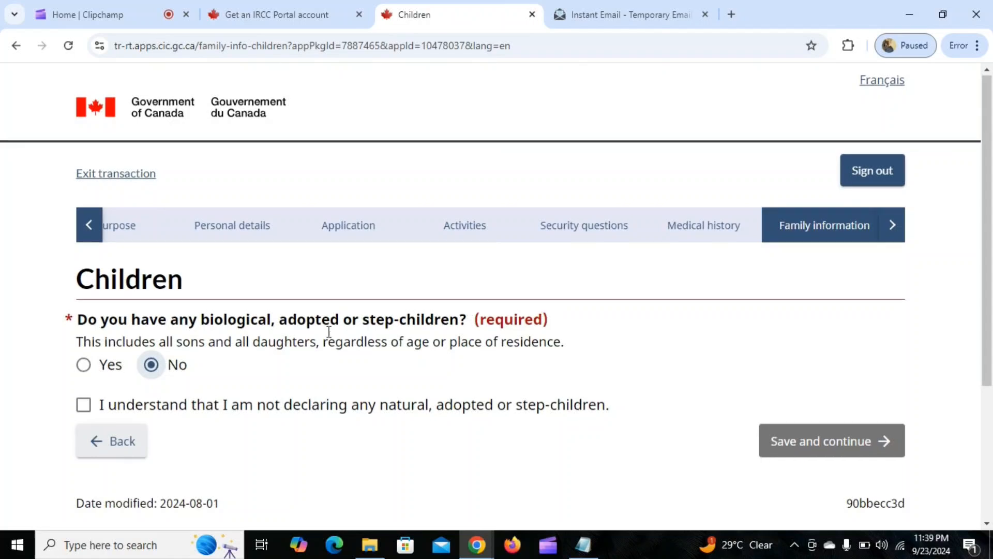
scroll(362, 310, "down", 3)
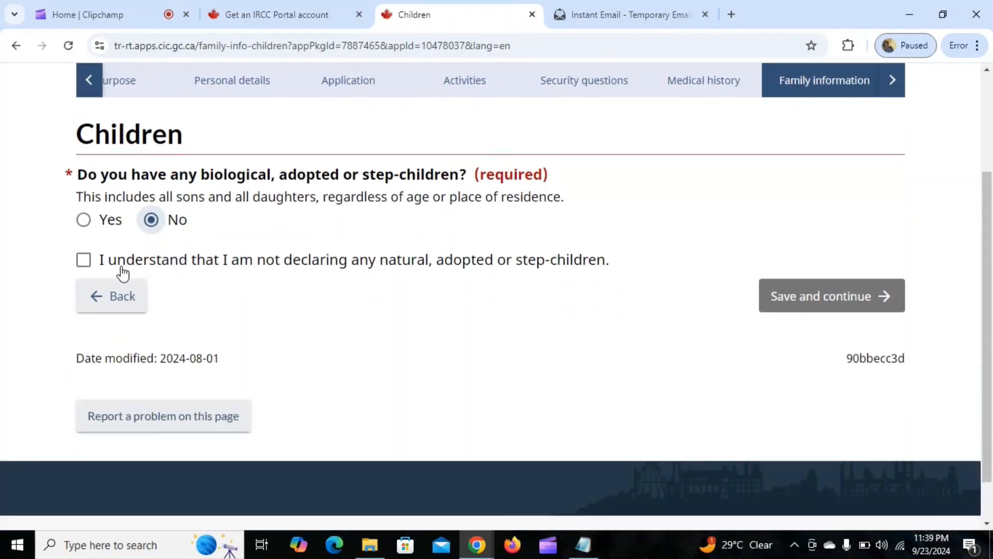
left_click(83, 262)
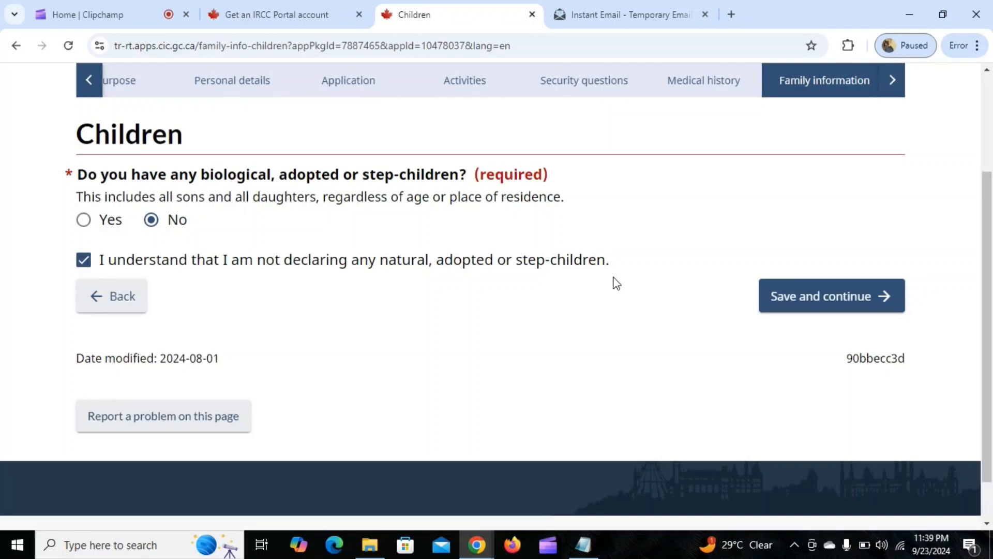
left_click(829, 306)
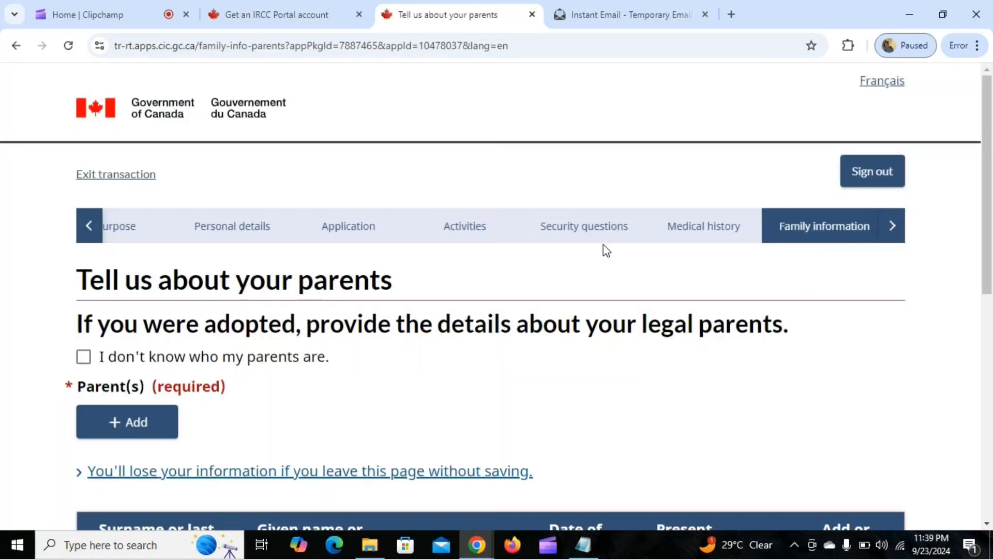
scroll(365, 313, "down", 1)
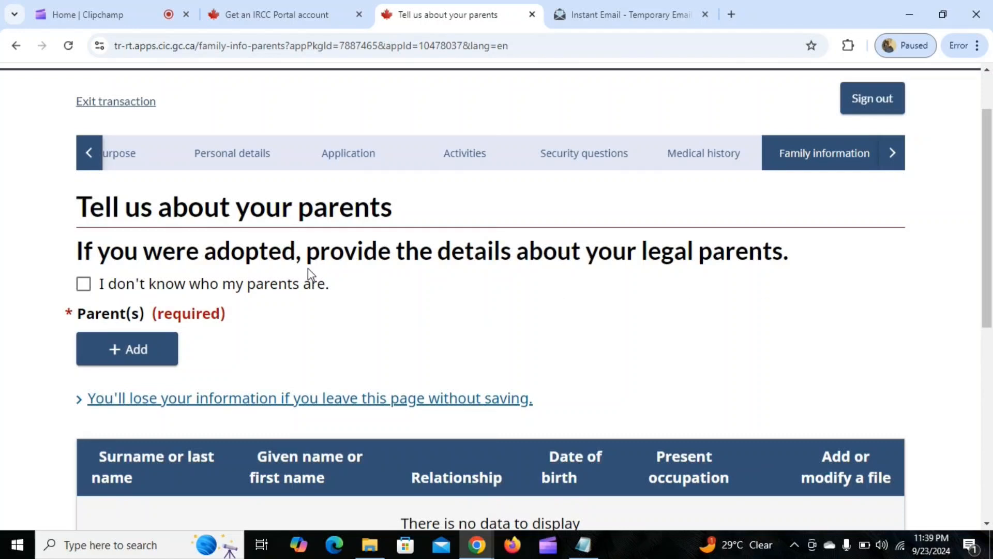
Declare that the applicant does not know who their parents are, and save the parents page.
scroll(310, 290, "down", 3)
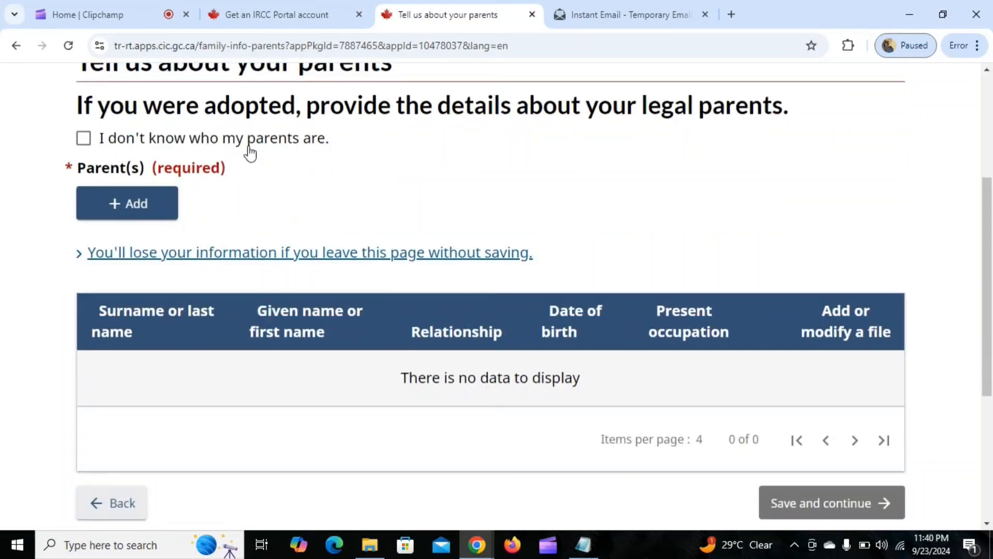
left_click(84, 139)
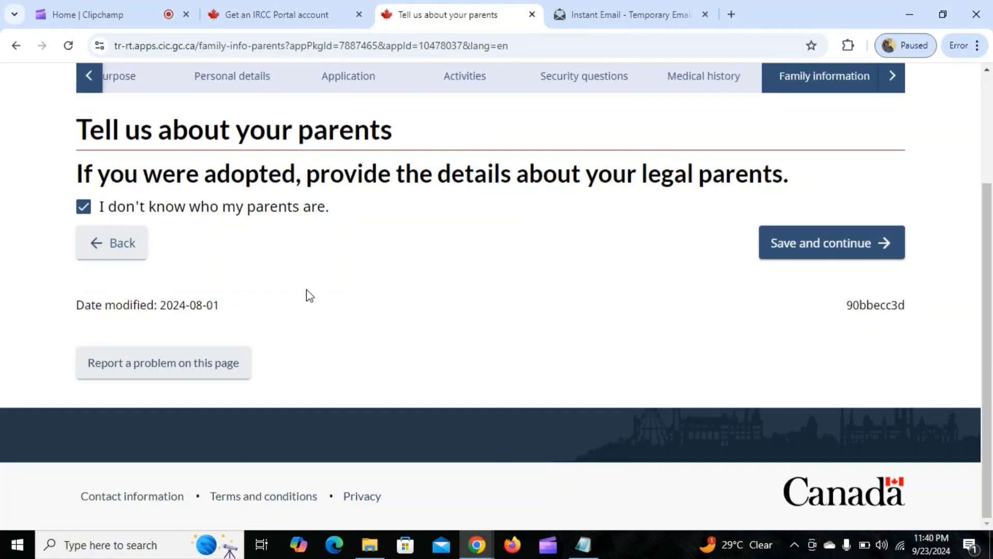
left_click(867, 245)
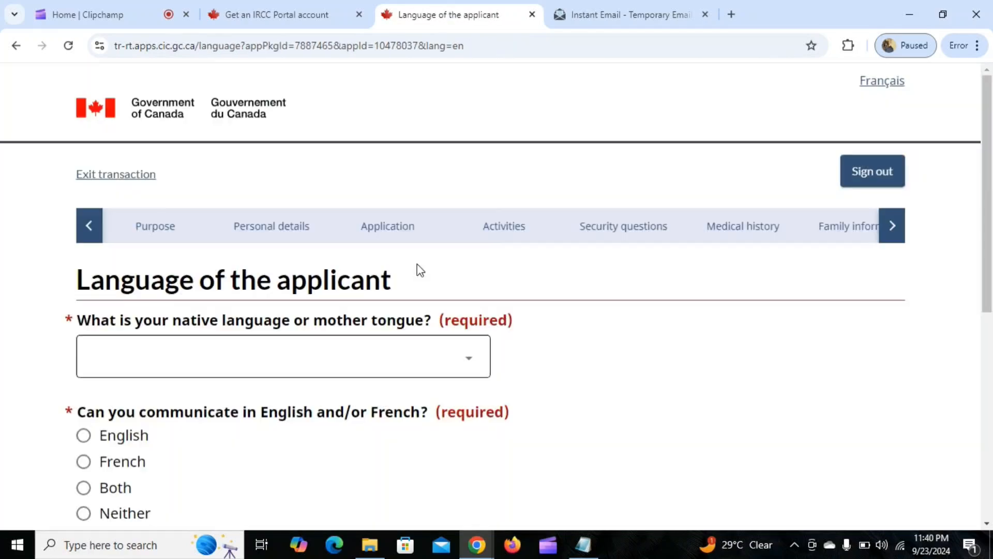
Set the native language to Hindi, choose English for both communication ability and contact language, and save the page.
scroll(483, 251, "down", 3)
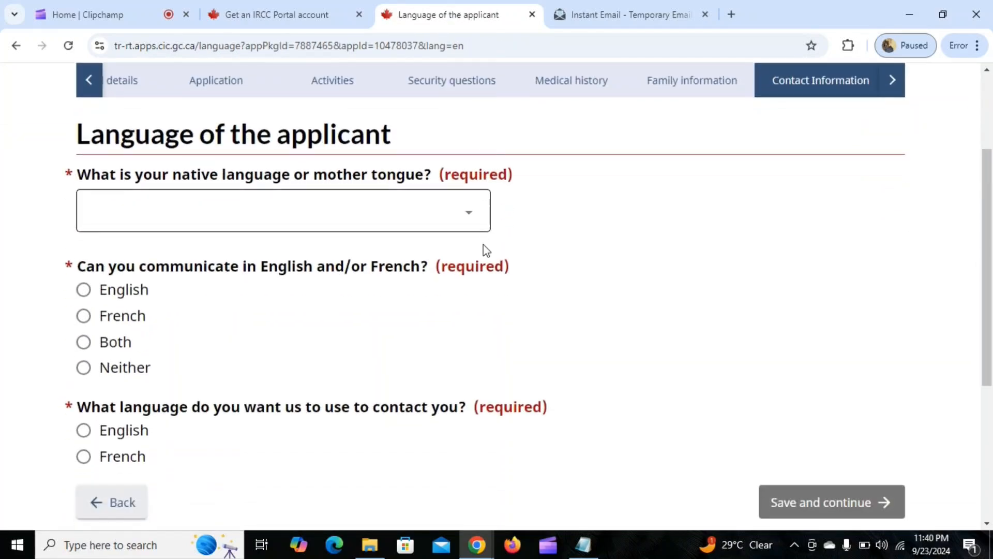
left_click(188, 224)
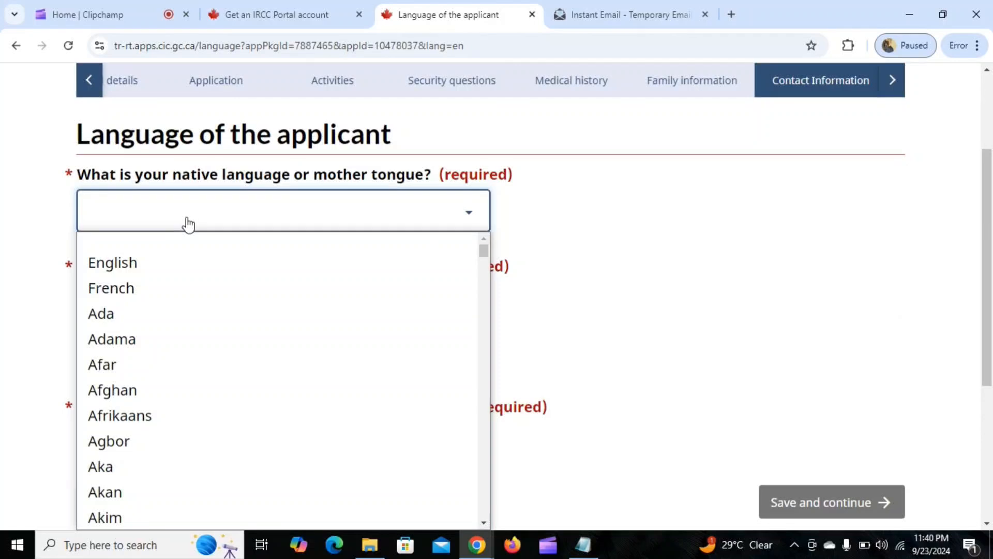
type("hin")
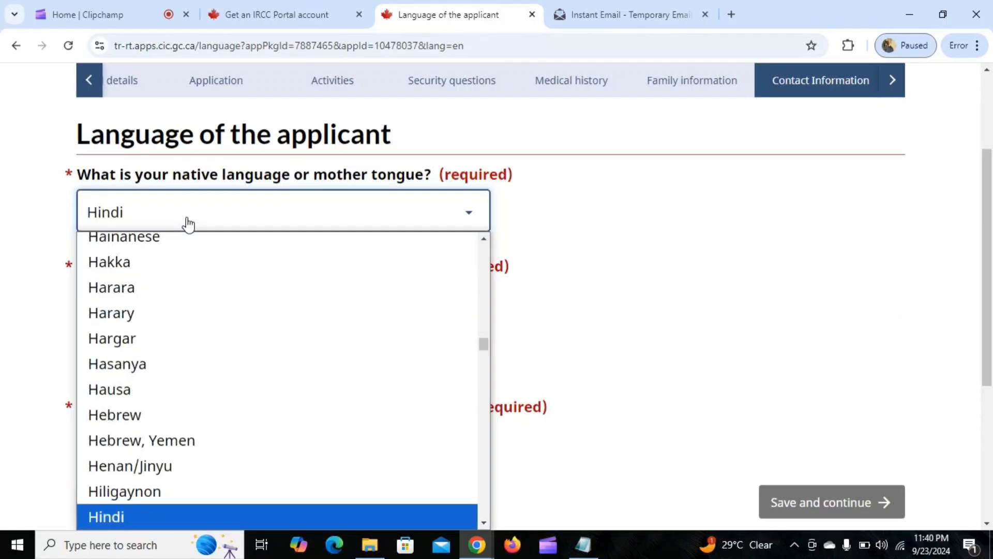
key("Return")
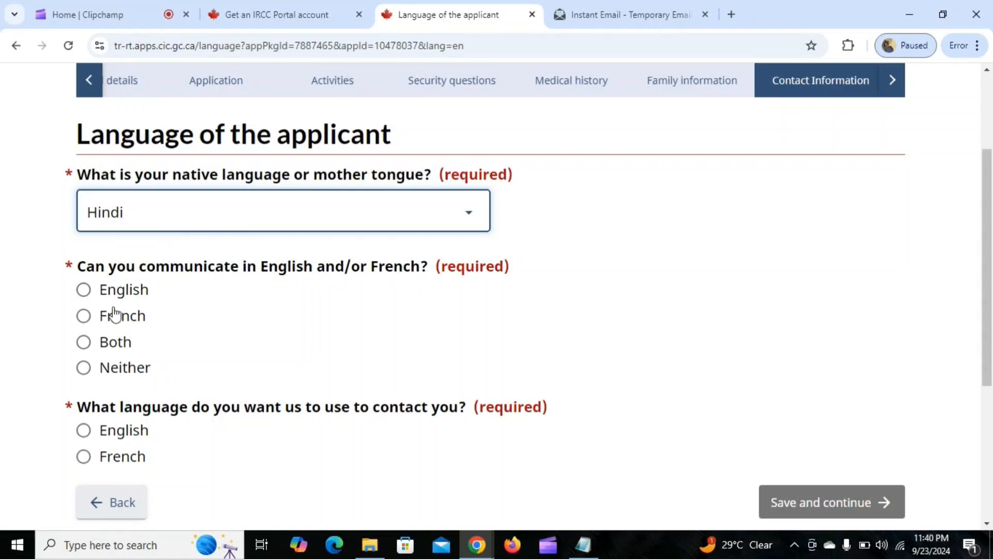
left_click(85, 291)
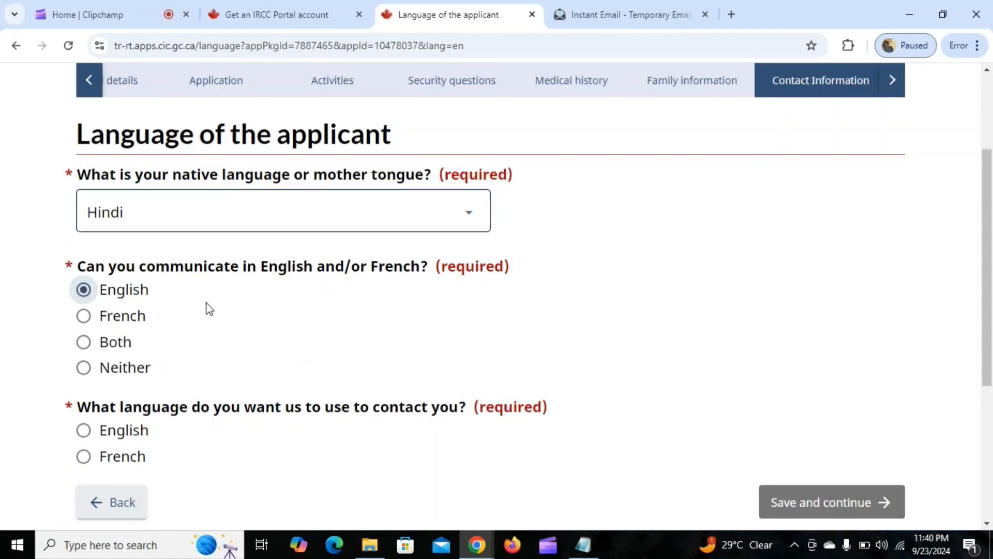
scroll(331, 269, "down", 3)
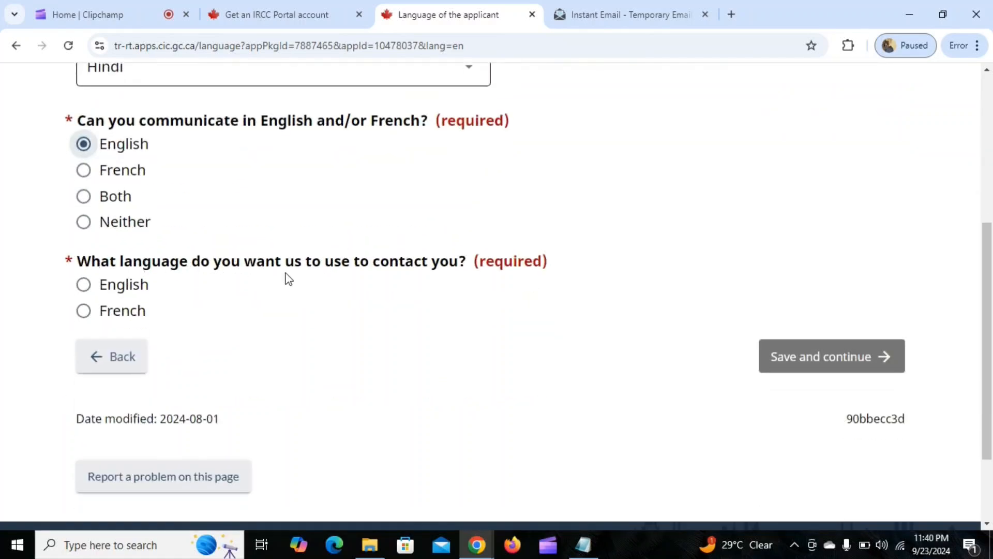
left_click(83, 284)
left_click(817, 356)
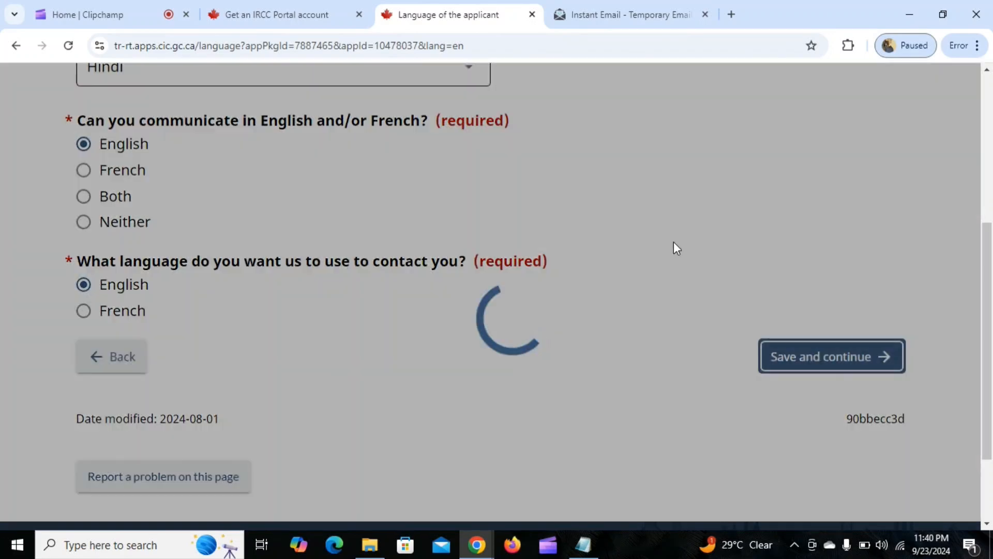
Copy the recipient's e-mail address from the temporary mailbox message and paste it into the applicant's email address field.
scroll(395, 303, "down", 3)
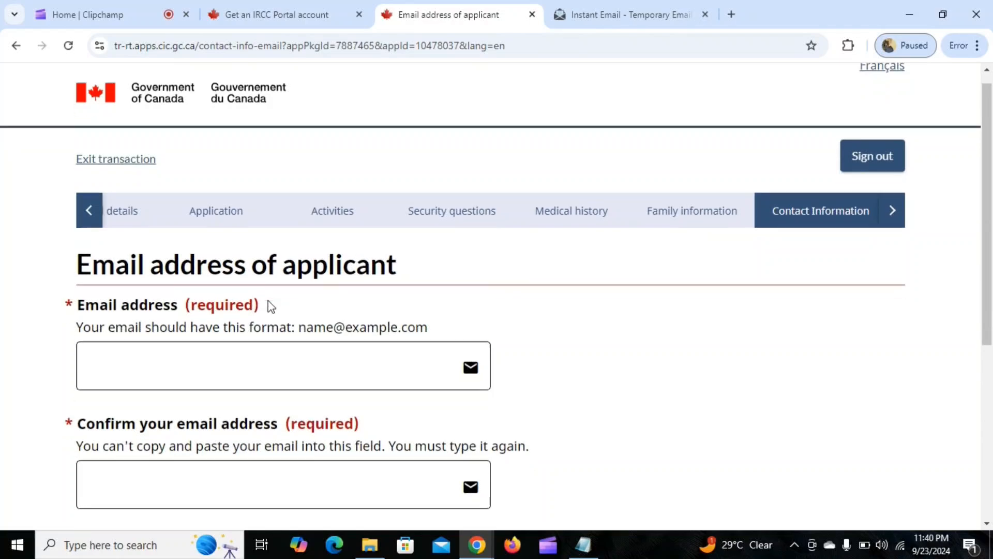
left_click(607, 13)
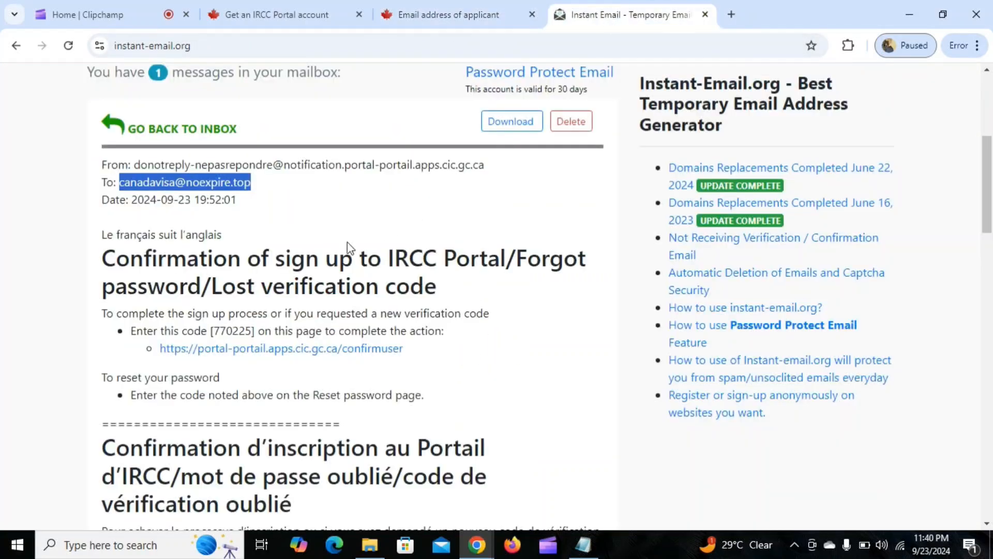
triple_click(163, 184)
left_click(309, 212)
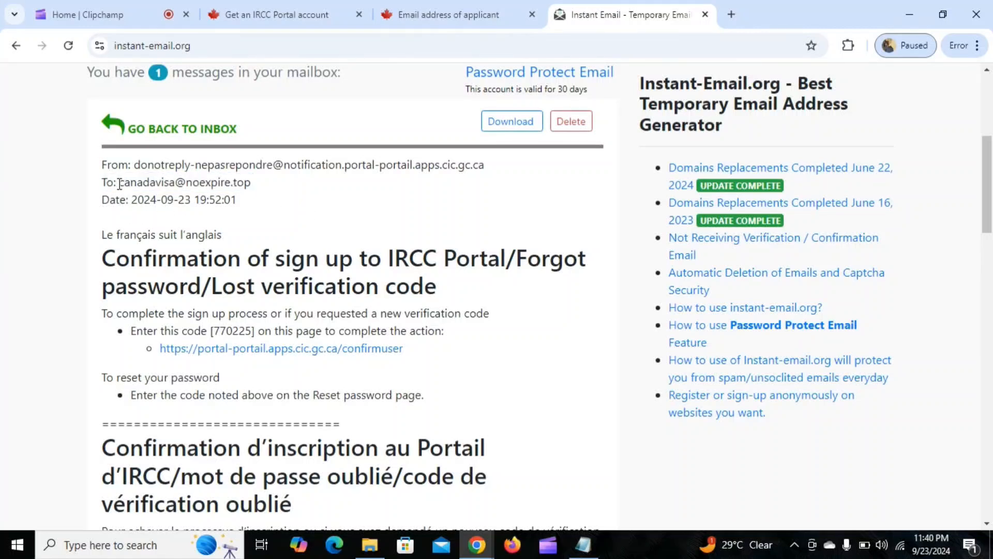
left_click_drag(119, 184, 253, 187)
key("ctrl+c")
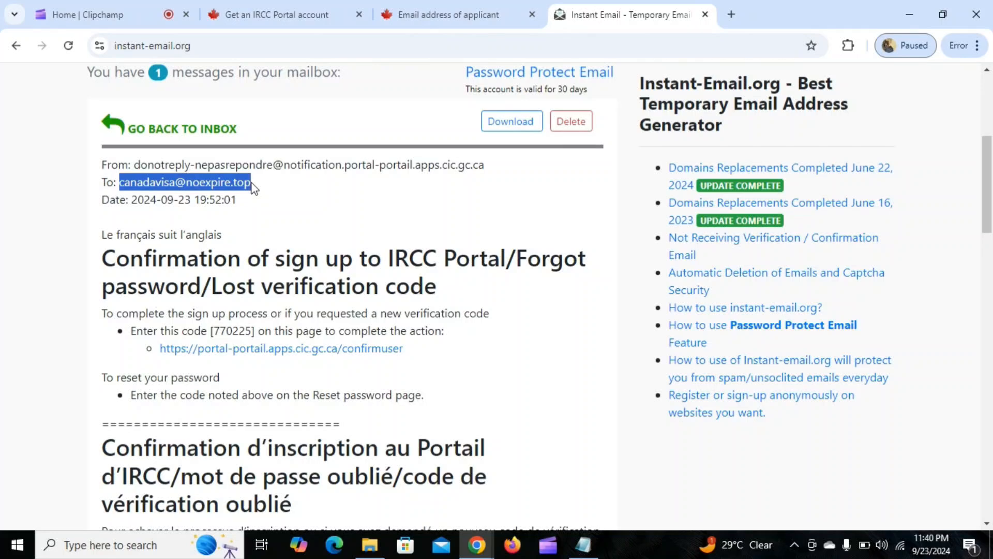
left_click(399, 13)
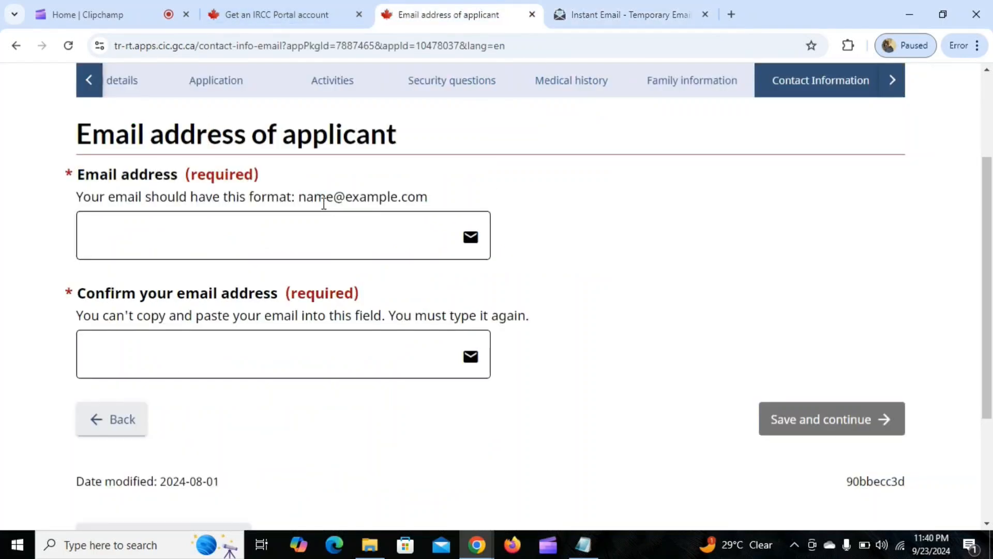
left_click(317, 230)
key("ctrl+v")
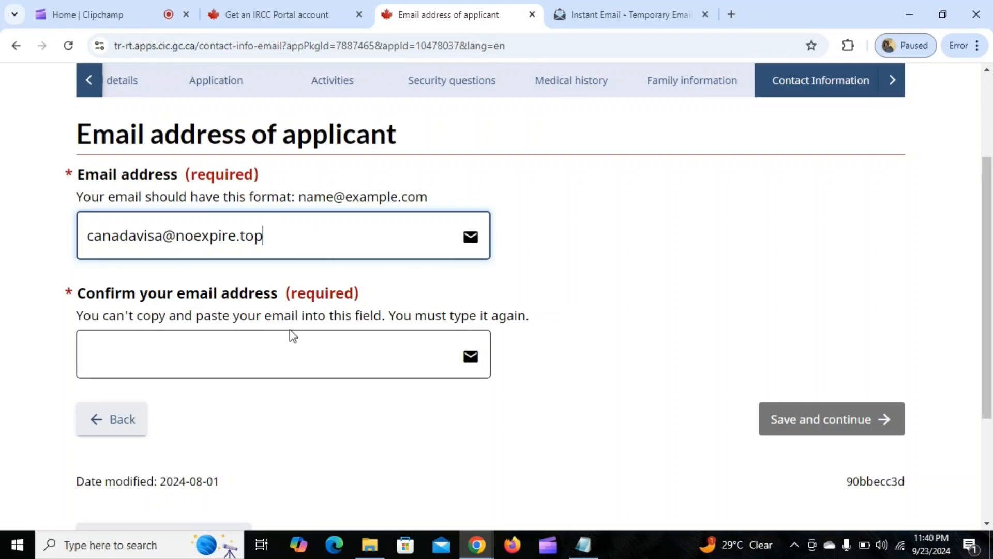
Retype the applicant's e-mail address in the confirmation field and save the page.
left_click(228, 354)
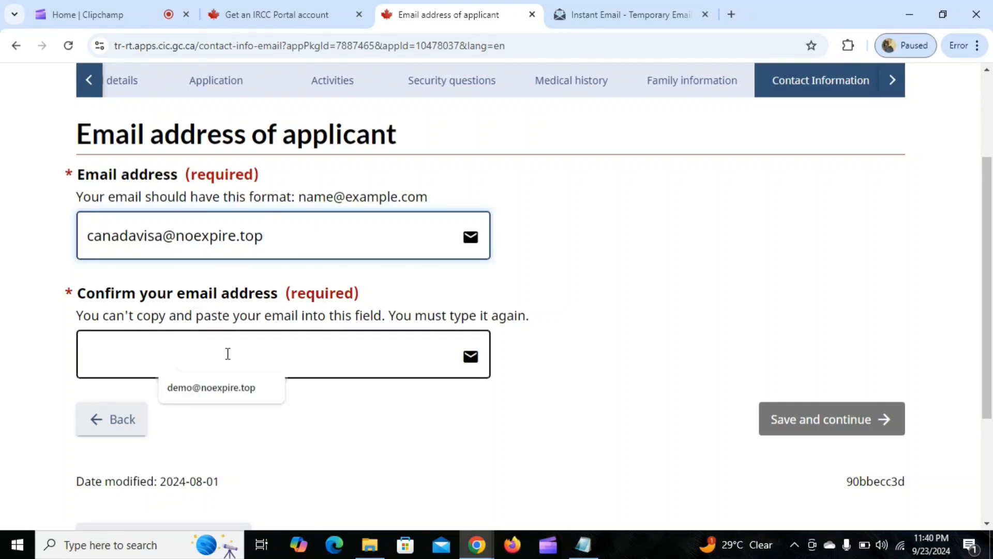
left_click(357, 421)
left_click(185, 425)
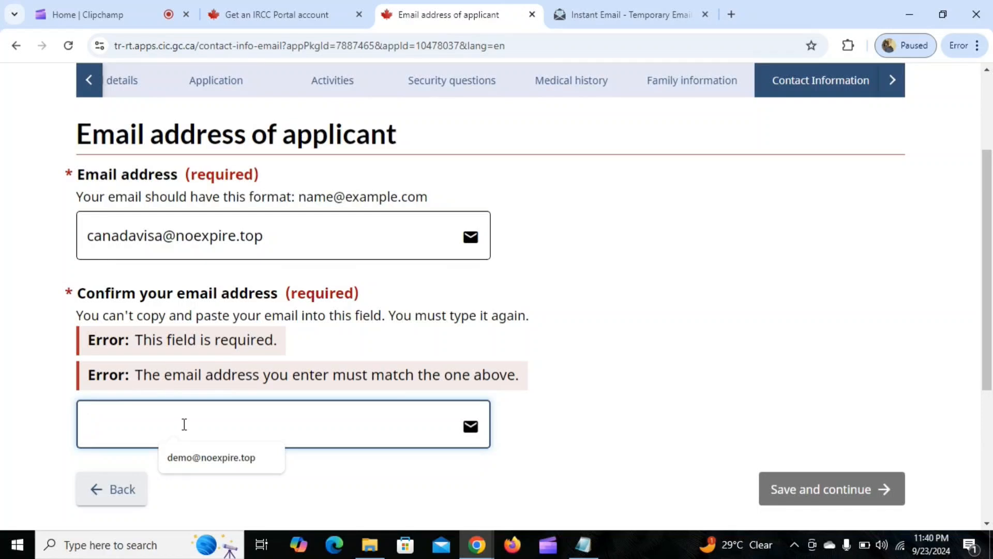
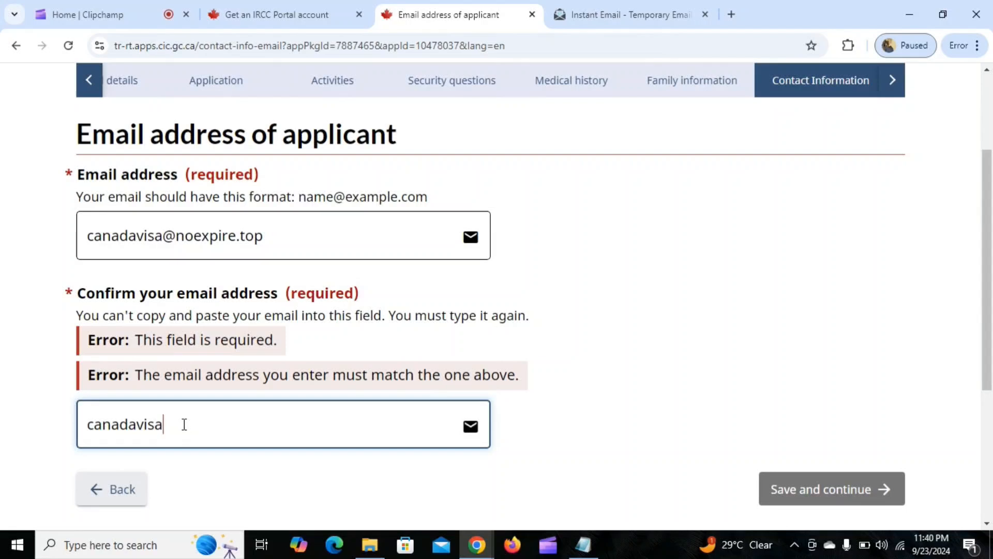
right_click(184, 425)
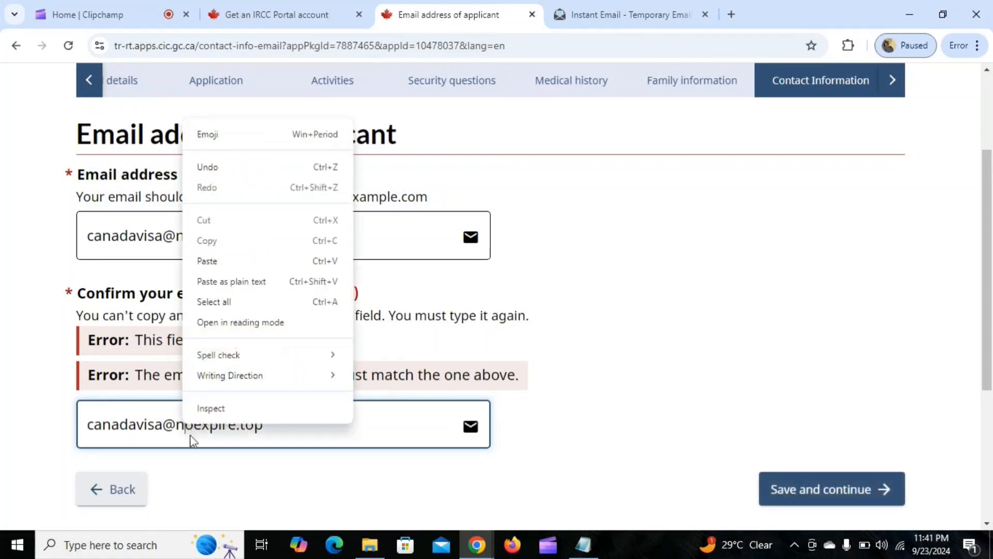
left_click(519, 354)
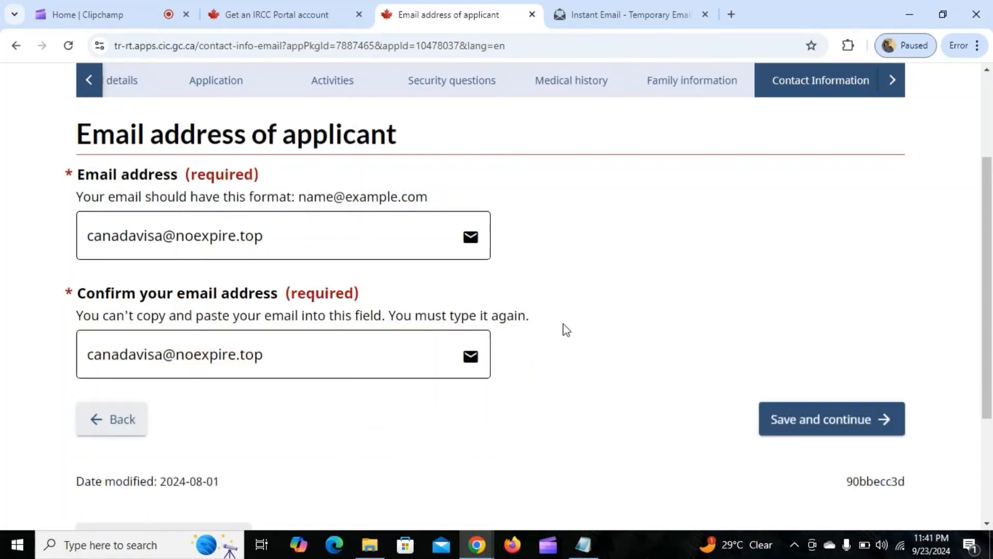
left_click(790, 408)
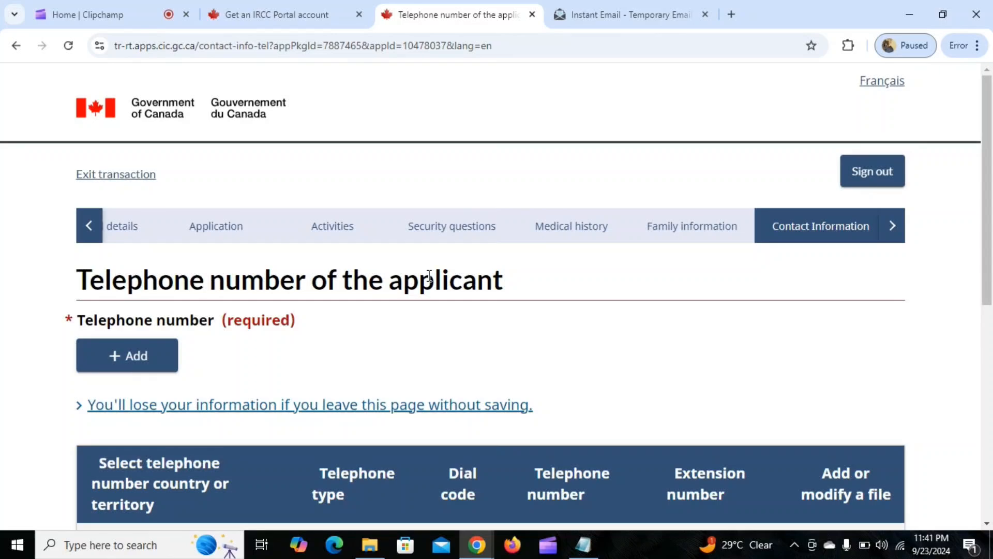
Start a new telephone entry of type Cellular with country or territory Other and dial code 91.
scroll(366, 286, "down", 1)
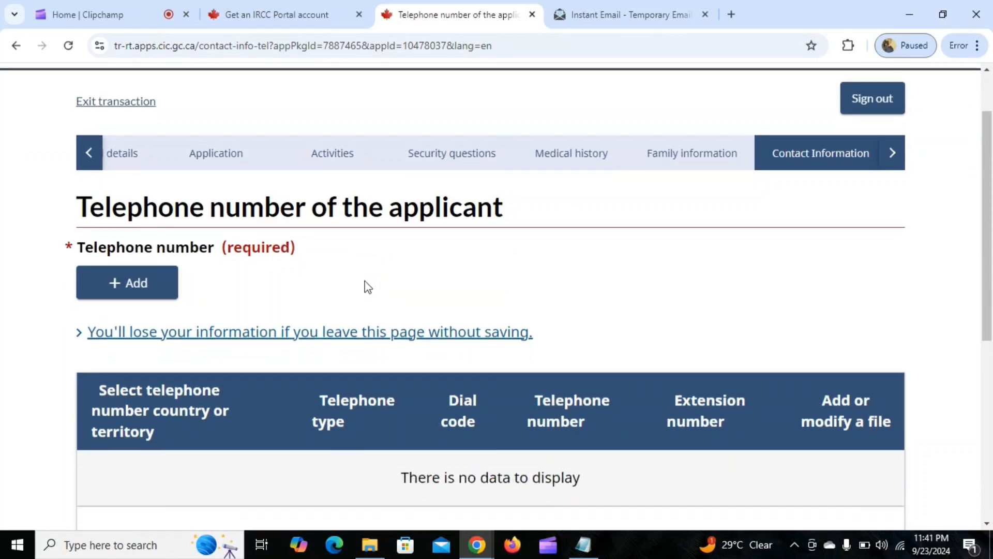
left_click(144, 288)
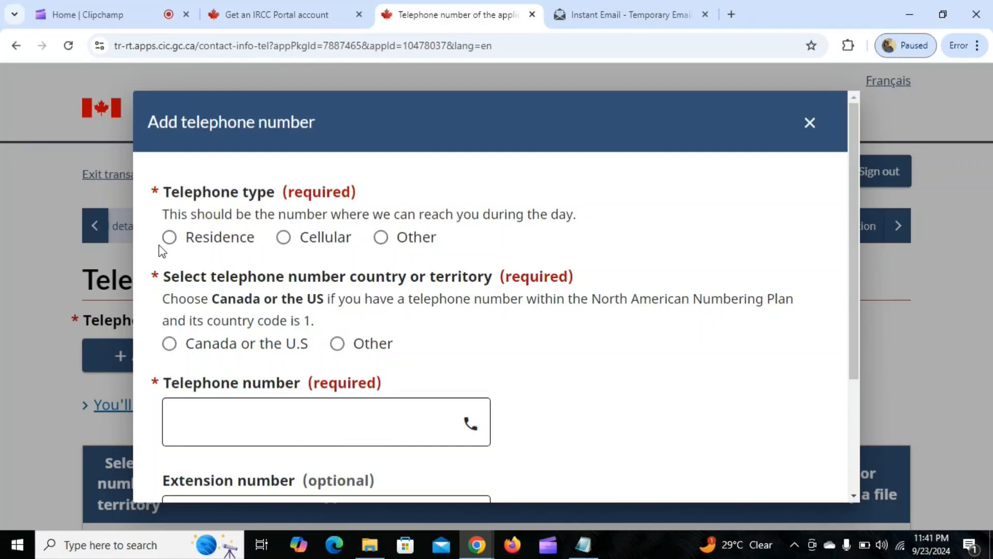
left_click(284, 237)
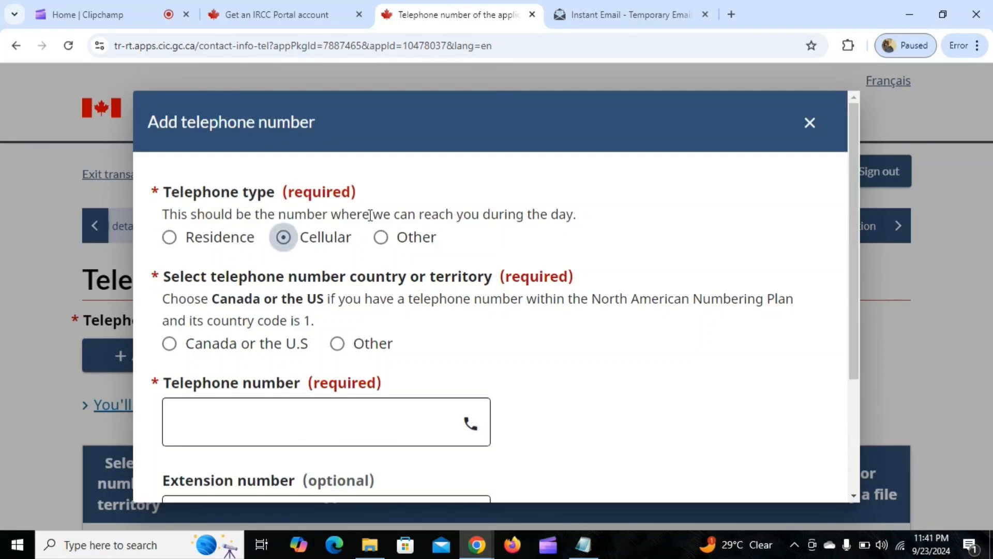
scroll(450, 258, "down", 1)
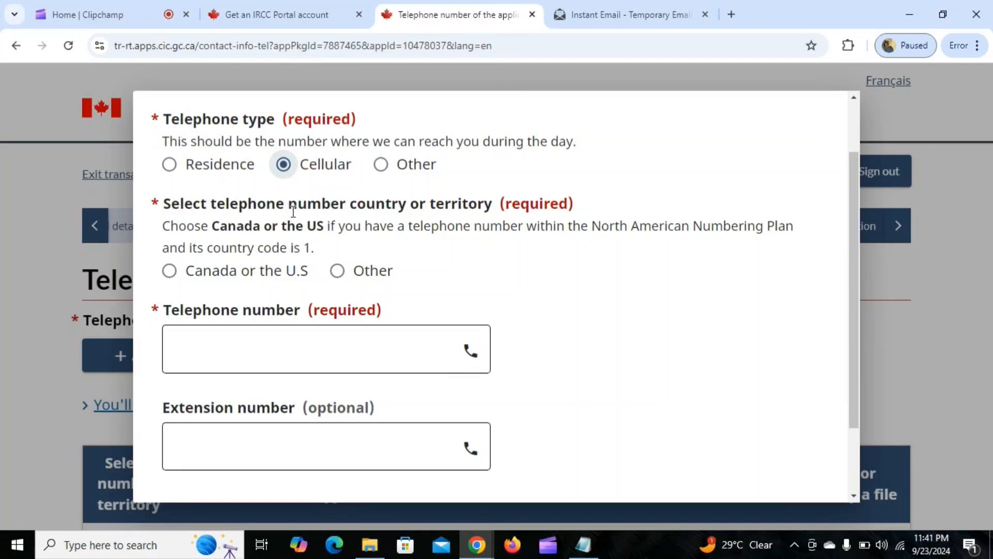
left_click(336, 270)
left_click(323, 358)
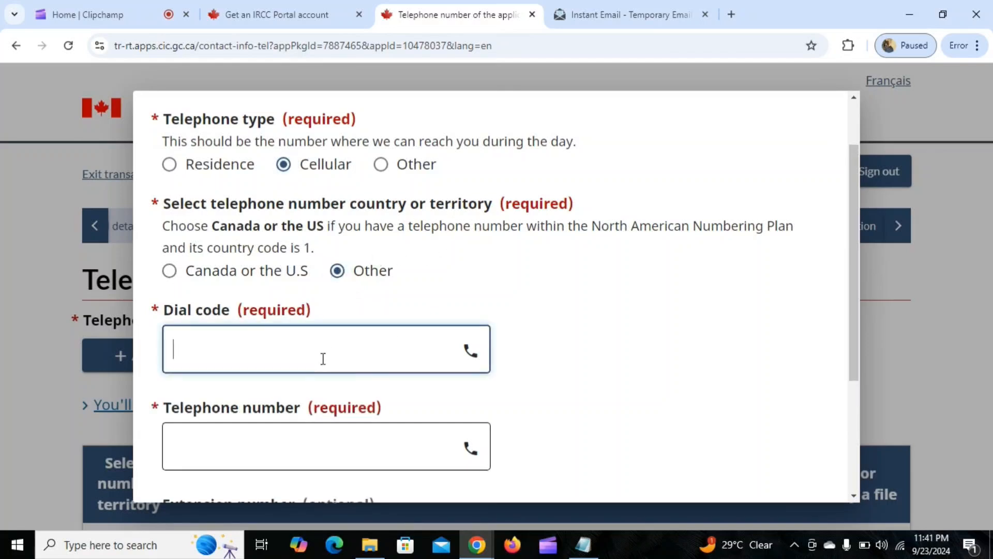
type("91")
Enter the applicant's telephone number, save the entry without an extension, and save the telephone page.
scroll(323, 358, "down", 2)
left_click(311, 375)
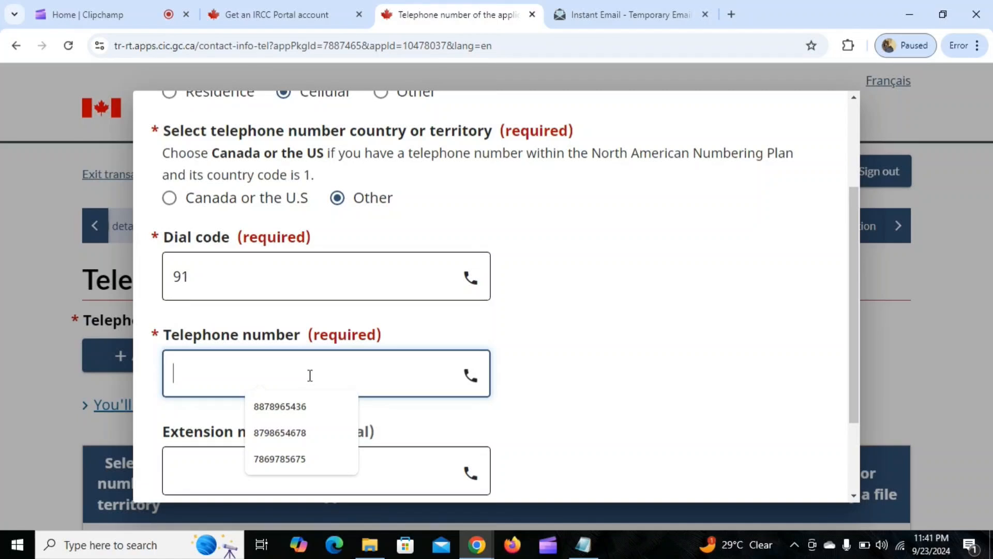
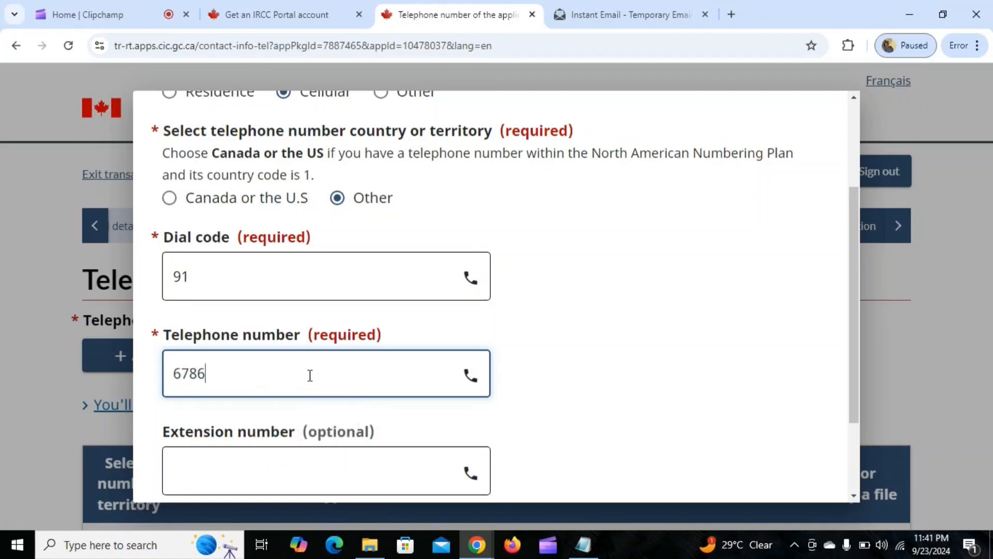
scroll(310, 375, "down", 2)
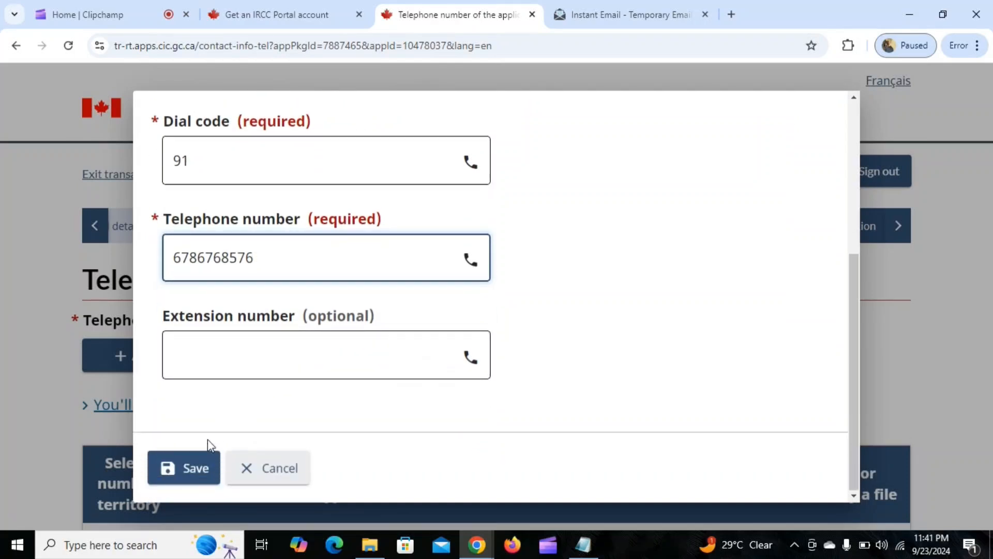
left_click(196, 468)
scroll(491, 266, "down", 4)
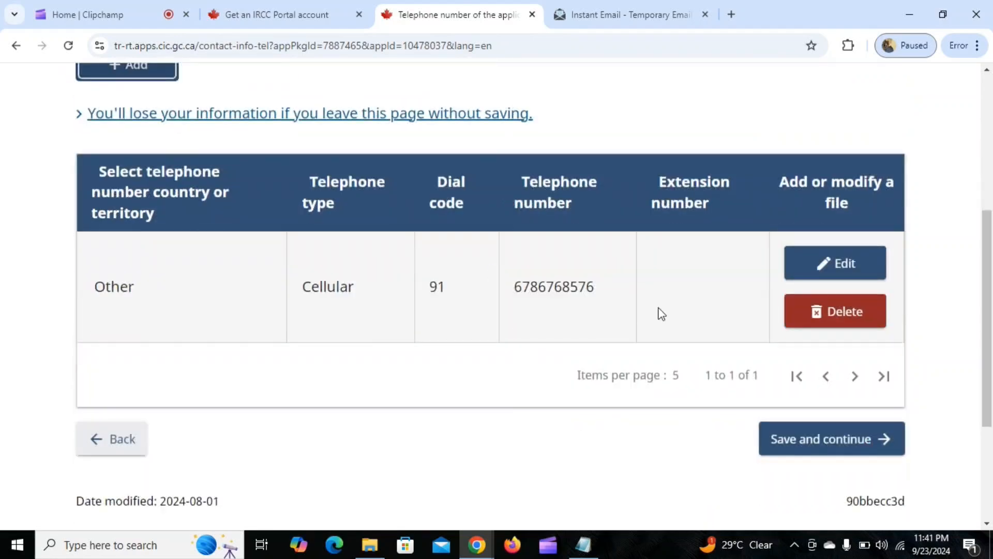
left_click(806, 438)
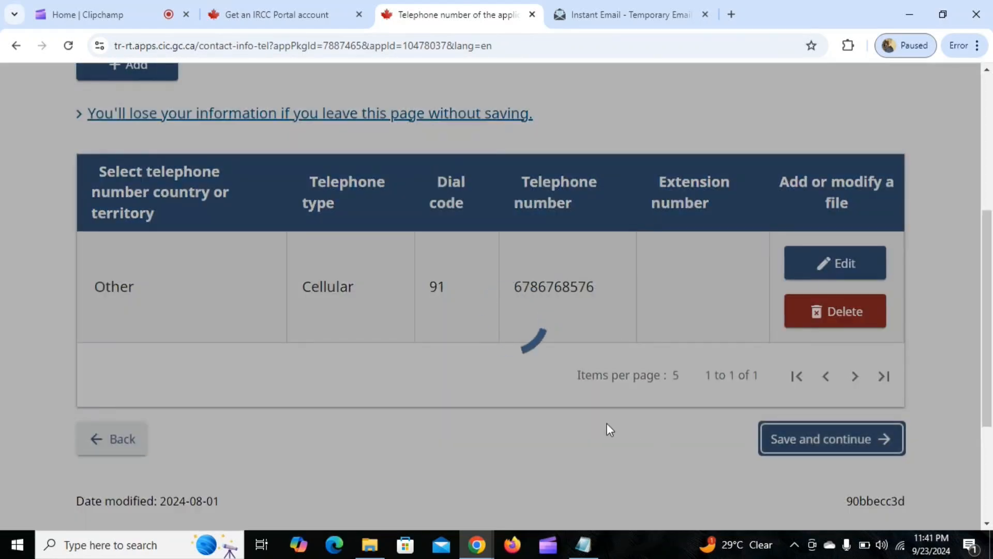
Review the sections of the application summary, then save it and continue to the supporting documents page.
scroll(274, 341, "down", 7)
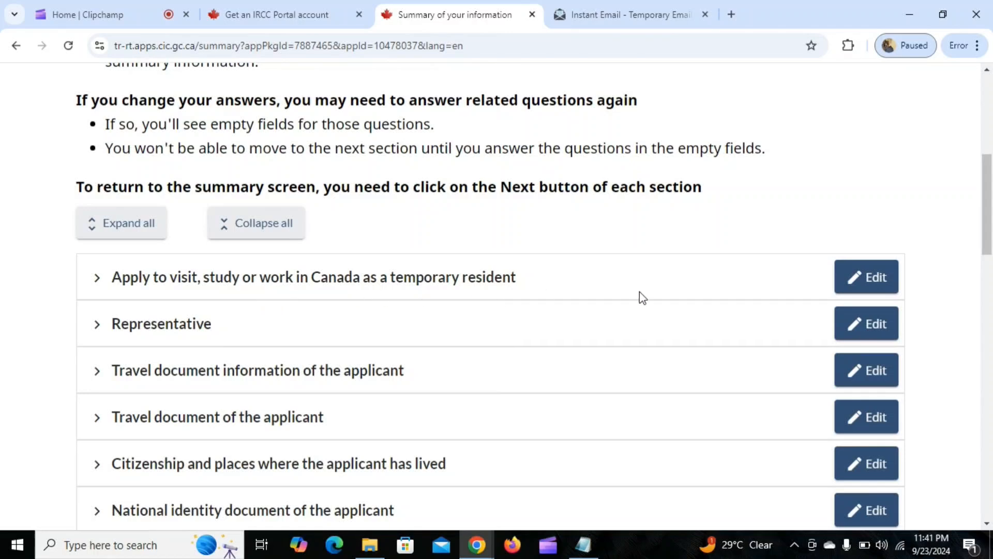
scroll(554, 299, "down", 4)
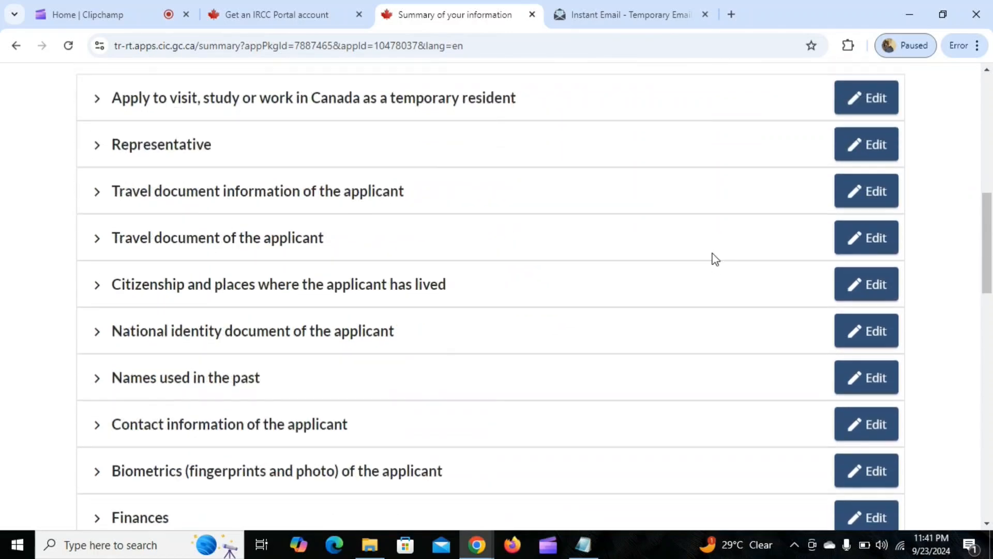
scroll(890, 262, "up", 4)
scroll(876, 321, "down", 3)
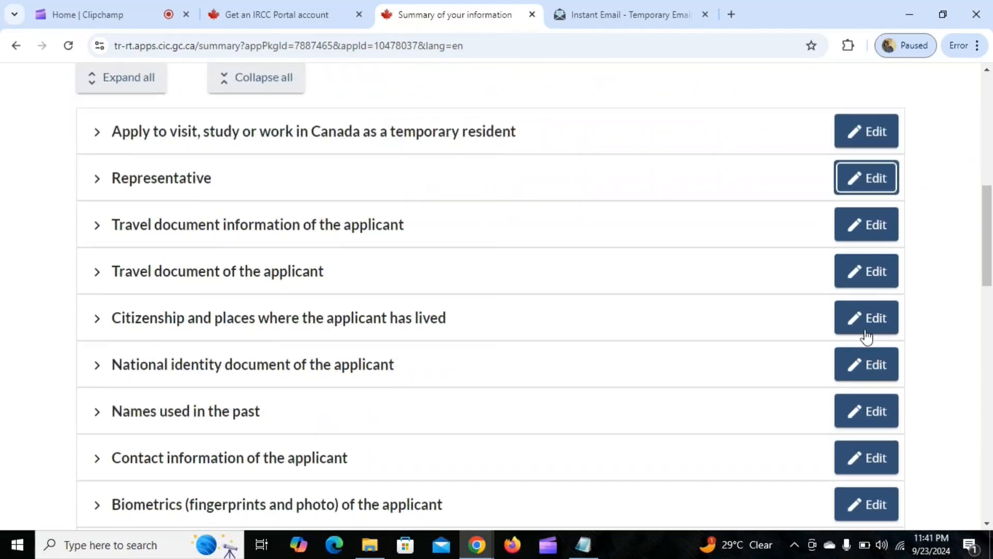
scroll(868, 184, "down", 10)
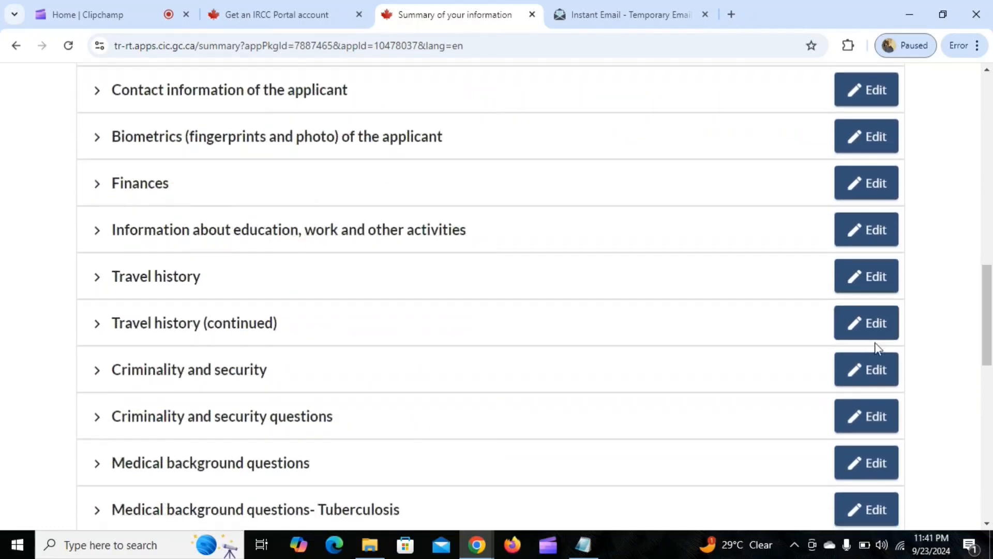
scroll(858, 282, "down", 6)
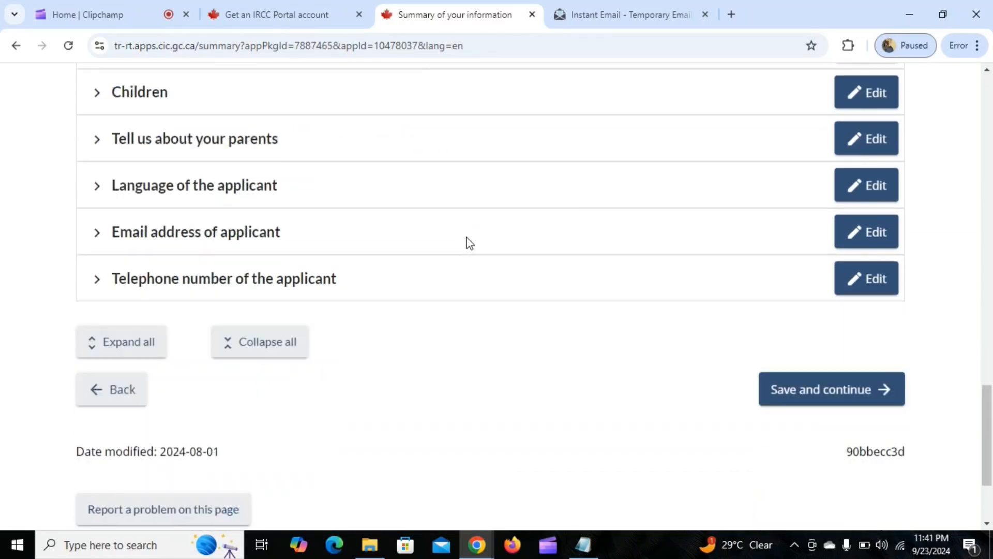
left_click(853, 370)
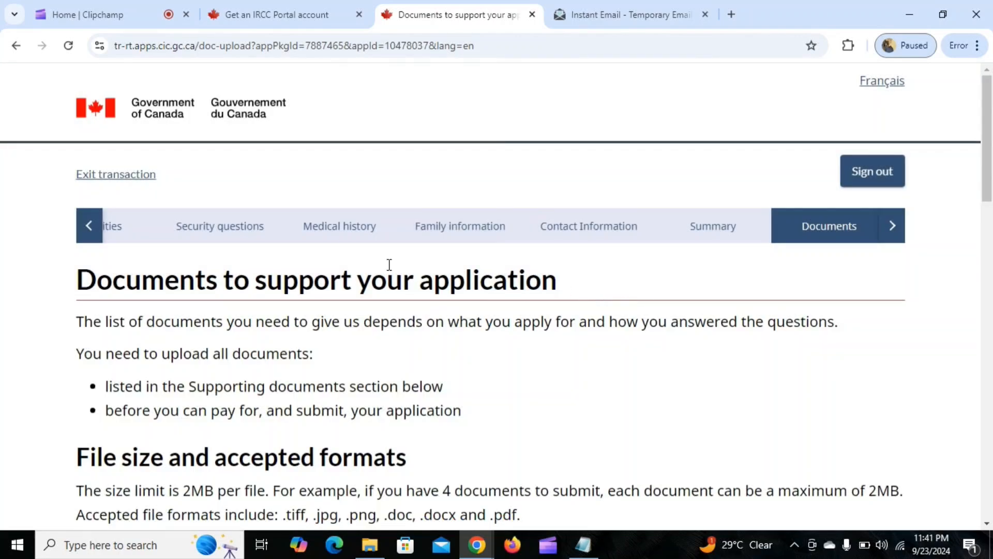
Review the file size and format rules and the list of supporting documents to upload.
scroll(324, 317, "down", 1)
scroll(375, 239, "down", 6)
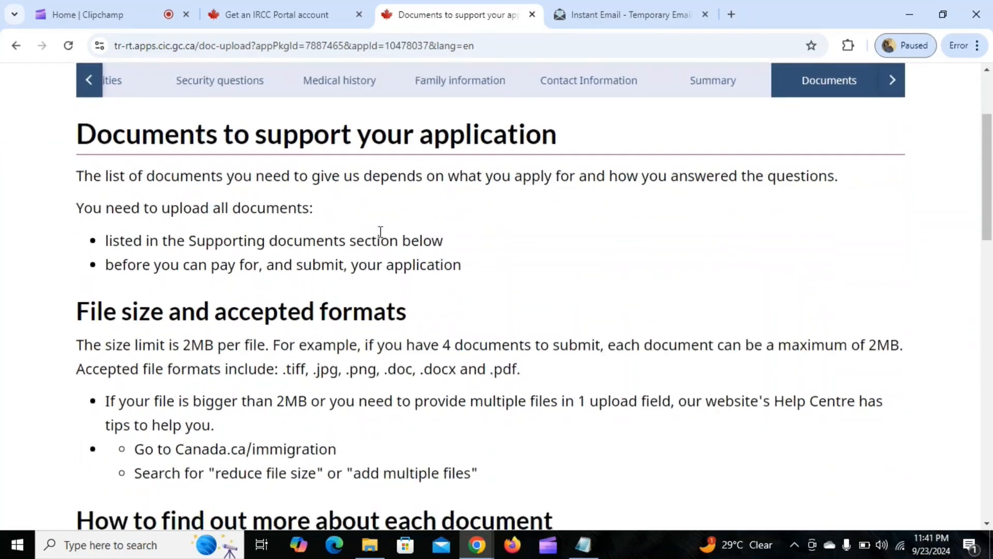
scroll(375, 240, "down", 2)
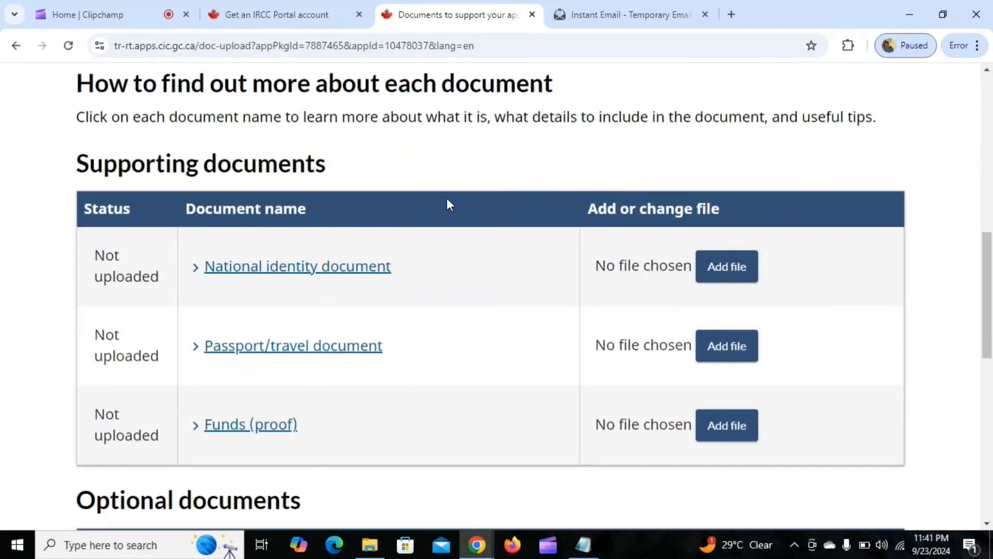
scroll(440, 207, "down", 1)
scroll(557, 255, "down", 1)
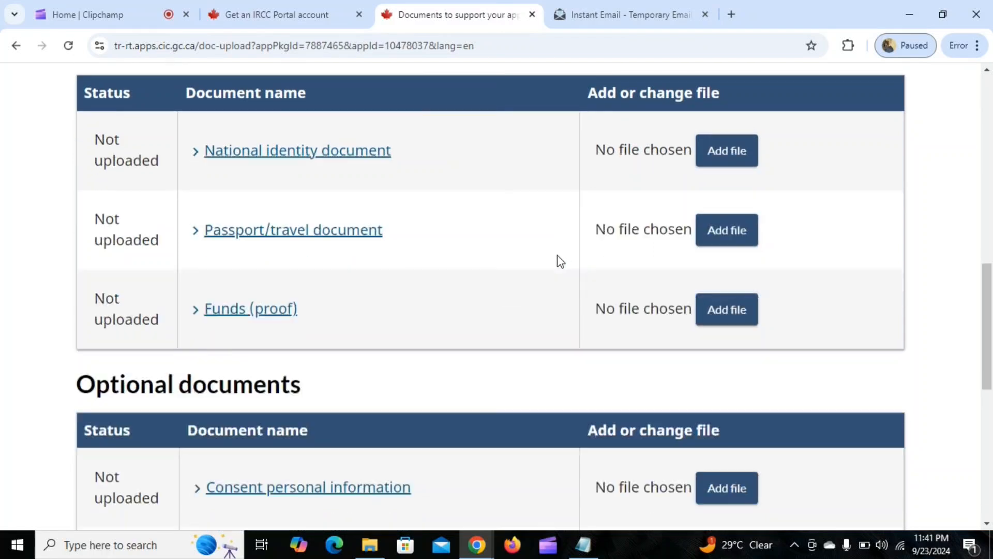
scroll(462, 201, "up", 1)
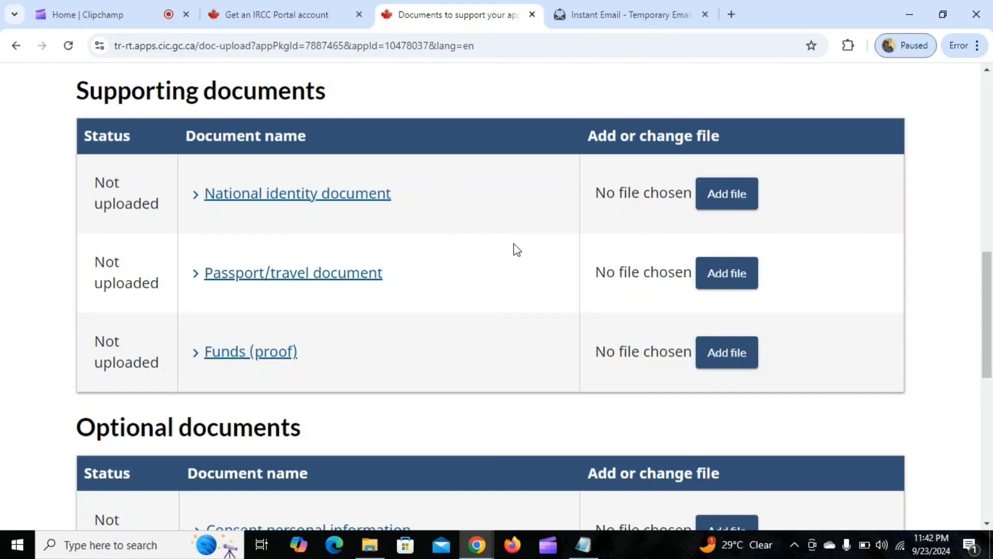
Expand the National identity document entry and read its requirements.
left_click(209, 198)
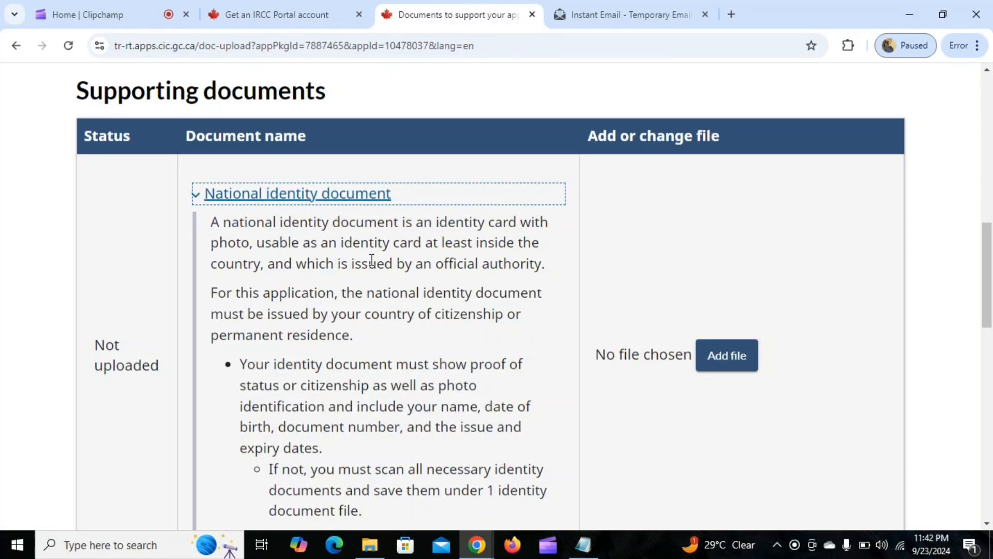
left_click_drag(214, 224, 548, 223)
scroll(424, 286, "down", 7)
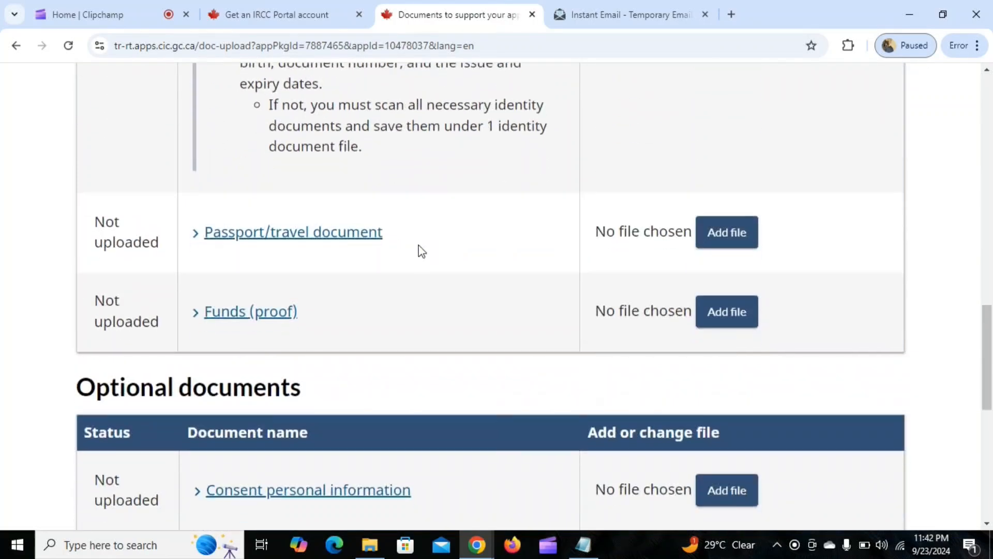
Expand the Passport/travel document entry and read which passport pages and travel document details must be provided.
left_click(212, 242)
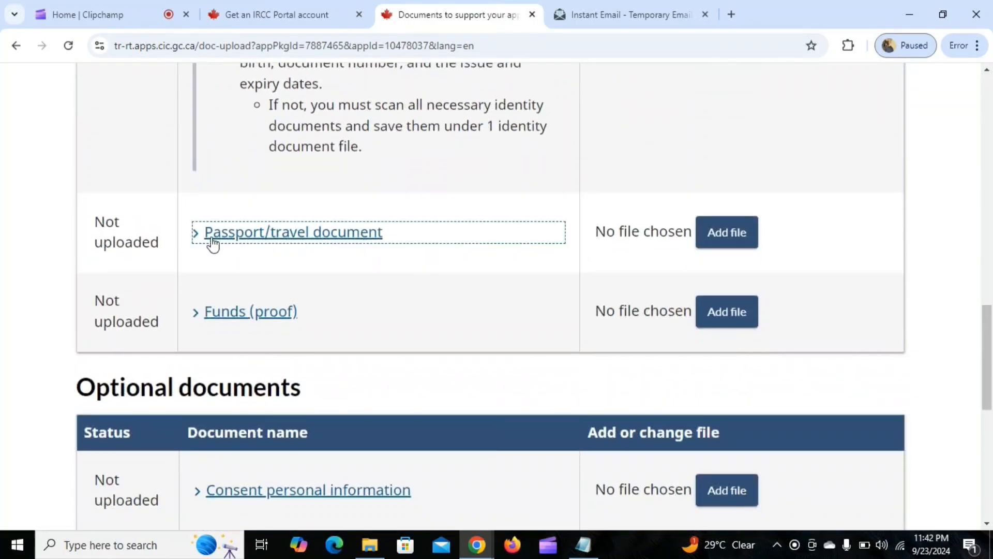
left_click(244, 243)
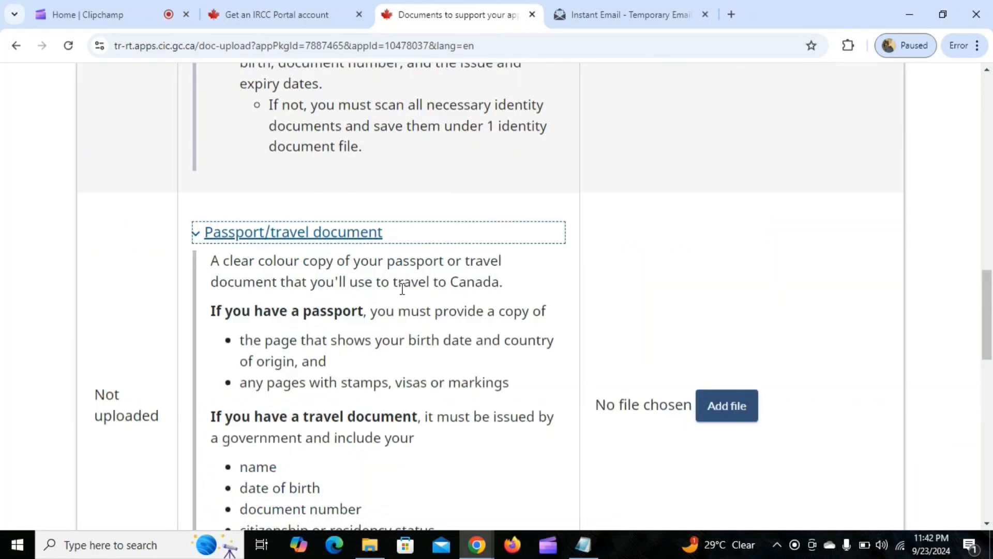
scroll(402, 289, "down", 3)
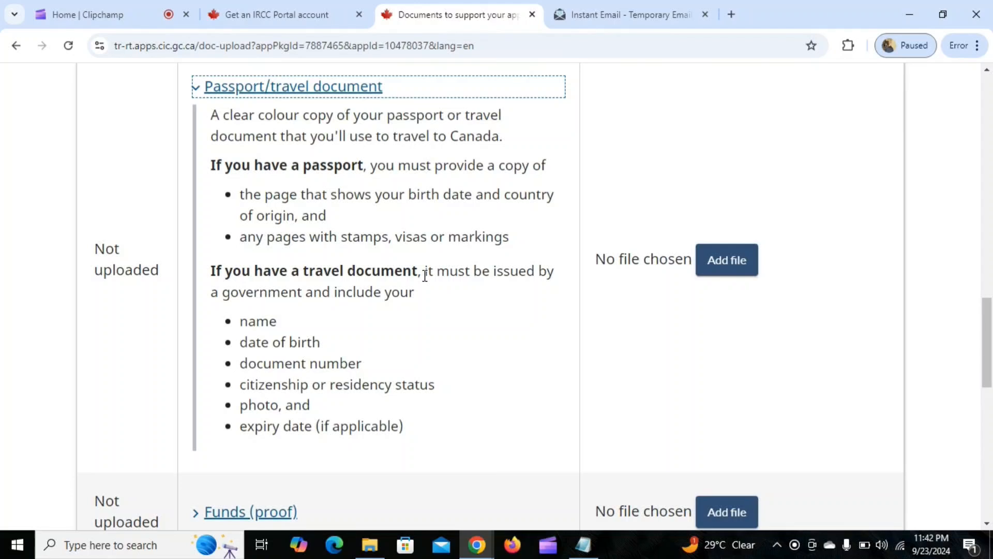
left_click_drag(425, 276, 510, 270)
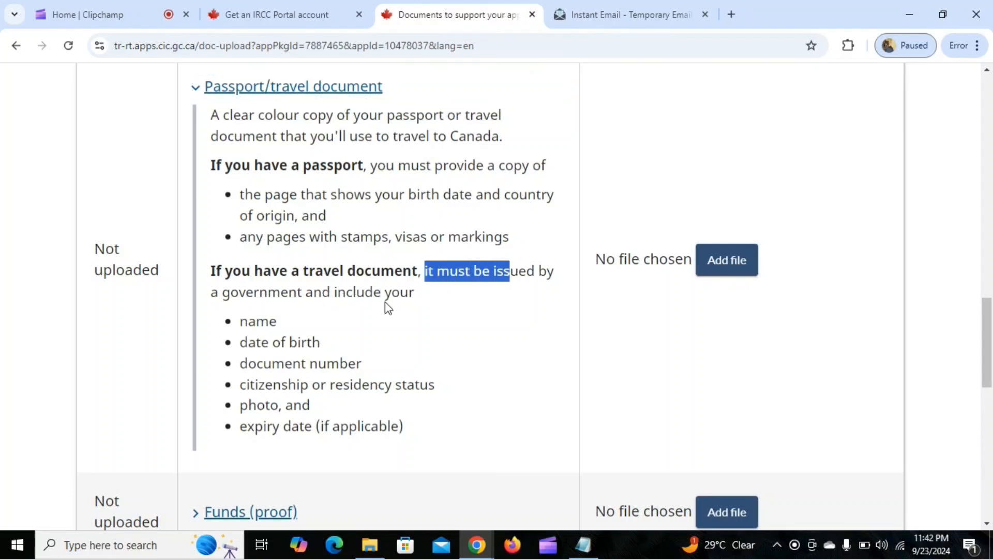
double_click(242, 320)
triple_click(253, 344)
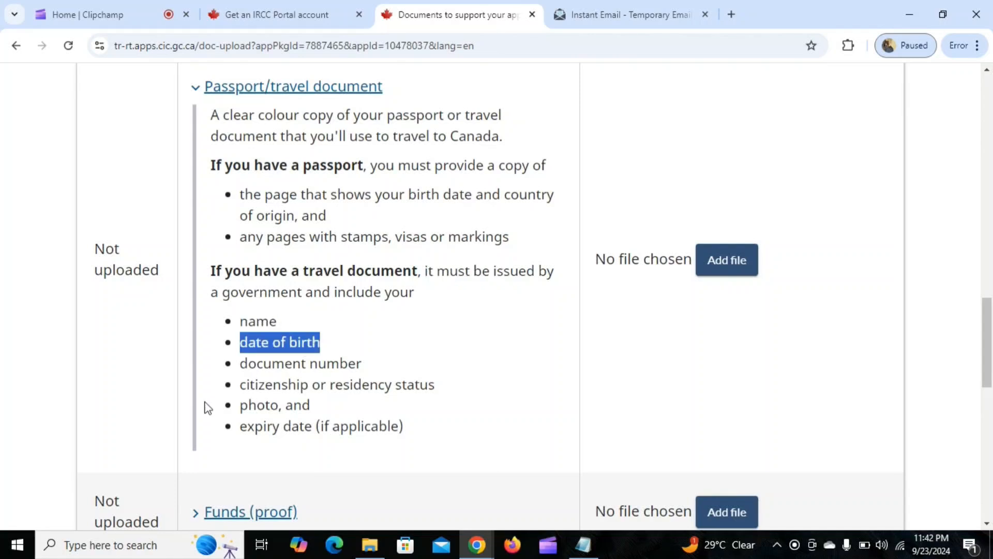
left_click_drag(249, 363, 366, 389)
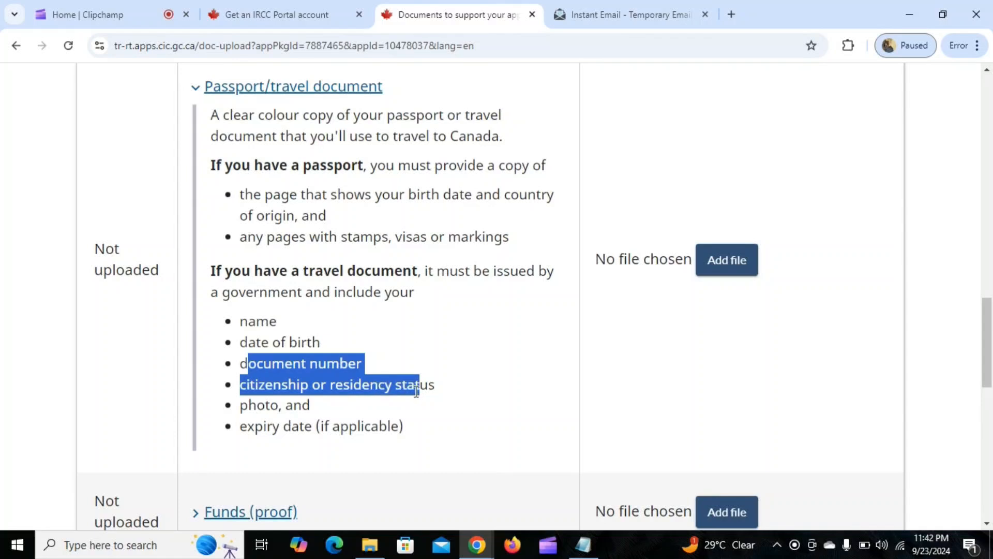
left_click(495, 347)
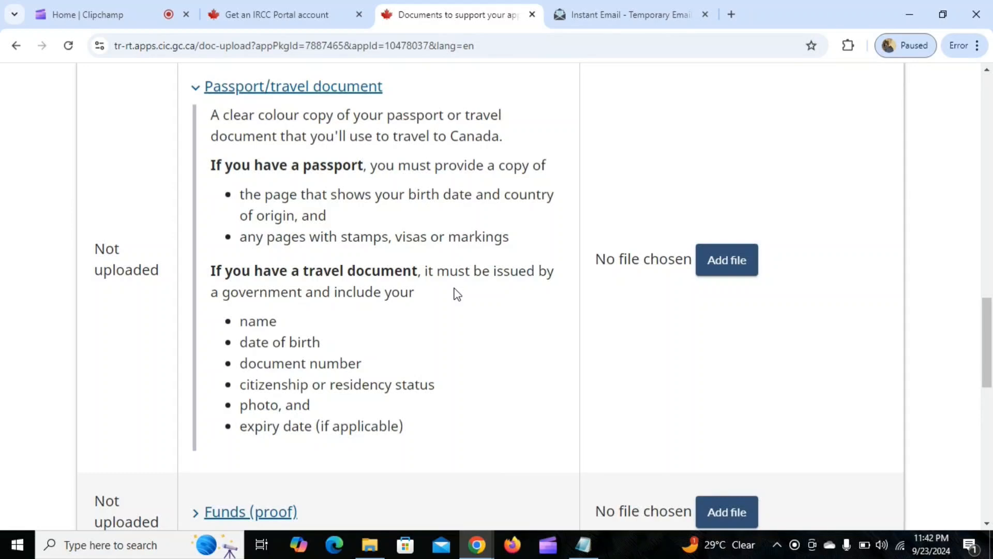
Expand the Funds (proof) entry and examine the accepted evidence for applicants supporting themselves in Canada.
scroll(455, 292, "down", 5)
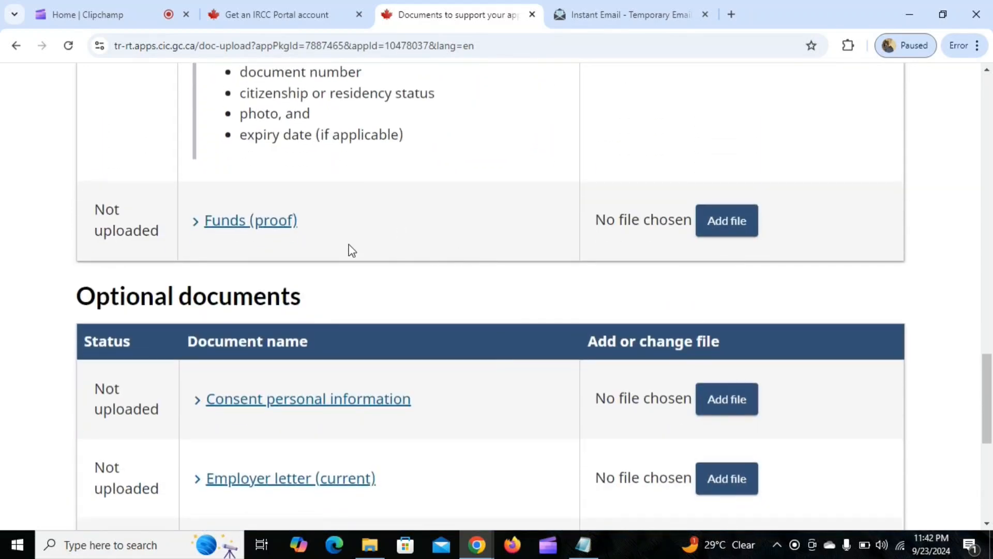
left_click(224, 227)
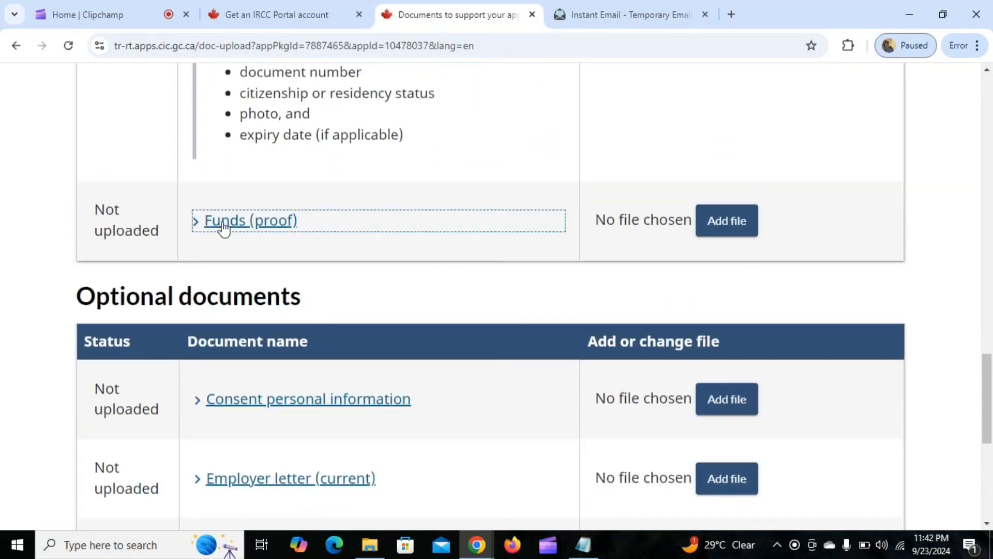
scroll(450, 224, "down", 3)
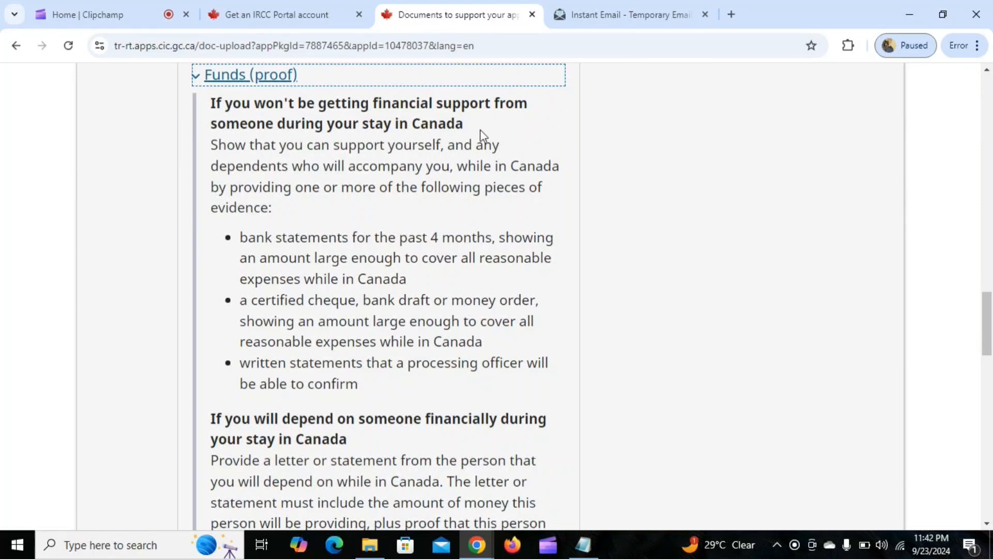
scroll(365, 240, "down", 1)
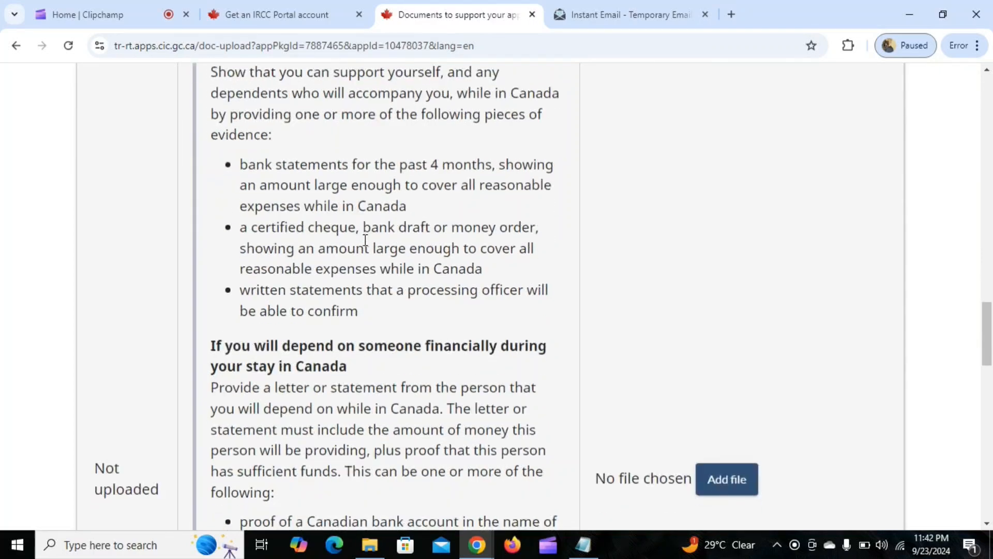
scroll(364, 239, "up", 1)
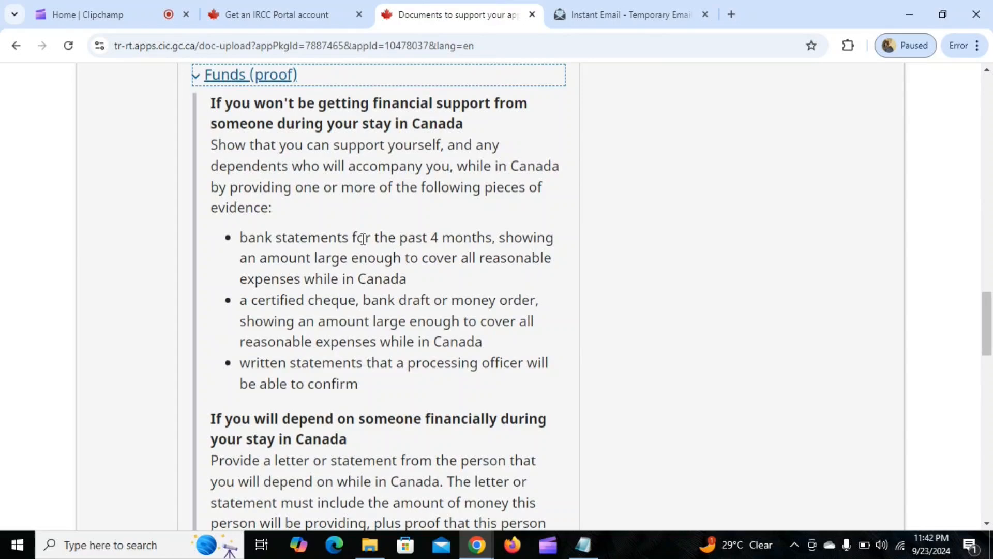
scroll(283, 177, "up", 1)
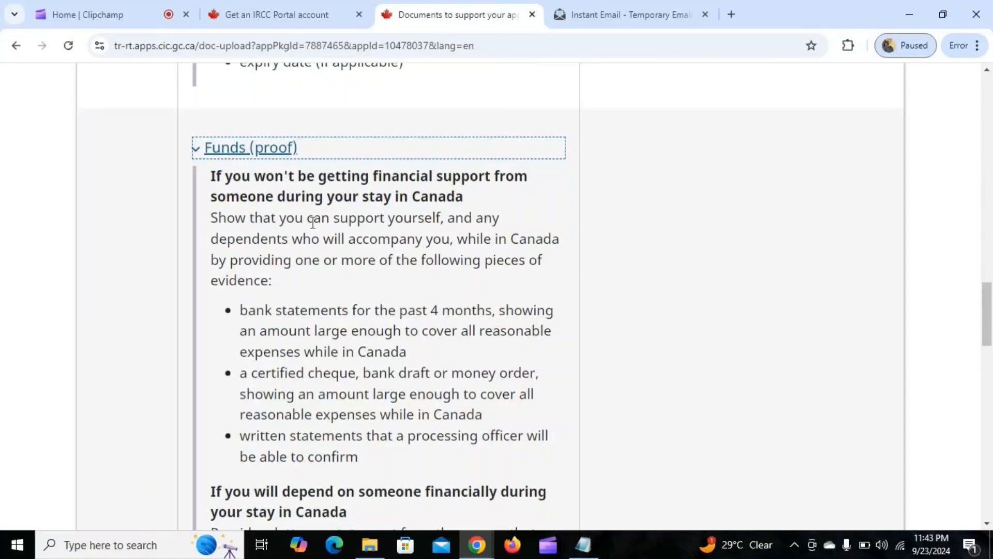
scroll(313, 223, "down", 2)
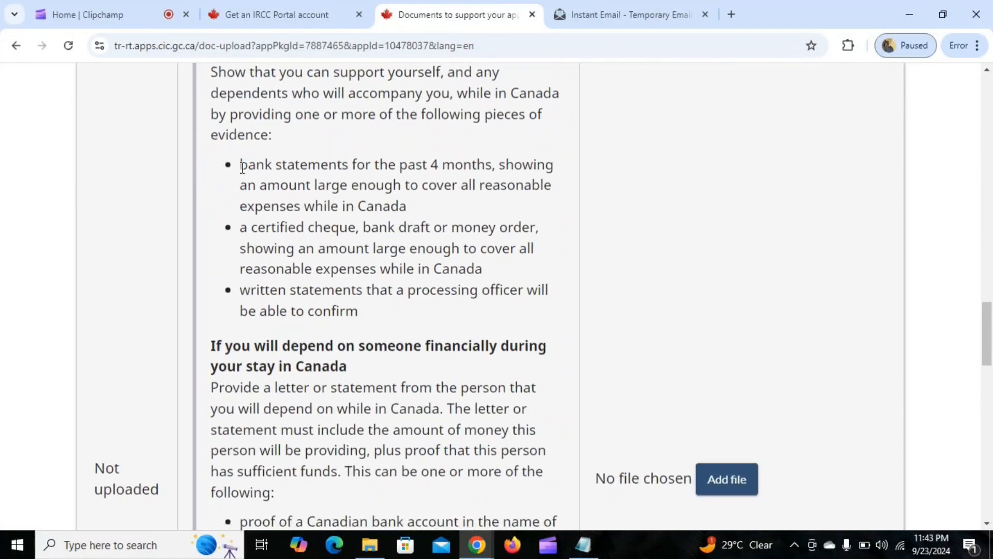
left_click_drag(242, 167, 553, 171)
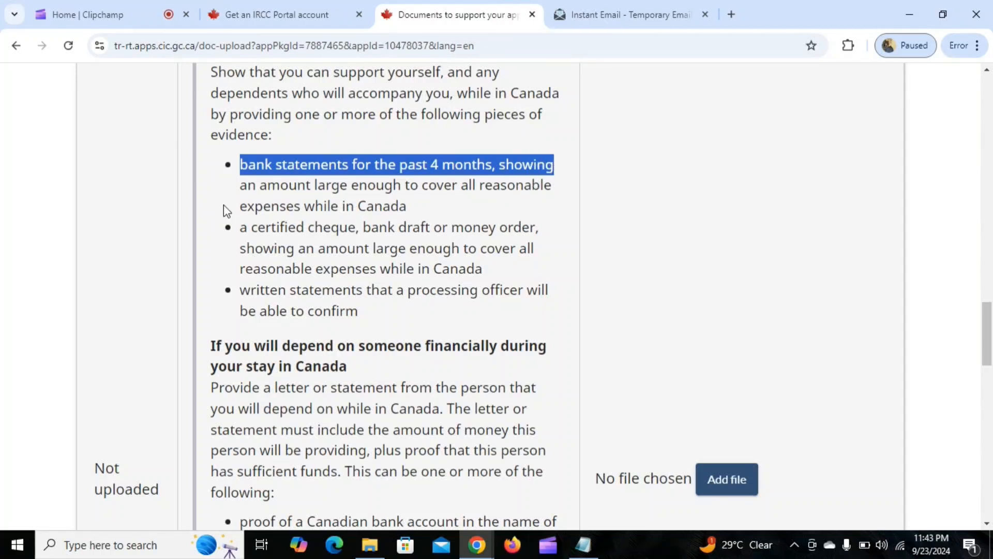
left_click_drag(241, 186, 535, 229)
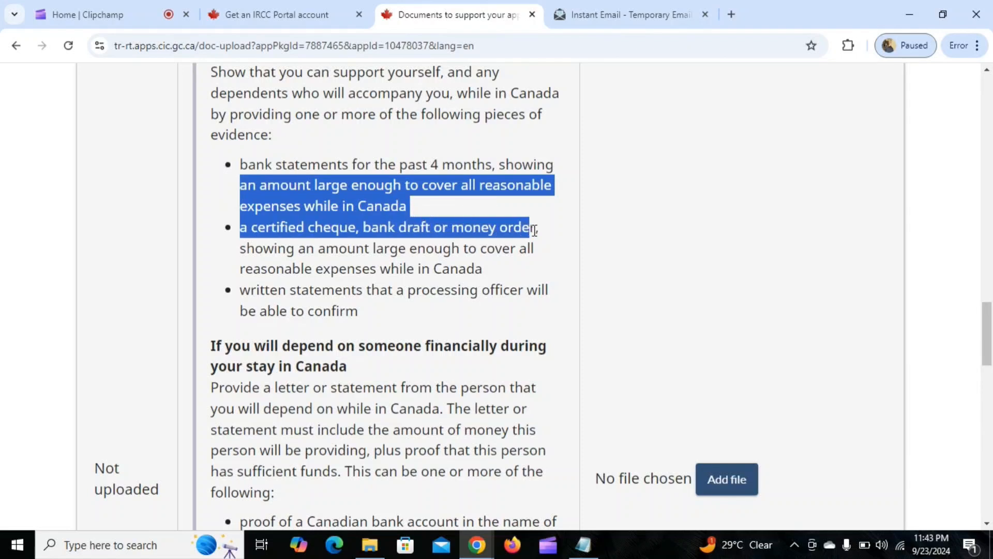
left_click(348, 288)
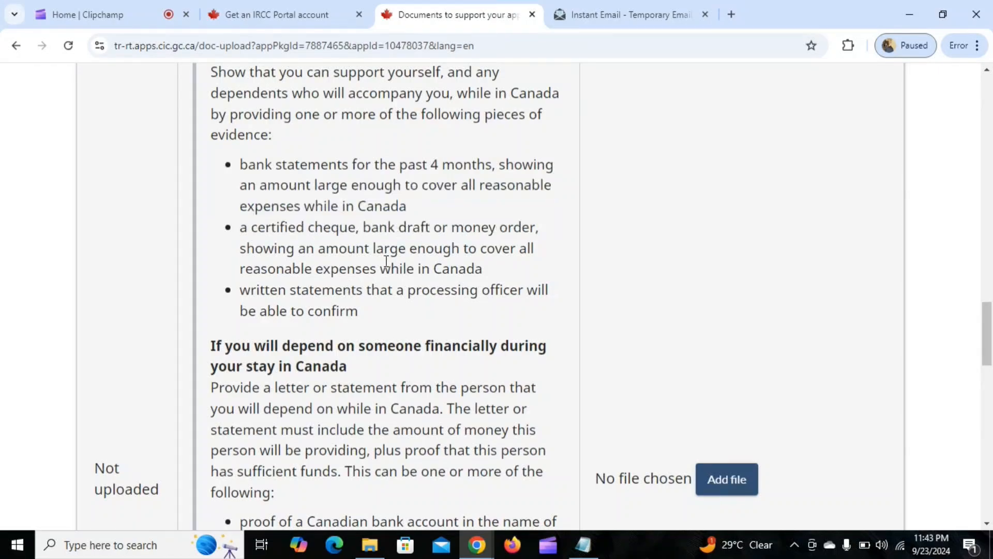
Read the Consent personal information description under the optional documents, then collapse it.
scroll(400, 249, "down", 8)
scroll(400, 249, "down", 10)
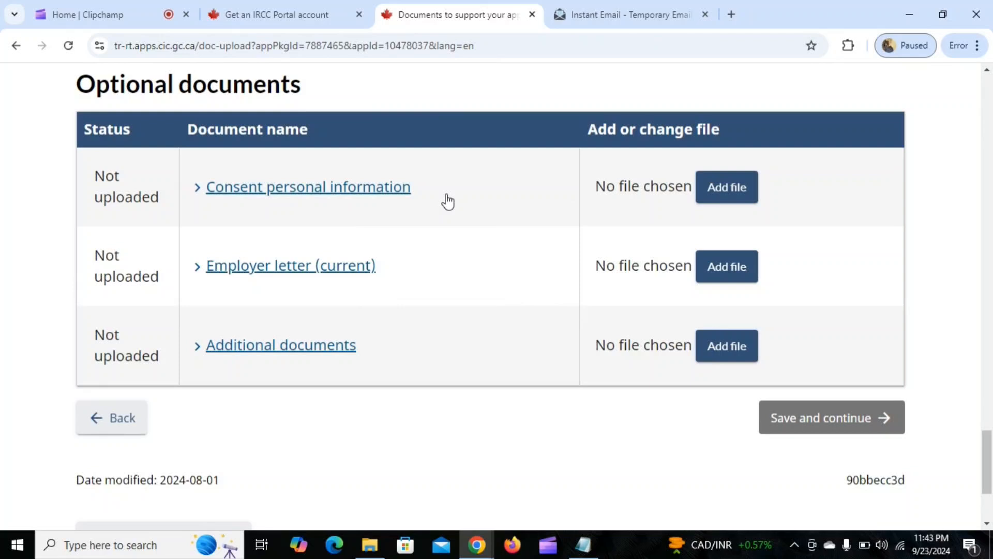
left_click(343, 192)
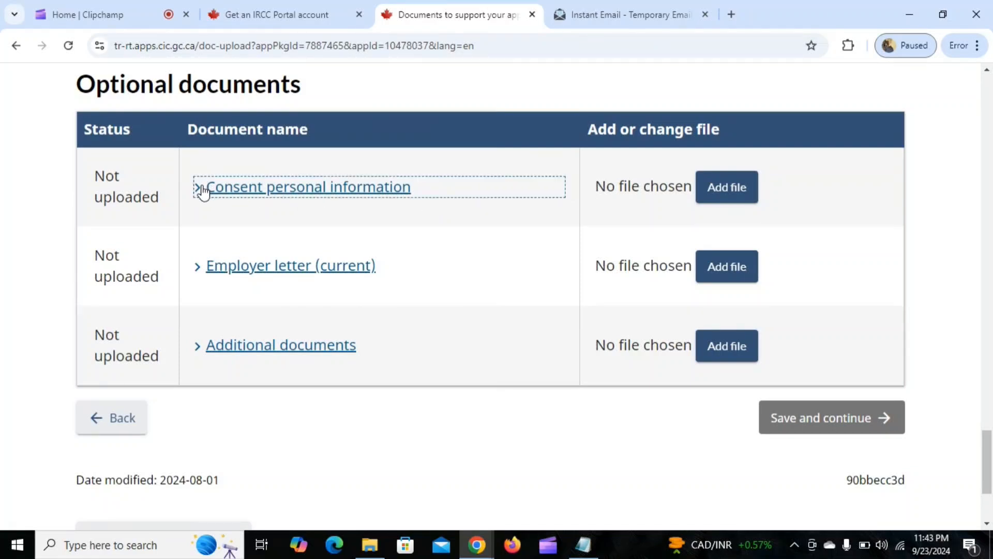
left_click(202, 190)
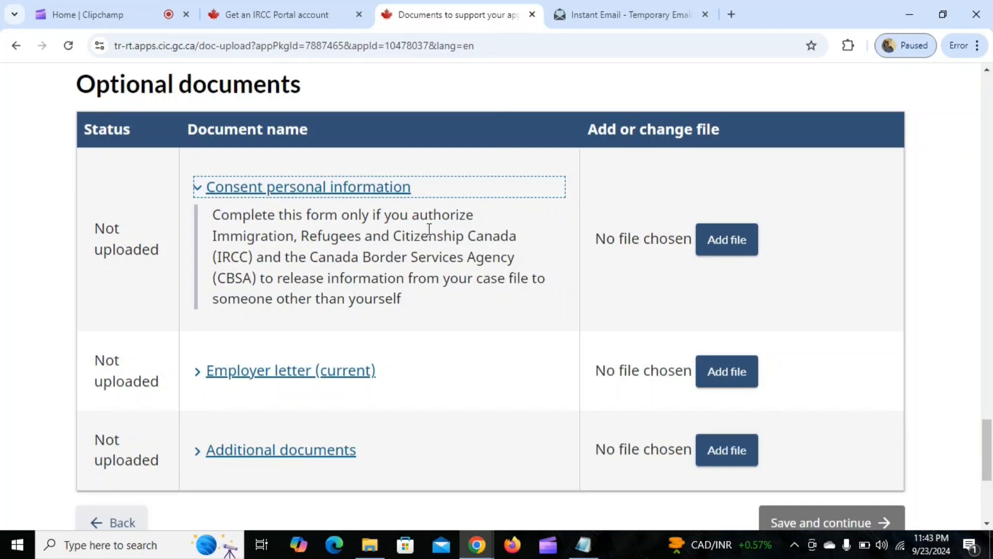
left_click(198, 190)
Expand the Employer letter (current) entry and read what the letter from the employer in Canada must contain.
left_click(226, 273)
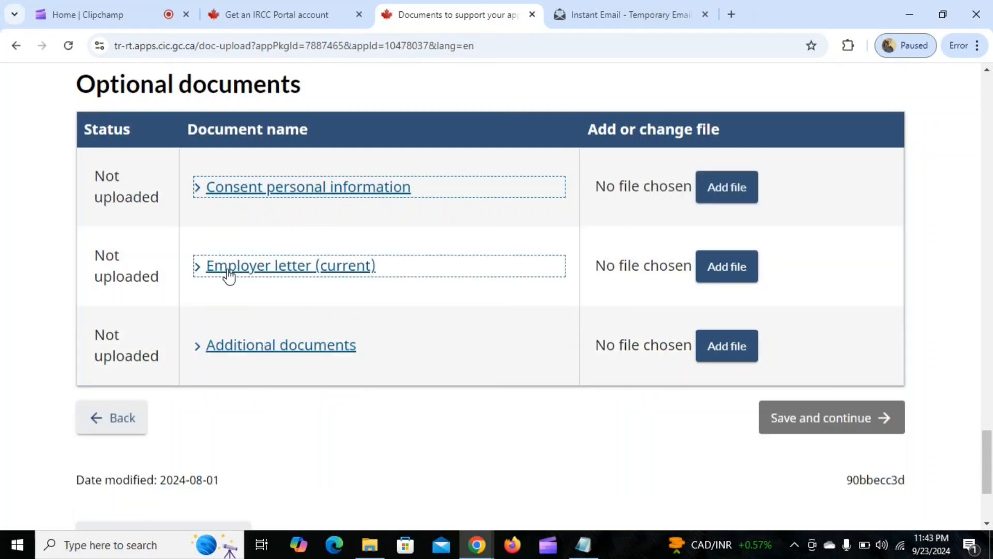
left_click(198, 269)
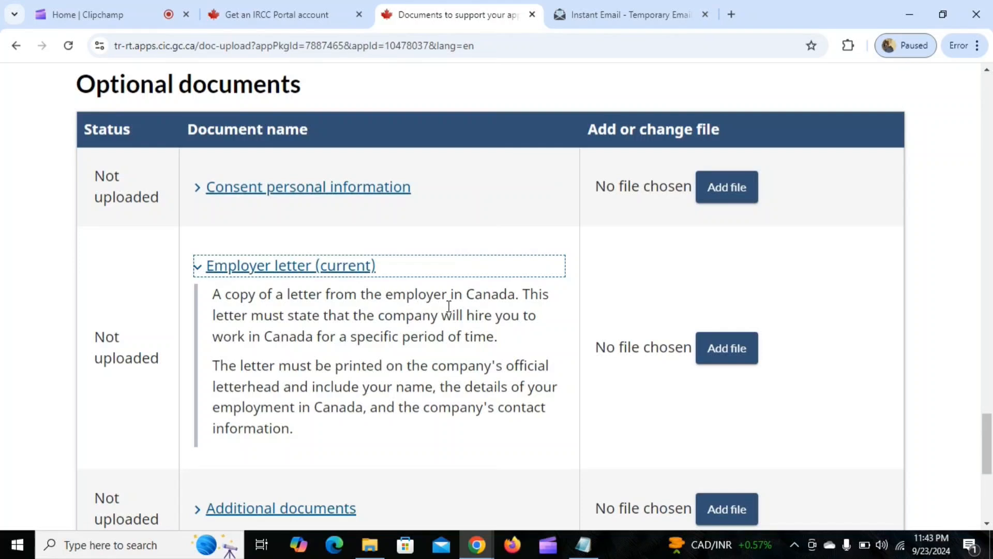
left_click_drag(215, 299, 475, 299)
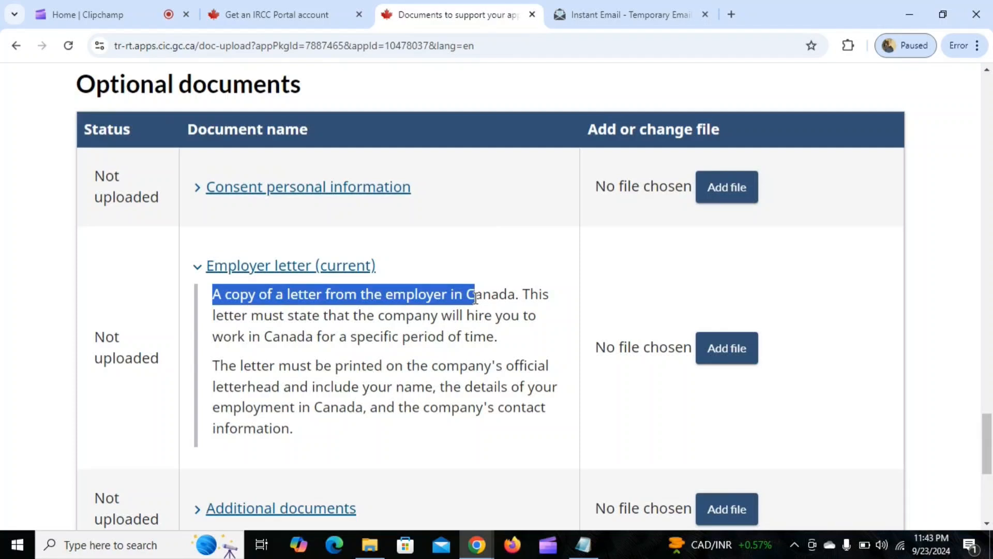
left_click_drag(516, 299, 221, 295)
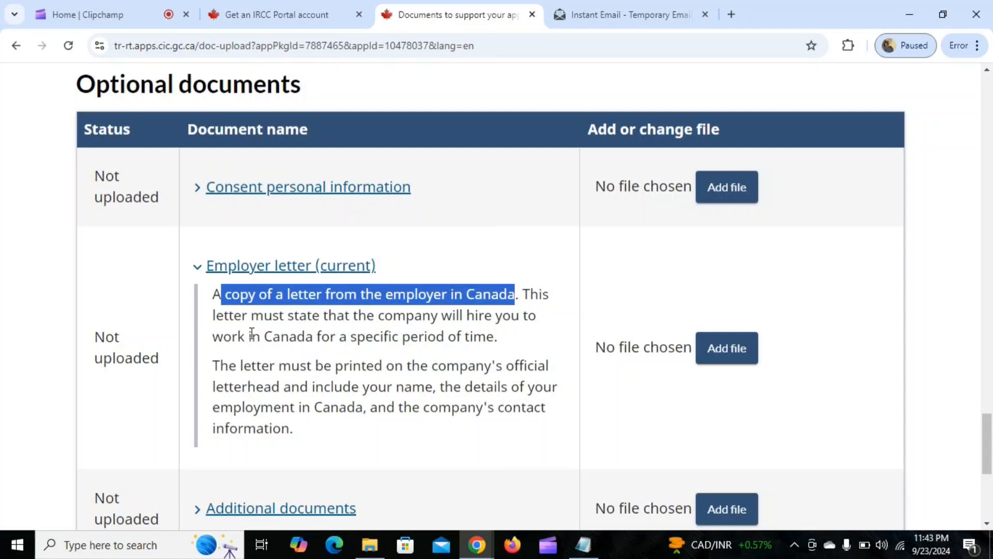
Expand the Additional documents entry and read its description, then collapse it together with the Employer letter (current) entry.
left_click(310, 369)
scroll(328, 373, "down", 5)
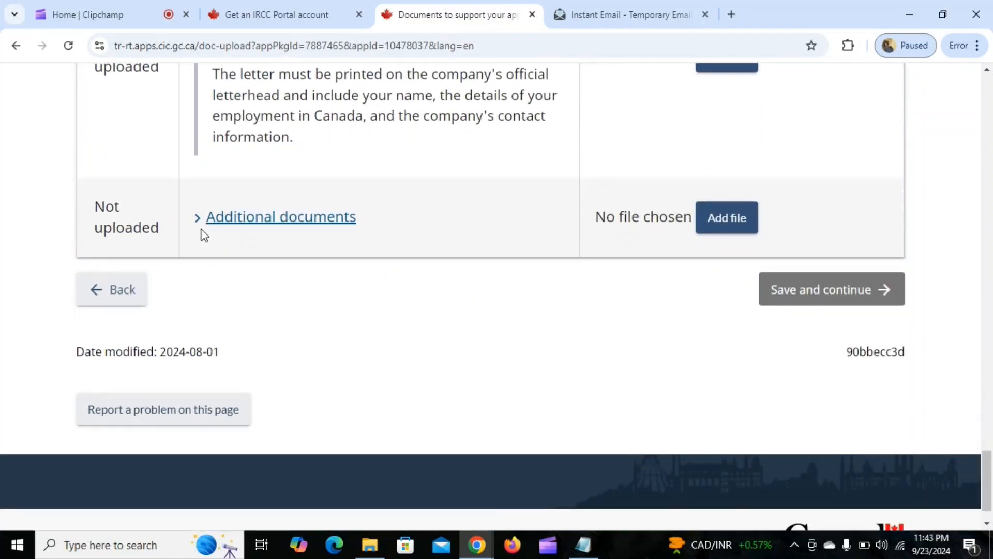
left_click(200, 228)
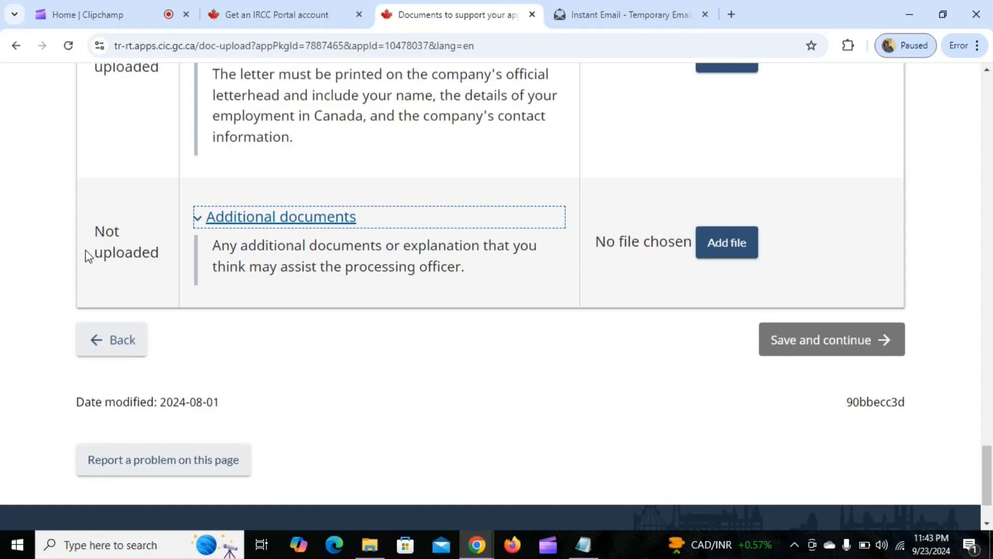
left_click(201, 227)
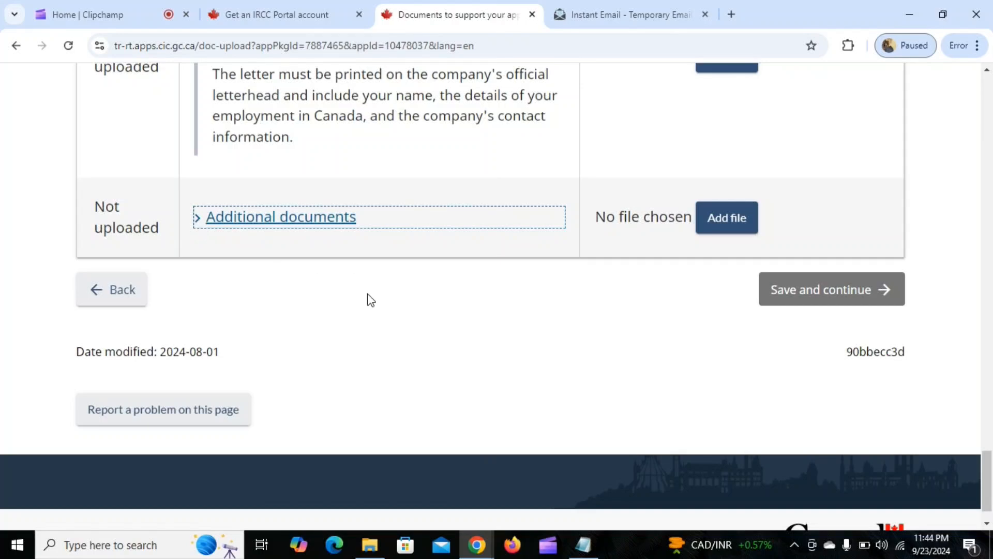
scroll(368, 301, "up", 2)
left_click(194, 124)
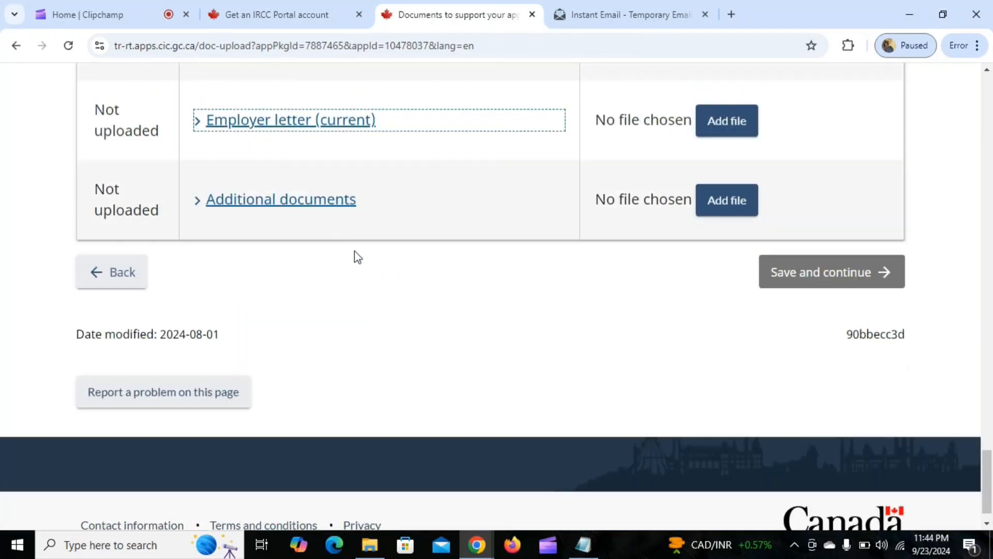
Upload nationalid from the Canada Visitor visa folder on the Desktop as the National identity document, finding the folder by searching for canada.
scroll(378, 311, "up", 3)
scroll(395, 326, "up", 15)
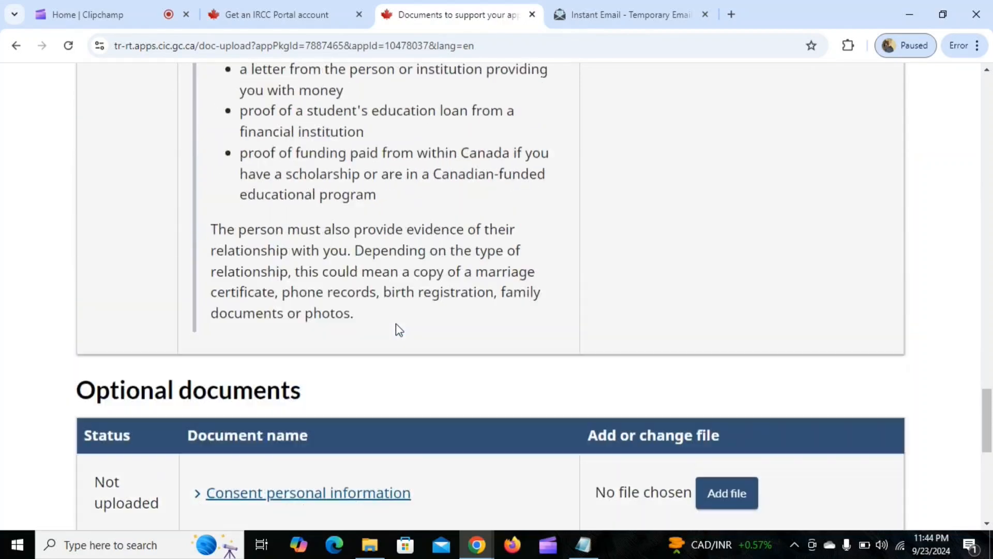
scroll(399, 326, "up", 10)
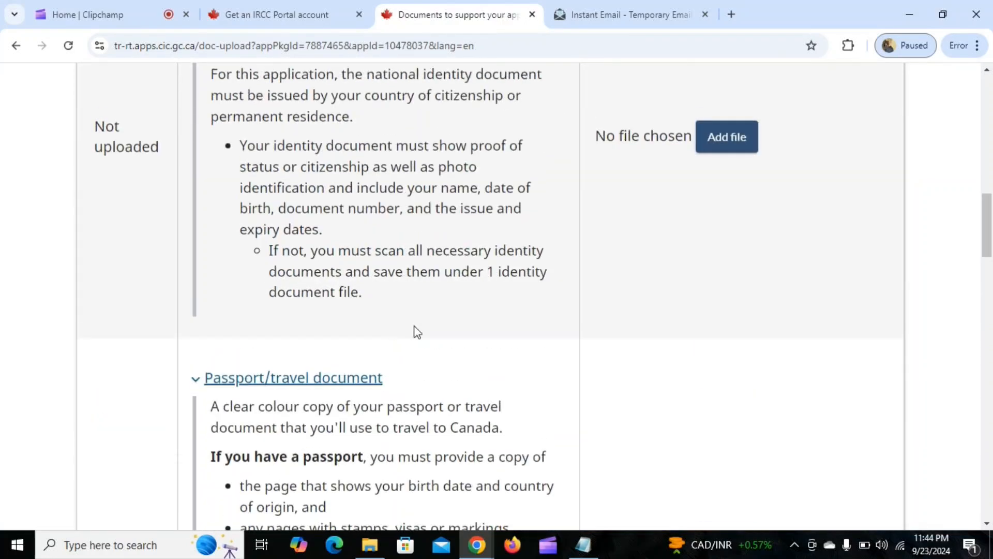
scroll(623, 289, "up", 4)
left_click(722, 364)
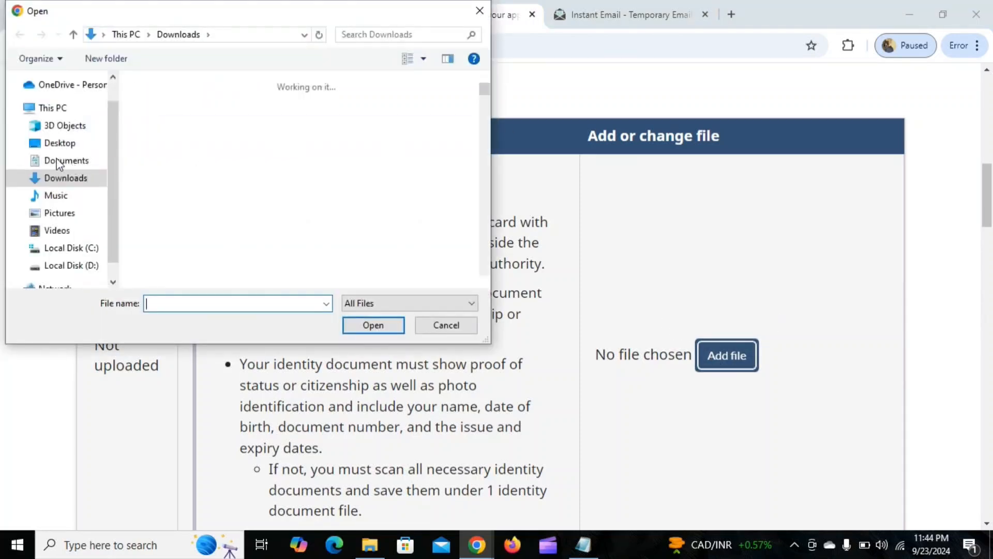
left_click(59, 143)
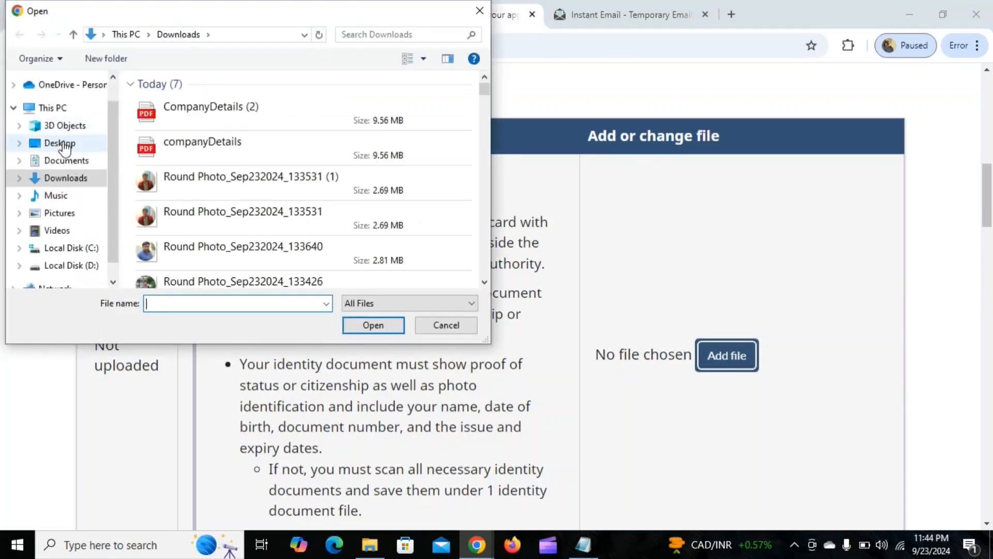
left_click(402, 35)
left_click(402, 37)
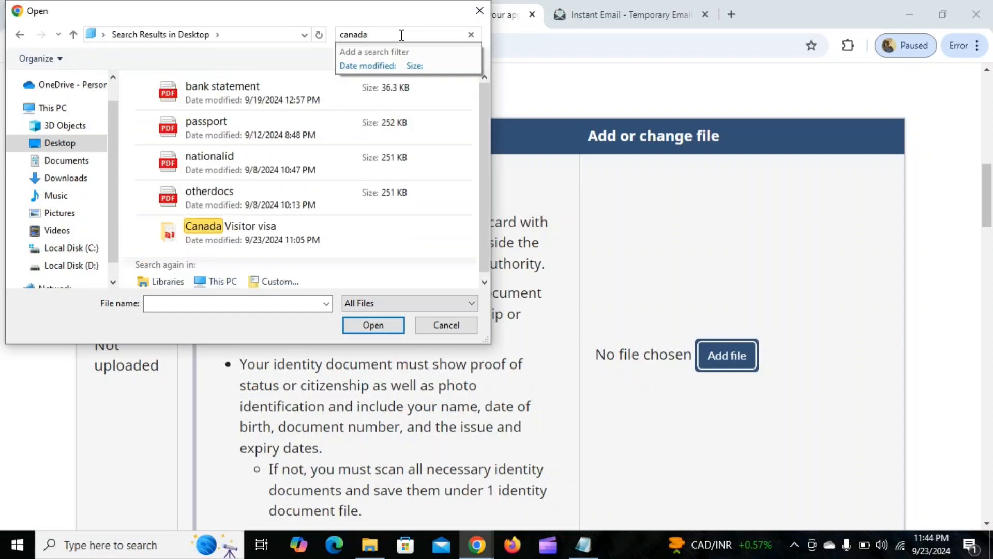
double_click(287, 225)
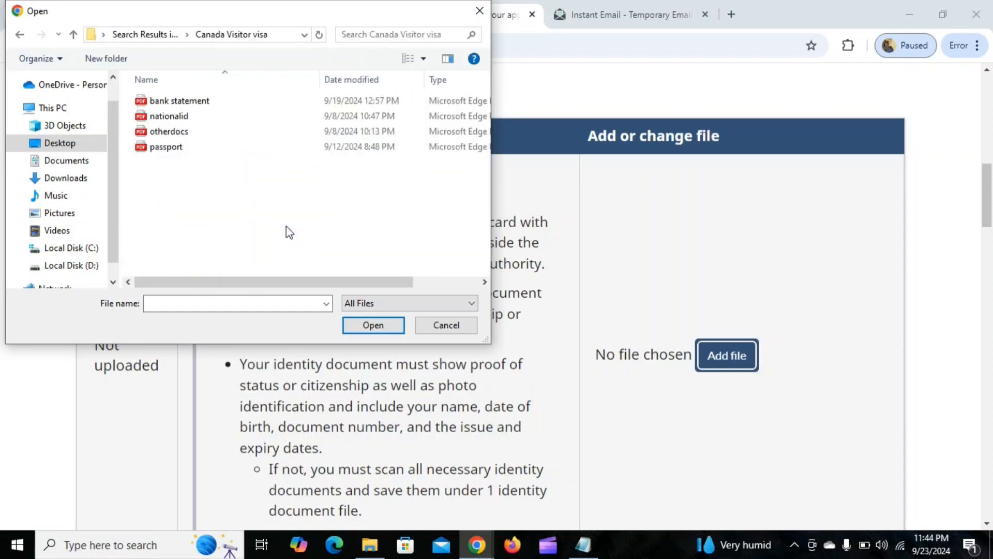
left_click(255, 116)
left_click(372, 325)
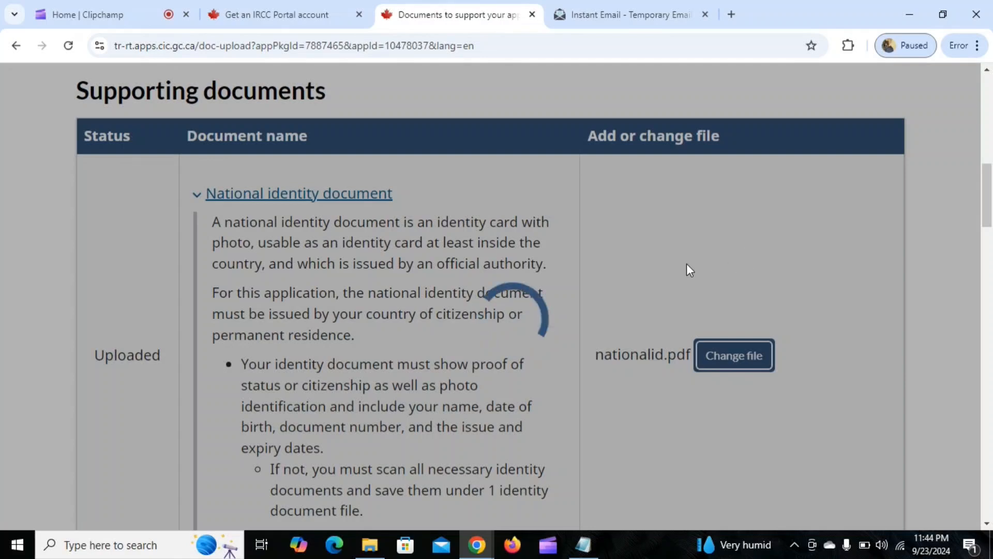
Upload the passport file from the Canada Visitor visa folder for the Passport/travel document requirement.
scroll(669, 256, "down", 10)
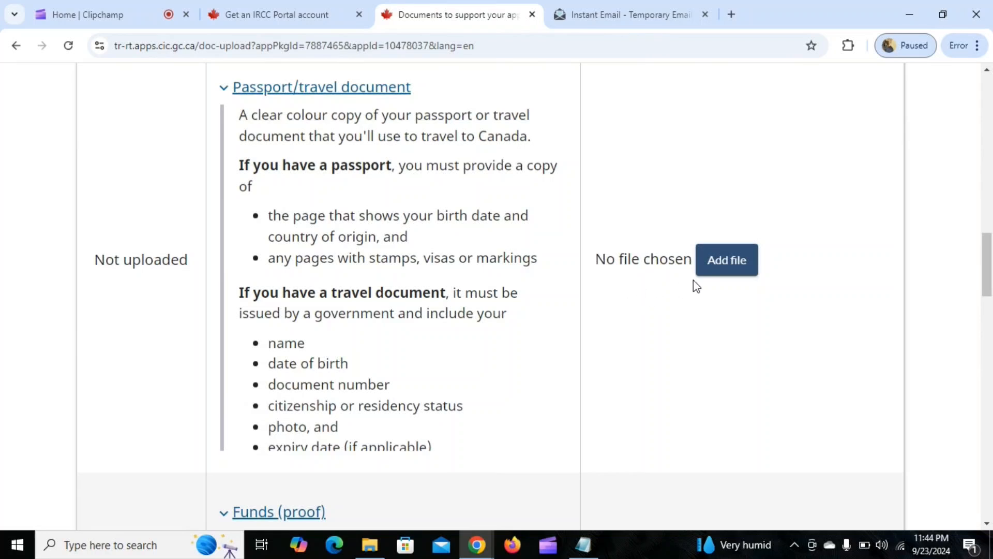
left_click(719, 272)
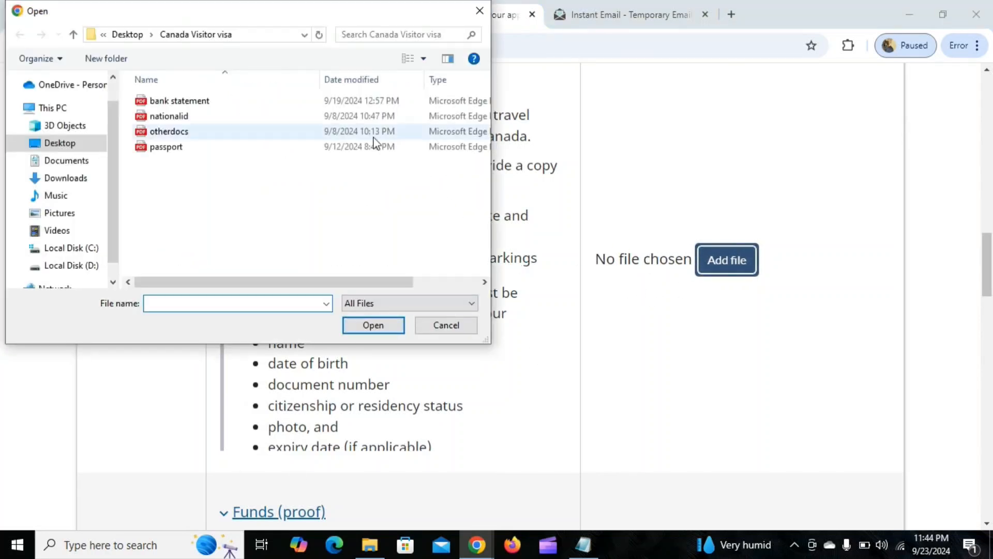
left_click(202, 147)
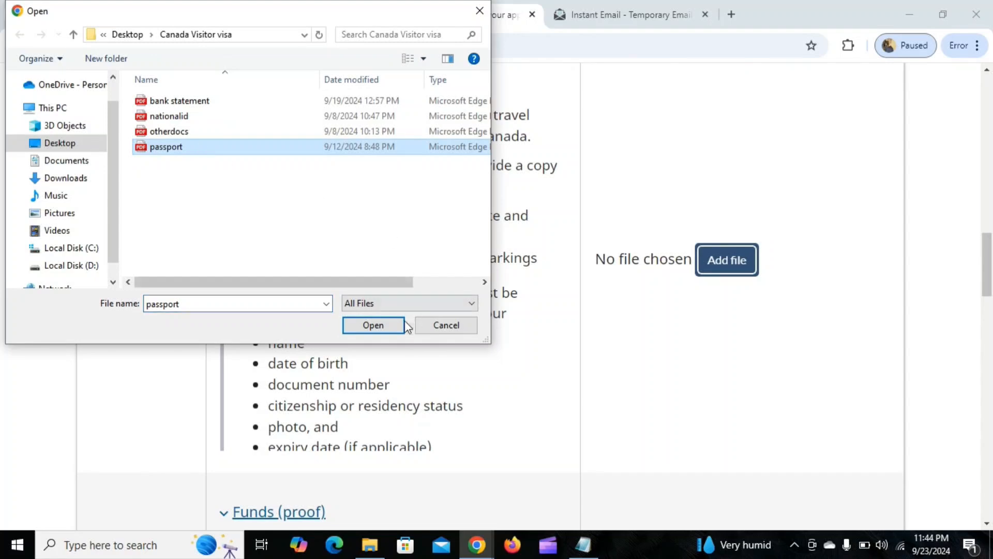
left_click(383, 325)
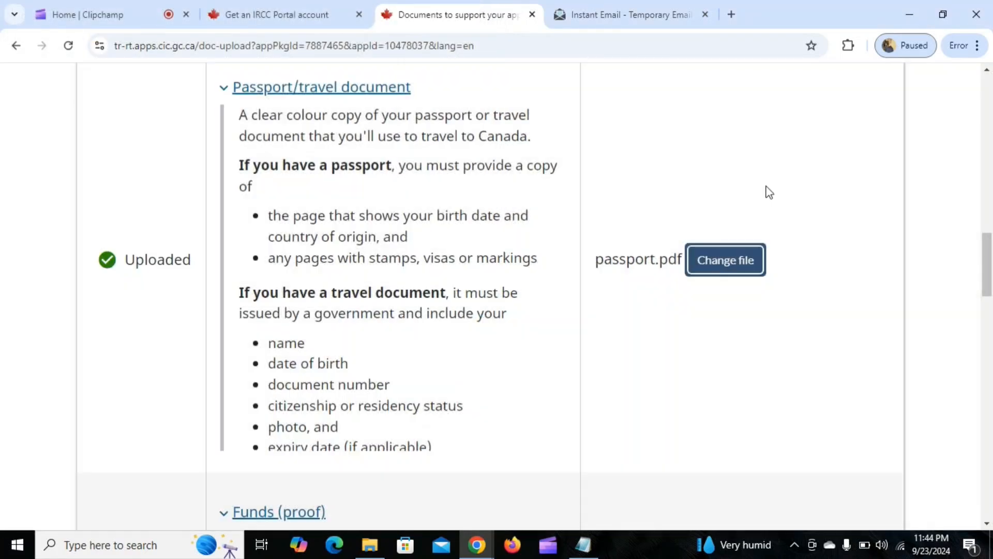
Upload the bank statement file from the Canada Visitor visa folder as the Funds (proof) document.
scroll(647, 217, "down", 5)
scroll(647, 227, "down", 4)
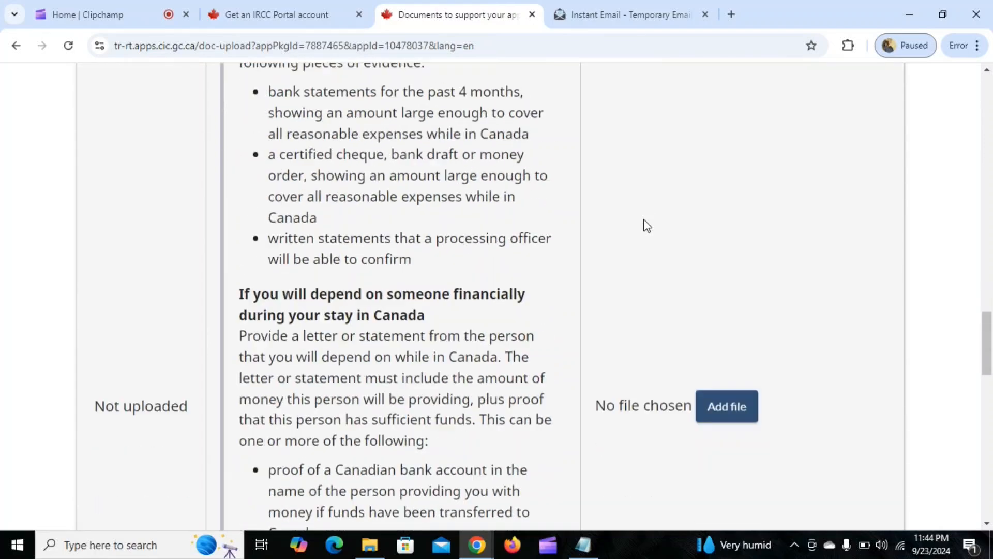
left_click(743, 416)
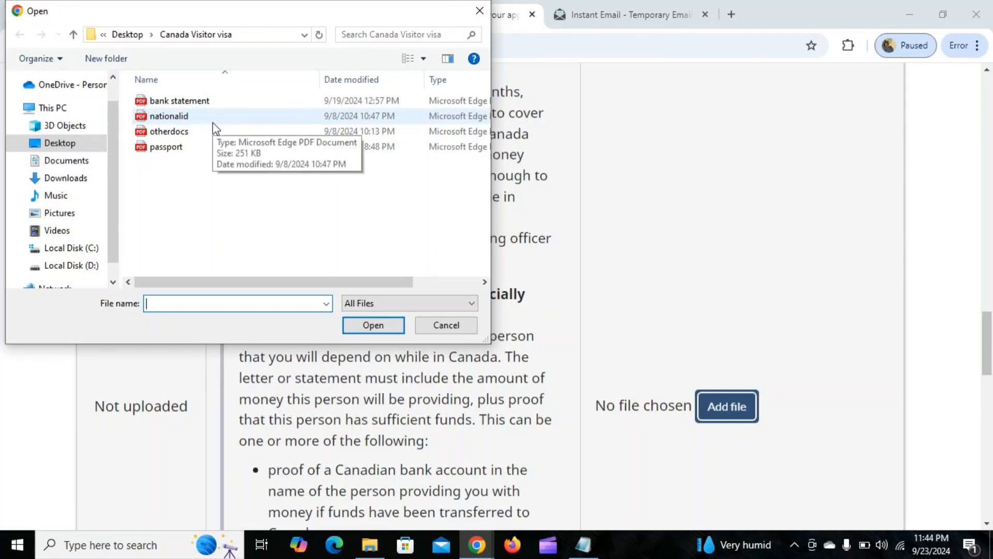
left_click(207, 101)
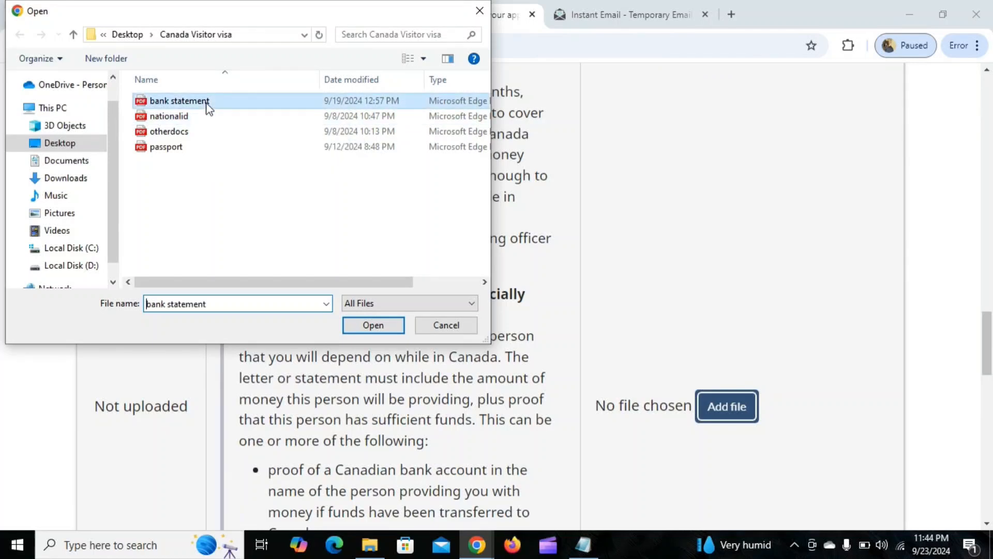
left_click(368, 325)
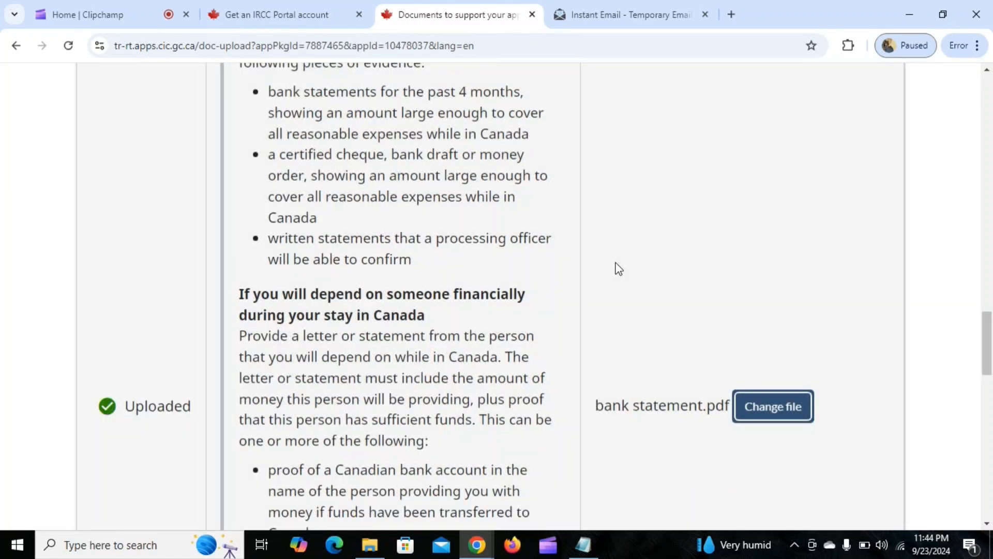
Upload the otherdocs file under the optional Additional documents, then save the documents page and continue.
scroll(607, 262, "down", 3)
scroll(607, 262, "down", 15)
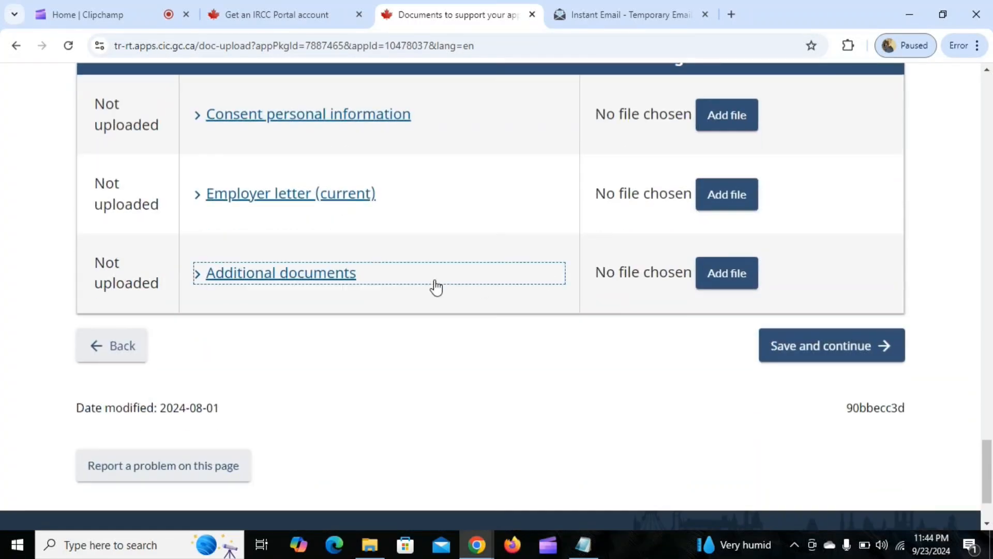
left_click(238, 284)
left_click(556, 290)
left_click(726, 289)
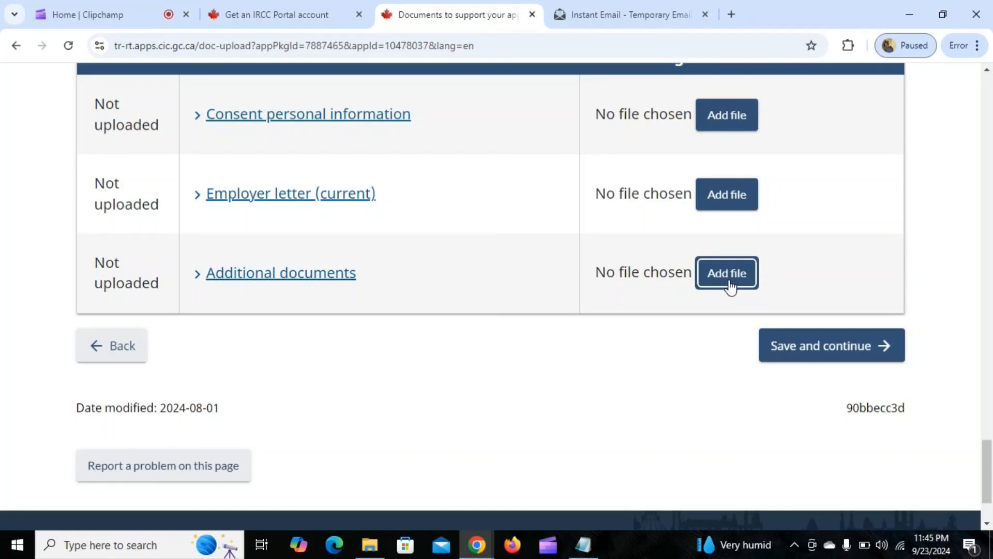
left_click(729, 285)
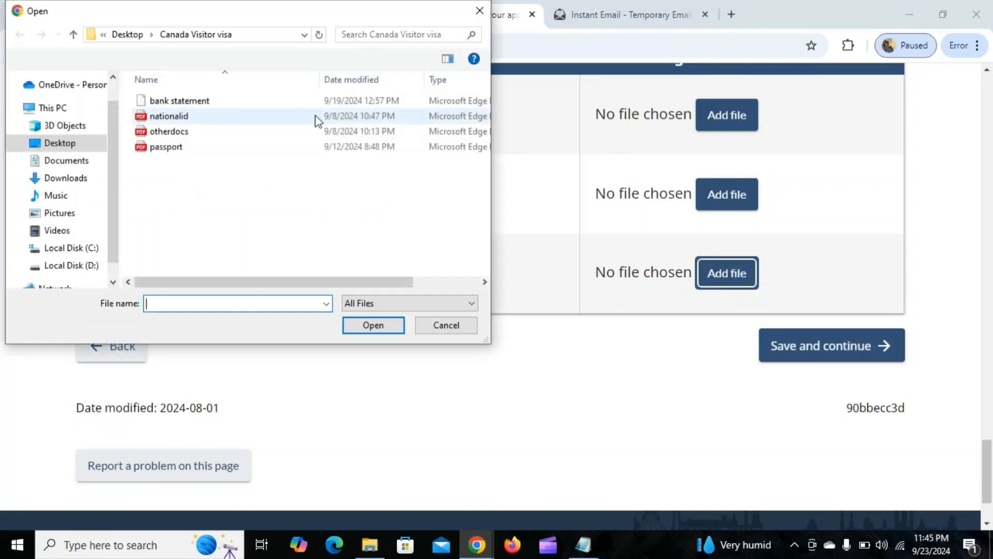
left_click(186, 133)
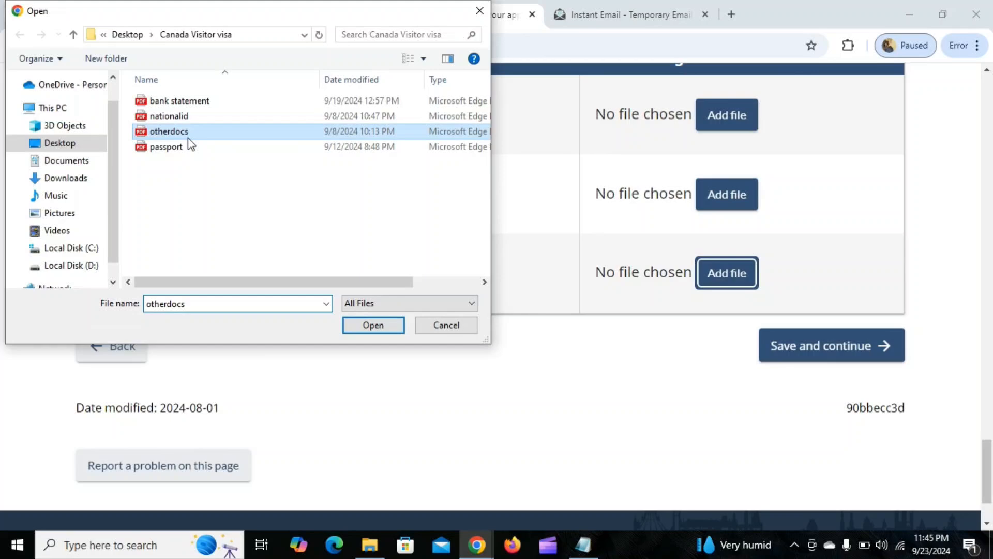
left_click(373, 326)
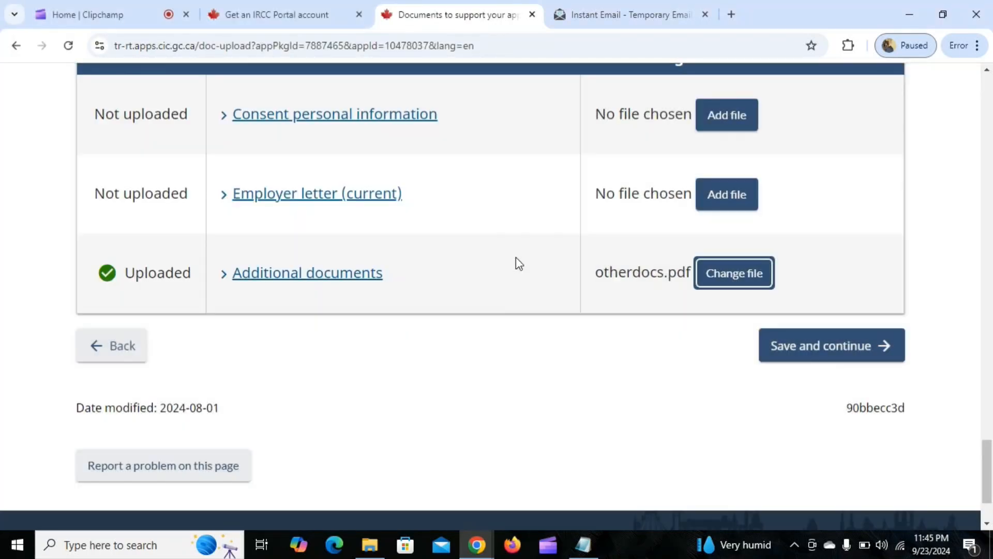
scroll(516, 264, "down", 2)
left_click(805, 284)
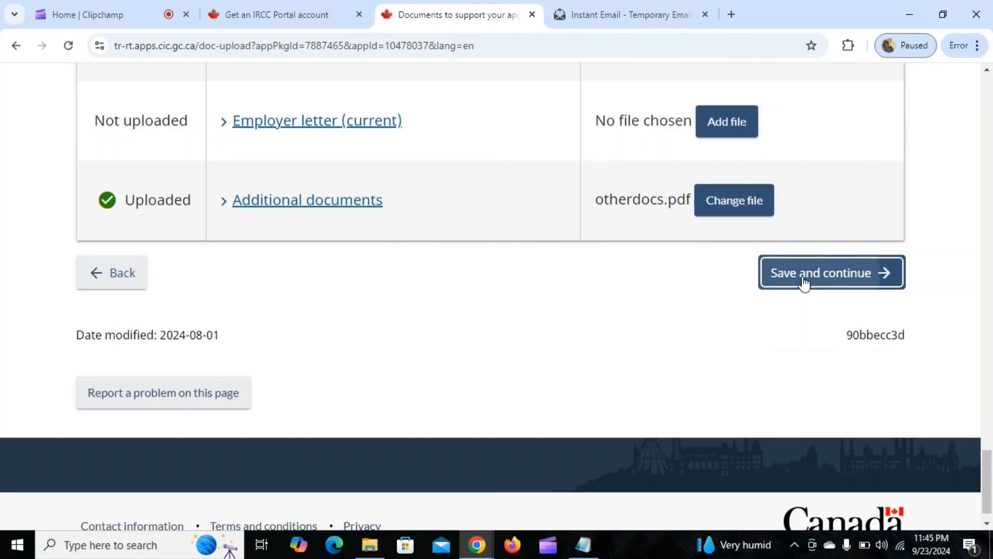
Answer Yes to being contacted by CIC in the future and sign the declaration with the applicant's surname and given name.
scroll(520, 316, "down", 3)
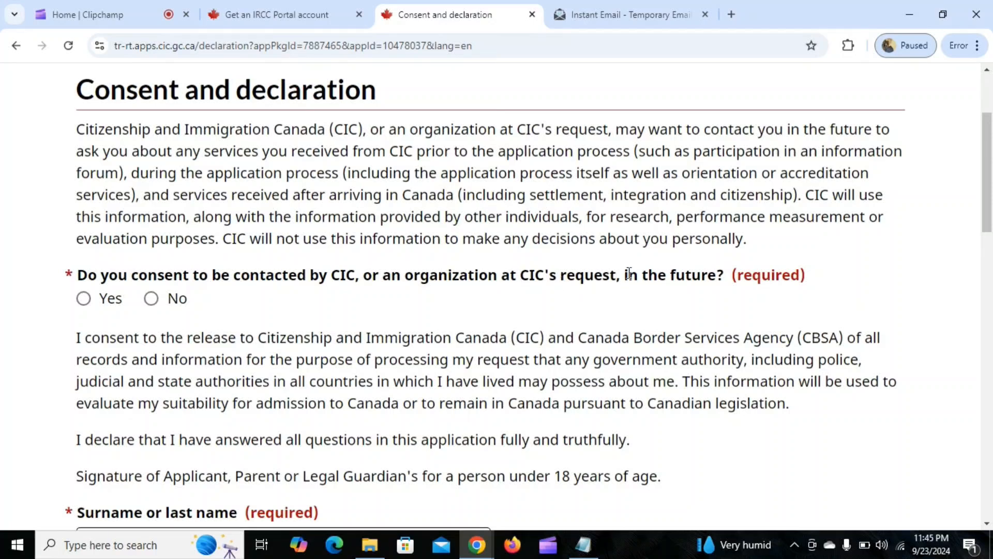
left_click(83, 298)
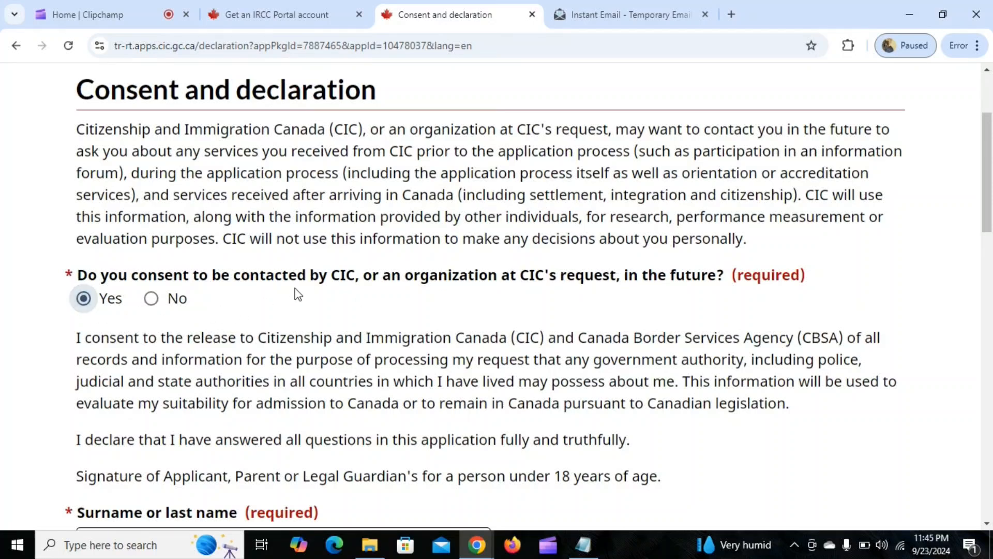
scroll(299, 283, "down", 3)
scroll(301, 263, "down", 3)
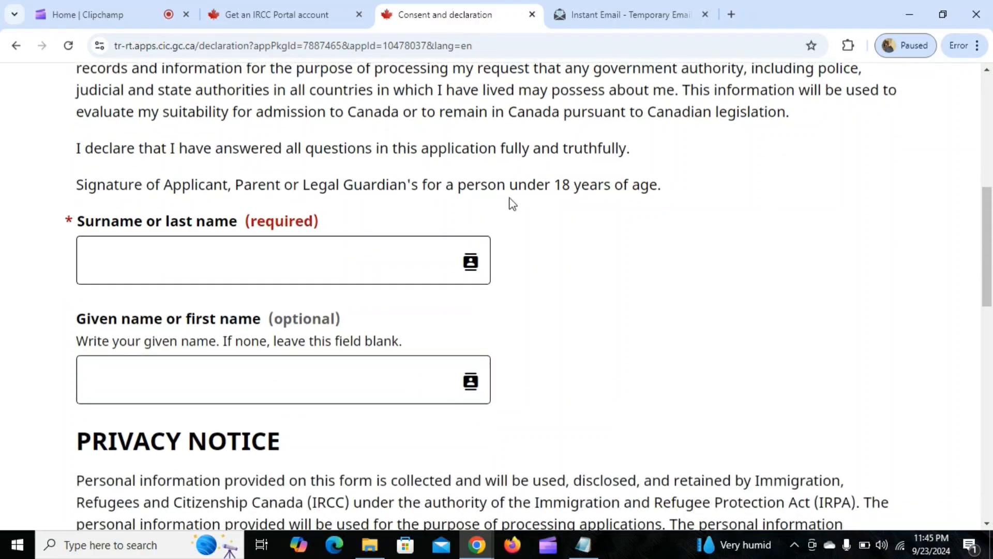
left_click(226, 250)
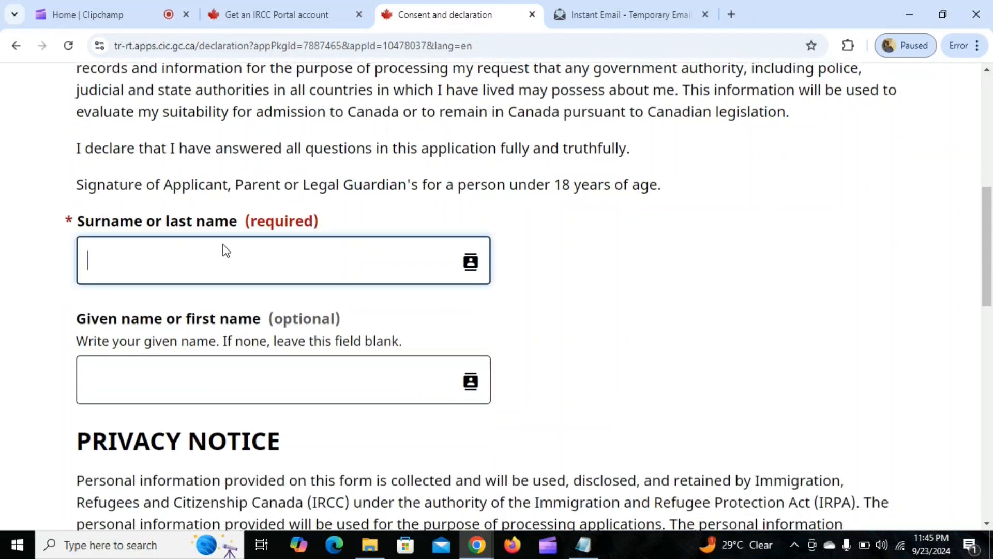
type("kumar")
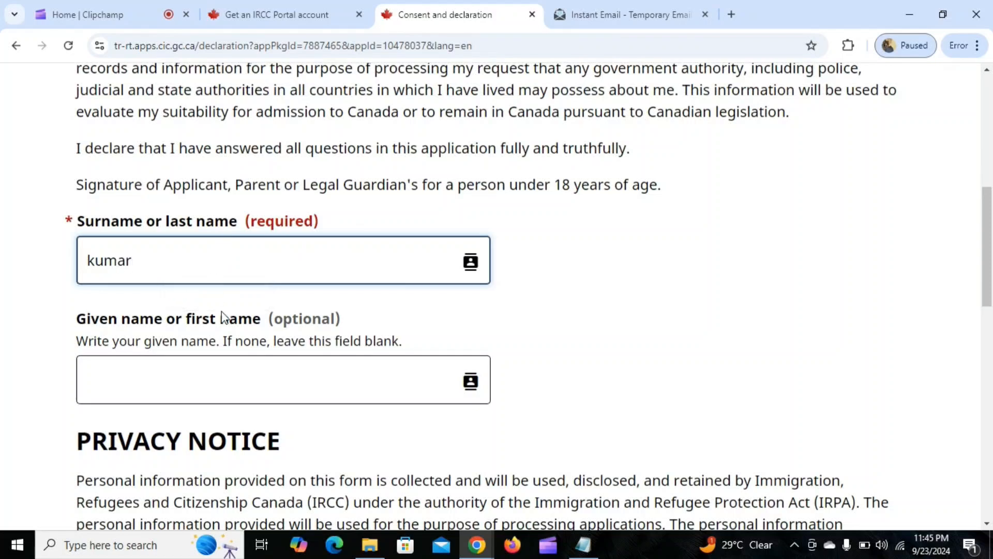
left_click(199, 378)
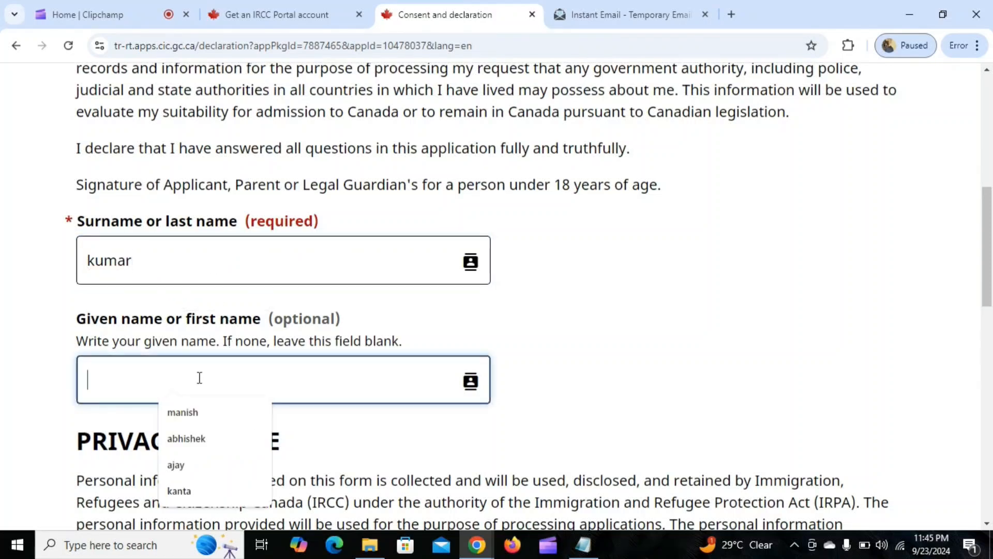
left_click(186, 412)
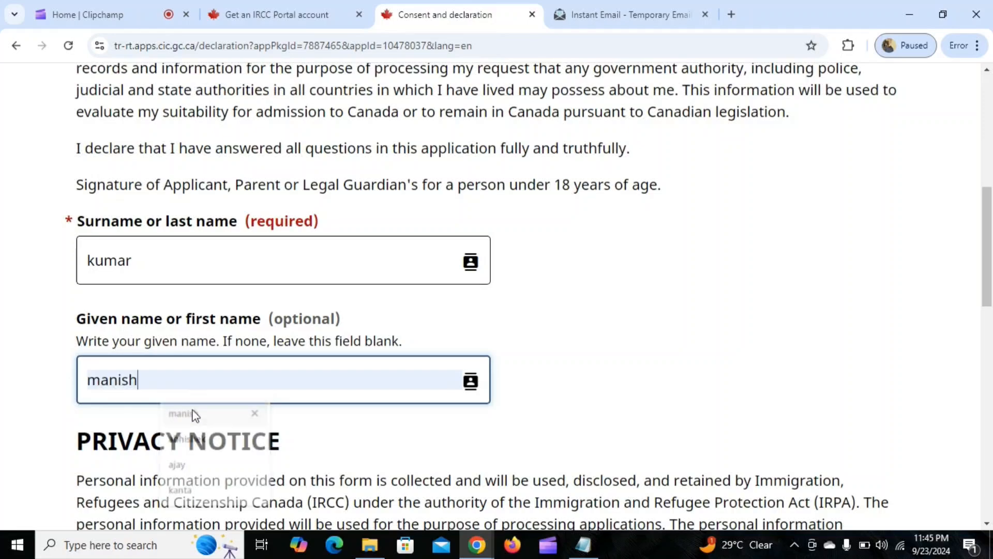
Save the consent and declaration page, continue to Fees, and review the fee table.
scroll(326, 362, "down", 3)
scroll(325, 355, "down", 8)
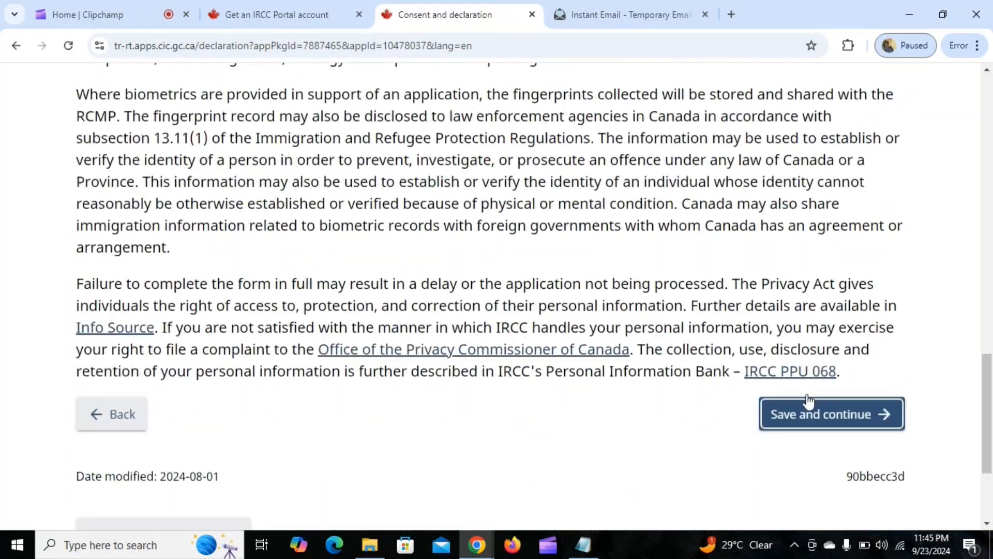
left_click(781, 418)
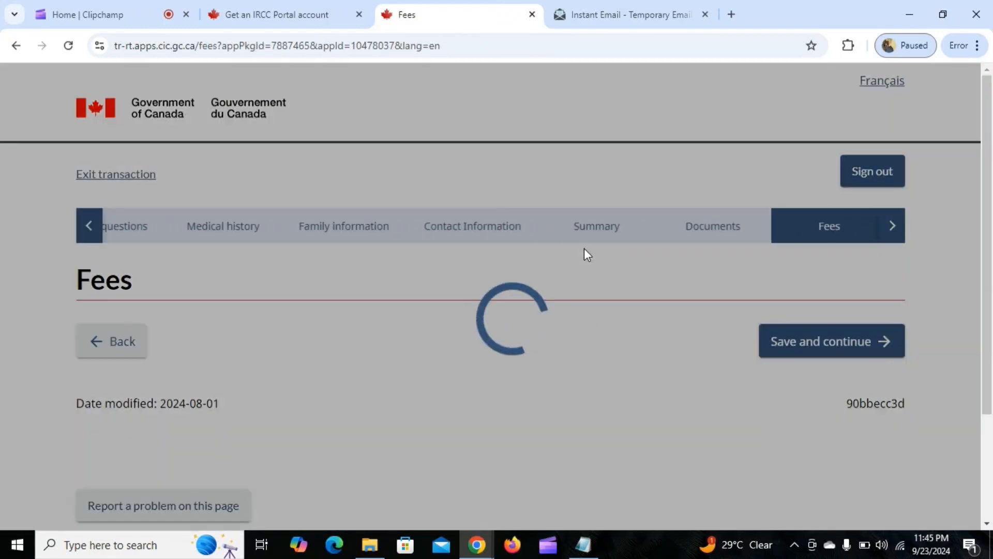
scroll(518, 275, "down", 1)
scroll(489, 288, "down", 1)
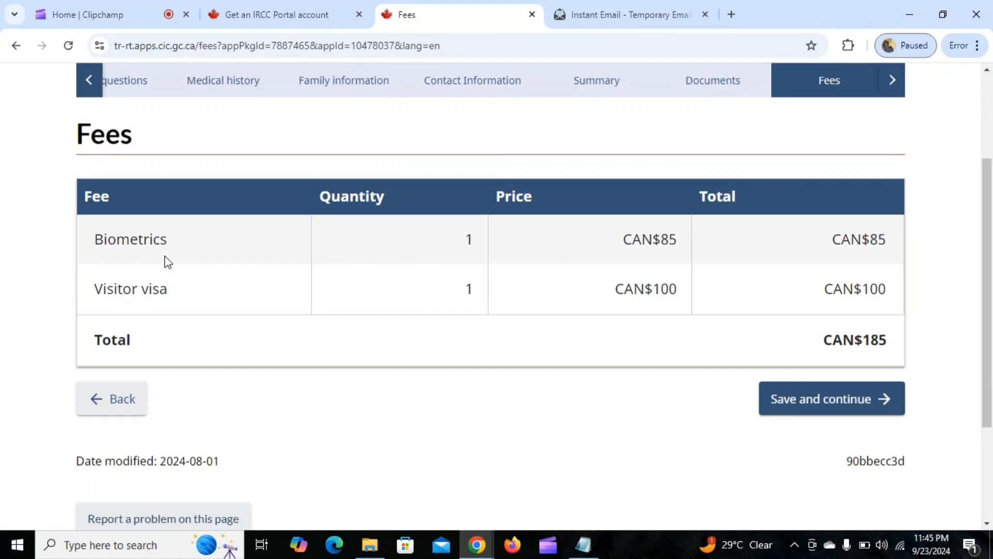
Check the Biometrics fee row, then save the fees page and continue to payment.
left_click_drag(98, 239, 184, 240)
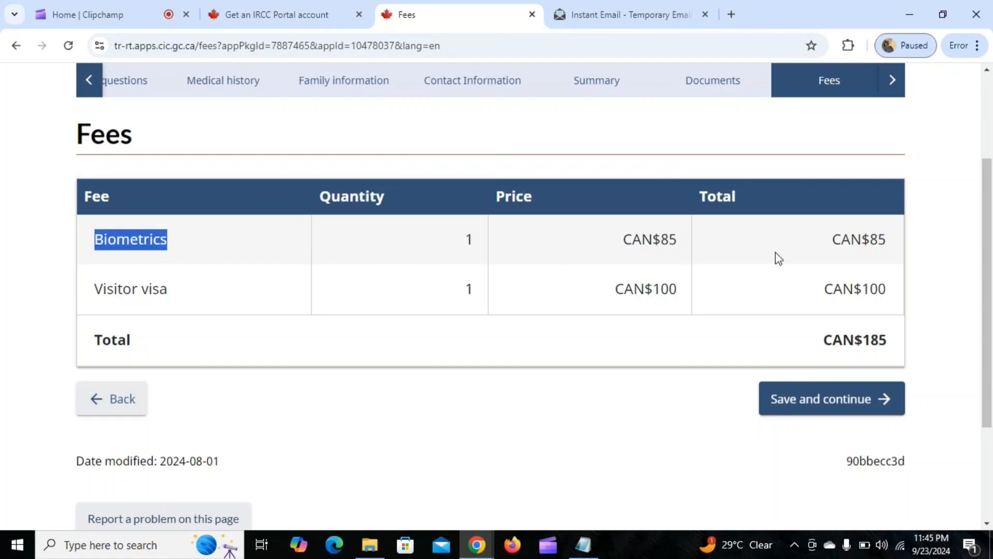
left_click_drag(887, 235, 629, 239)
left_click(535, 287)
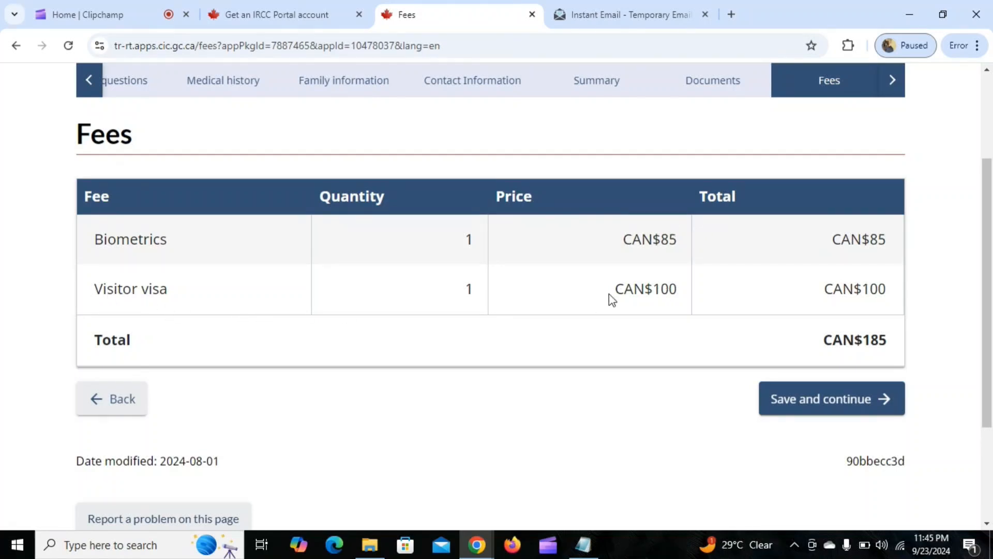
left_click(833, 407)
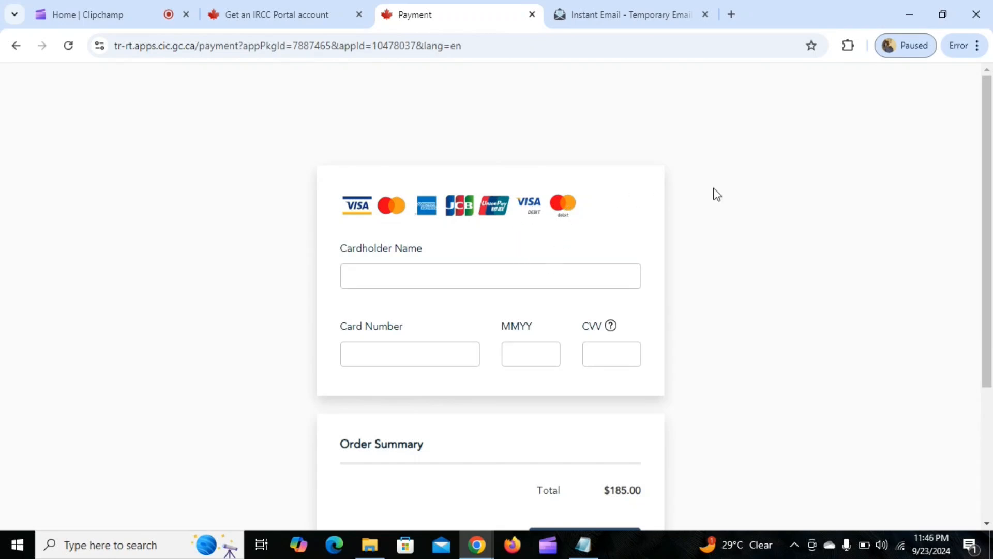
Examine the payment form's cardholder name, card number, expiry and CVV fields, along with the order summary and its checkout and cancel options.
left_click(468, 284)
left_click(468, 377)
left_click(546, 356)
left_click(625, 355)
left_click(410, 359)
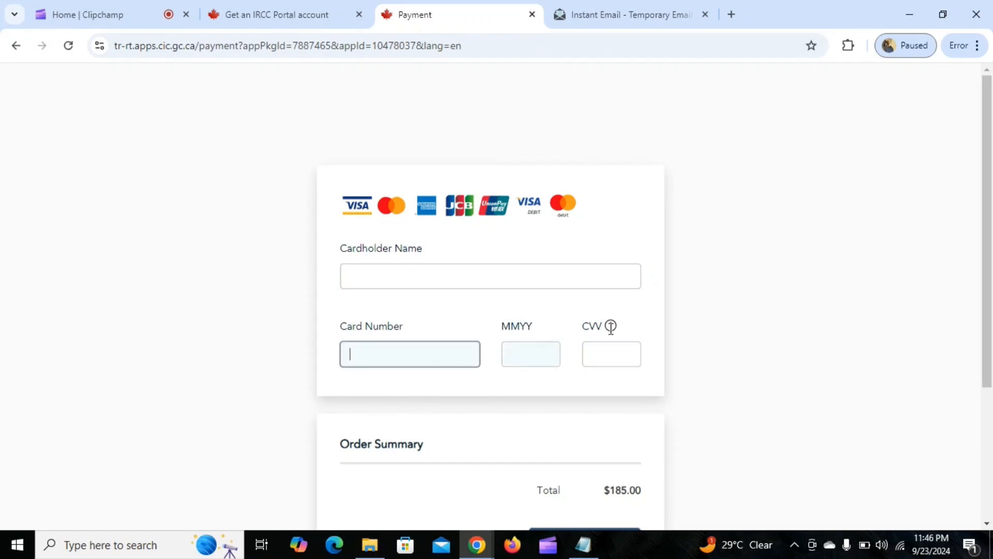
scroll(712, 300, "down", 3)
scroll(838, 316, "down", 1)
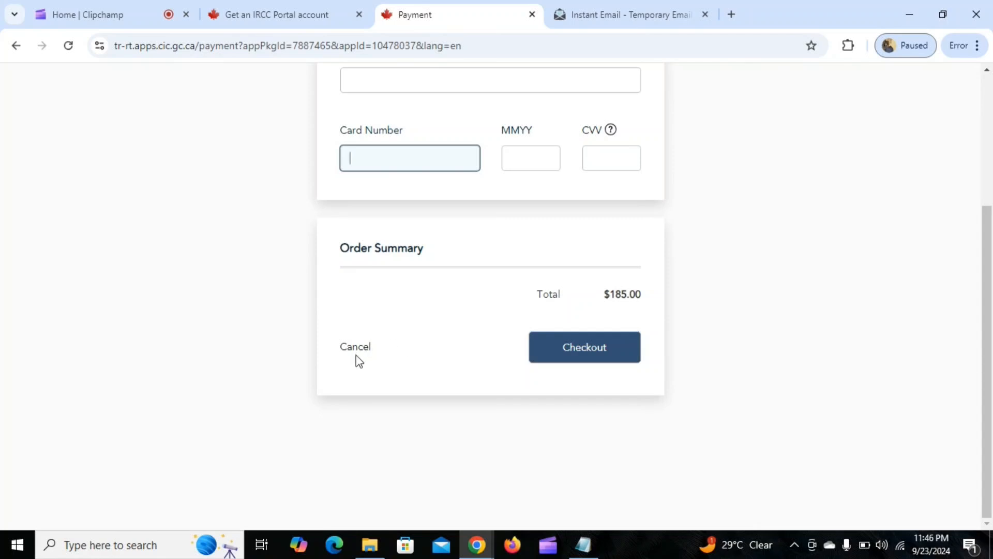
scroll(466, 331, "up", 1)
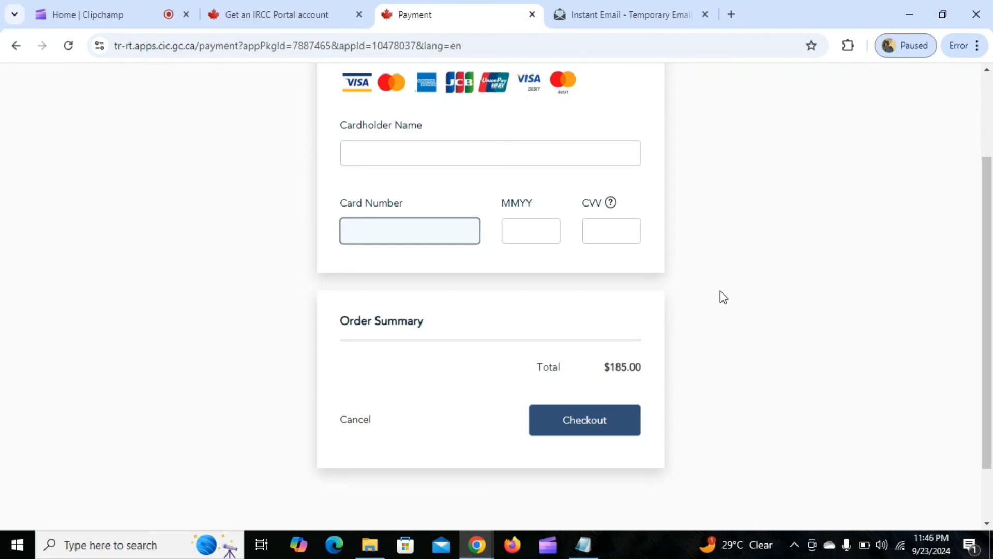
scroll(721, 291, "up", 2)
scroll(721, 291, "down", 3)
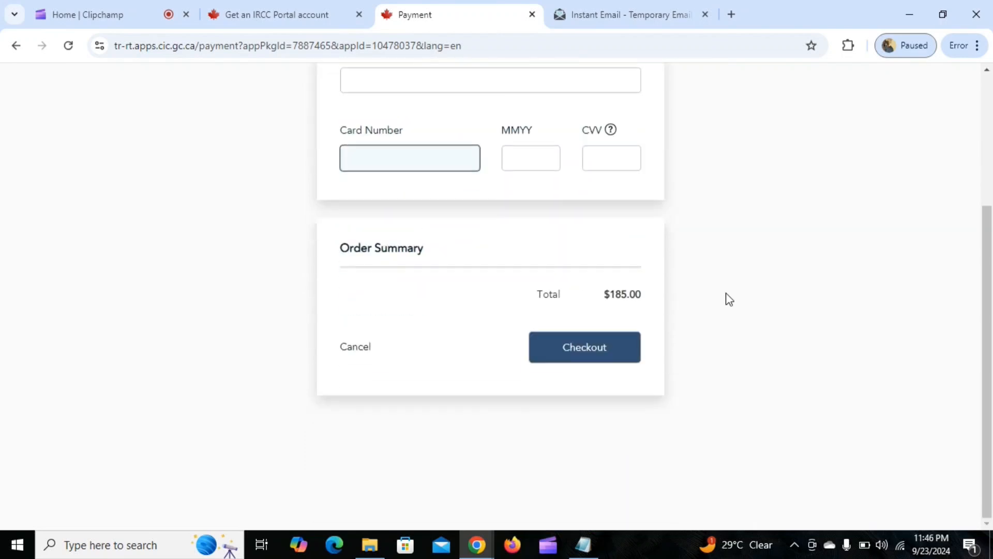